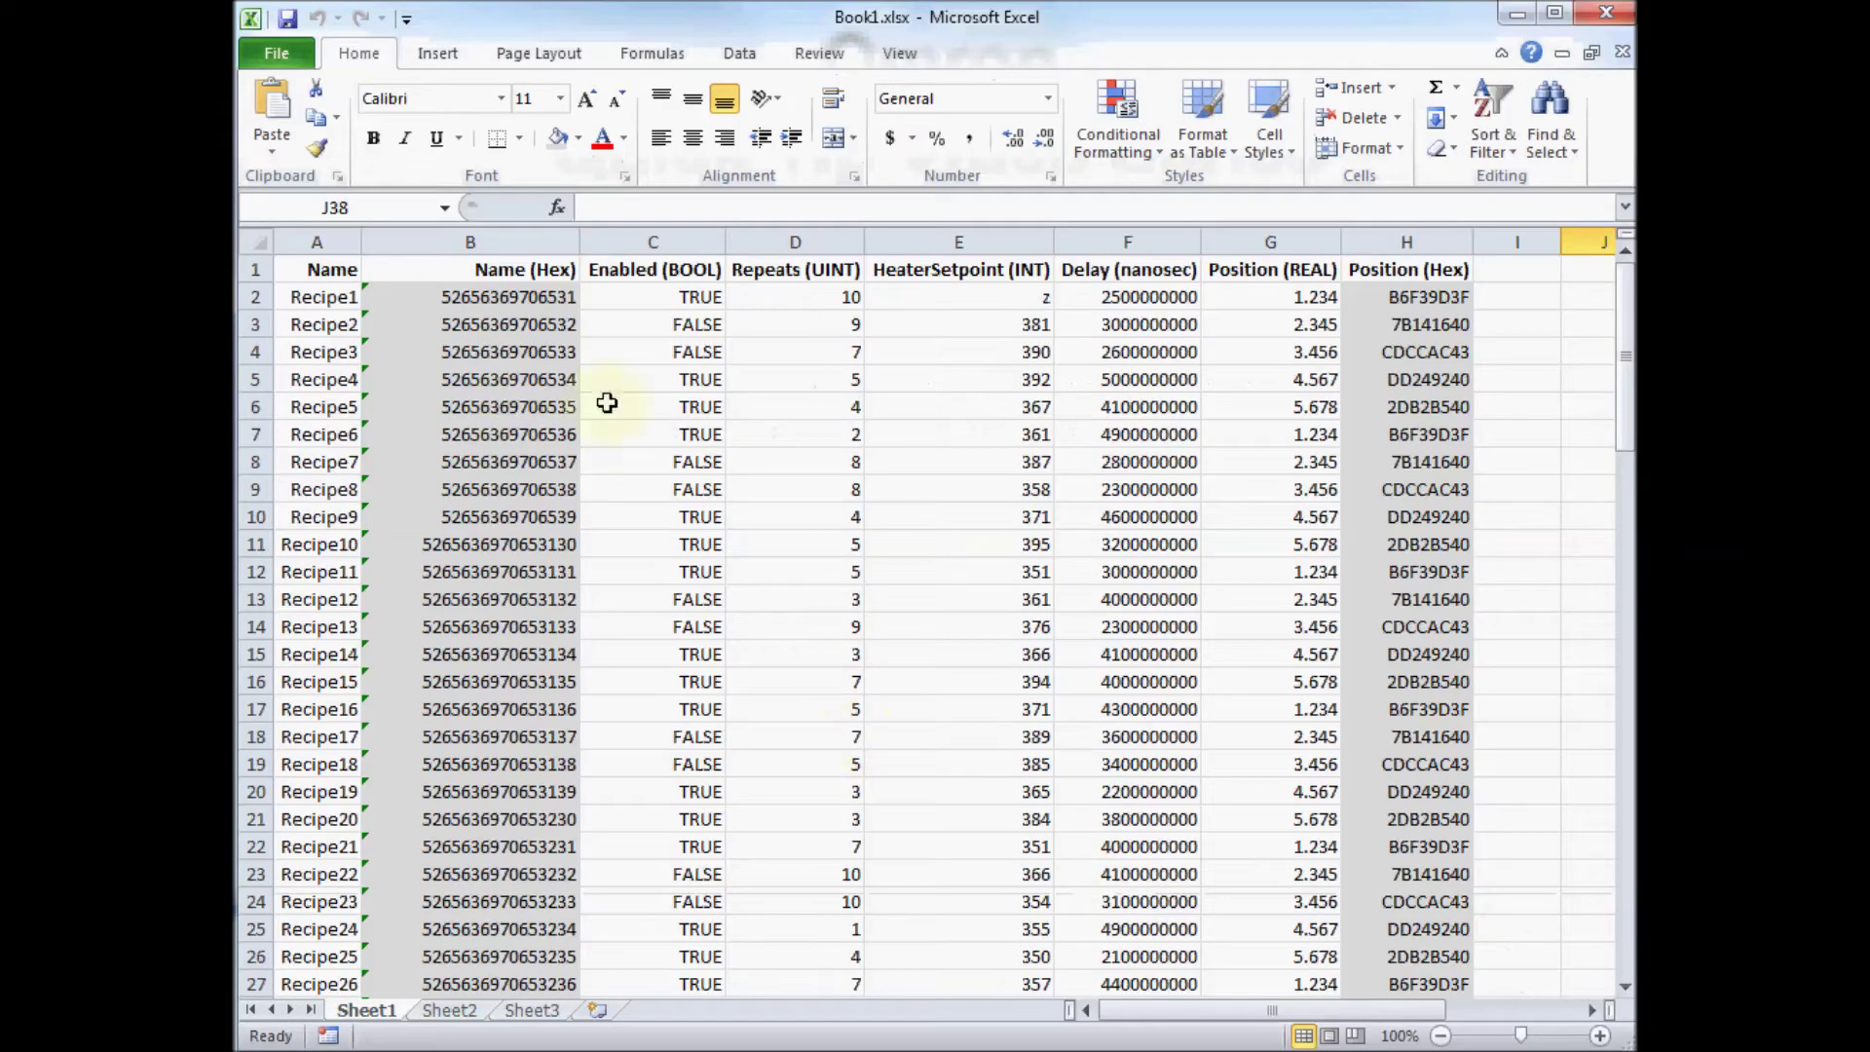
# - Scroll through the recipe sheet and select cell D39 in the Repeats column
pyautogui.scroll(-8, 834, 668)
pyautogui.click(847, 650)
pyautogui.scroll(-16, 849, 653)
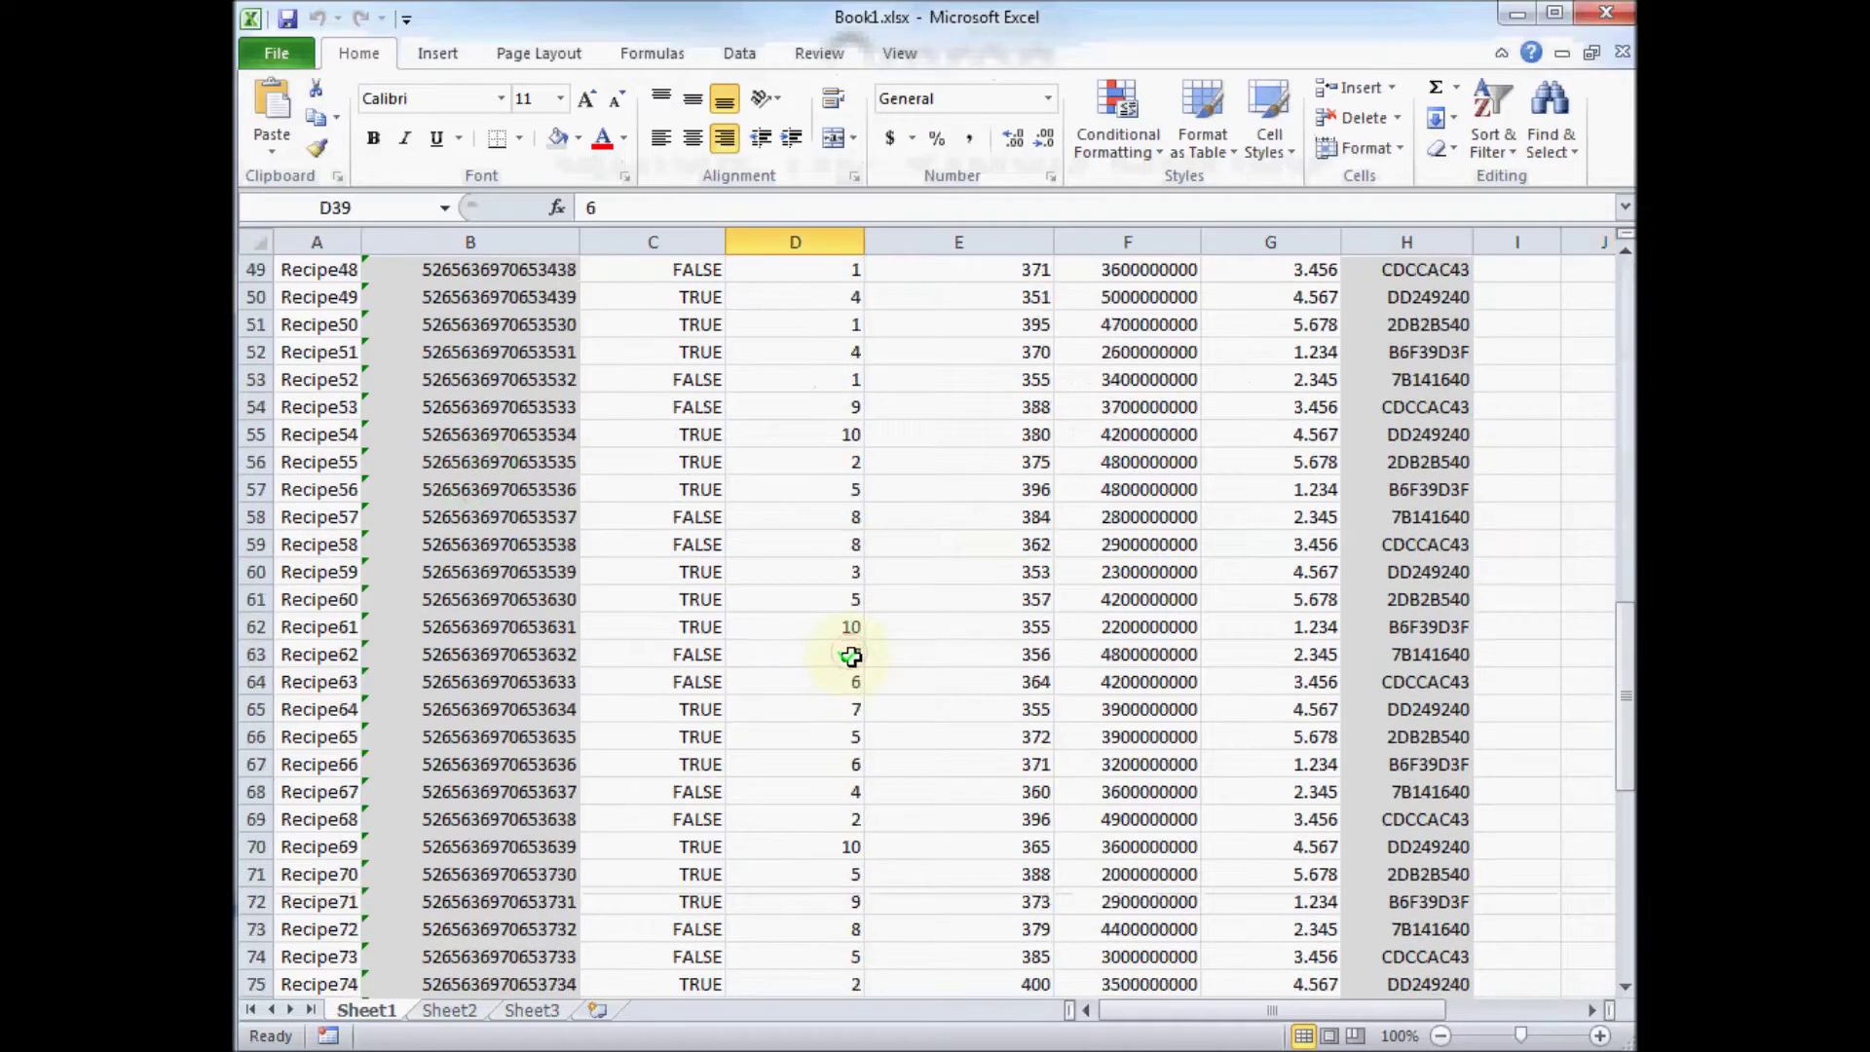
pyautogui.scroll(-8, 848, 652)
pyautogui.scroll(20, 849, 643)
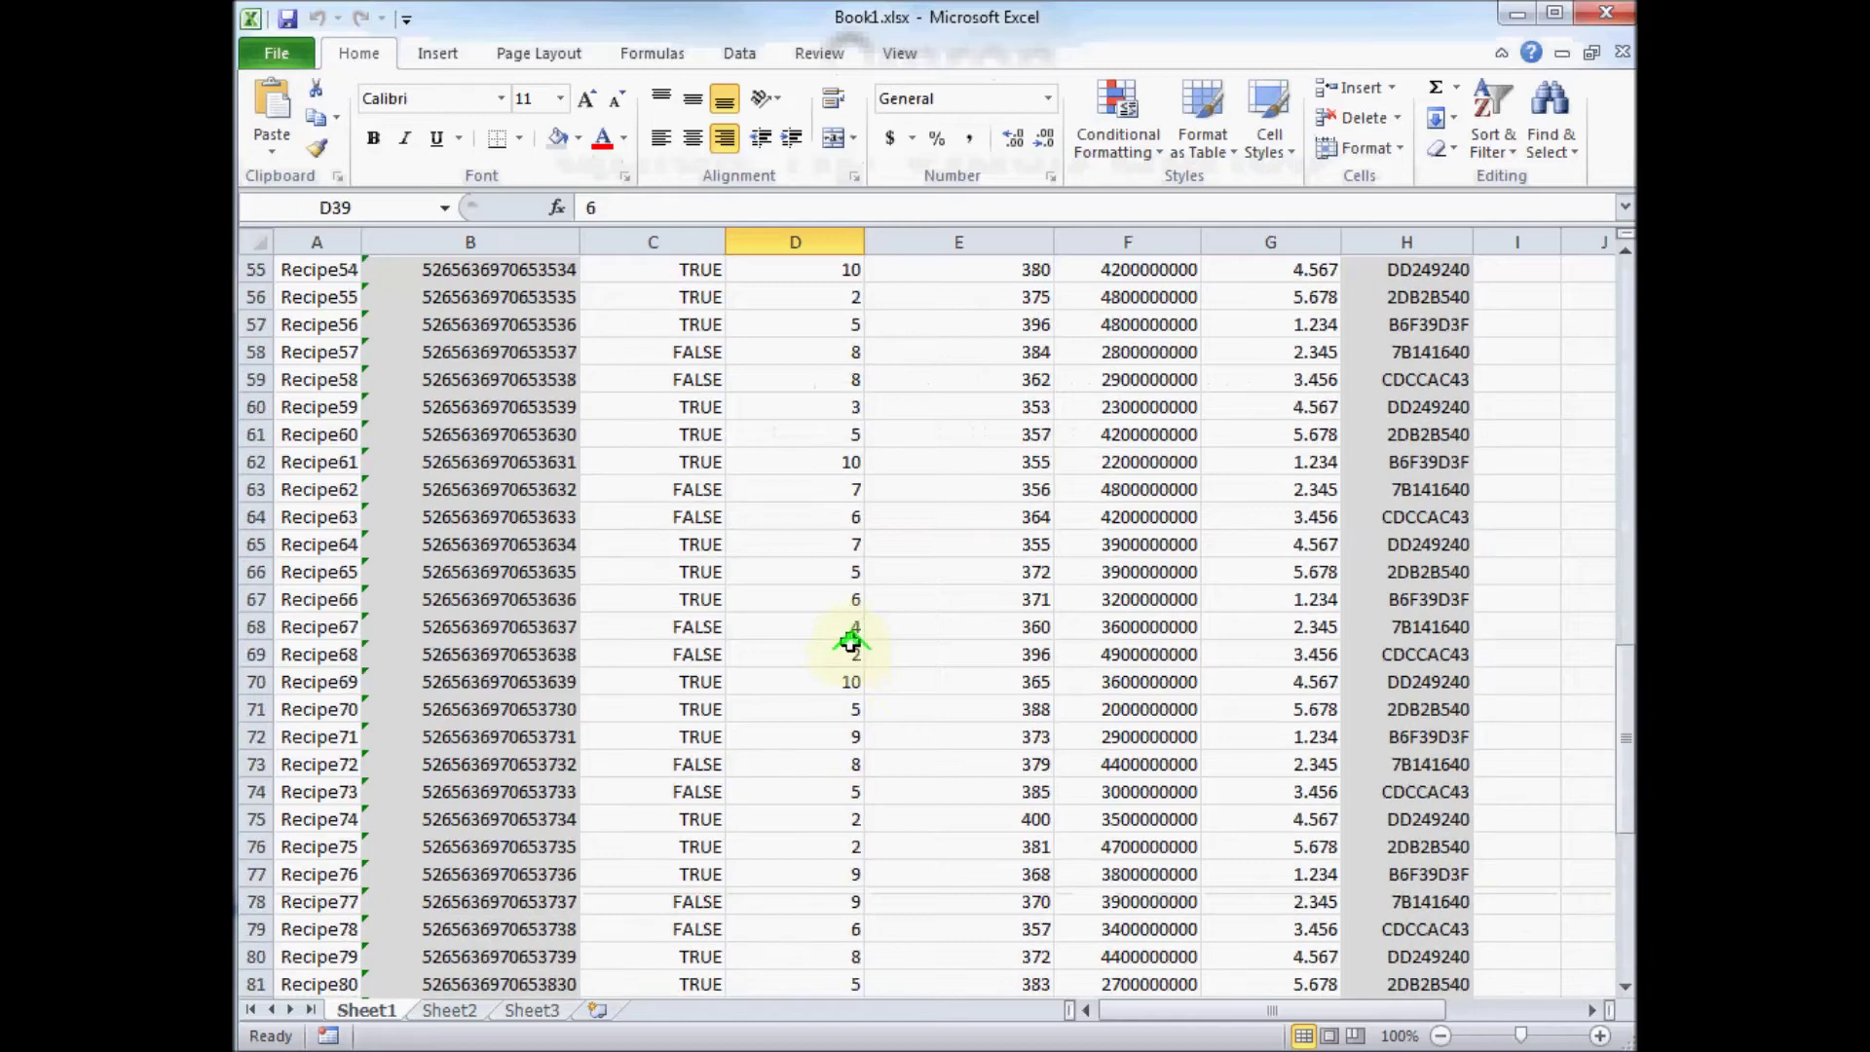
pyautogui.scroll(12, 849, 640)
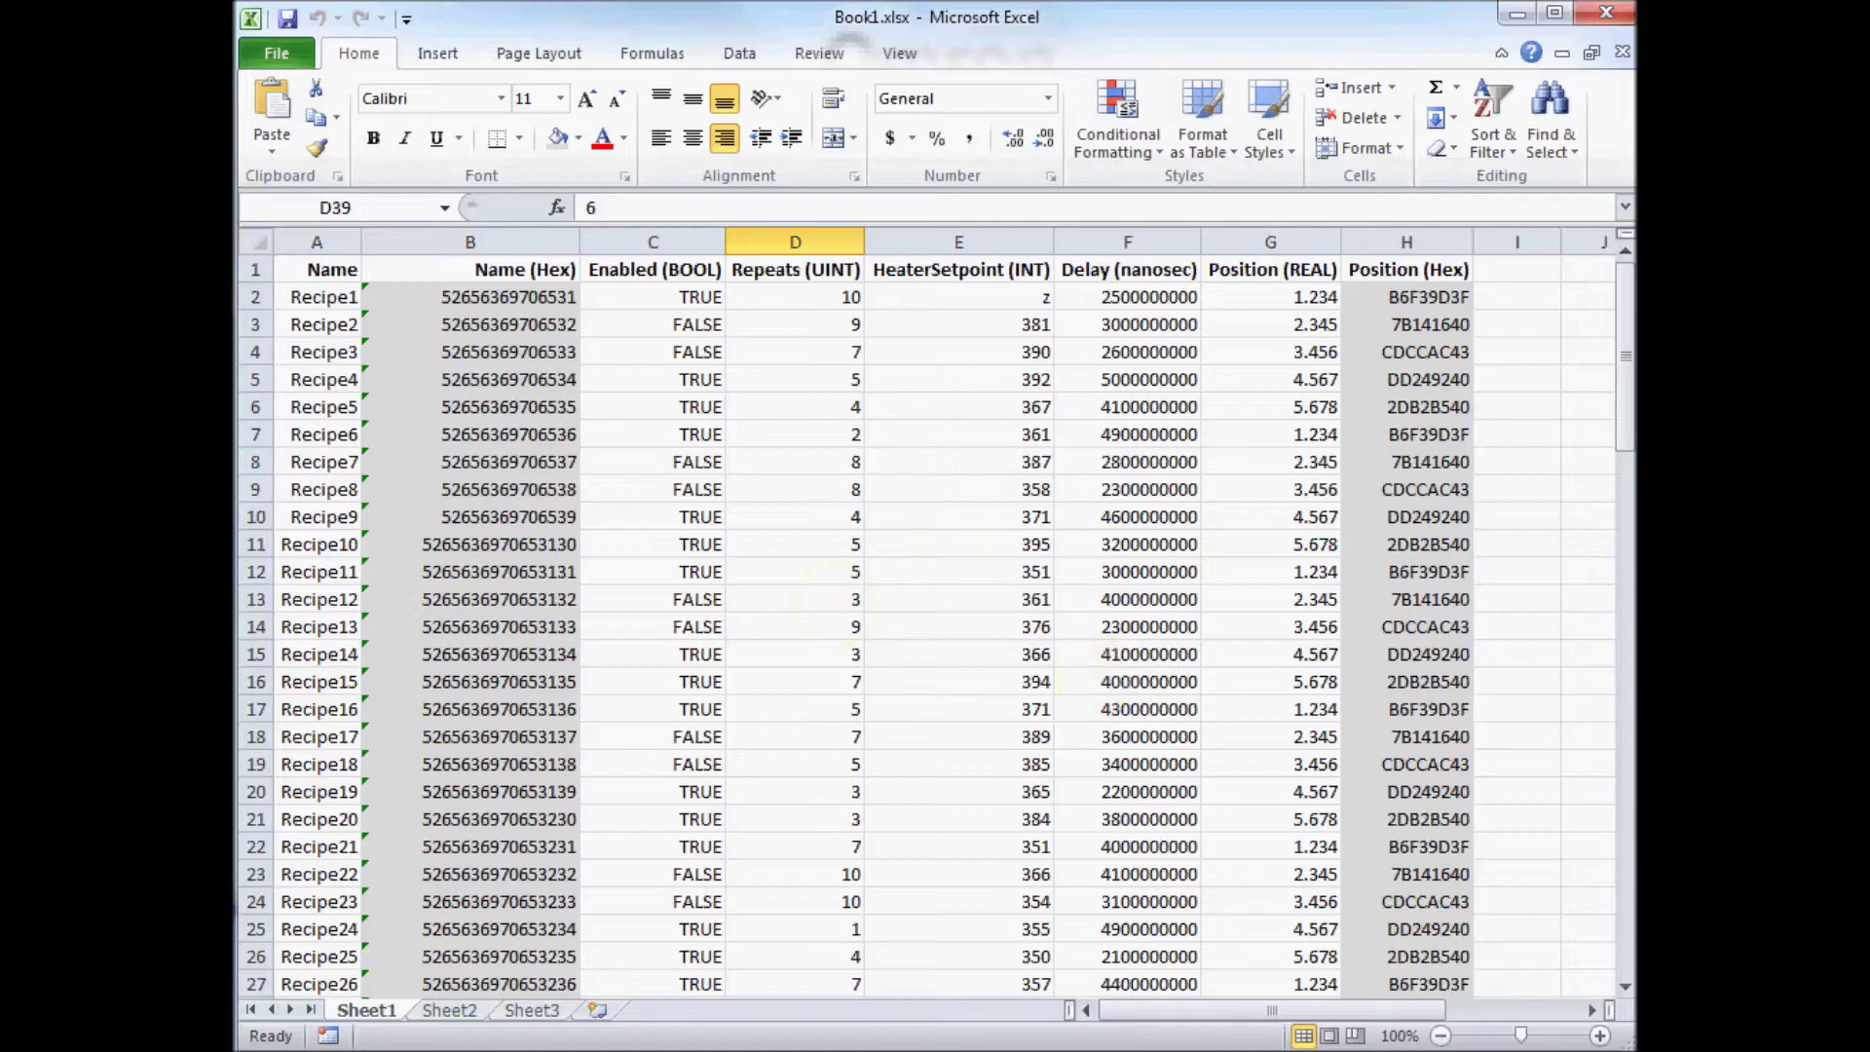
# - In Sysmac Studio, show global variables and select RecipeData in Watch1, editing RecipeData[0].Name
pyautogui.hotkey('alt', 'Tab')
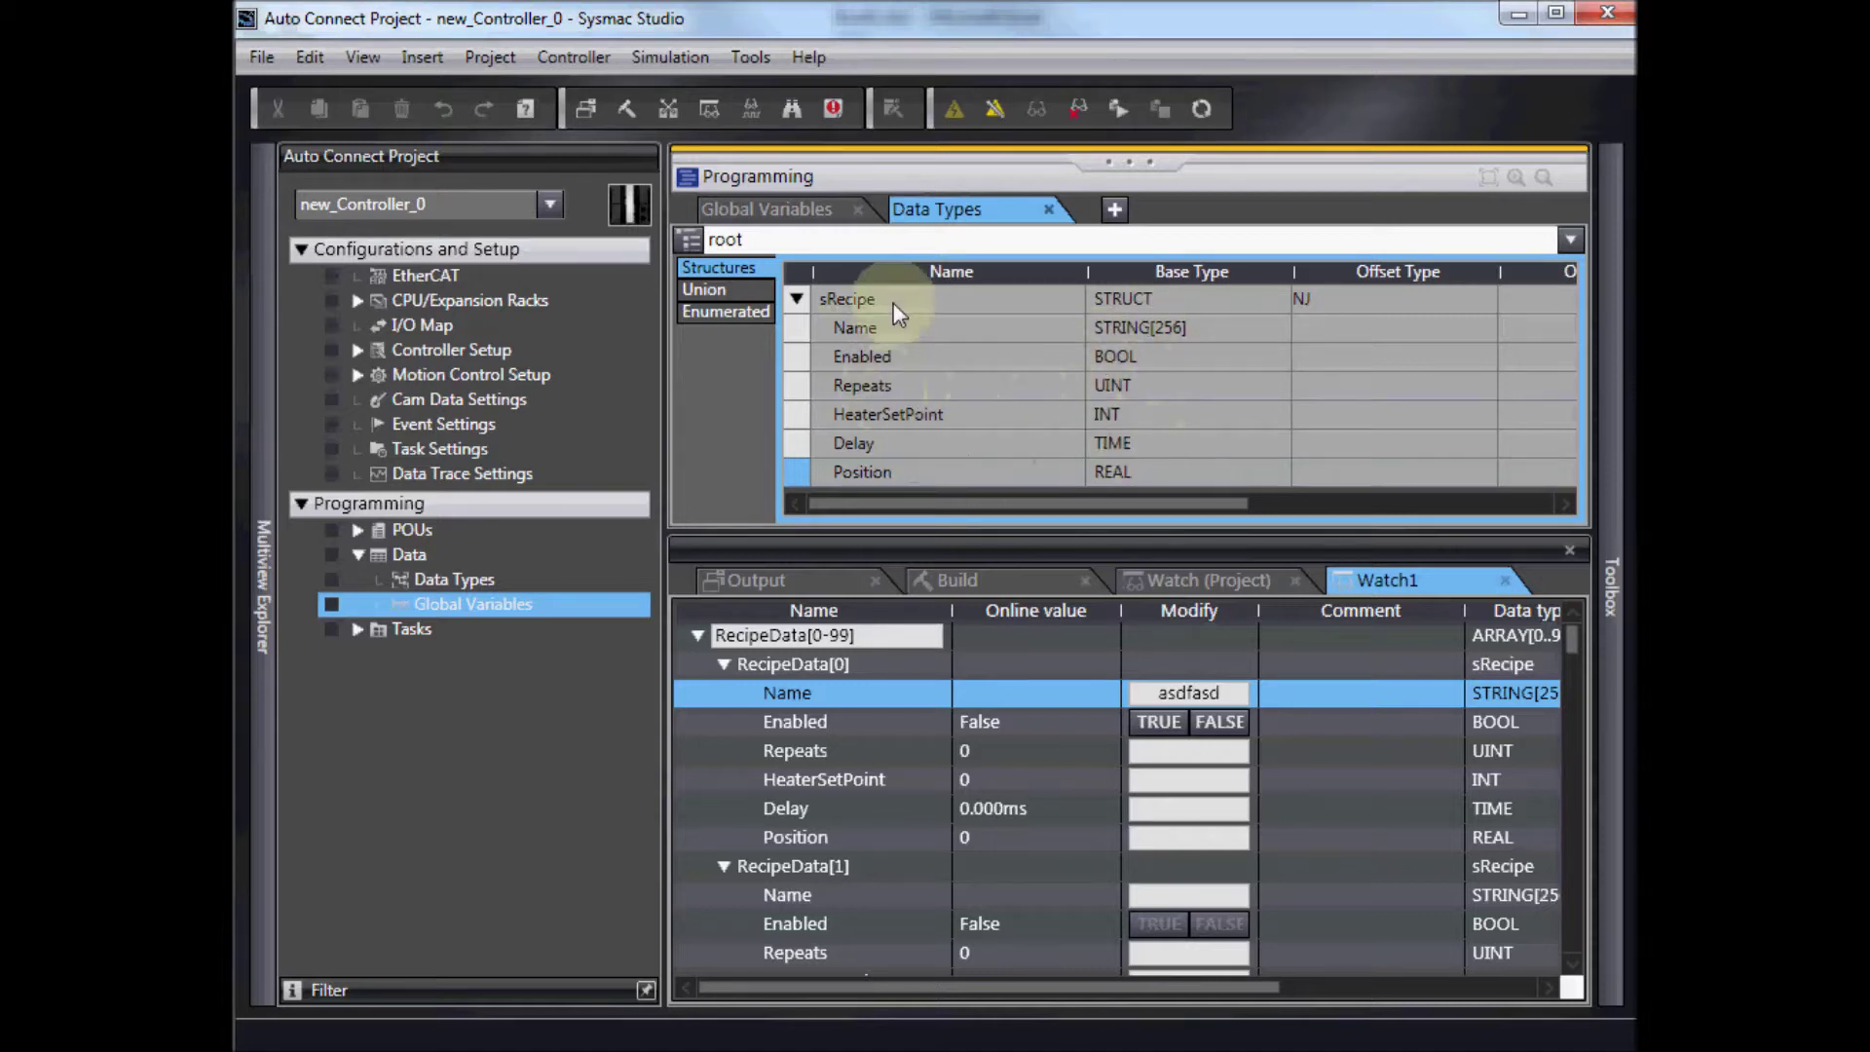
pyautogui.click(789, 214)
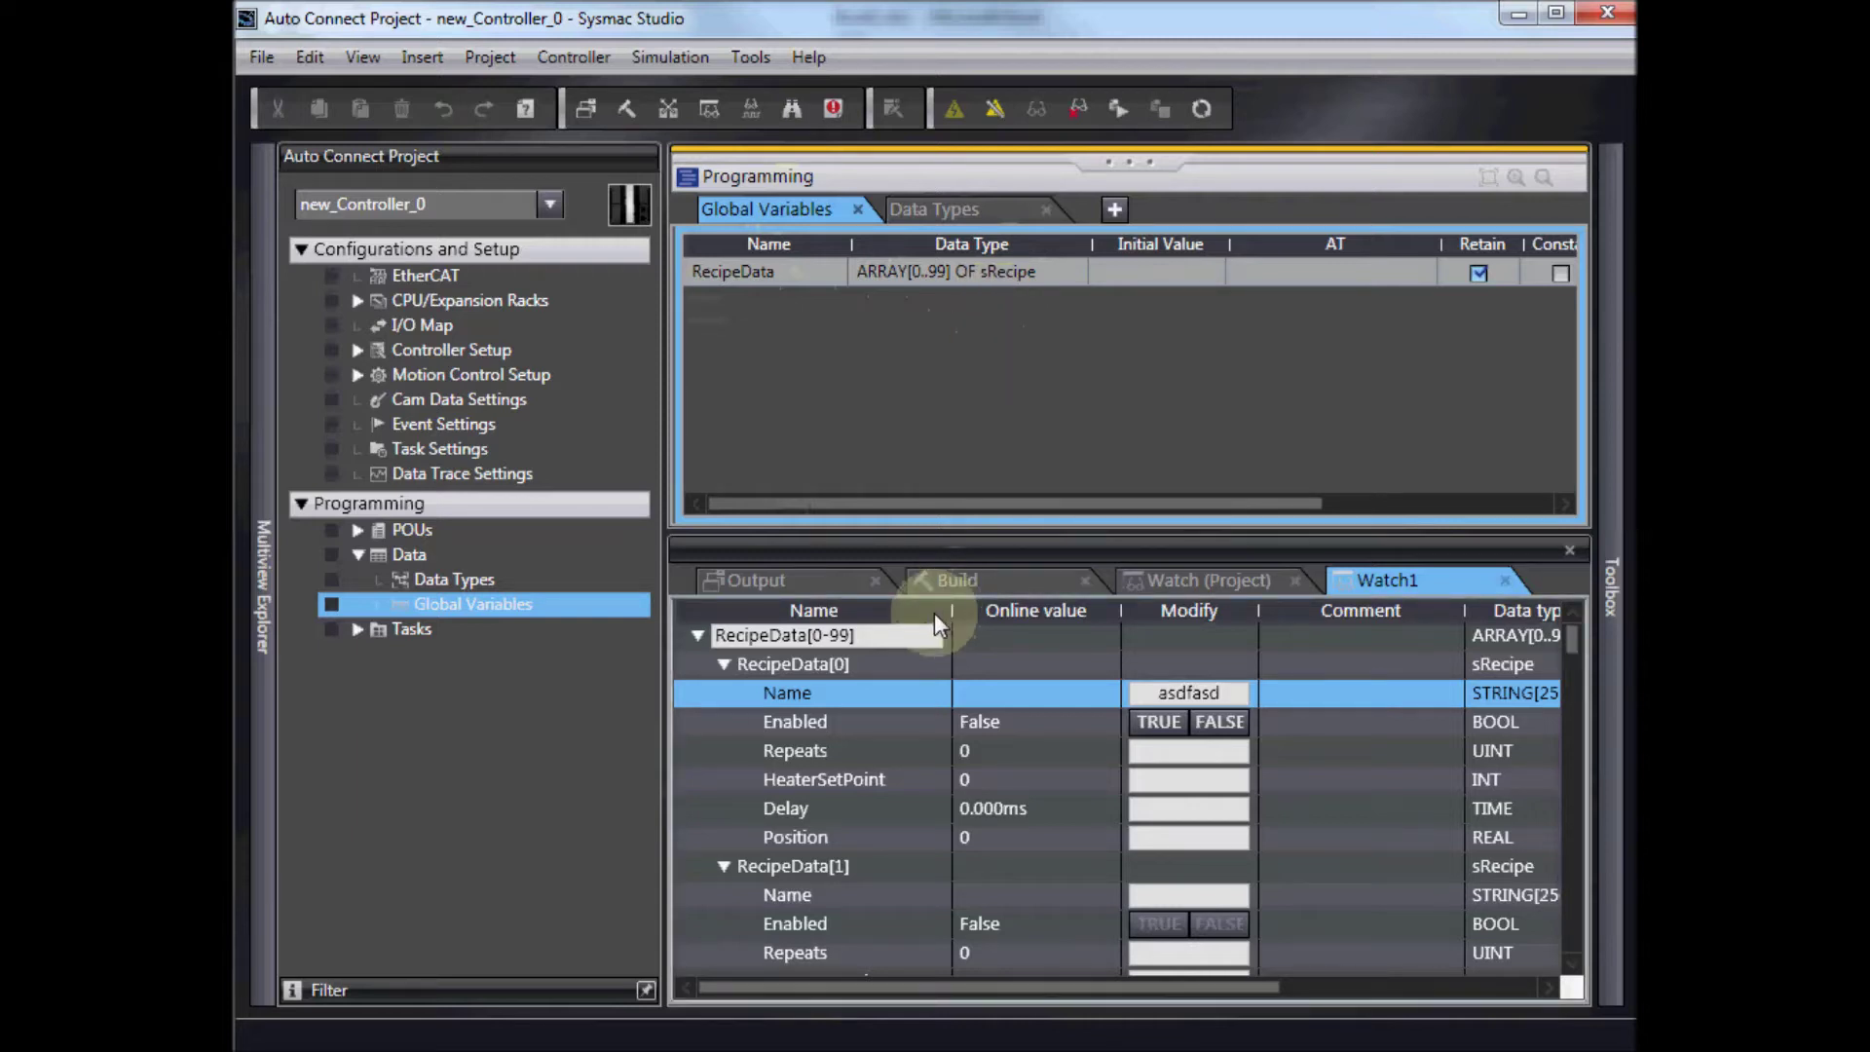
pyautogui.click(876, 634)
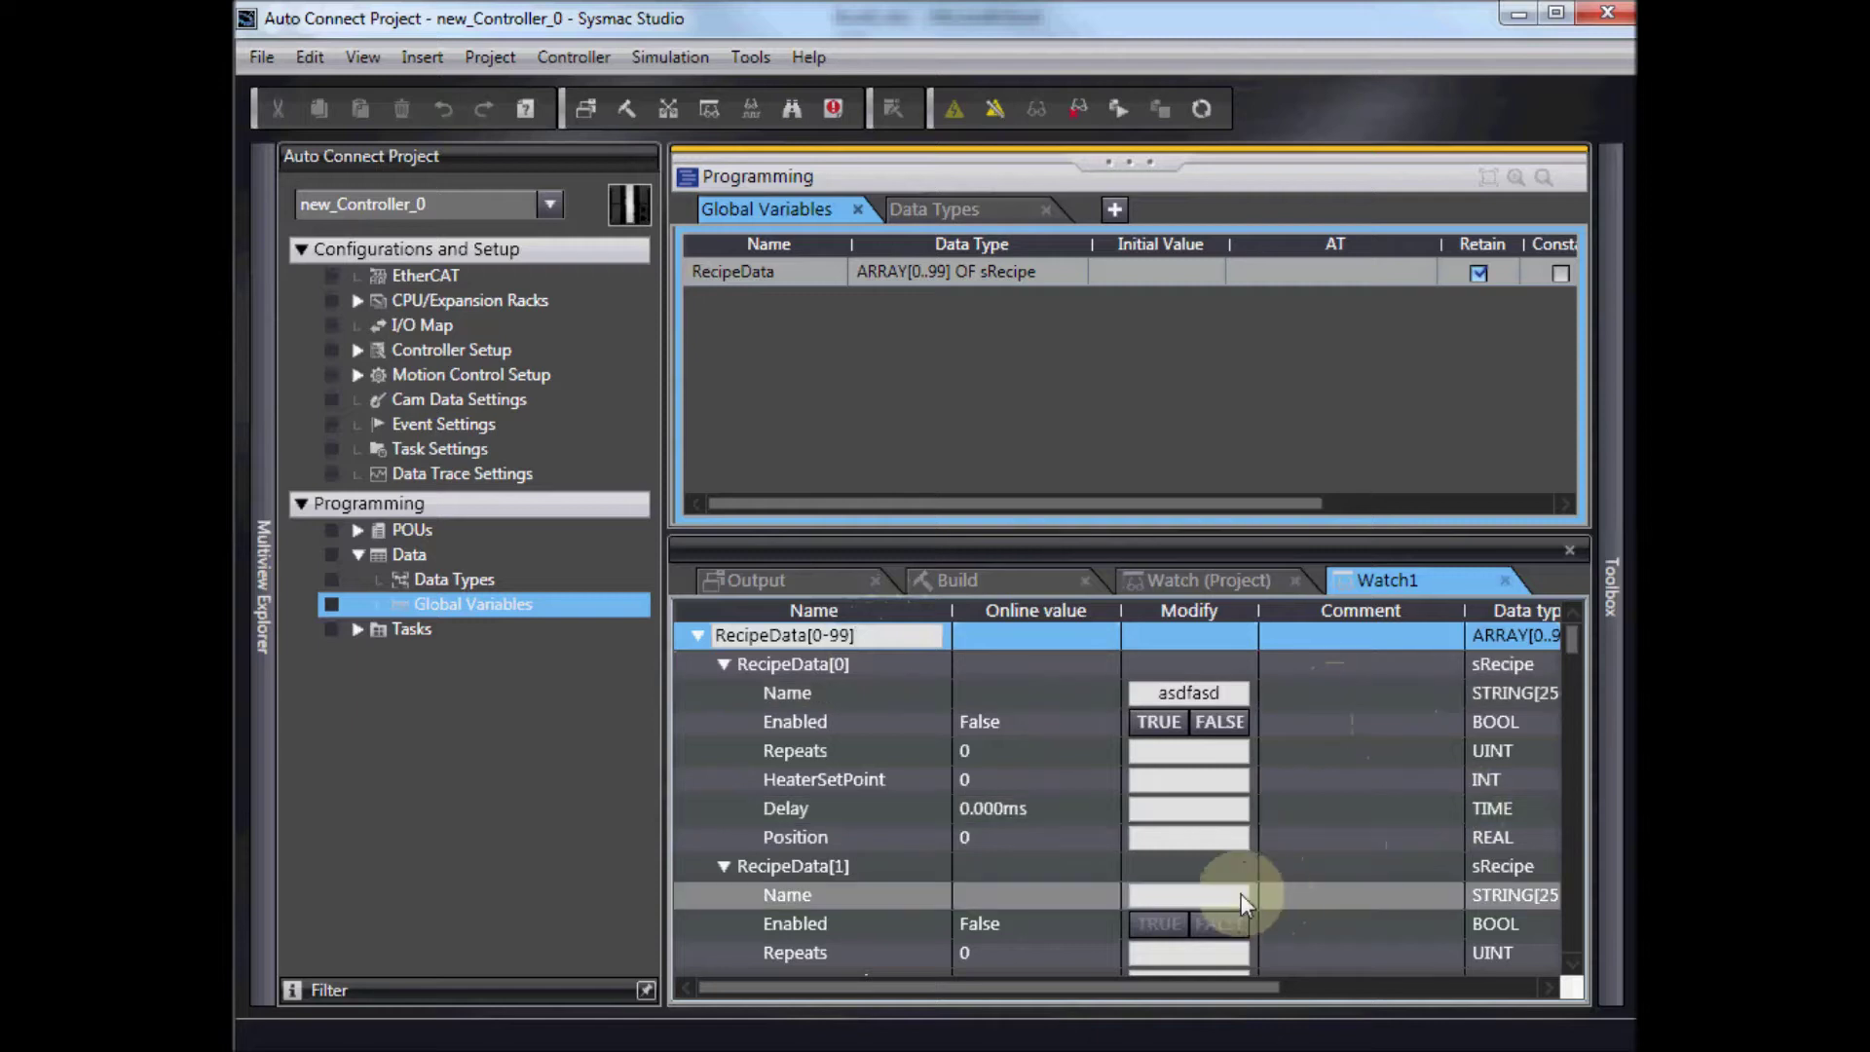
pyautogui.click(1235, 689)
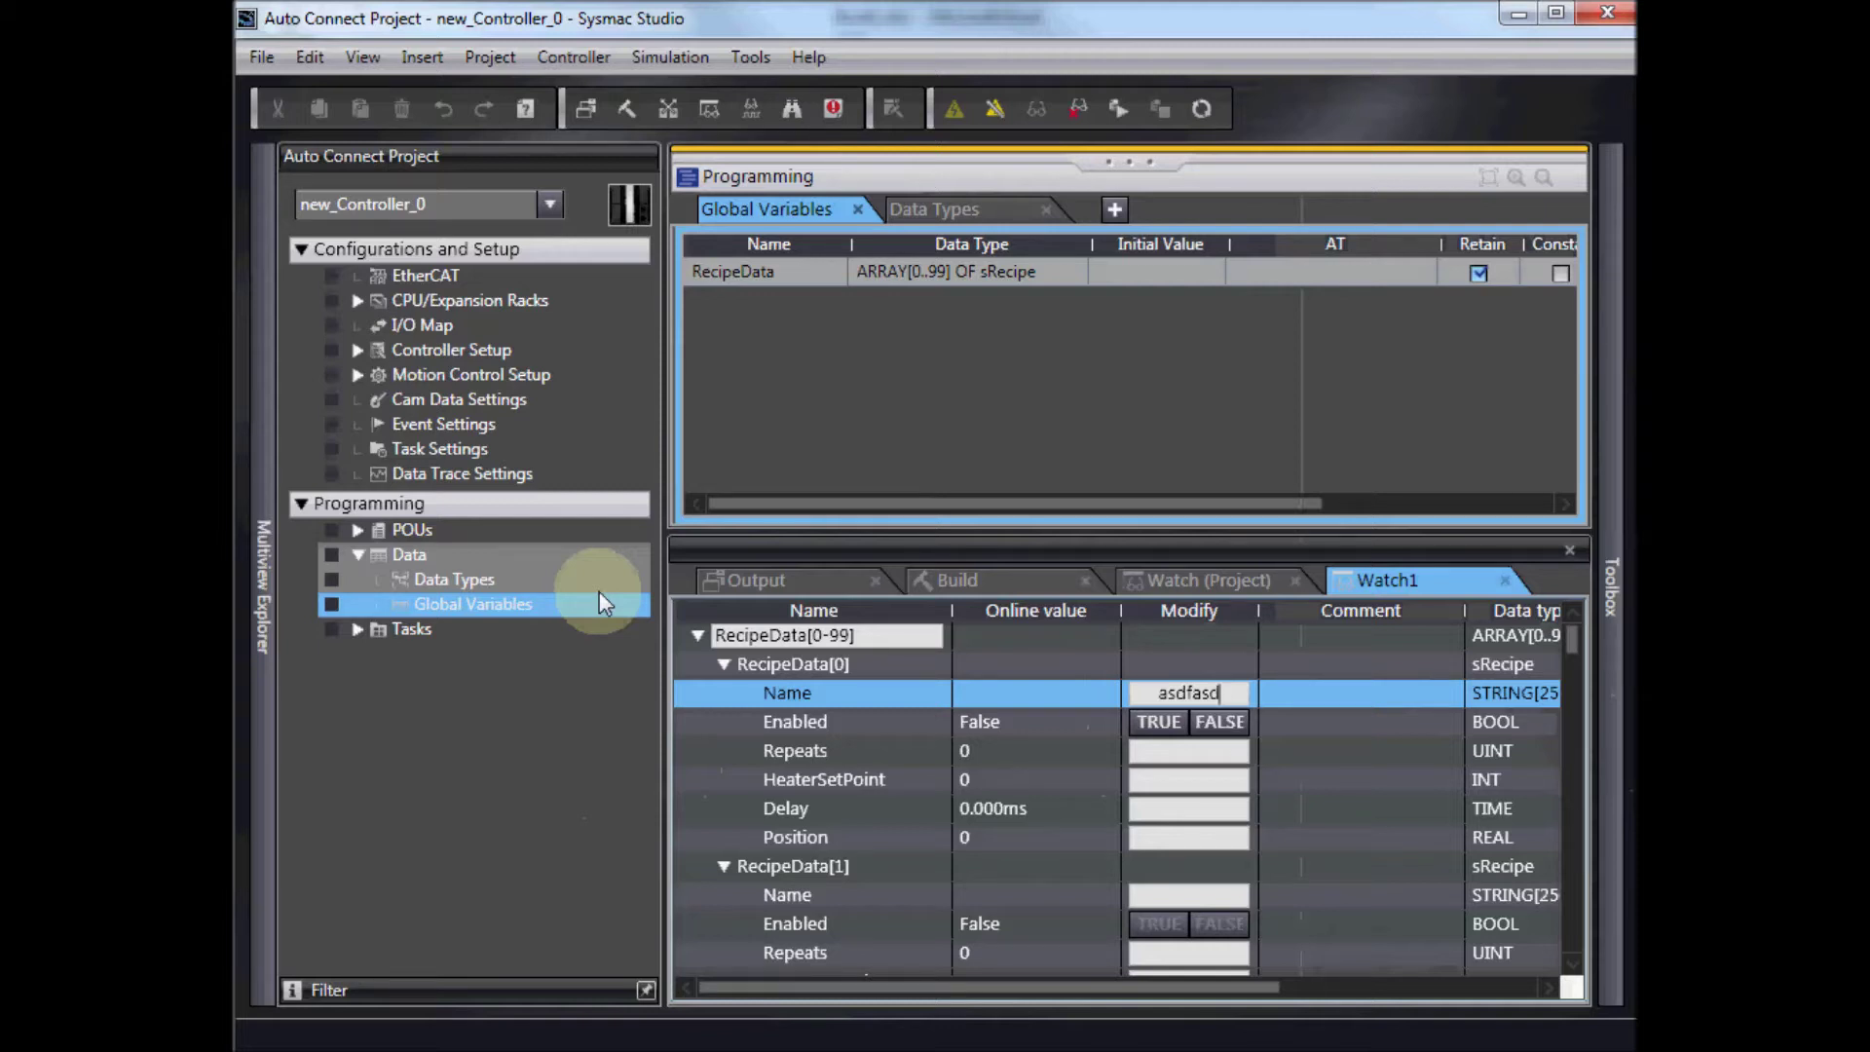
pyautogui.click(745, 64)
# - Back up variables and memory to NJMemoryBackup.xml, overwriting the old file, and close the finished backup
pyautogui.moveTo(793, 118)
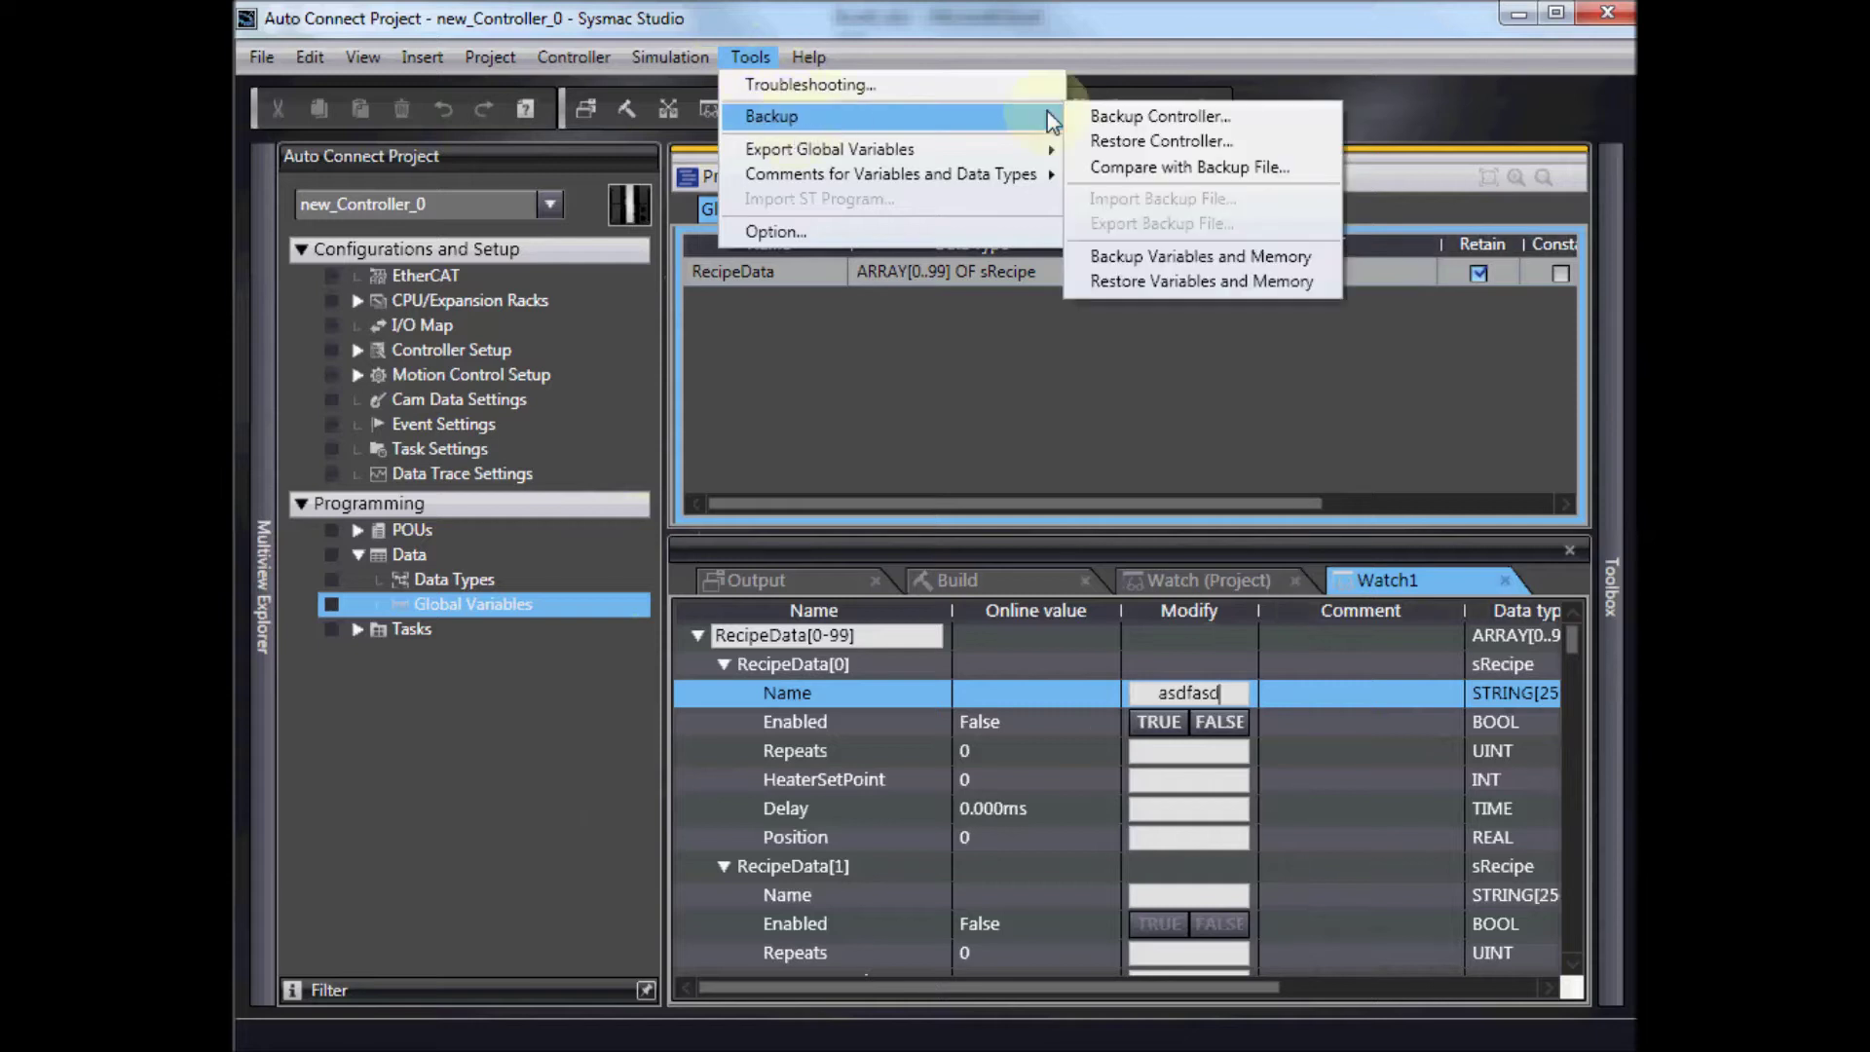
pyautogui.click(1169, 258)
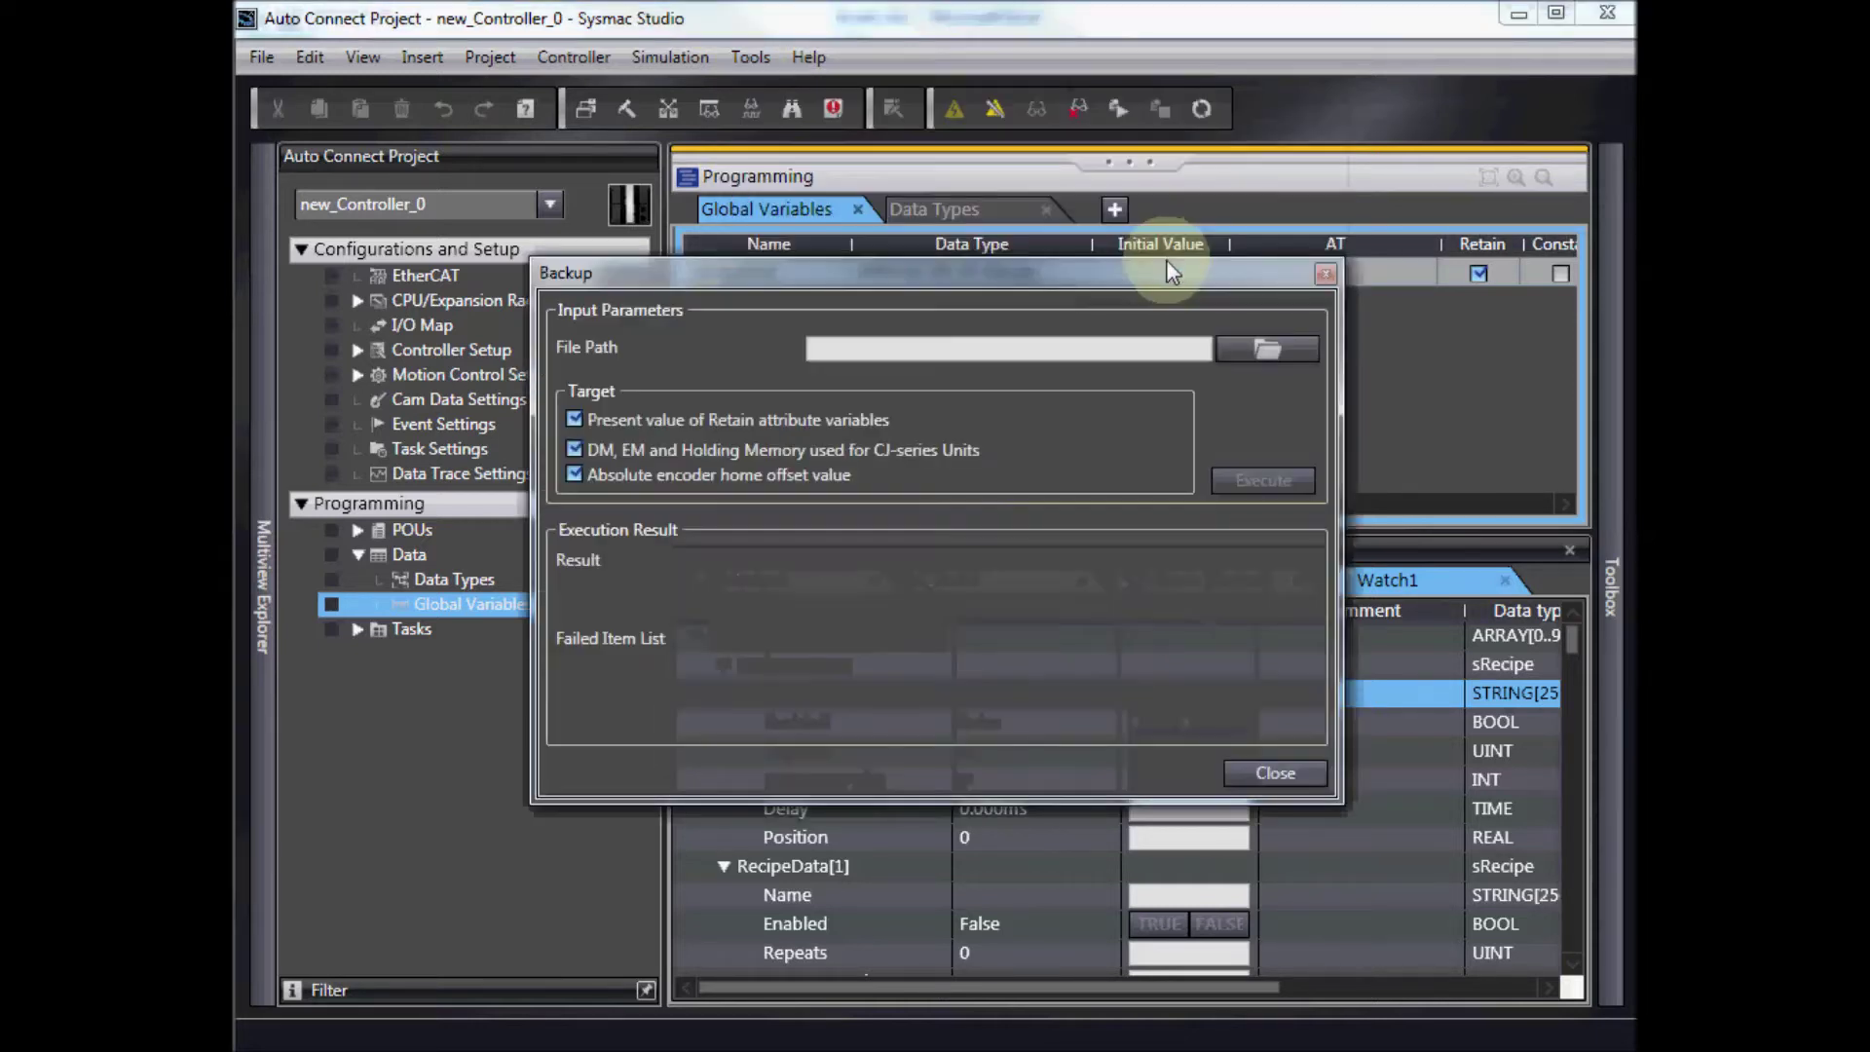
pyautogui.click(1264, 349)
pyautogui.click(876, 555)
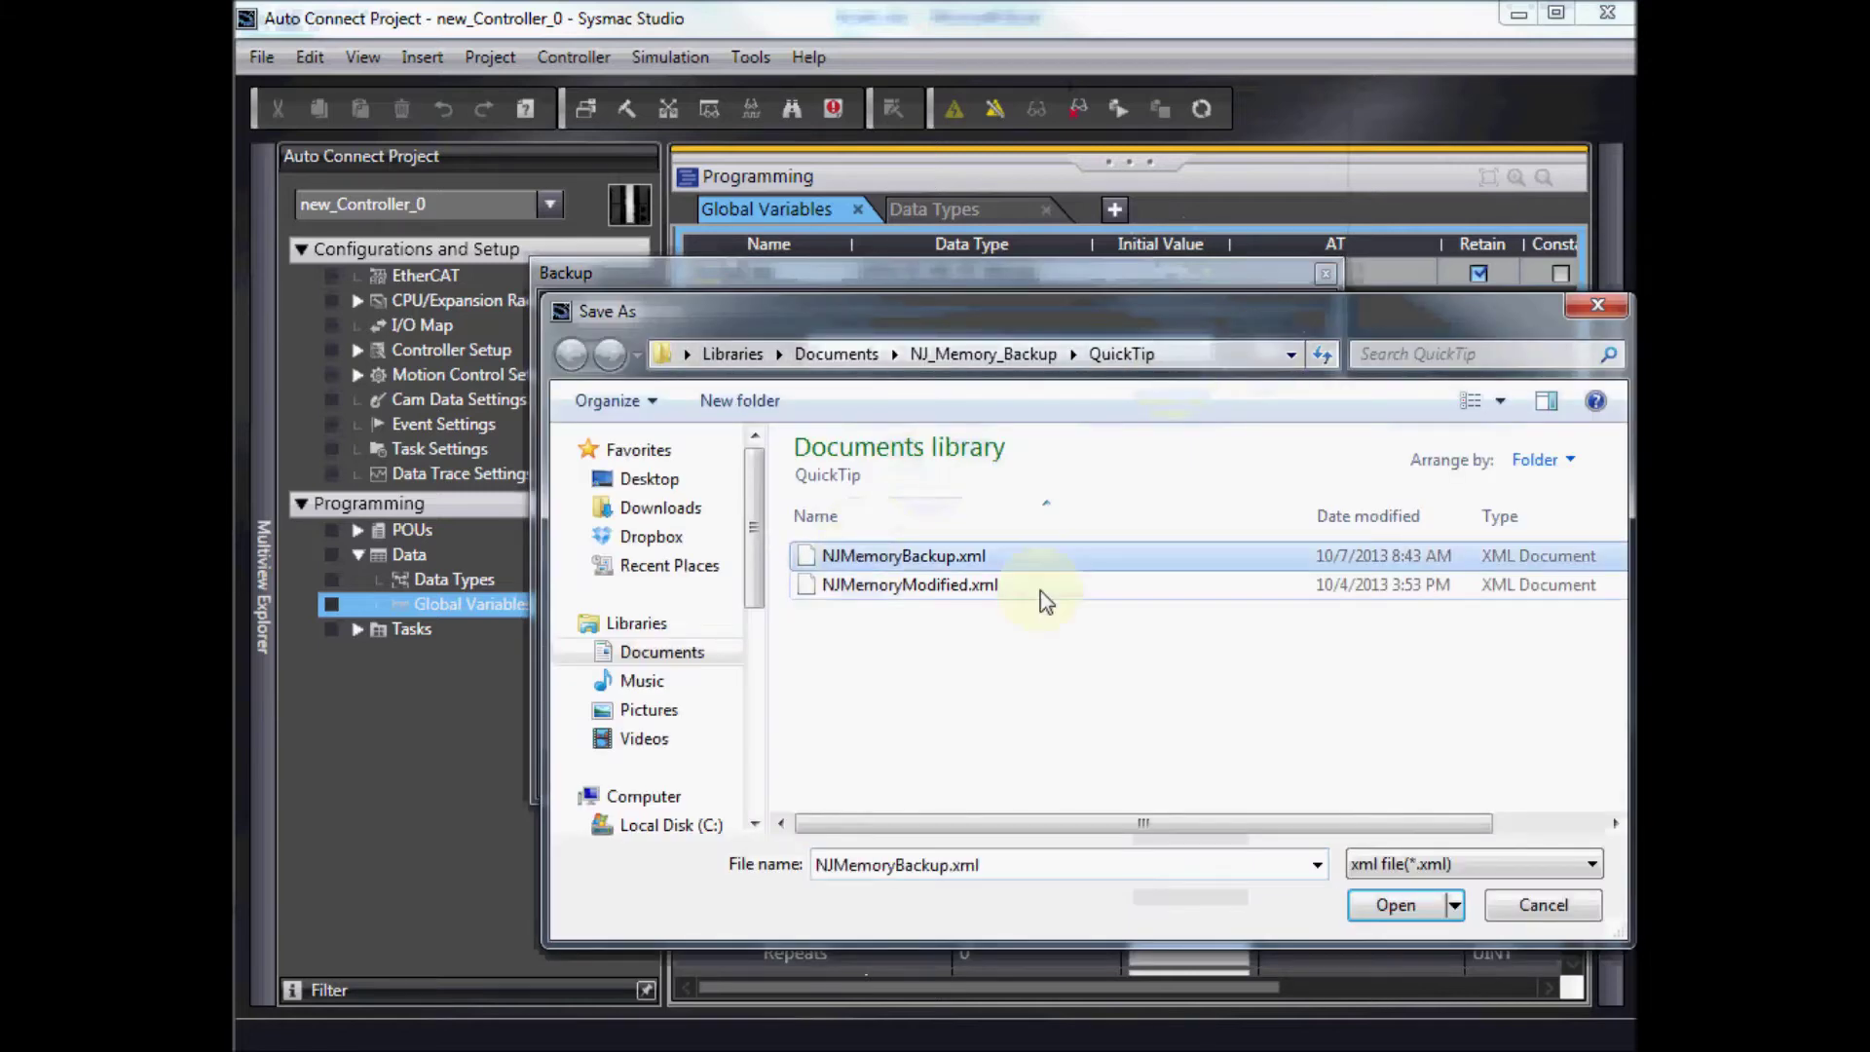
pyautogui.click(1399, 916)
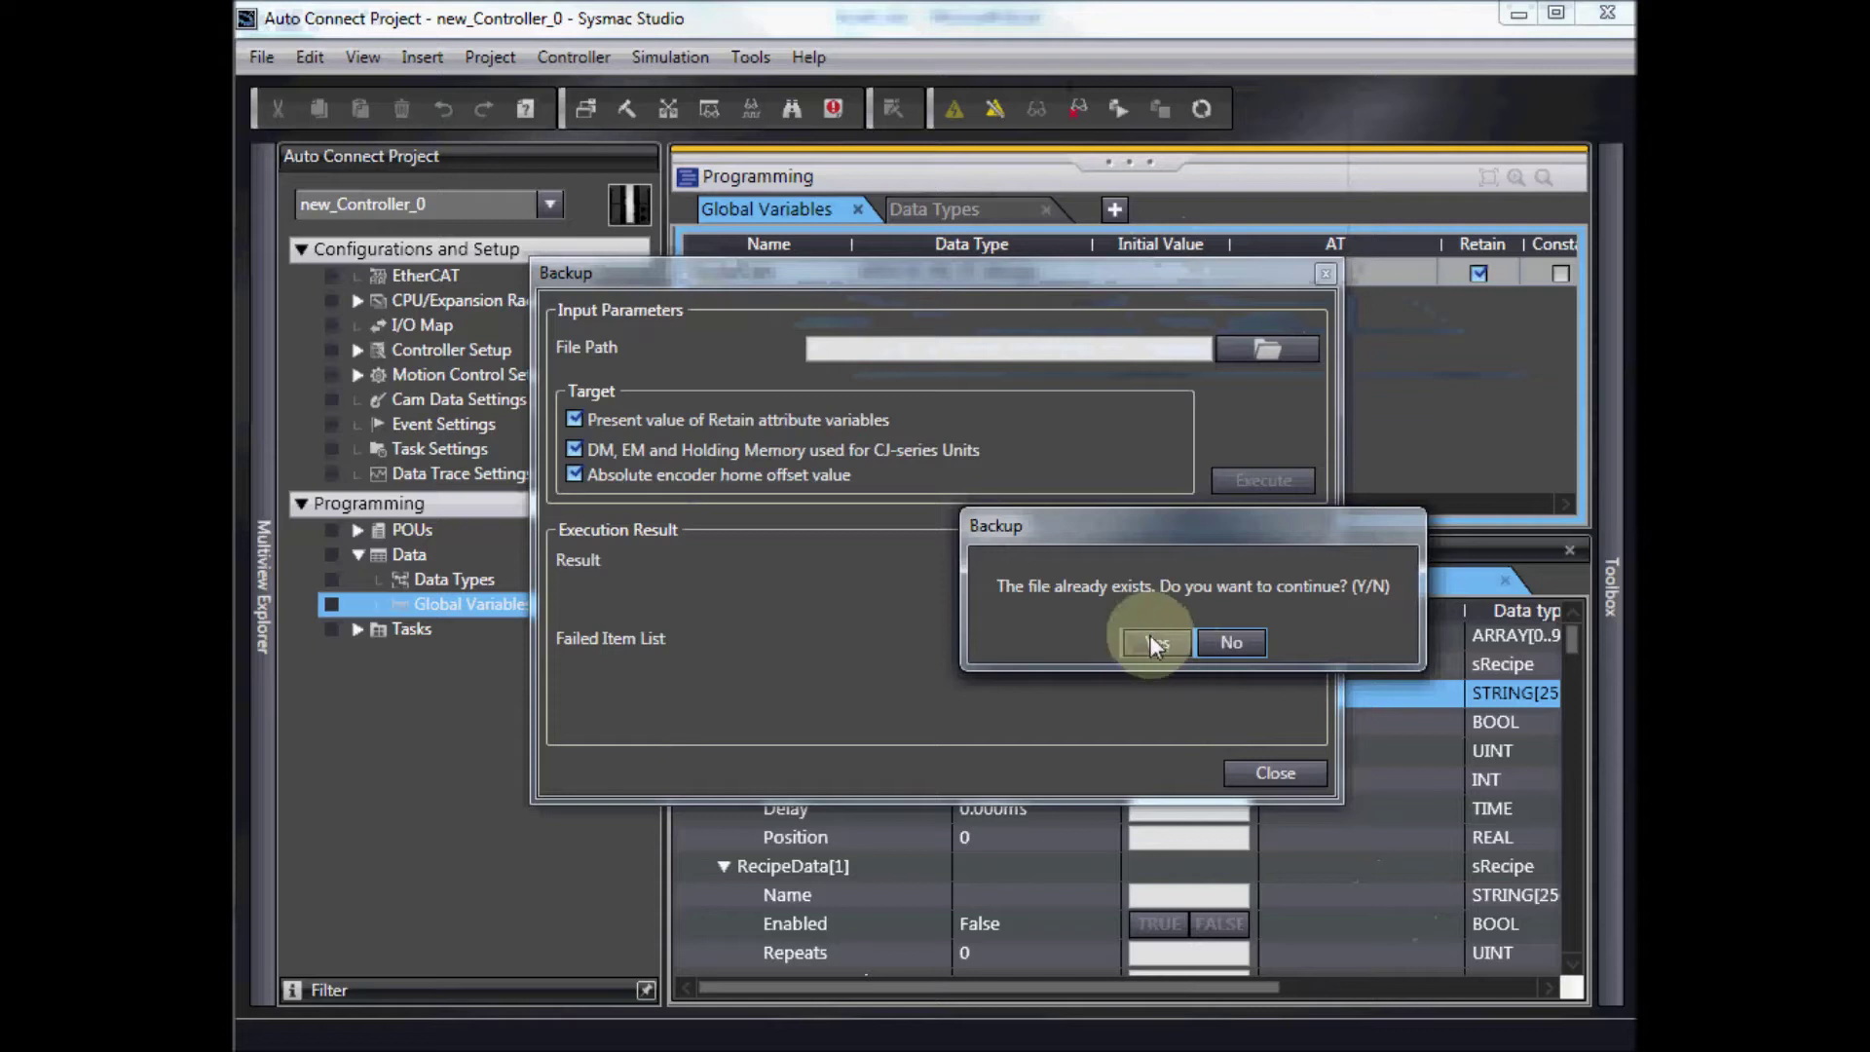
pyautogui.click(1156, 641)
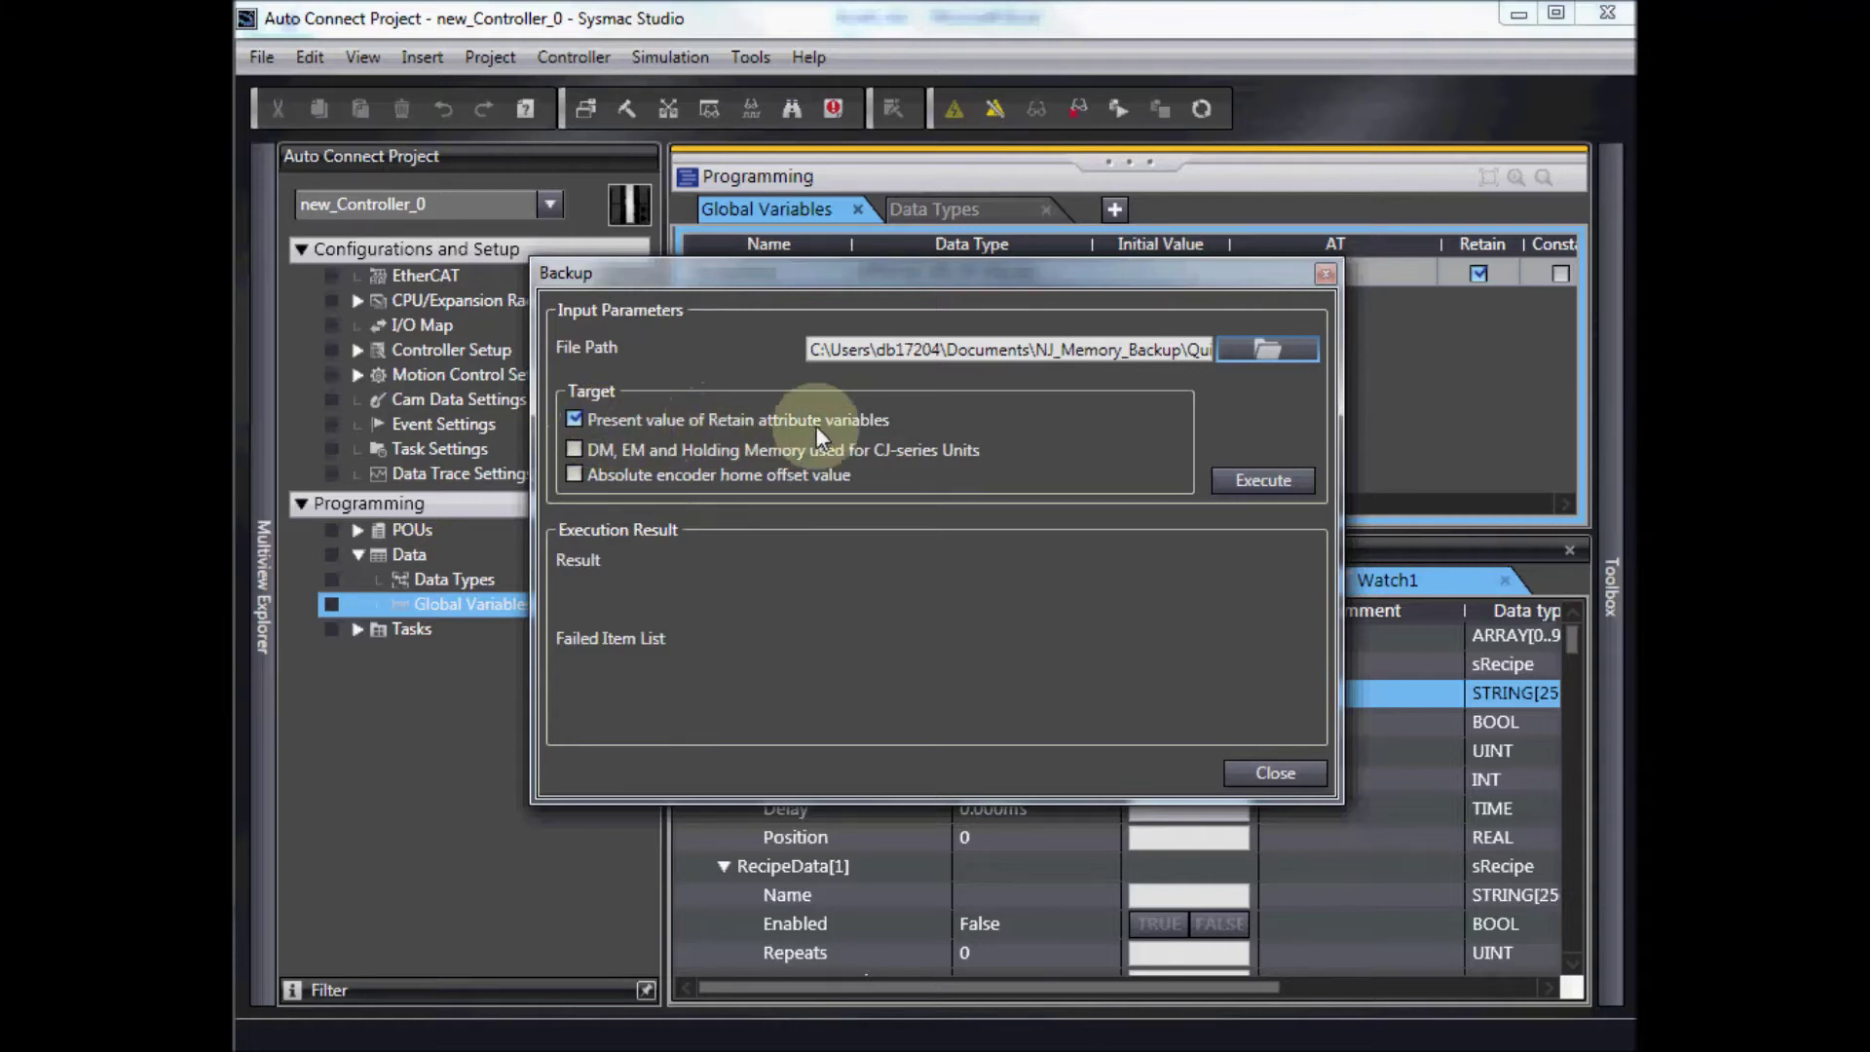
pyautogui.click(1261, 479)
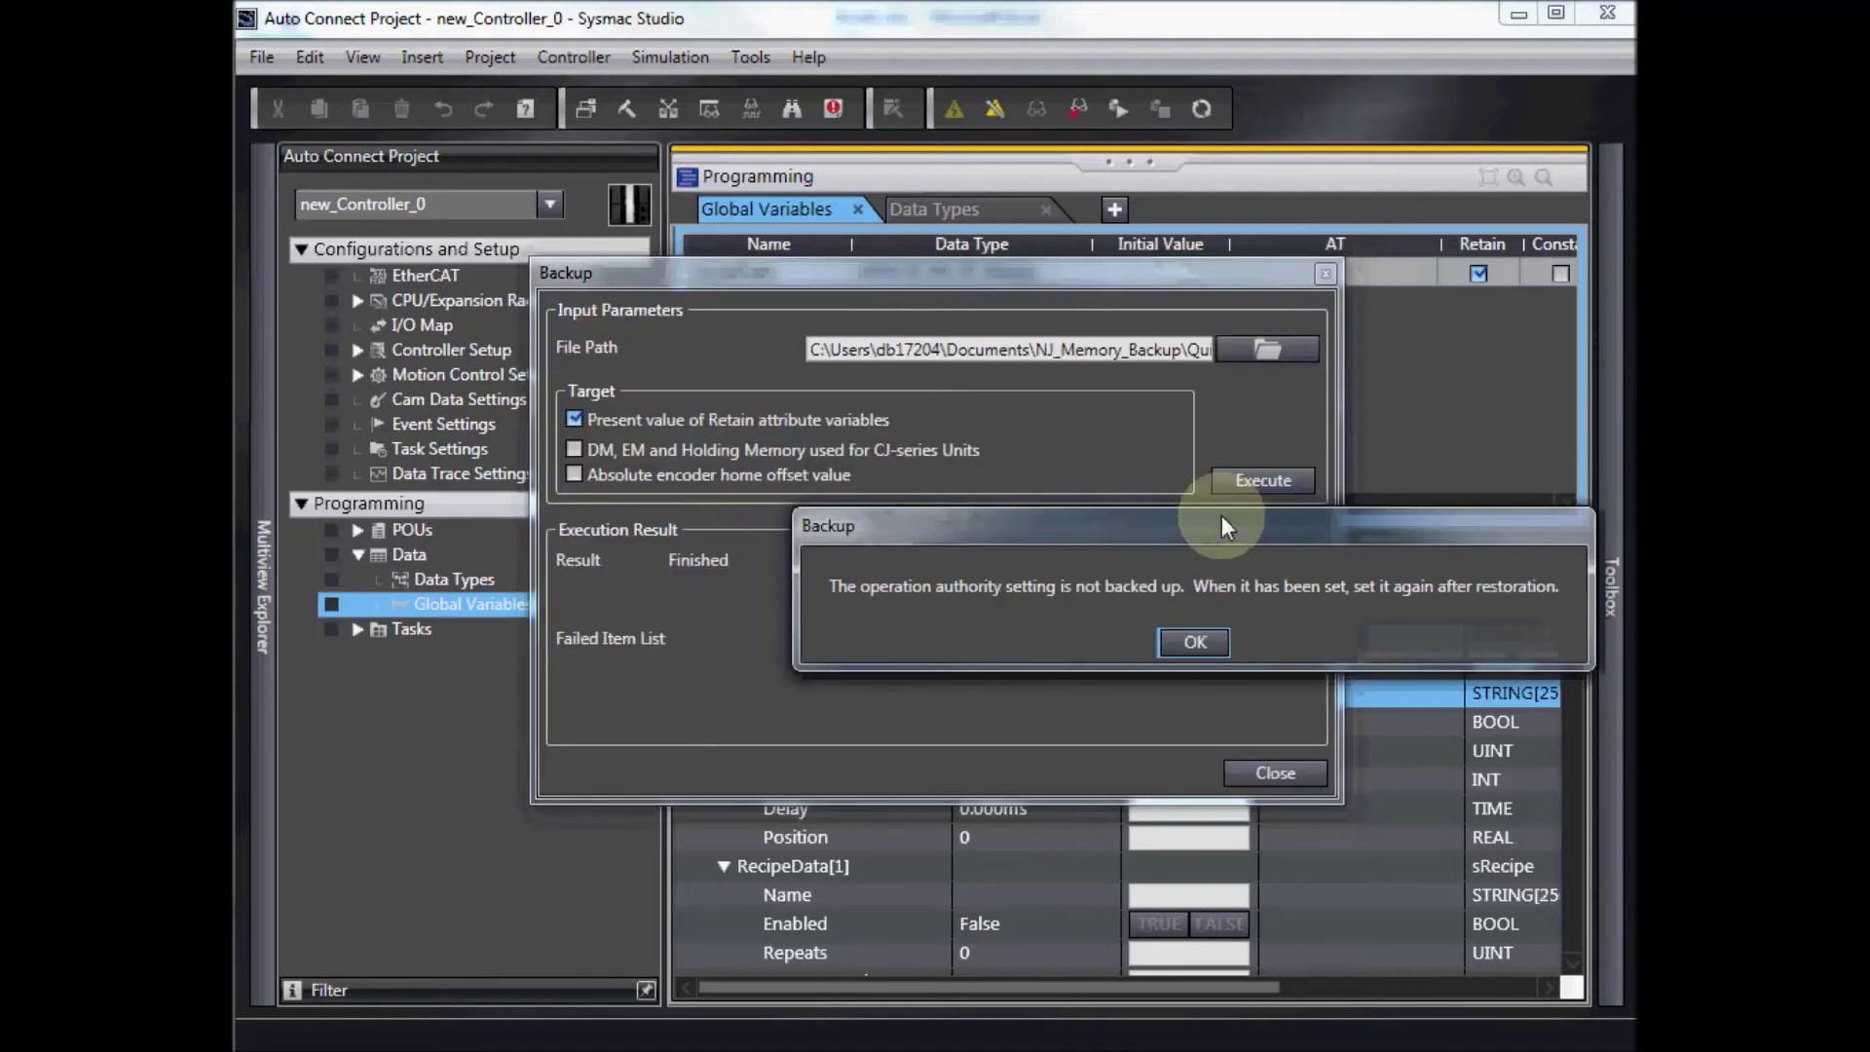
pyautogui.click(1186, 645)
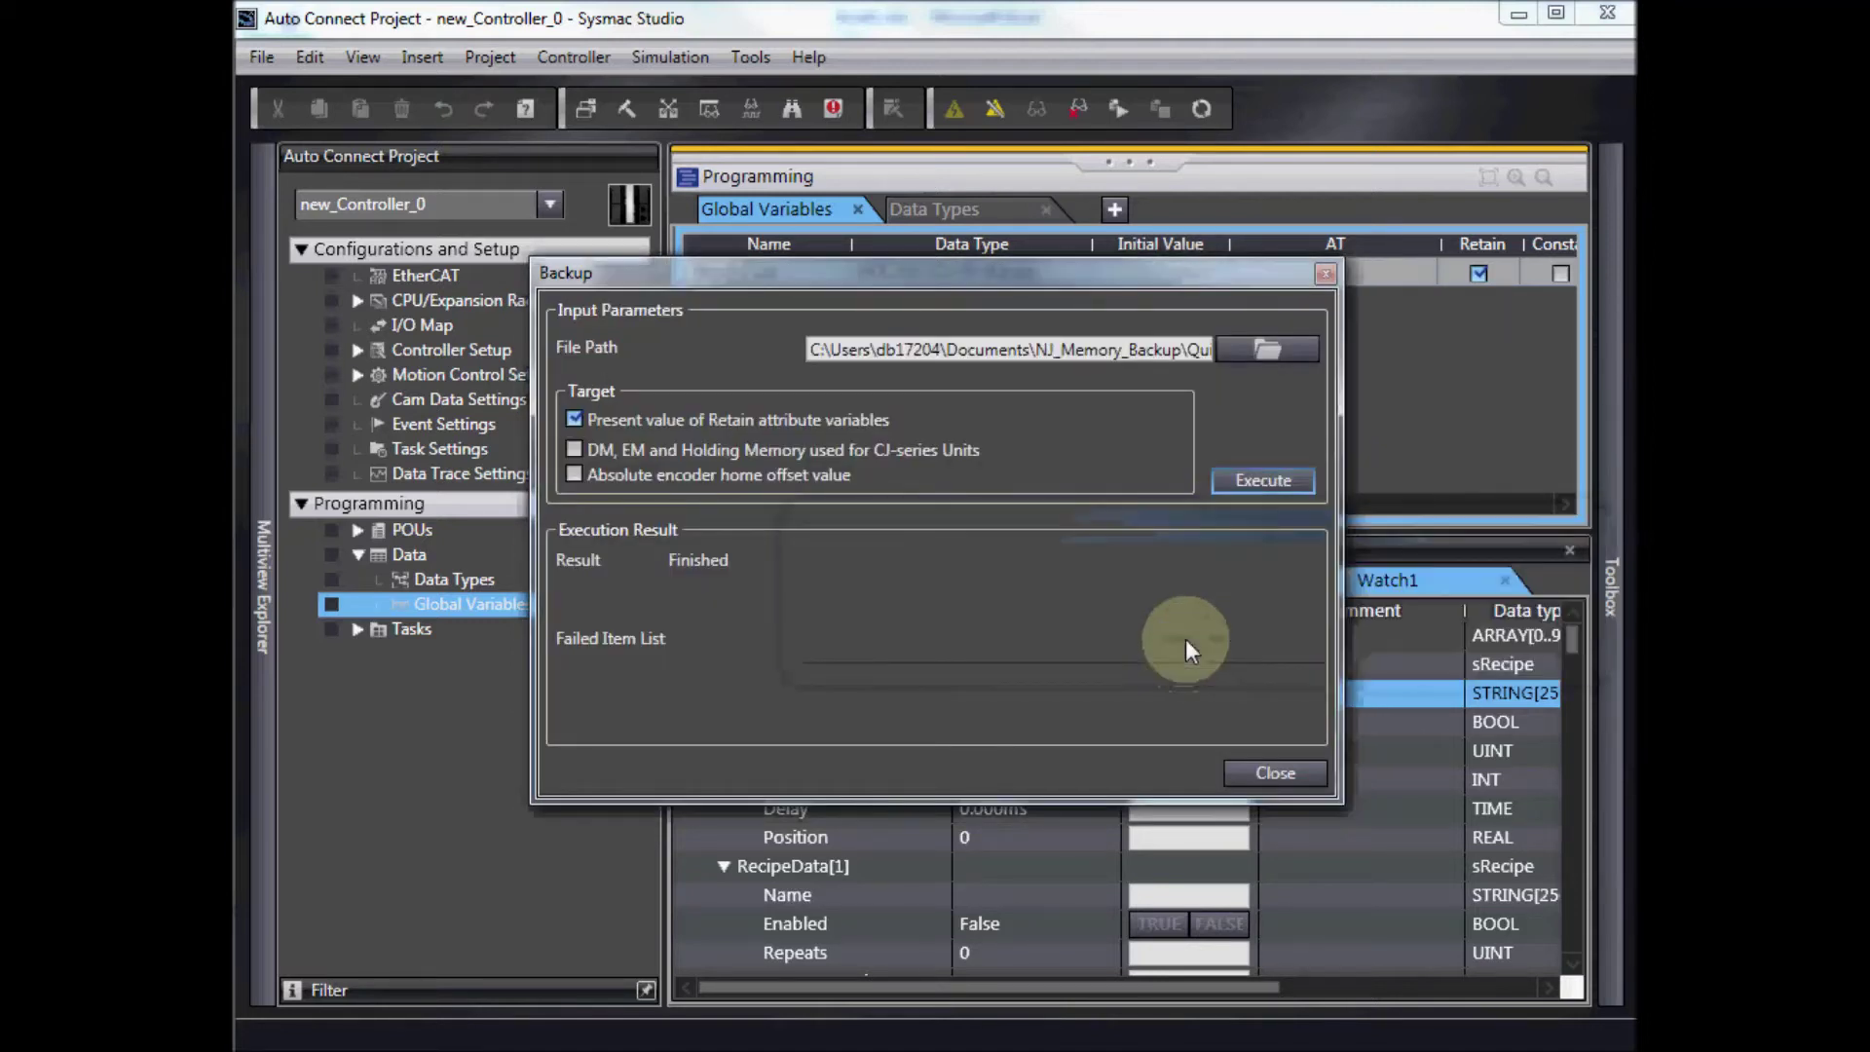
pyautogui.click(1270, 771)
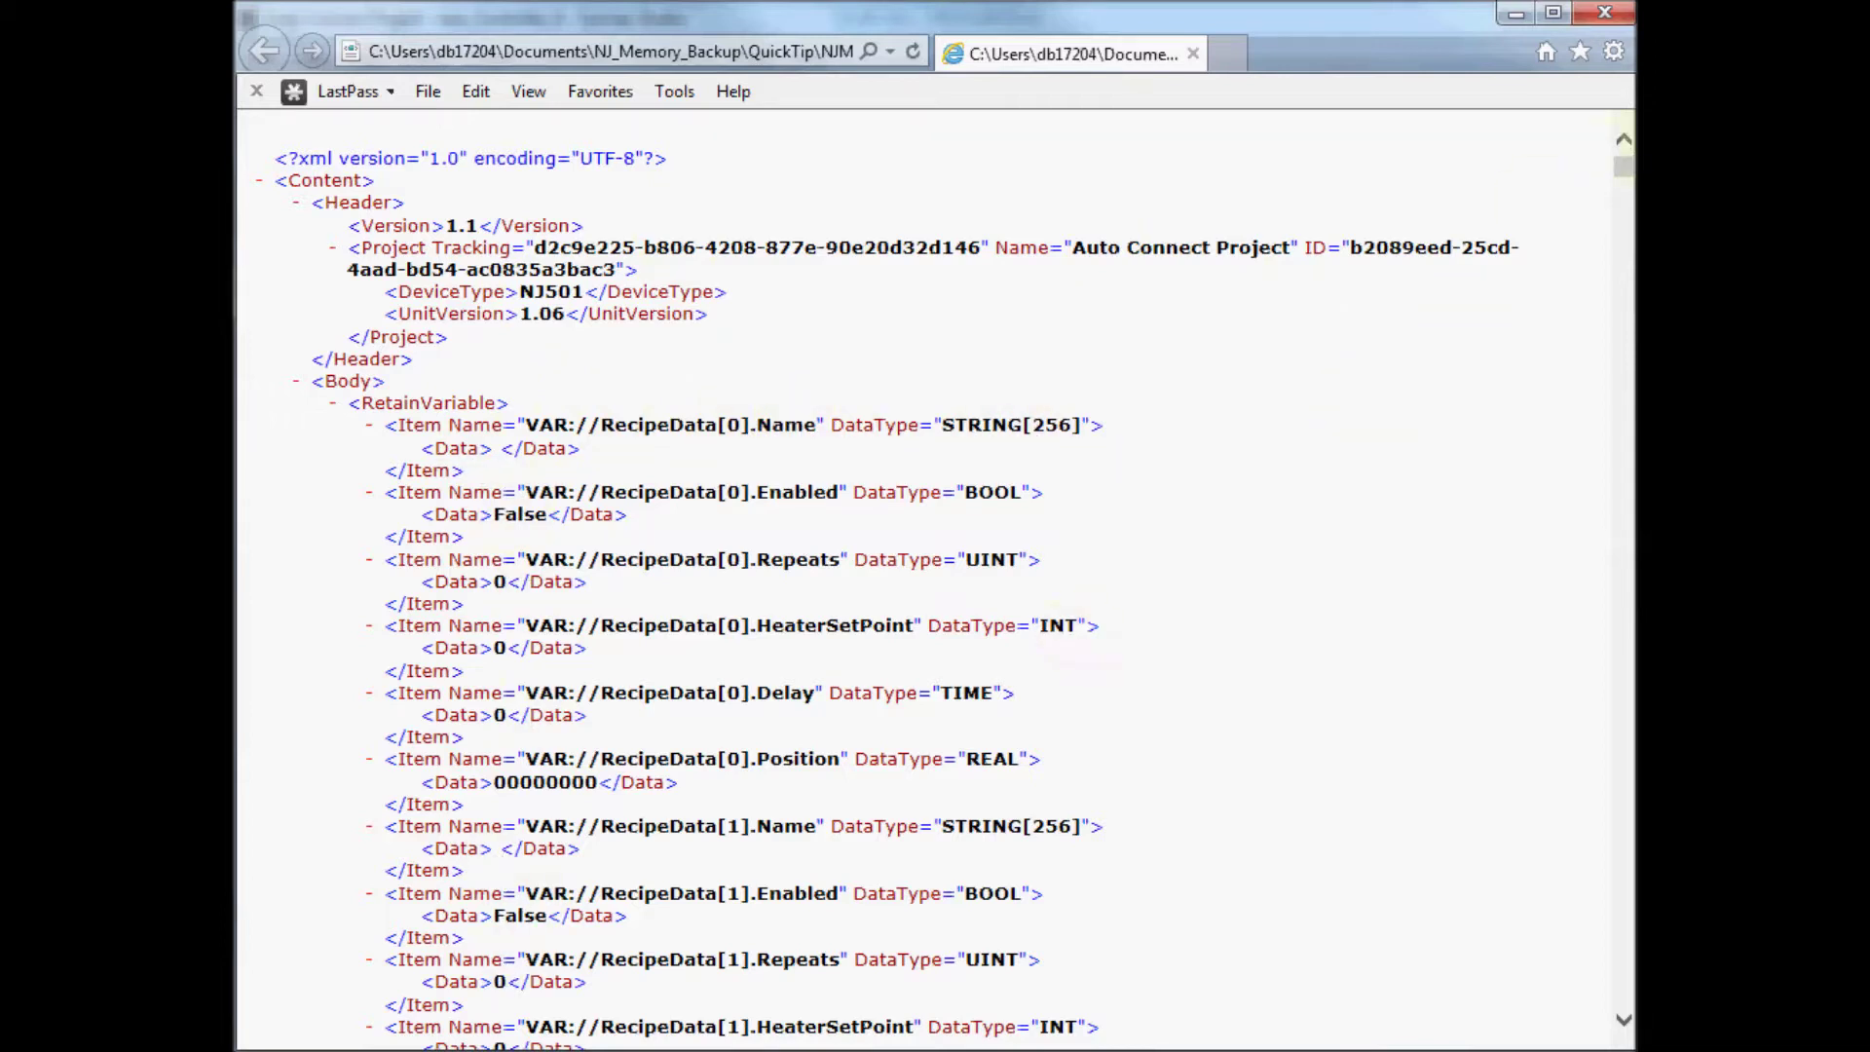
# - Scroll through the backup XML's RecipeData entries in Internet Explorer, then return to Excel
pyautogui.scroll(-20, 1611, 351)
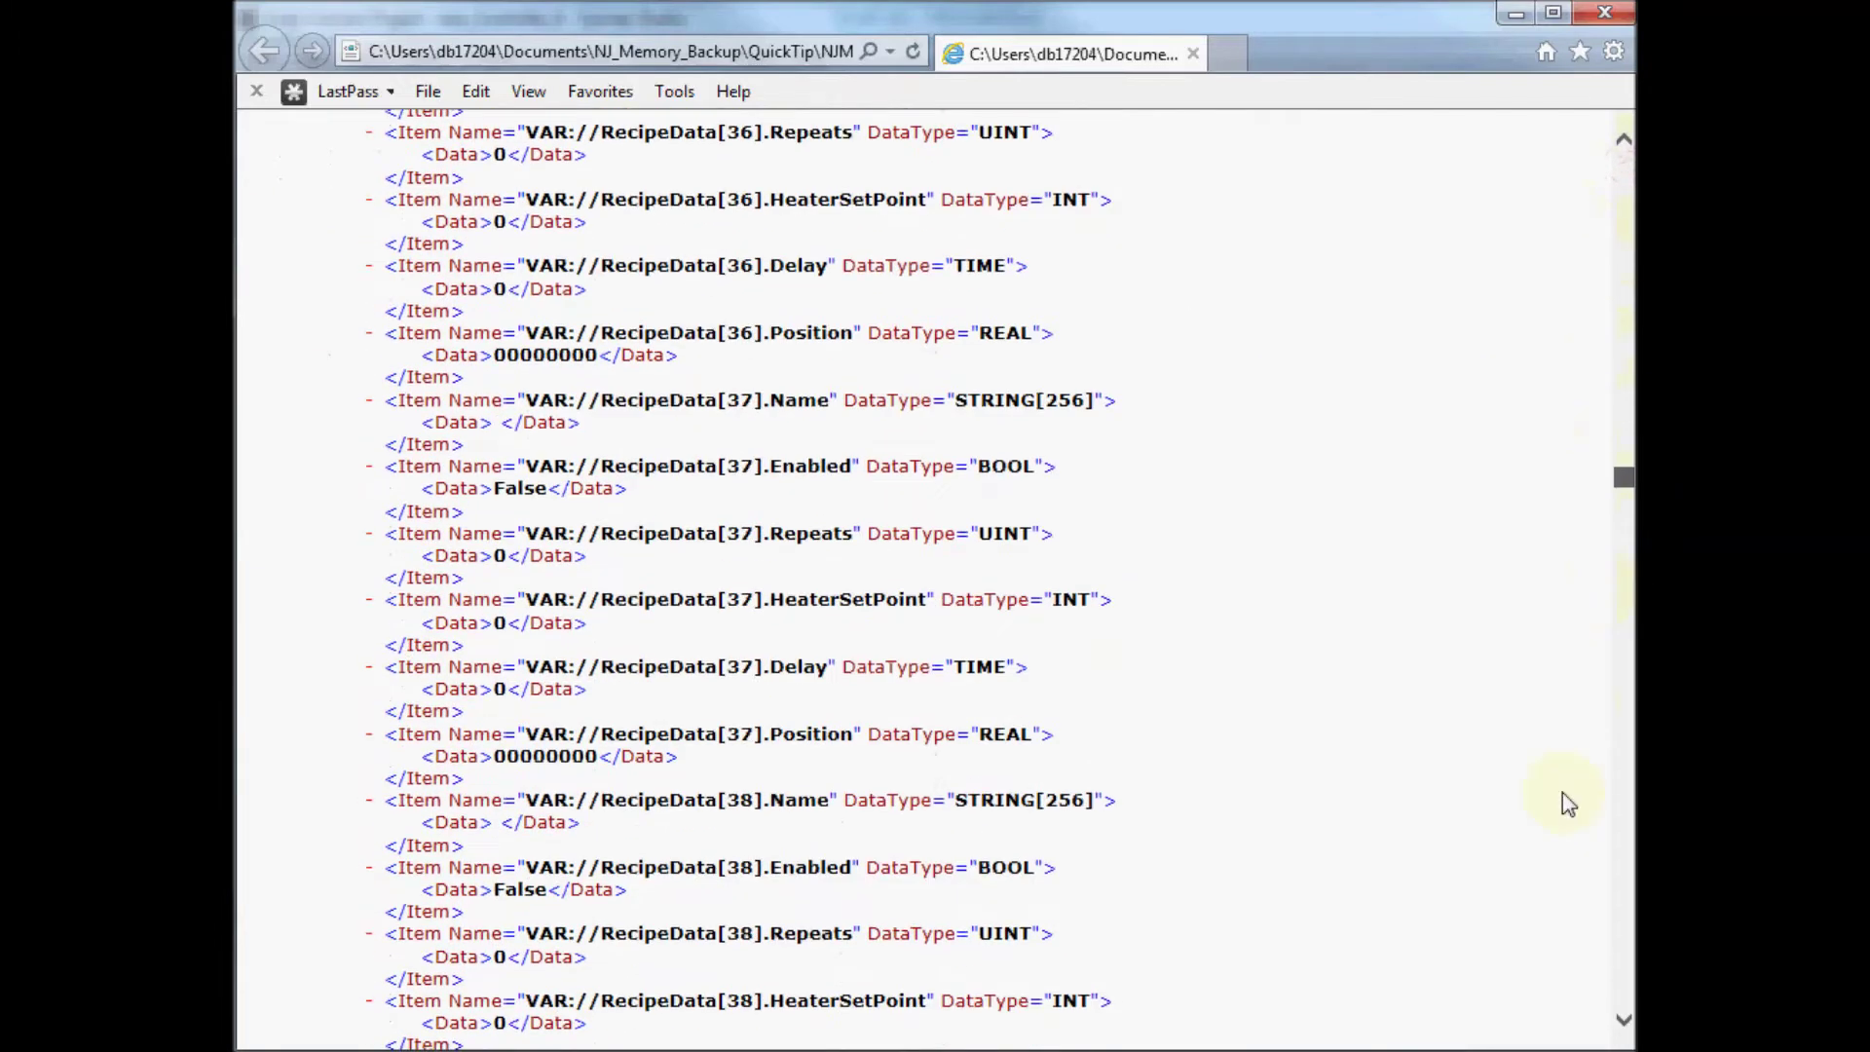
pyautogui.scroll(-20, 1568, 803)
pyautogui.scroll(20, 1577, 597)
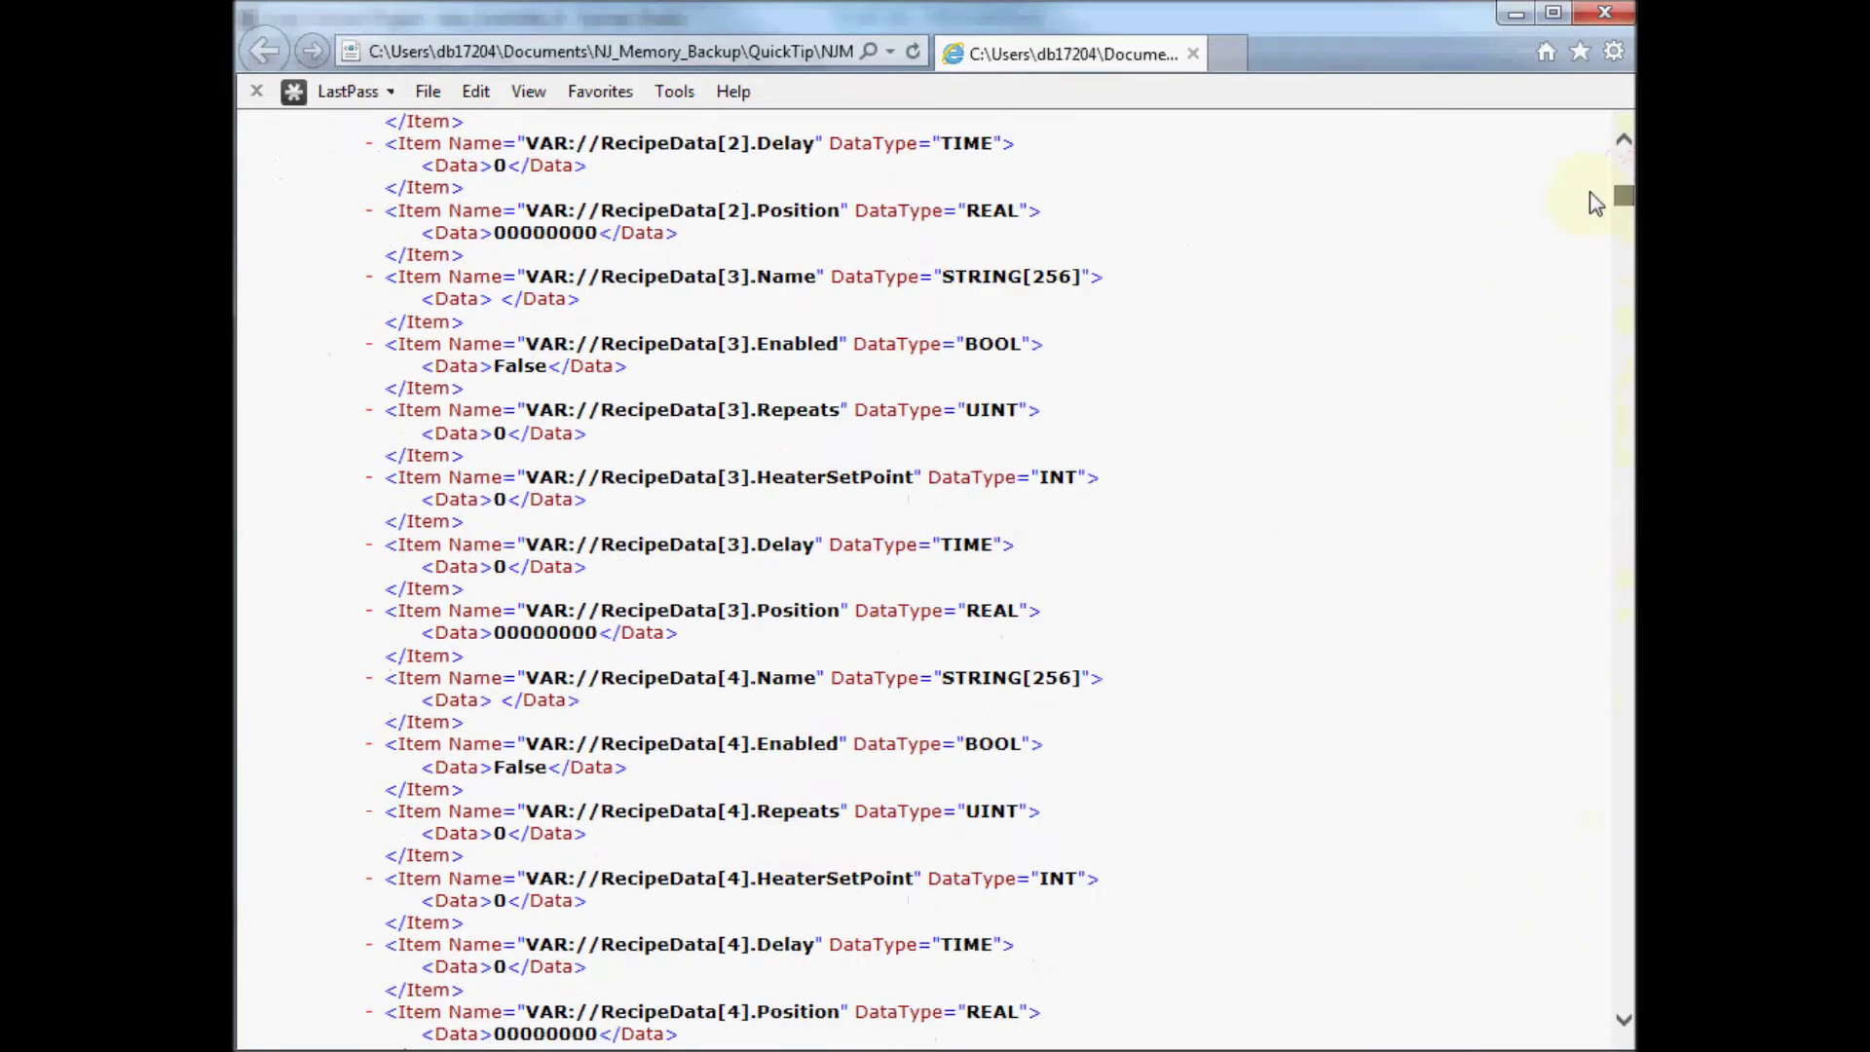
pyautogui.scroll(15, 1594, 203)
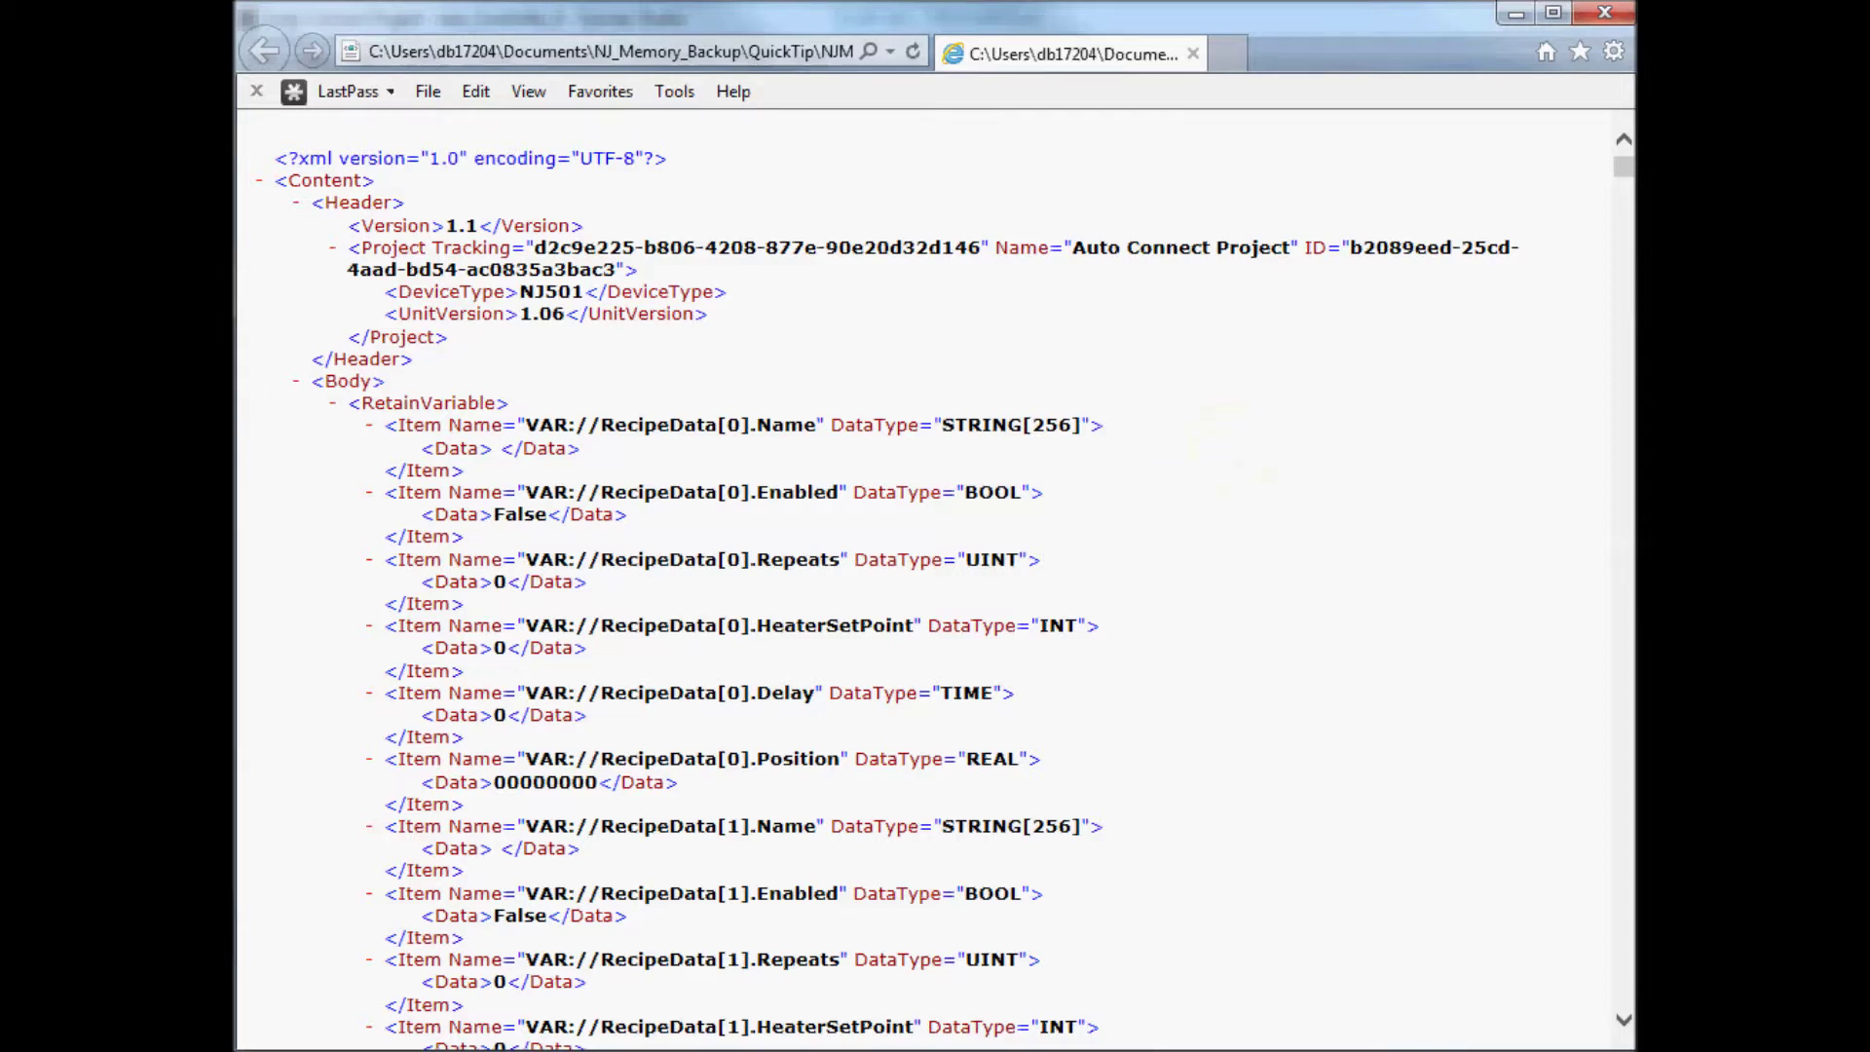
pyautogui.hotkey('alt', 'Tab')
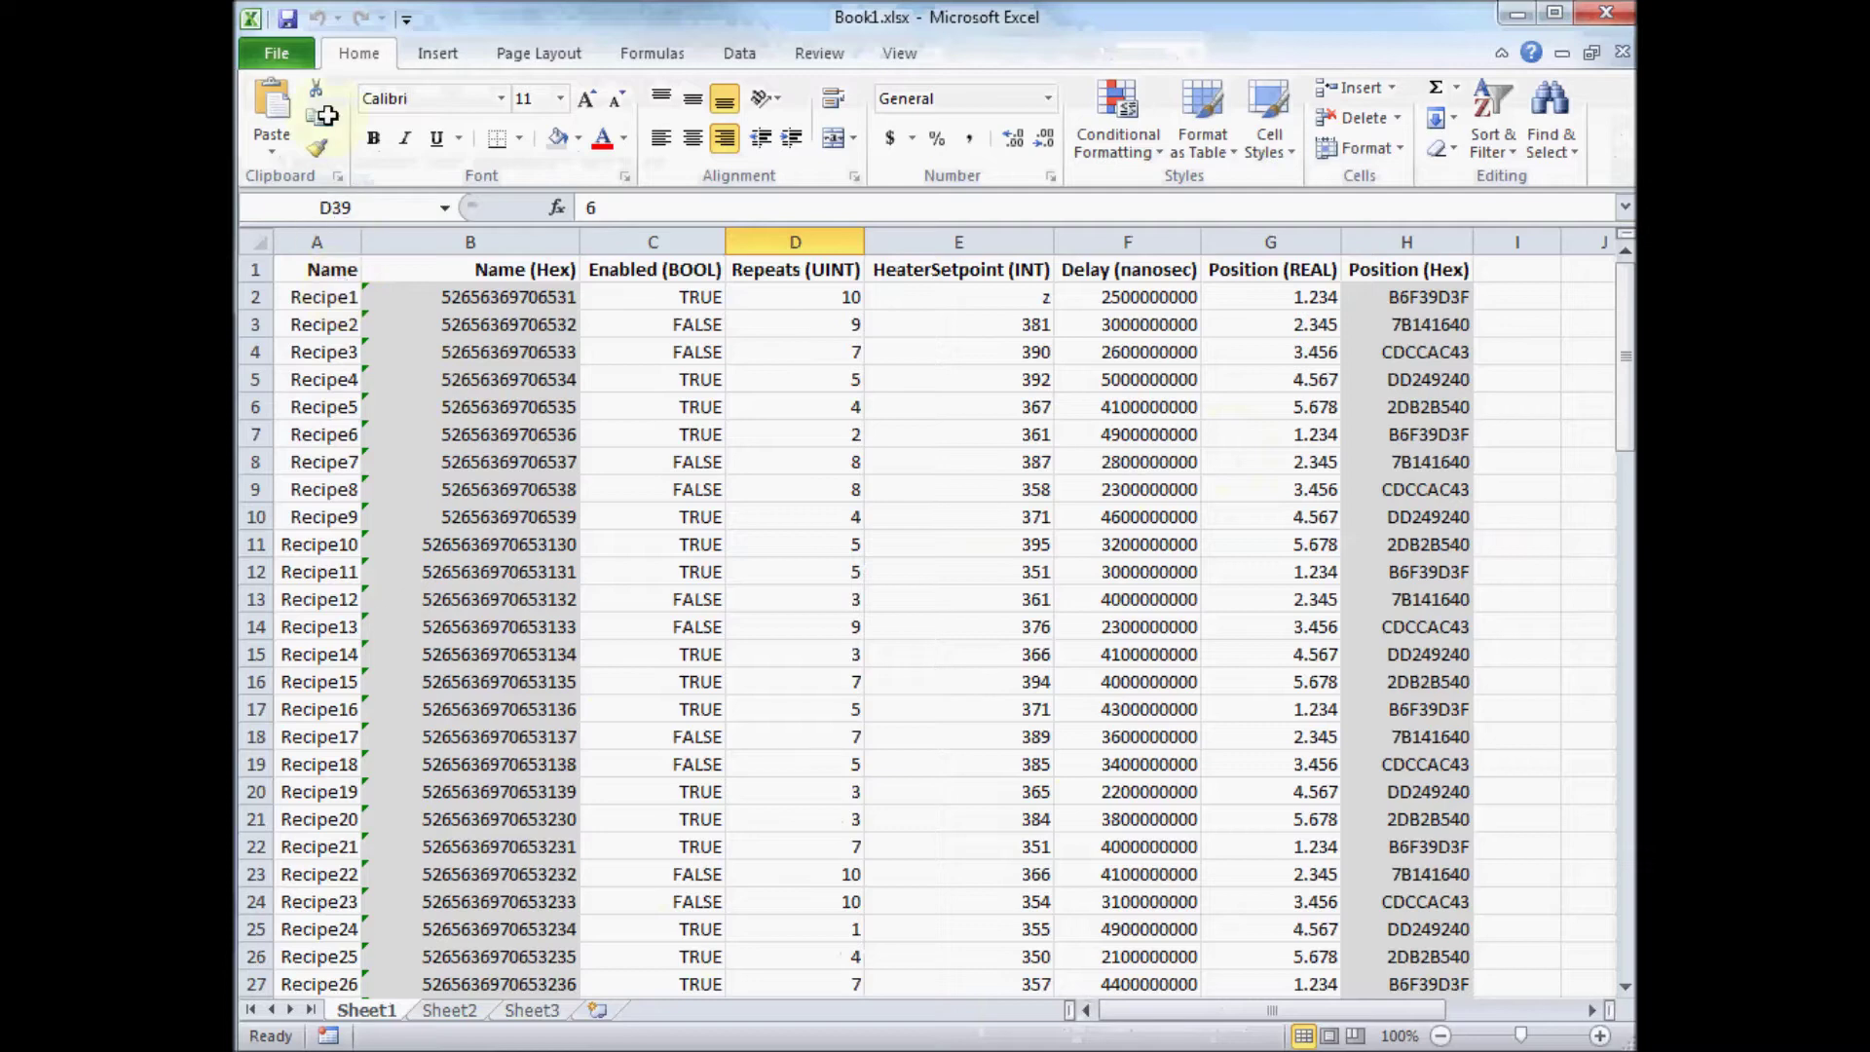
# - Turn on the Developer ribbon tab in Excel Options and switch to it
pyautogui.click(278, 54)
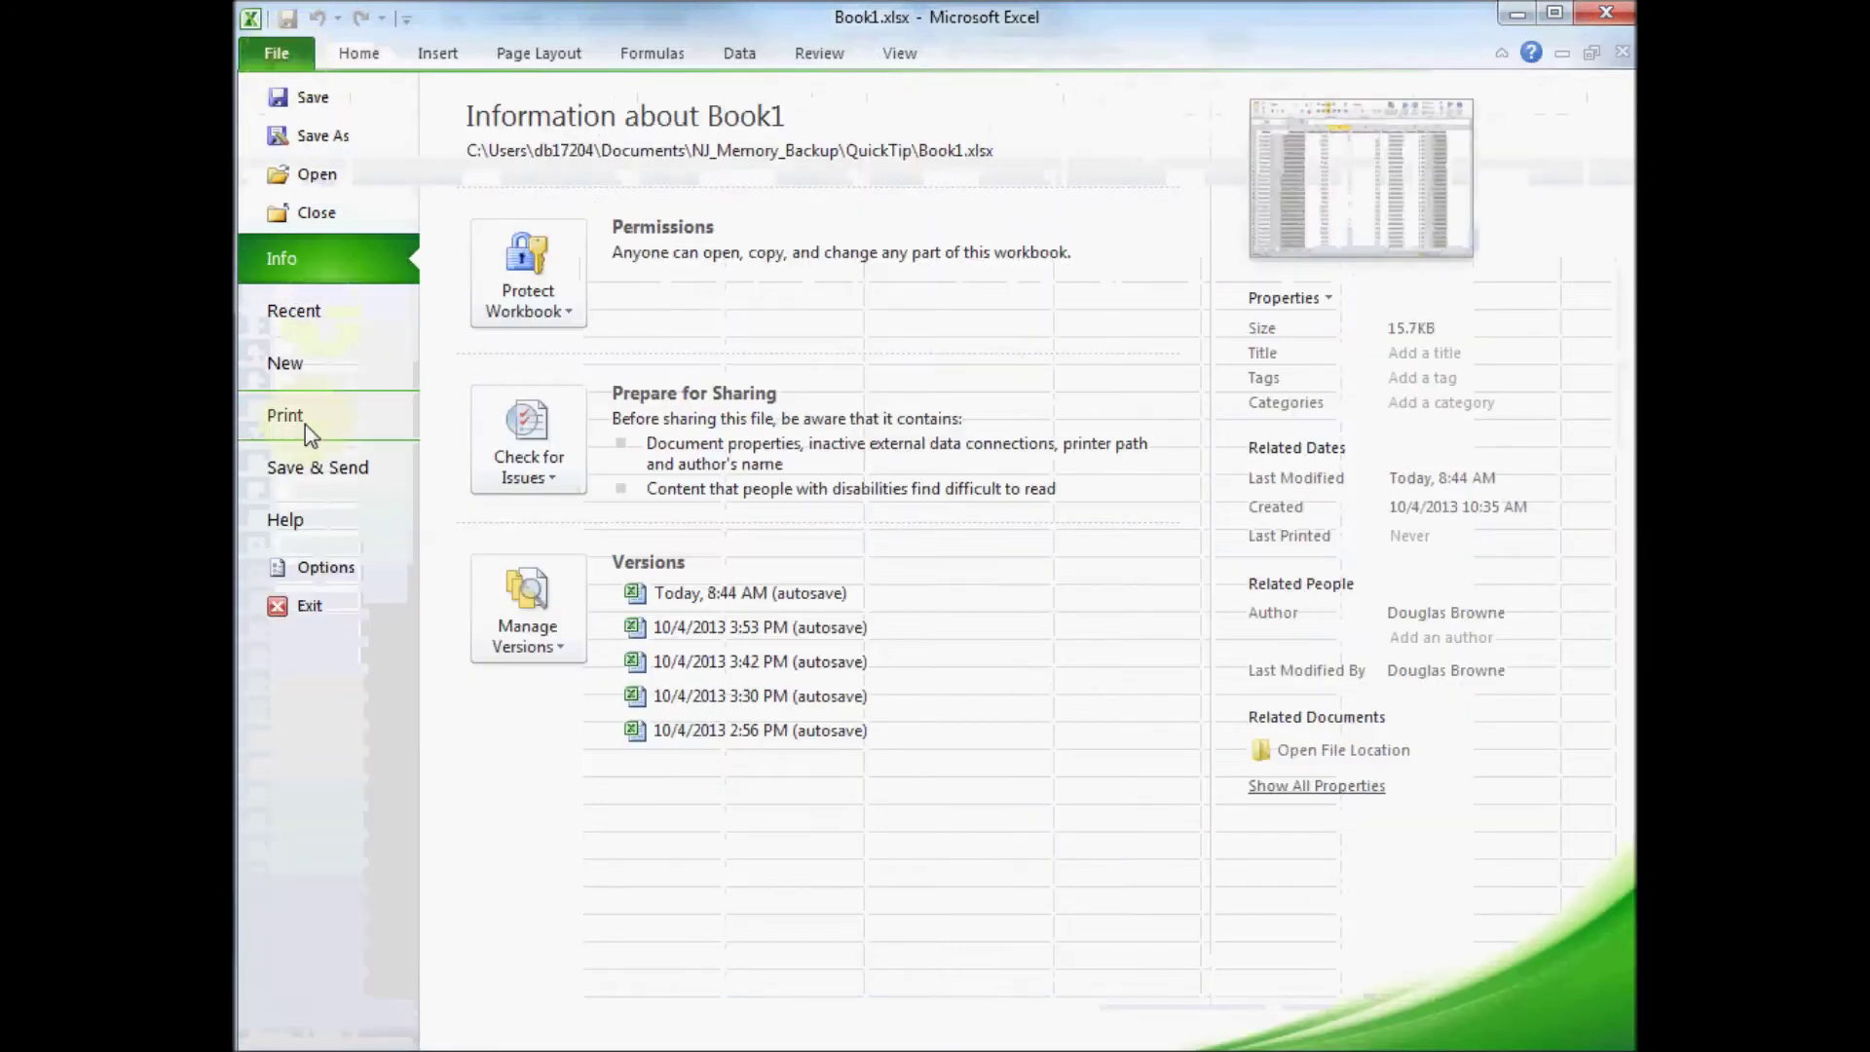
pyautogui.click(302, 569)
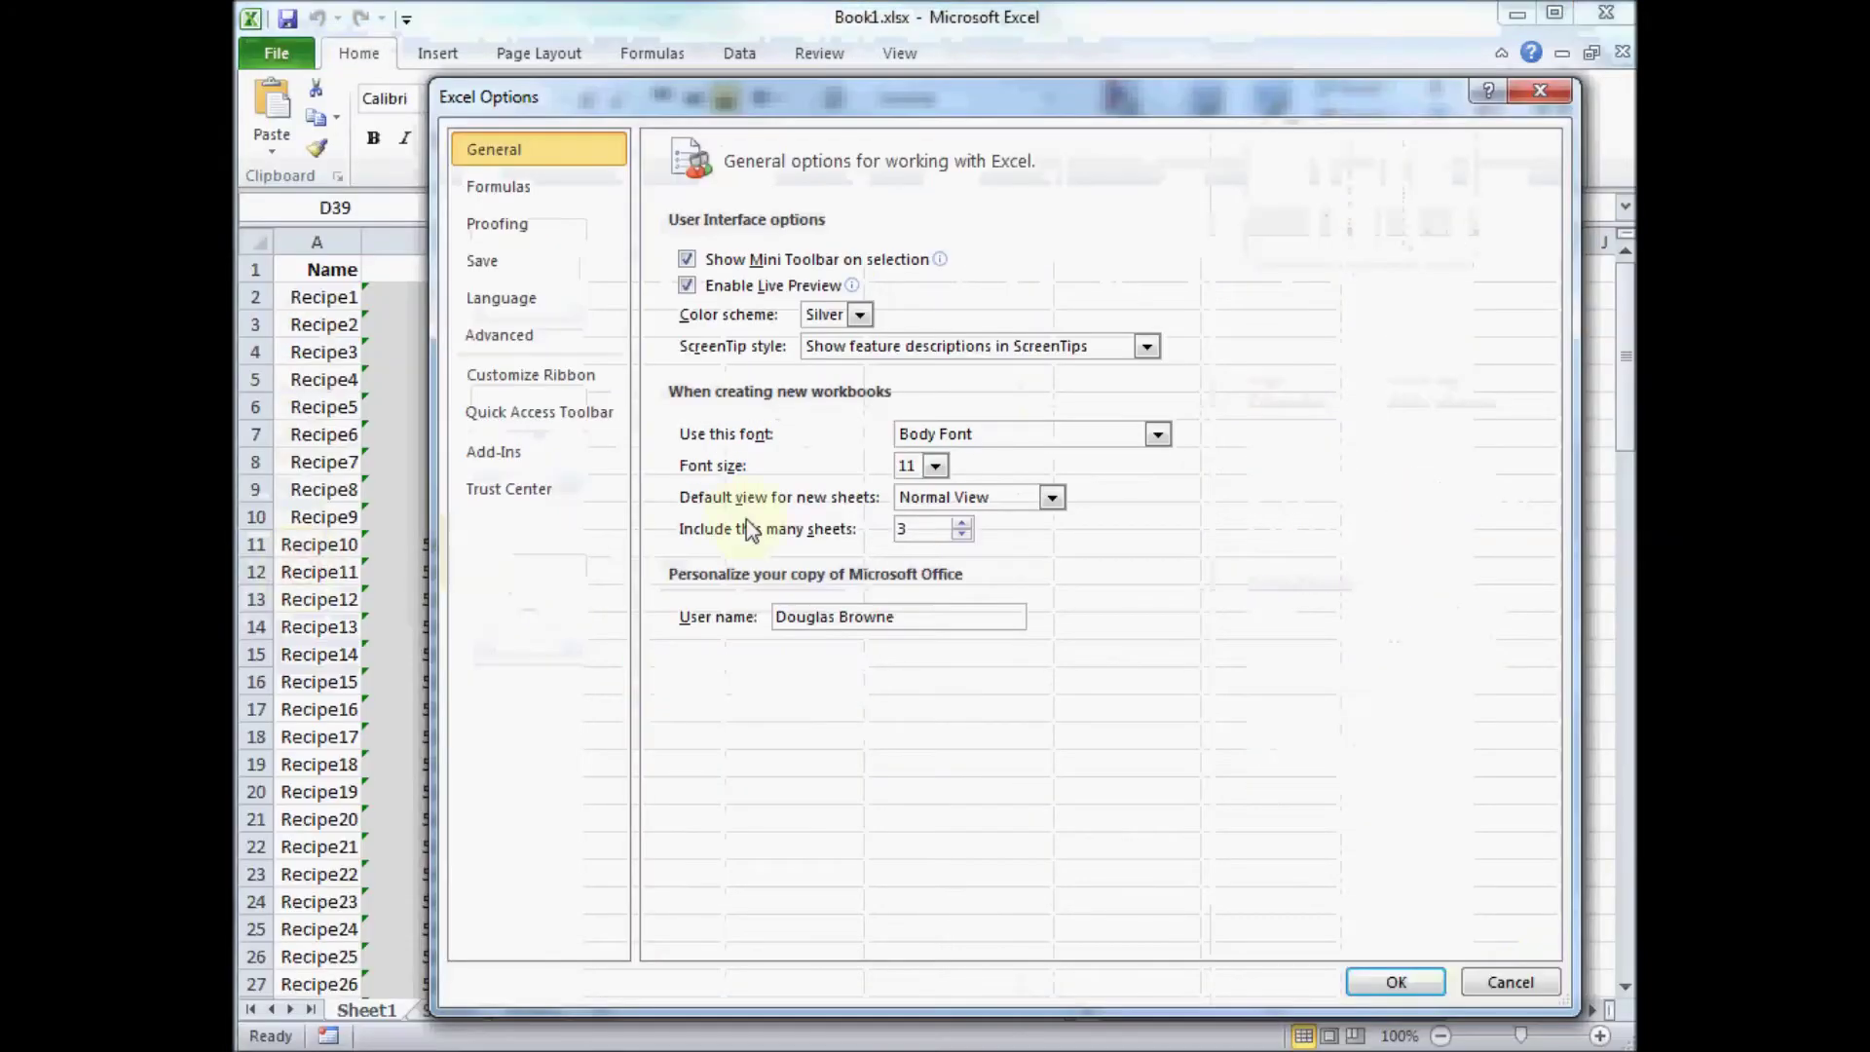
pyautogui.click(523, 378)
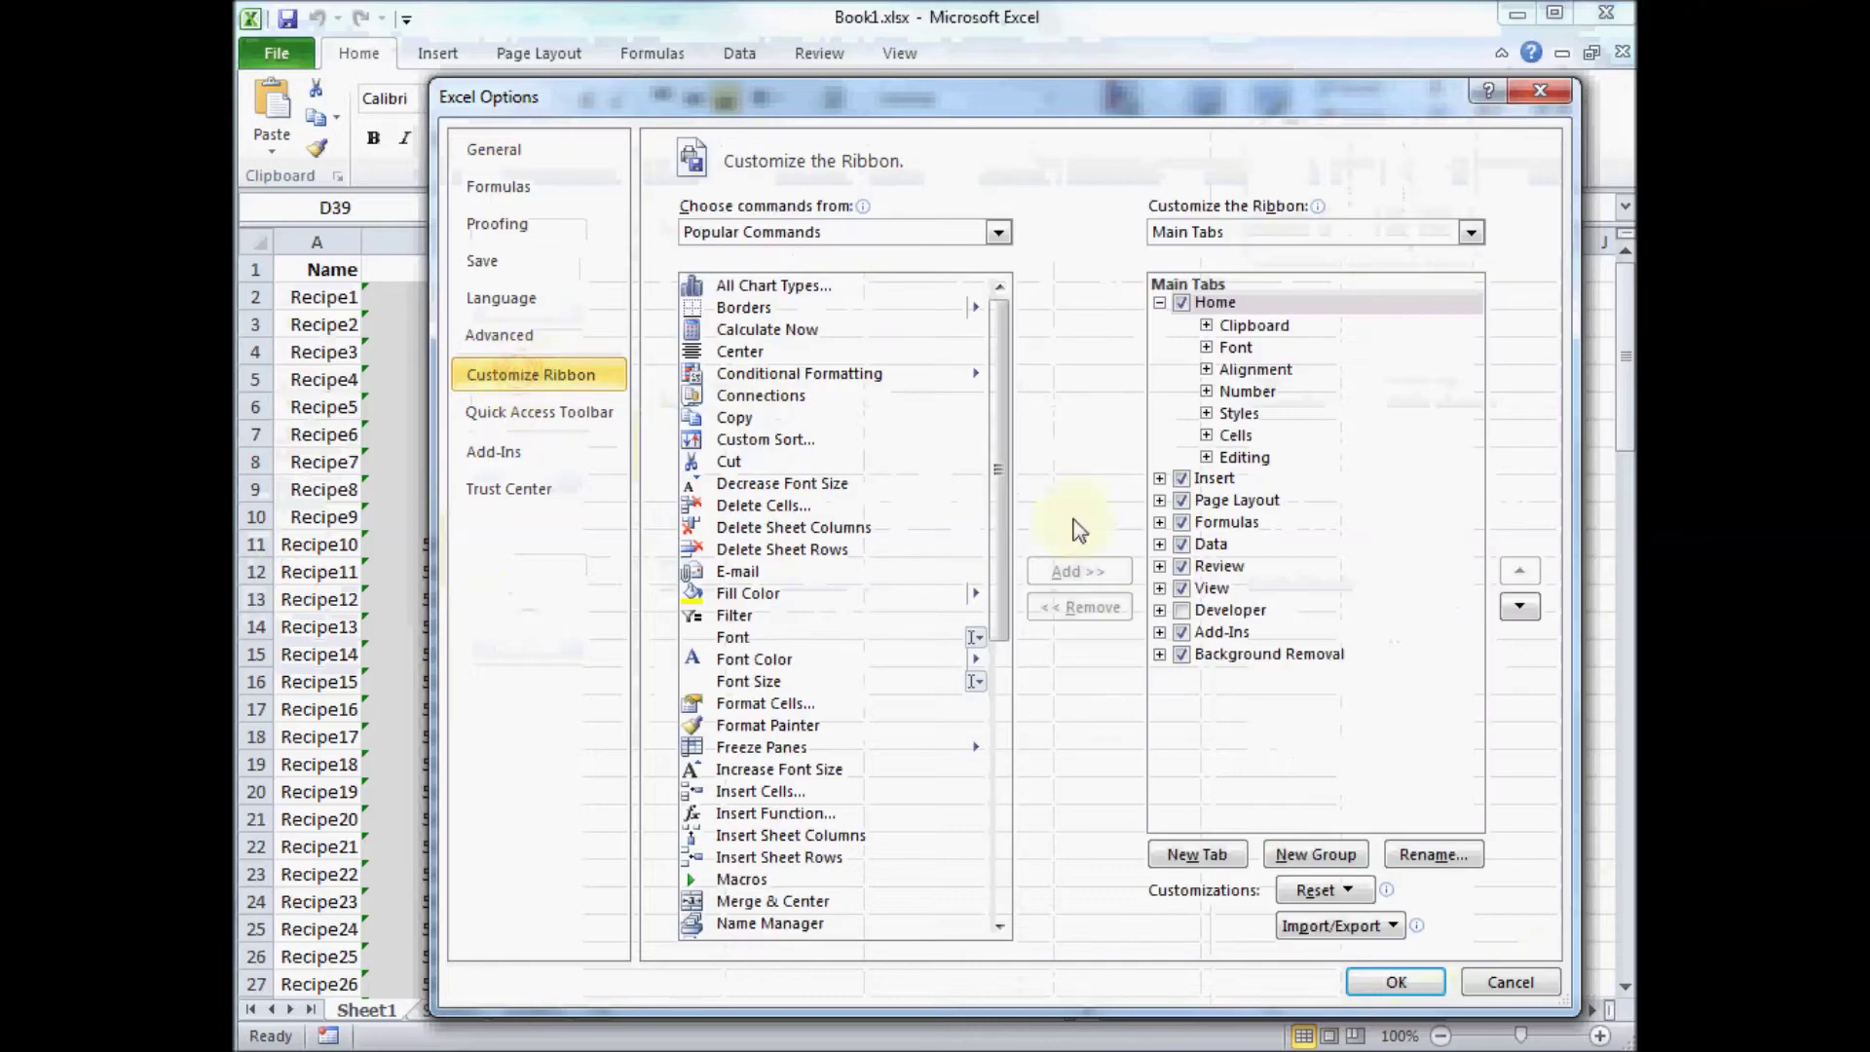
pyautogui.click(1182, 612)
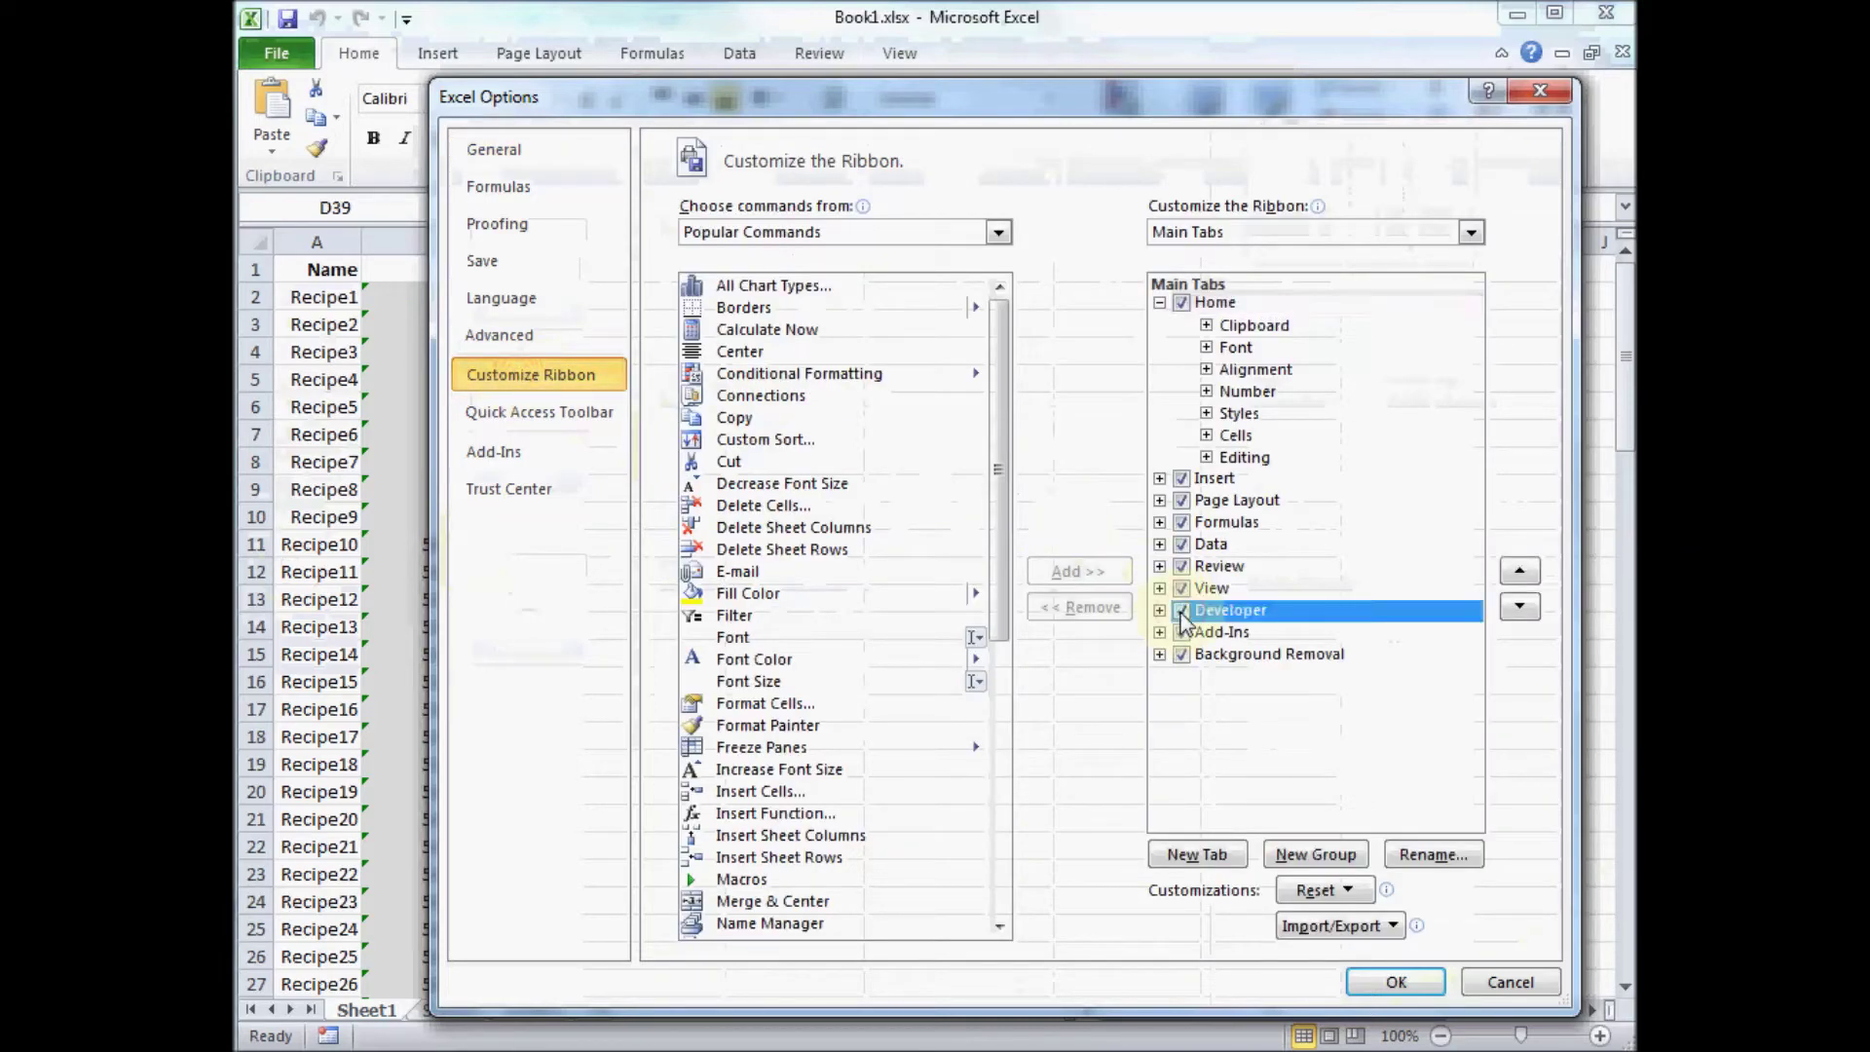
pyautogui.click(1396, 983)
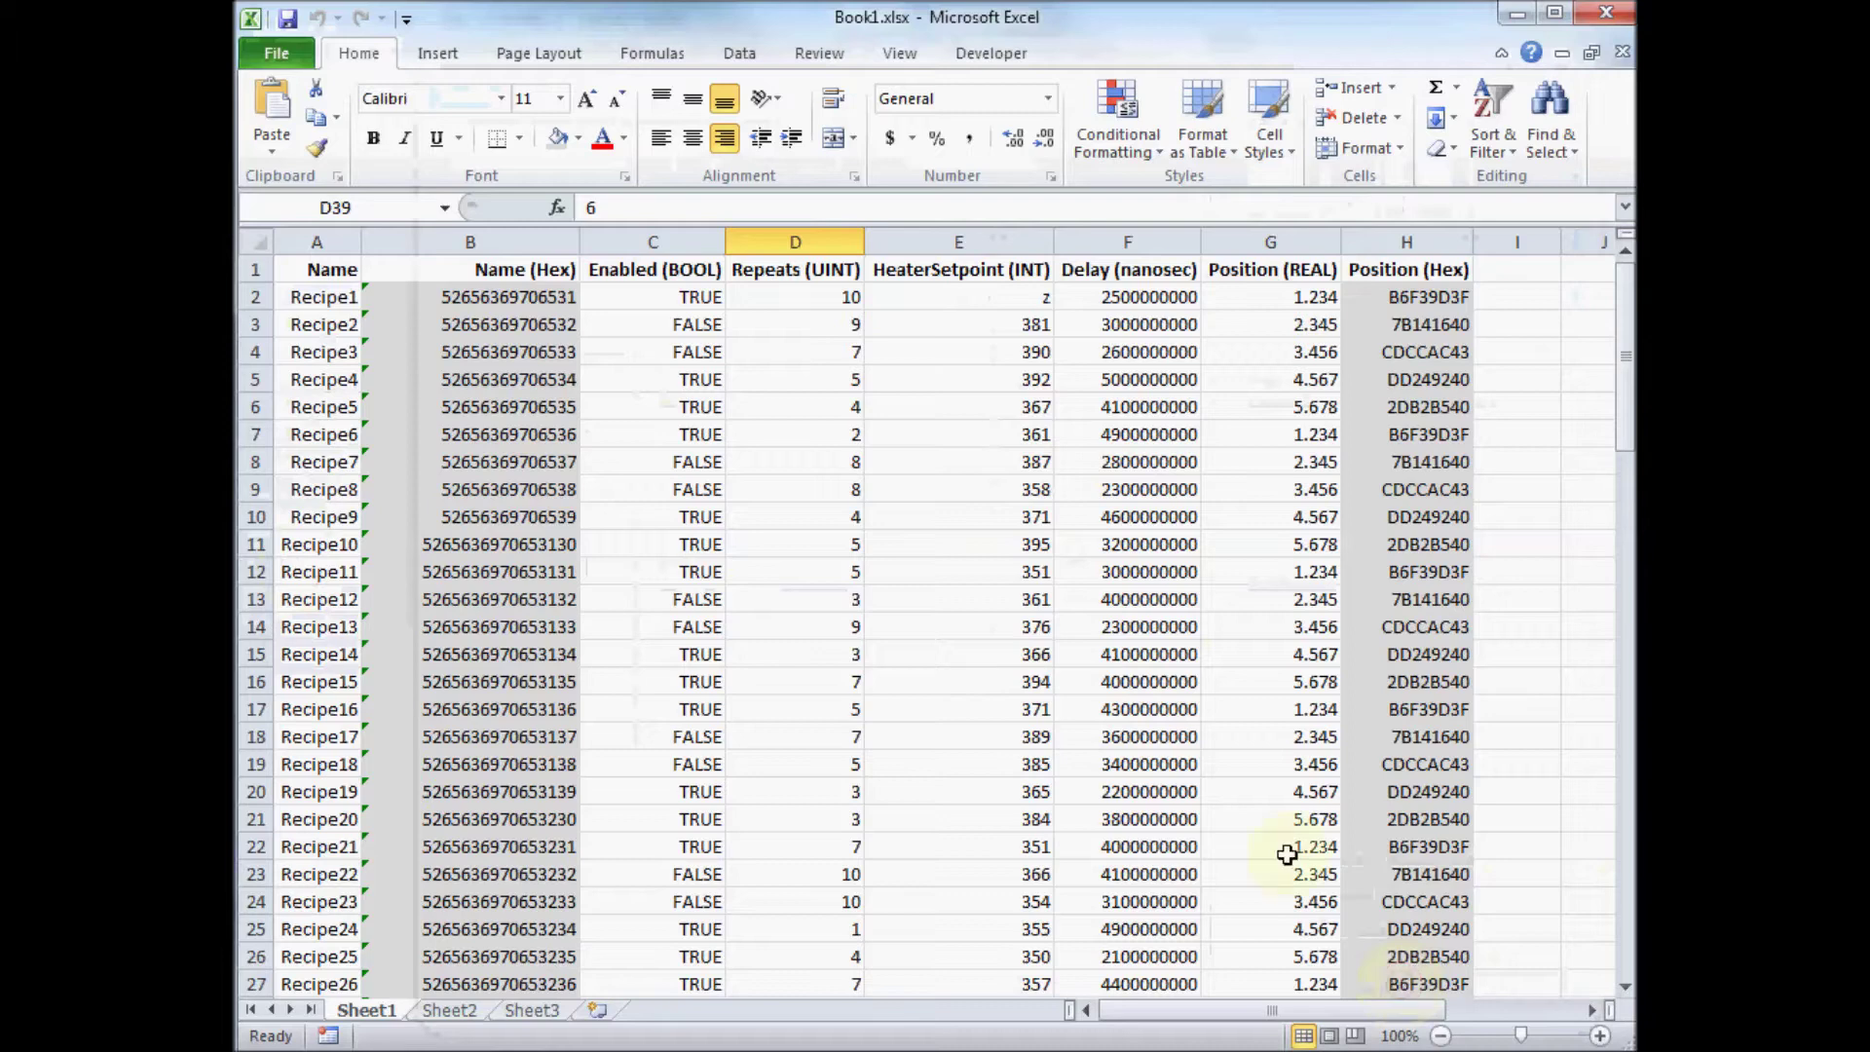
pyautogui.click(994, 59)
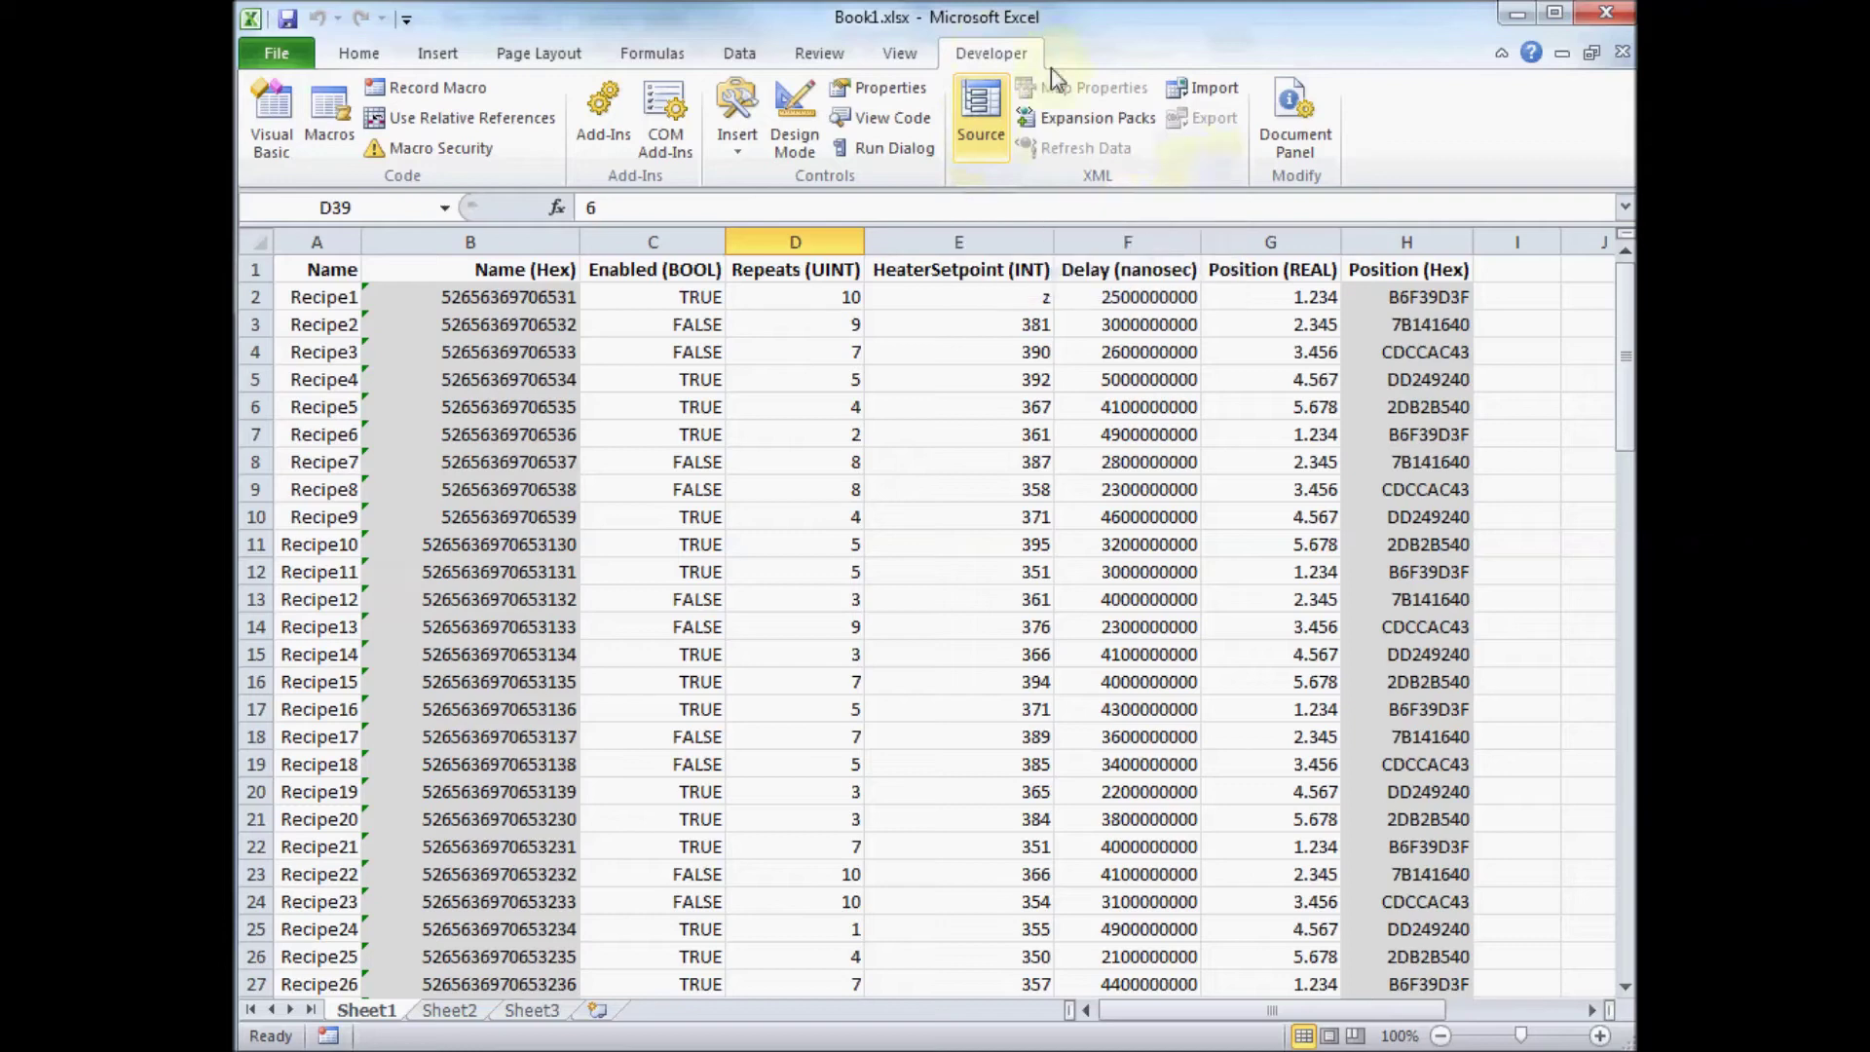
# - Add NJMemoryBackup.xml as the Content_Map XML map, accepting the generated schema
pyautogui.click(978, 113)
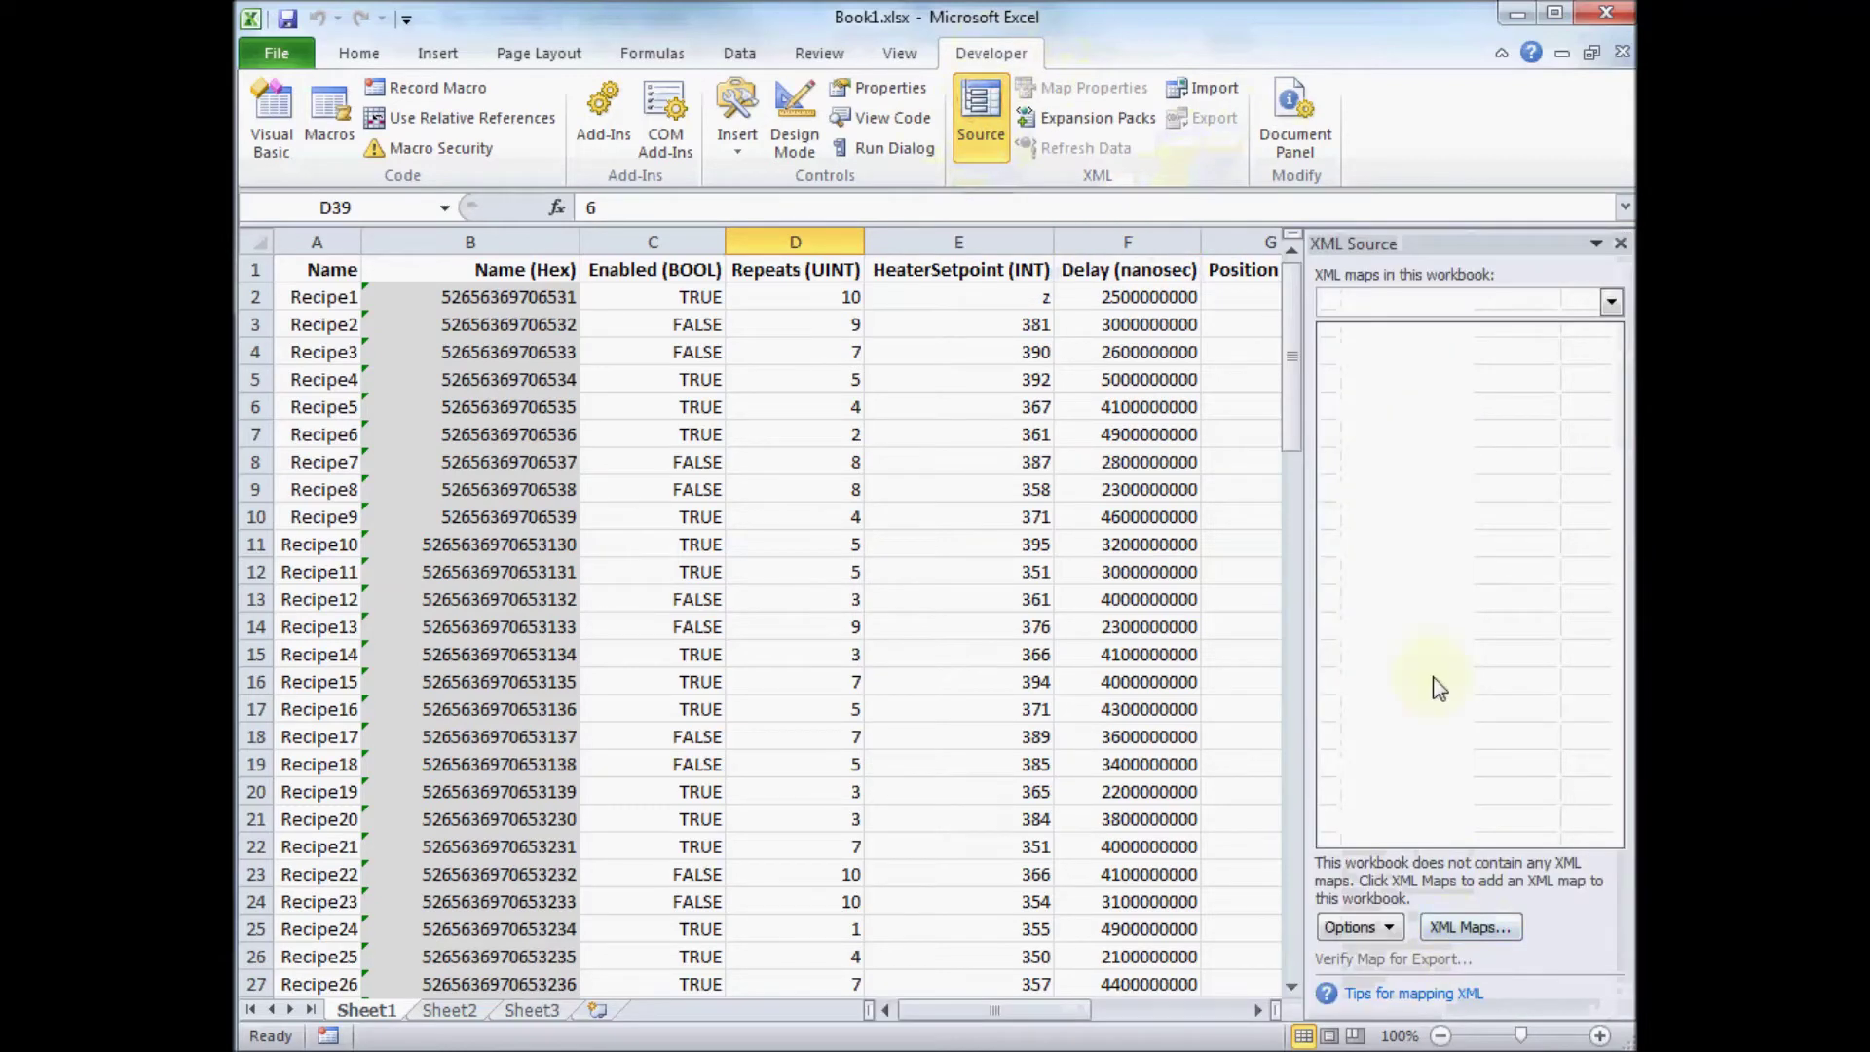
pyautogui.click(1464, 931)
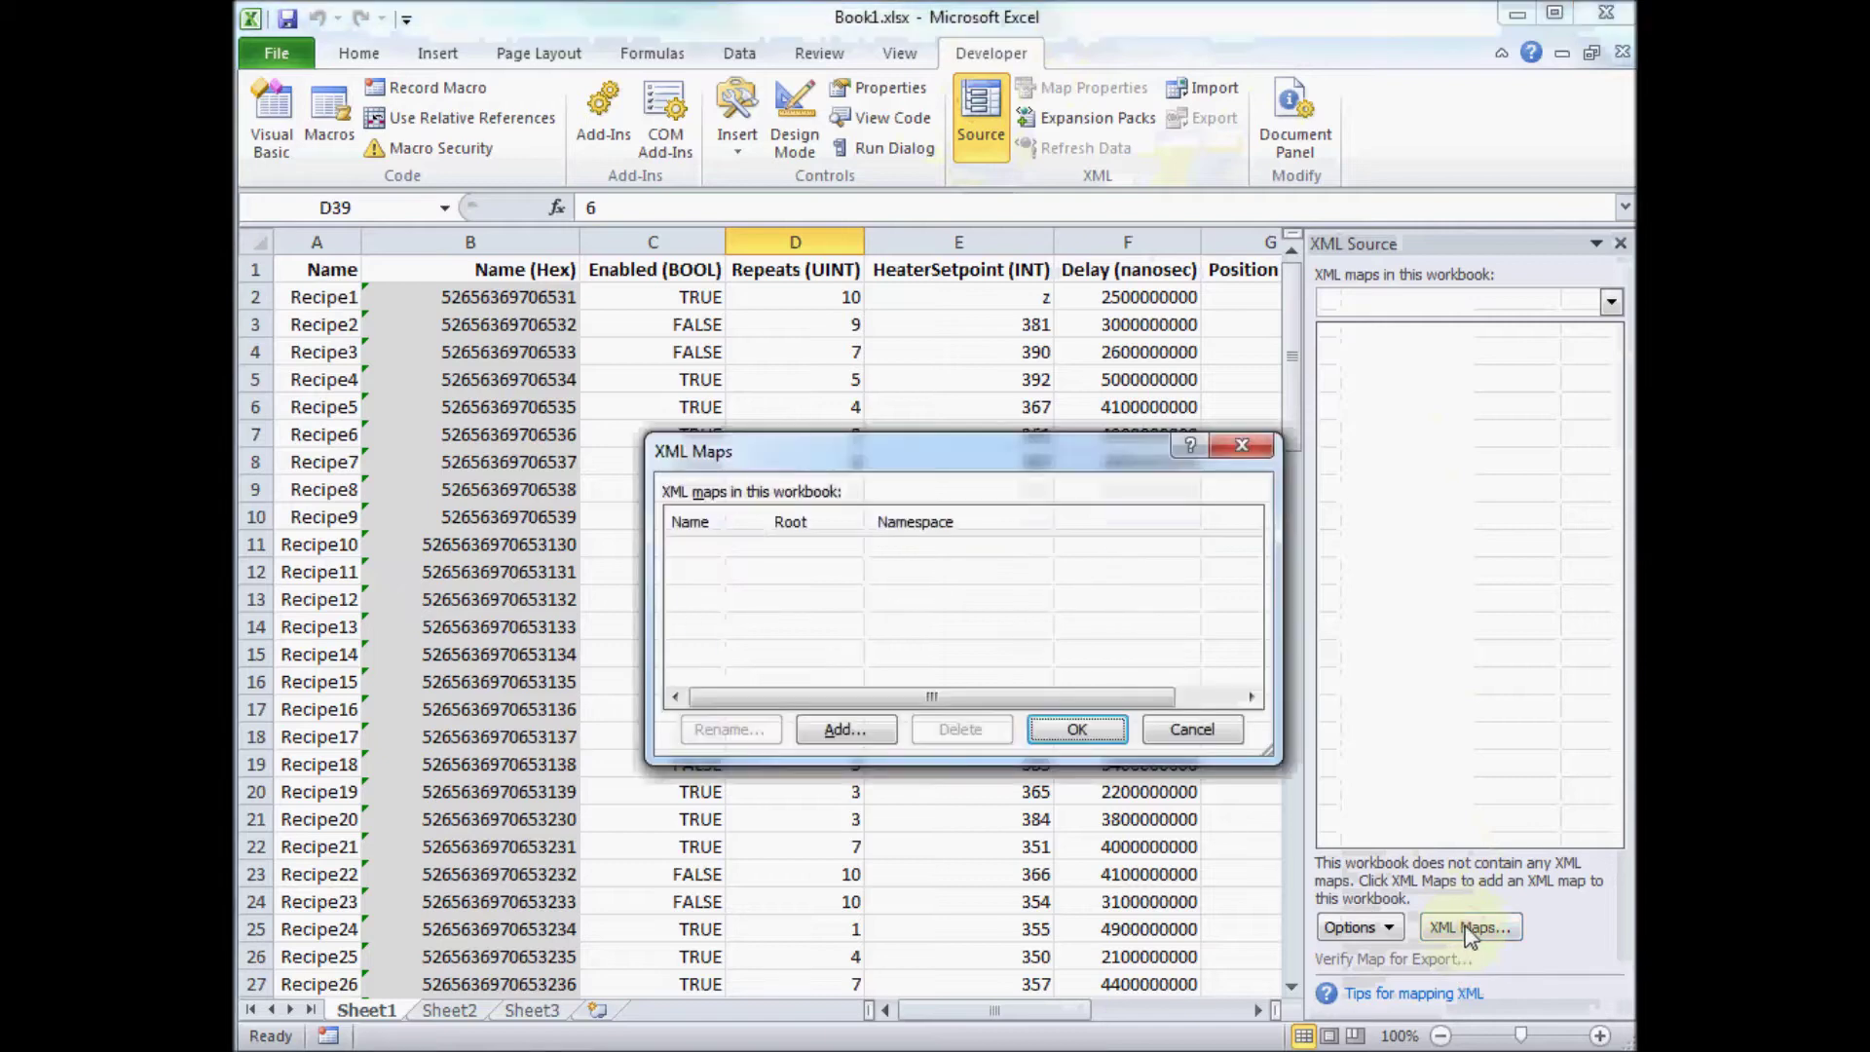
pyautogui.click(843, 728)
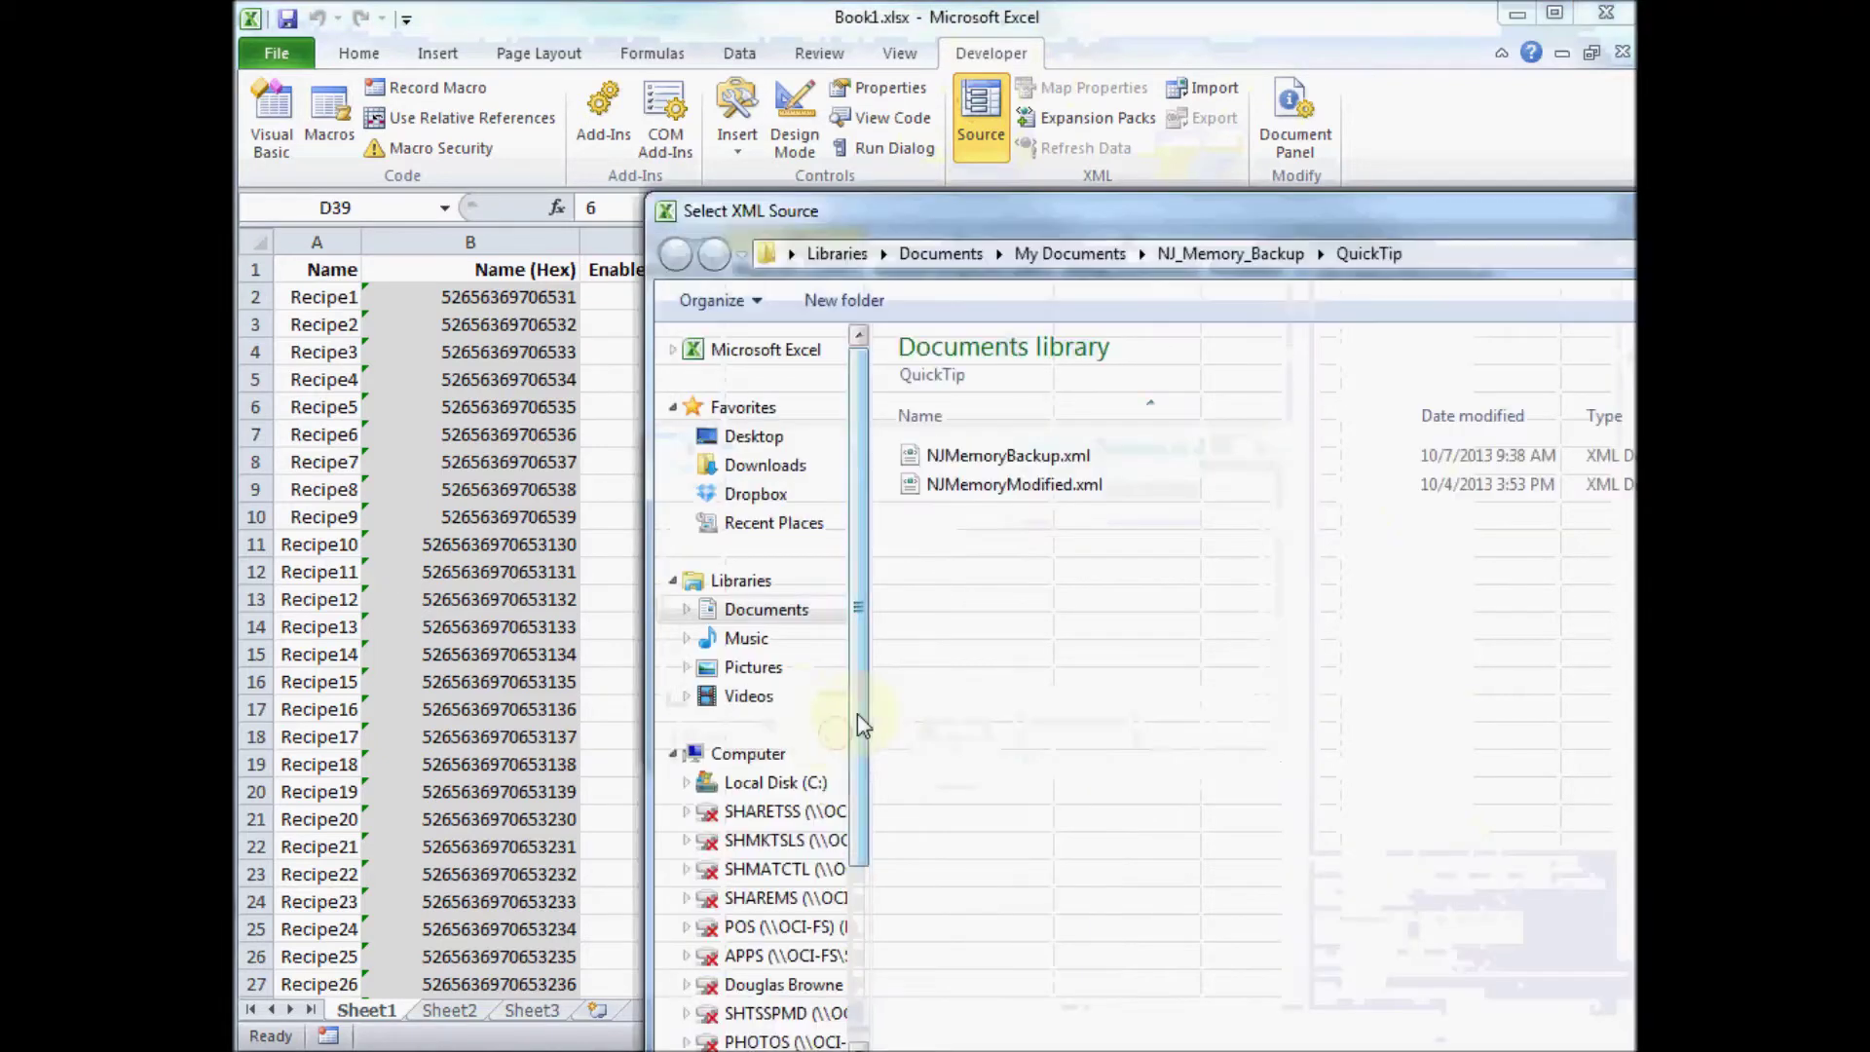
pyautogui.click(975, 457)
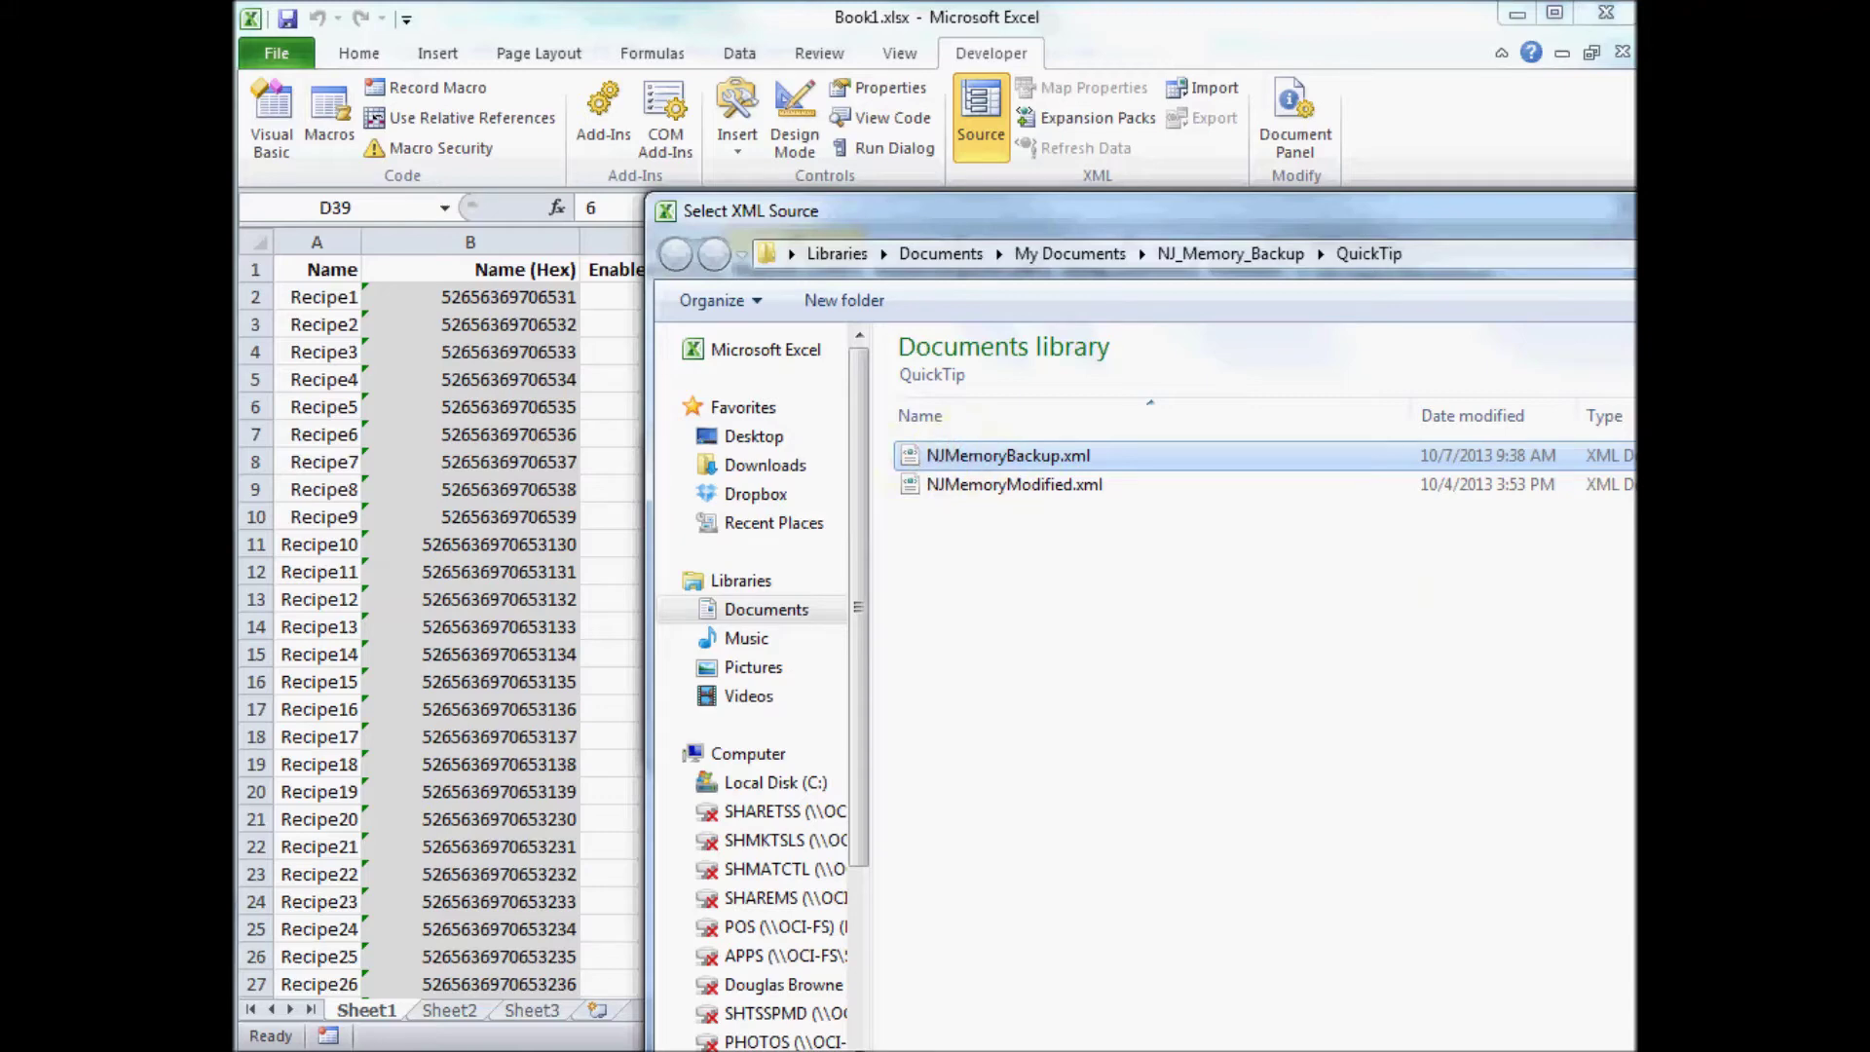
pyautogui.doubleClick(1008, 454)
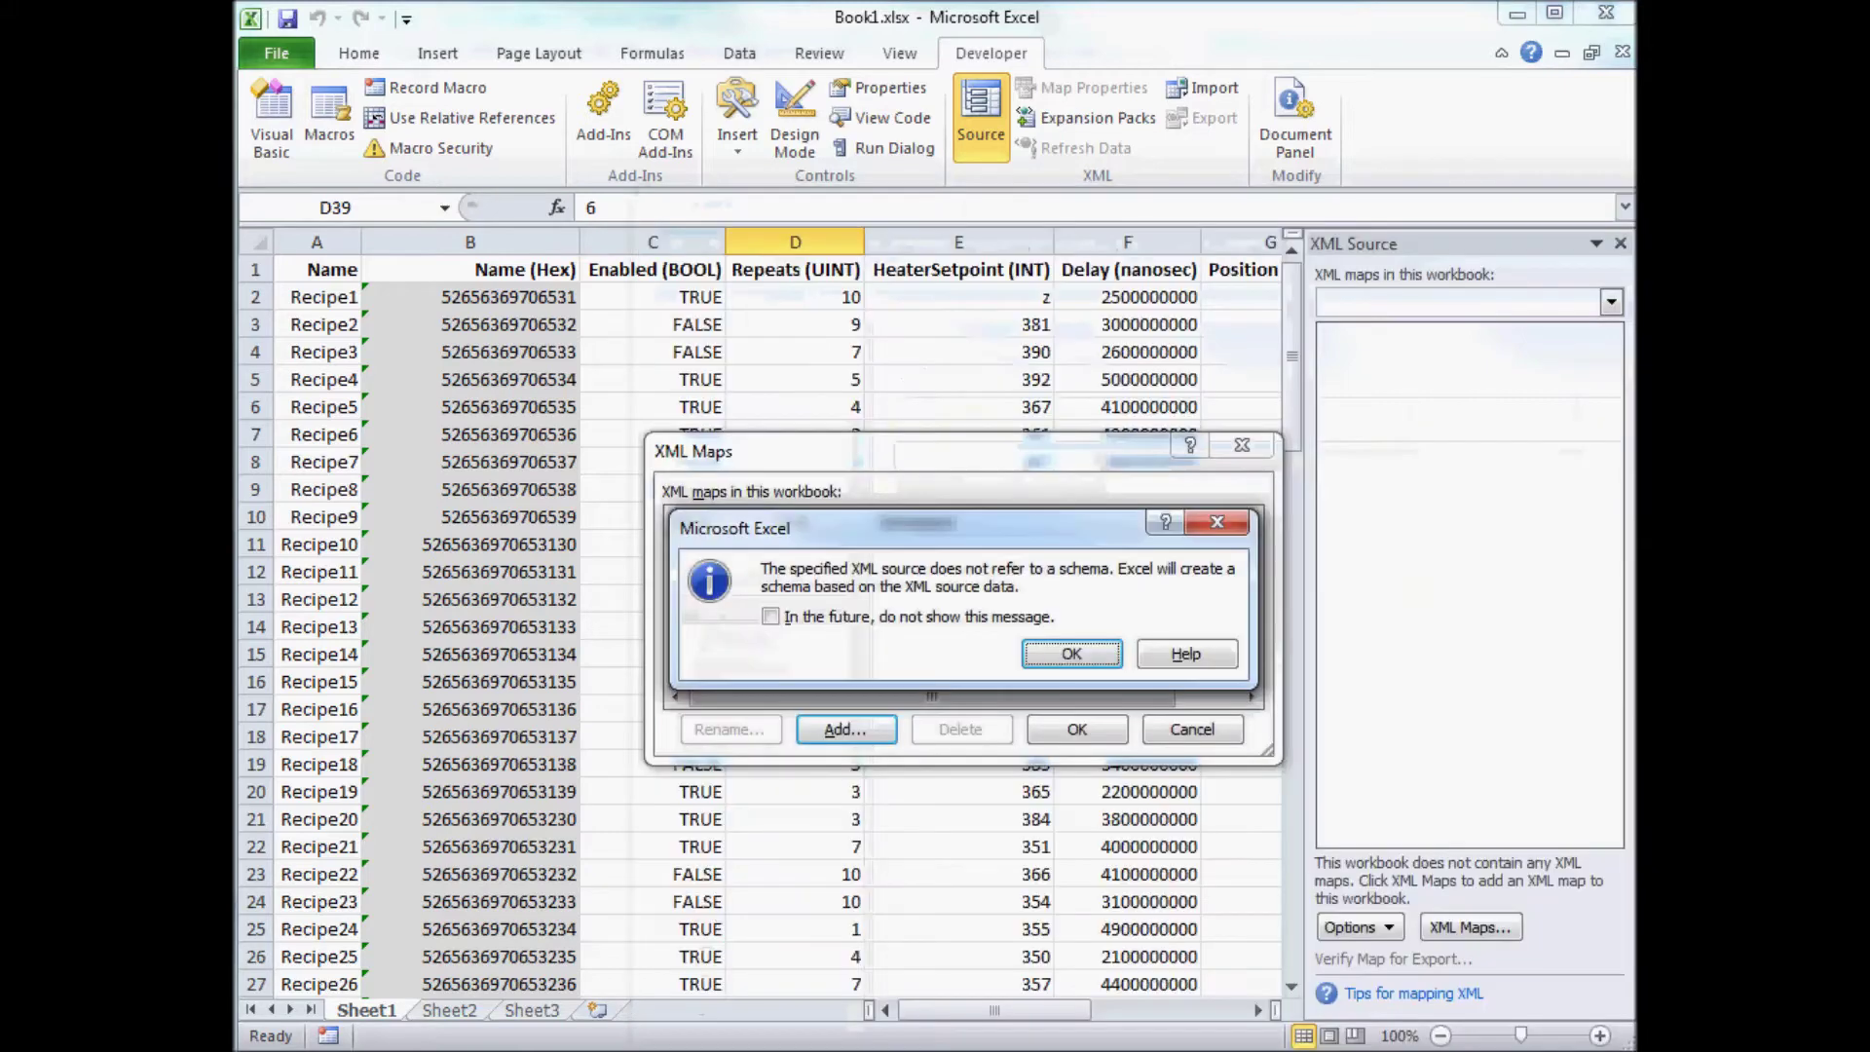
pyautogui.click(1061, 652)
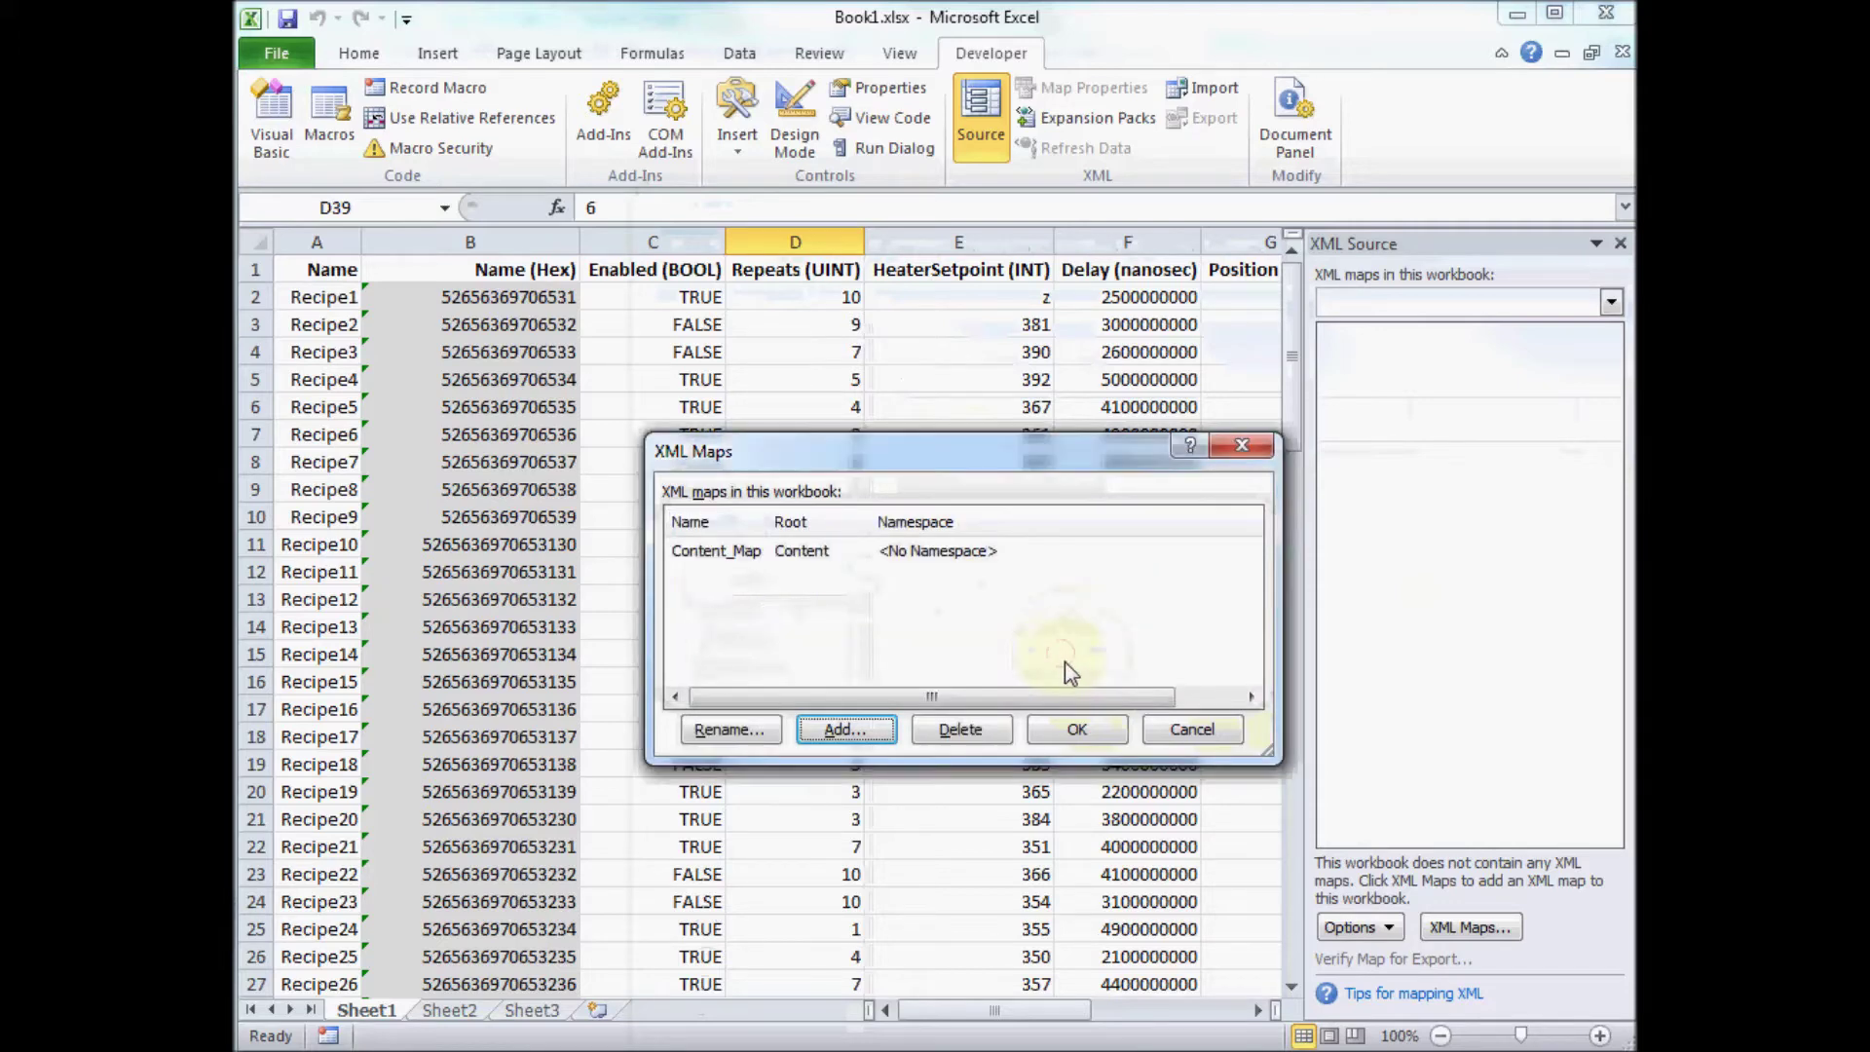
pyautogui.click(1069, 733)
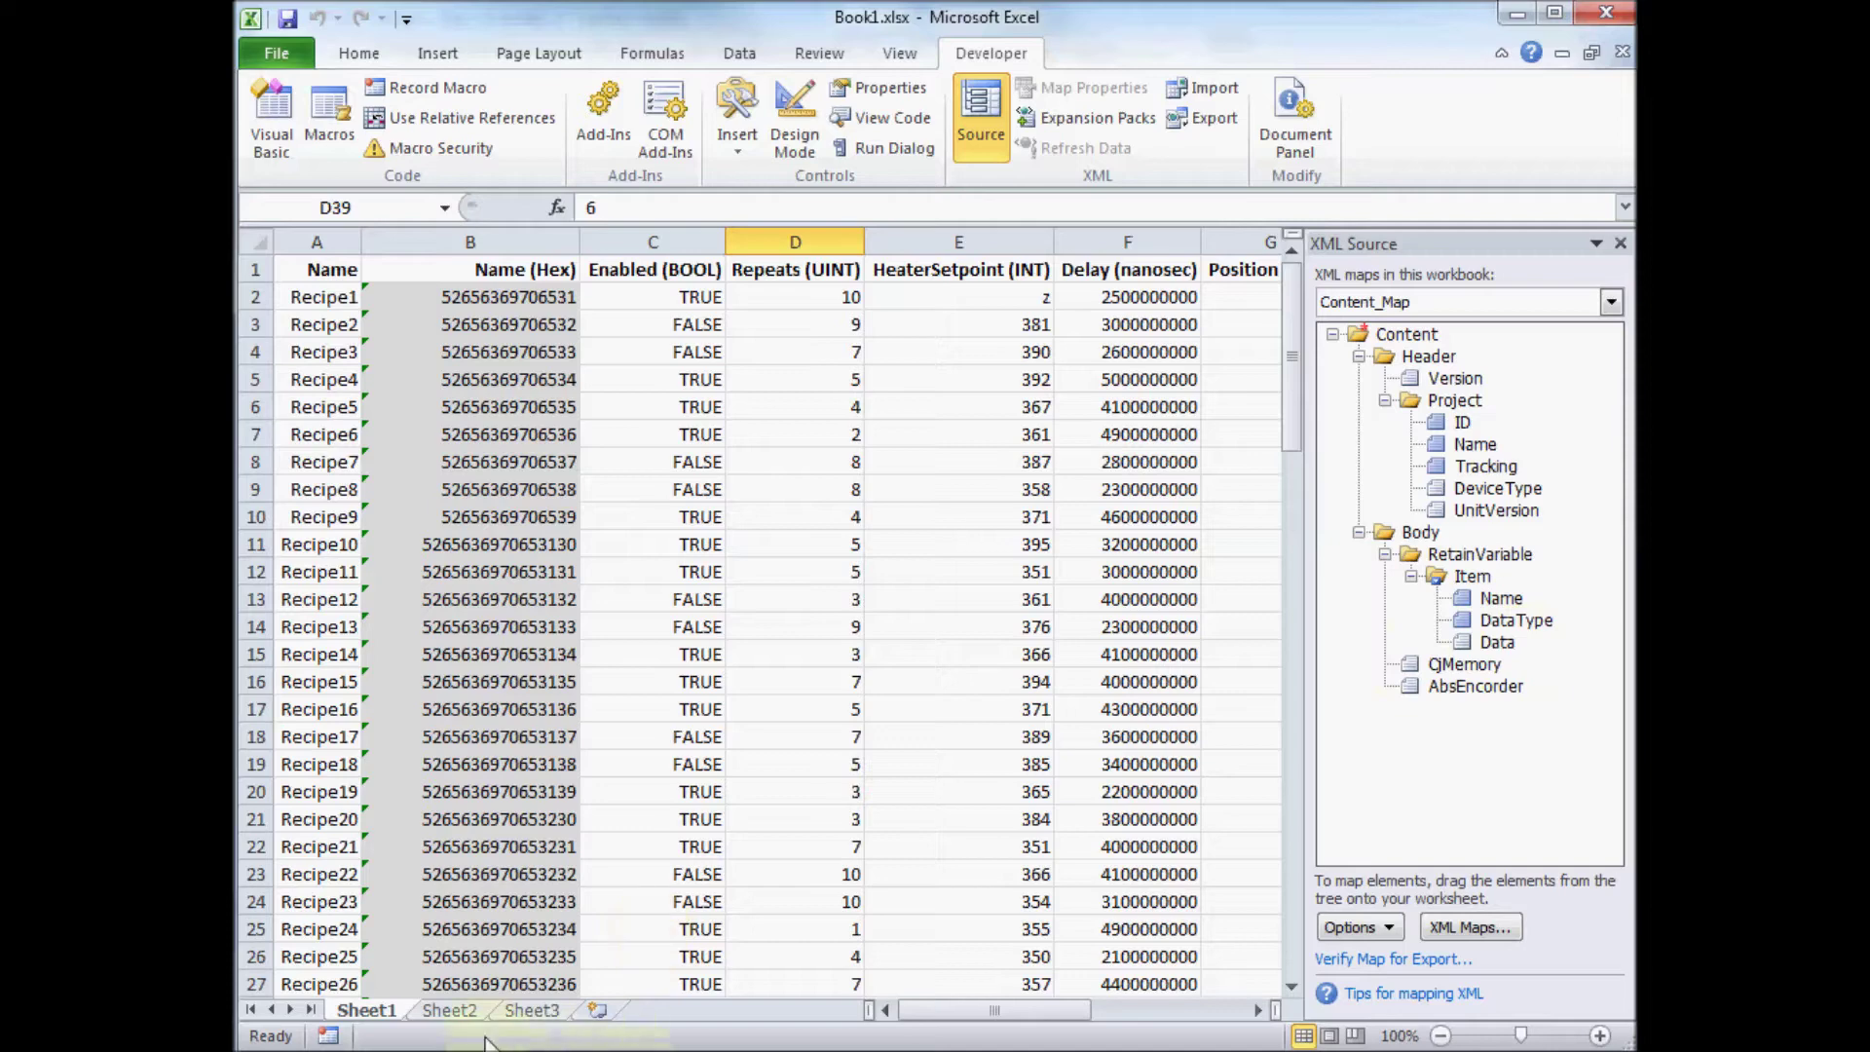
# - On Sheet2, map the Header fields into cells A1 to F1
pyautogui.click(452, 1010)
pyautogui.click(740, 680)
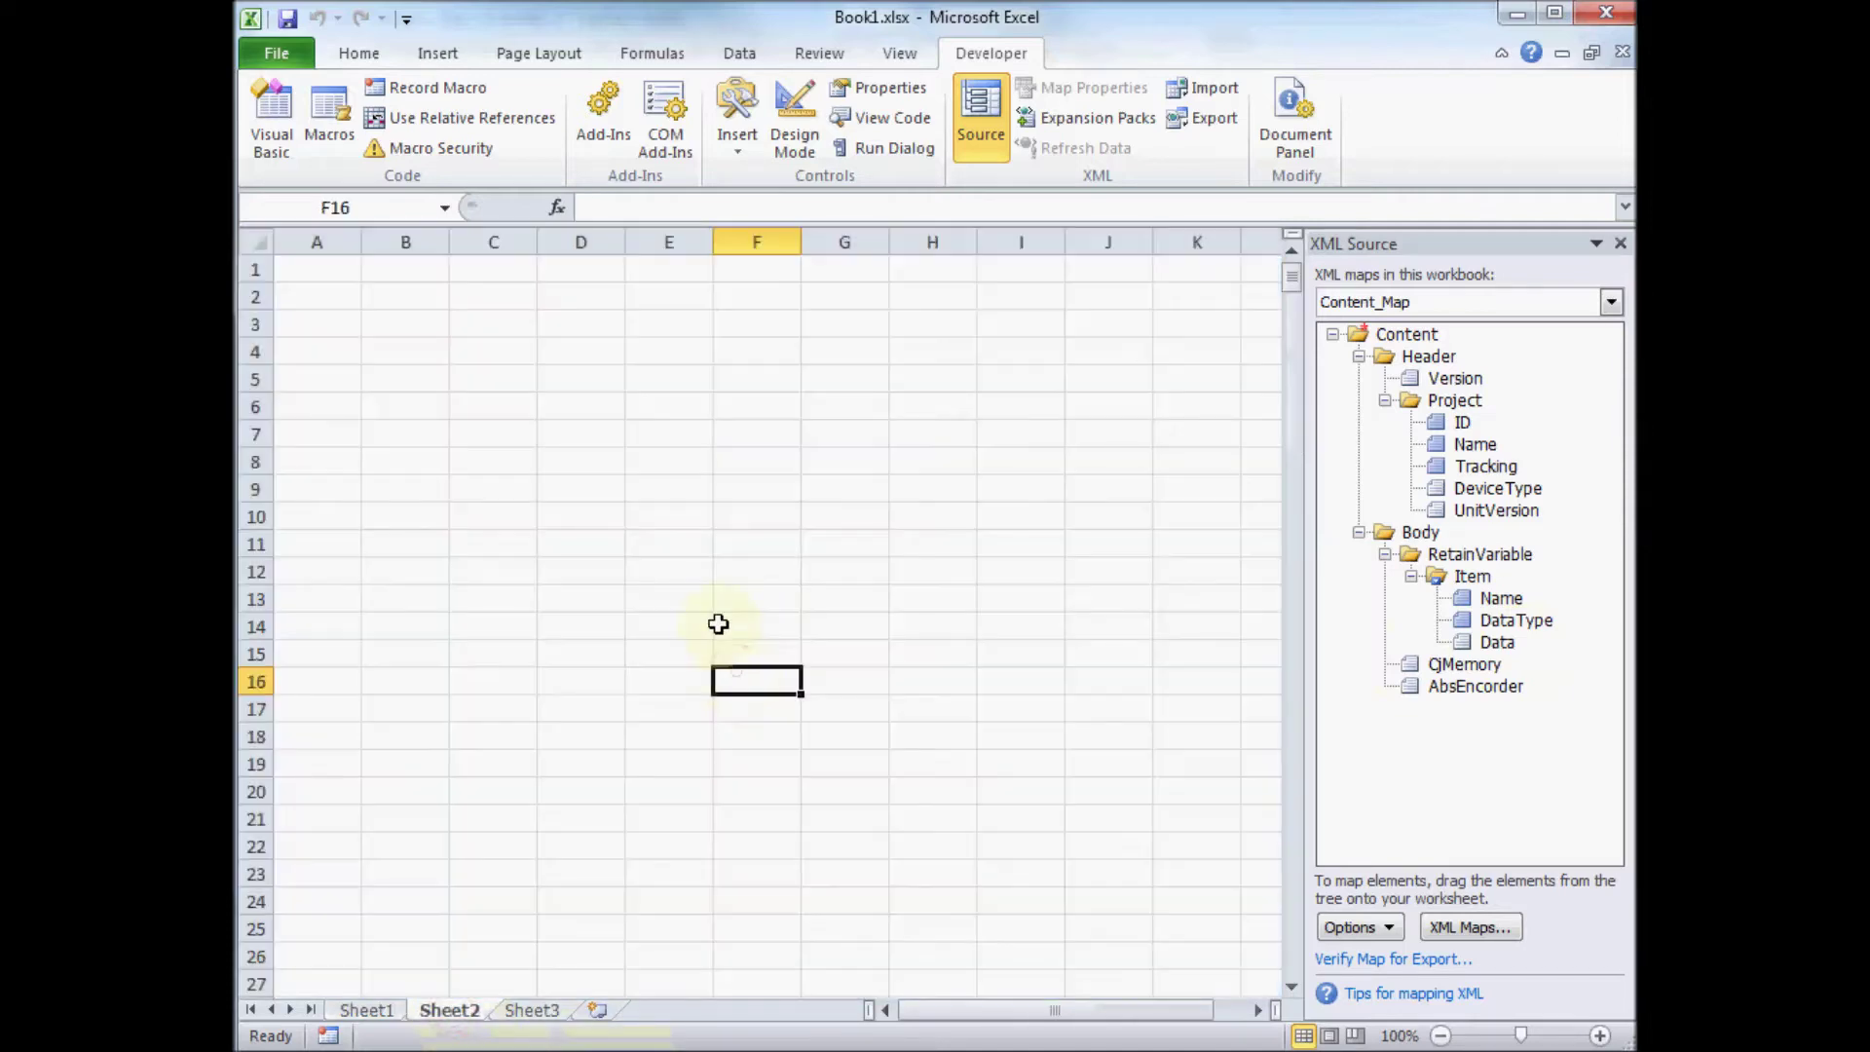
pyautogui.click(1426, 356)
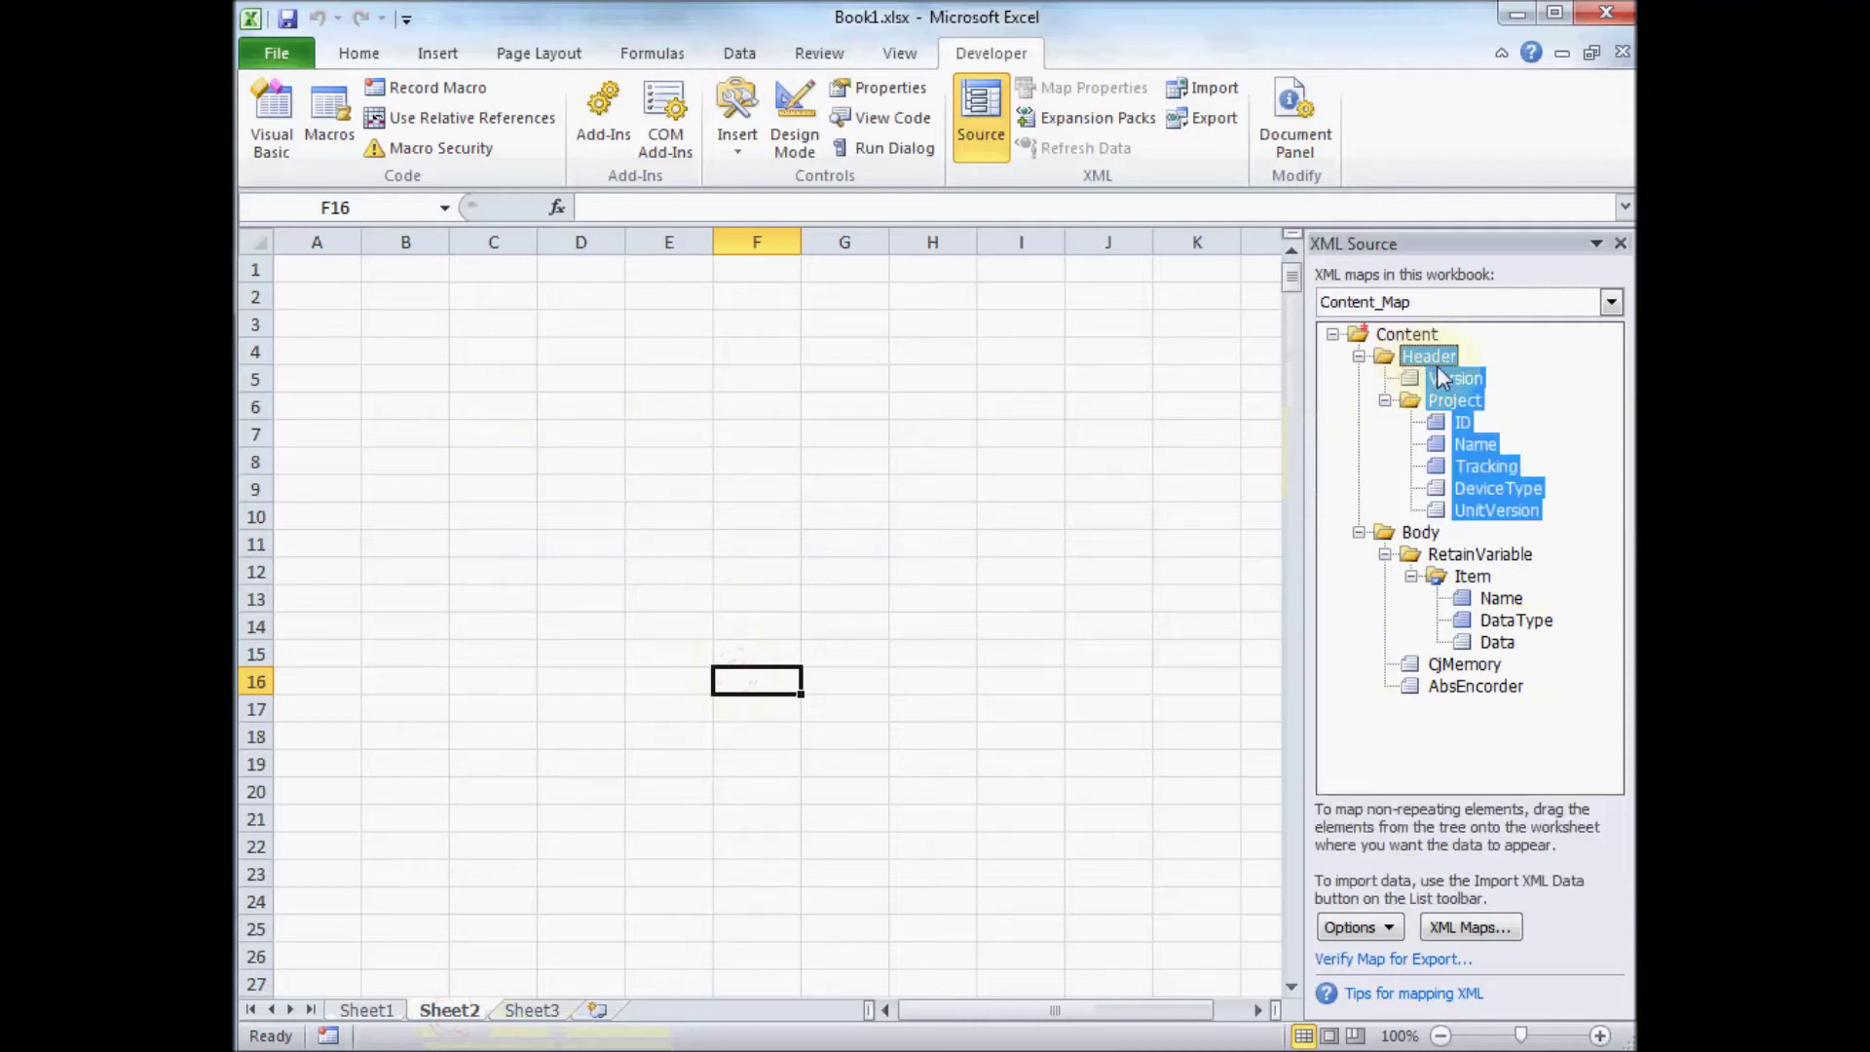
pyautogui.moveTo(1432, 352); pyautogui.dragTo(1093, 383)
pyautogui.moveTo(394, 317); pyautogui.dragTo(301, 272)
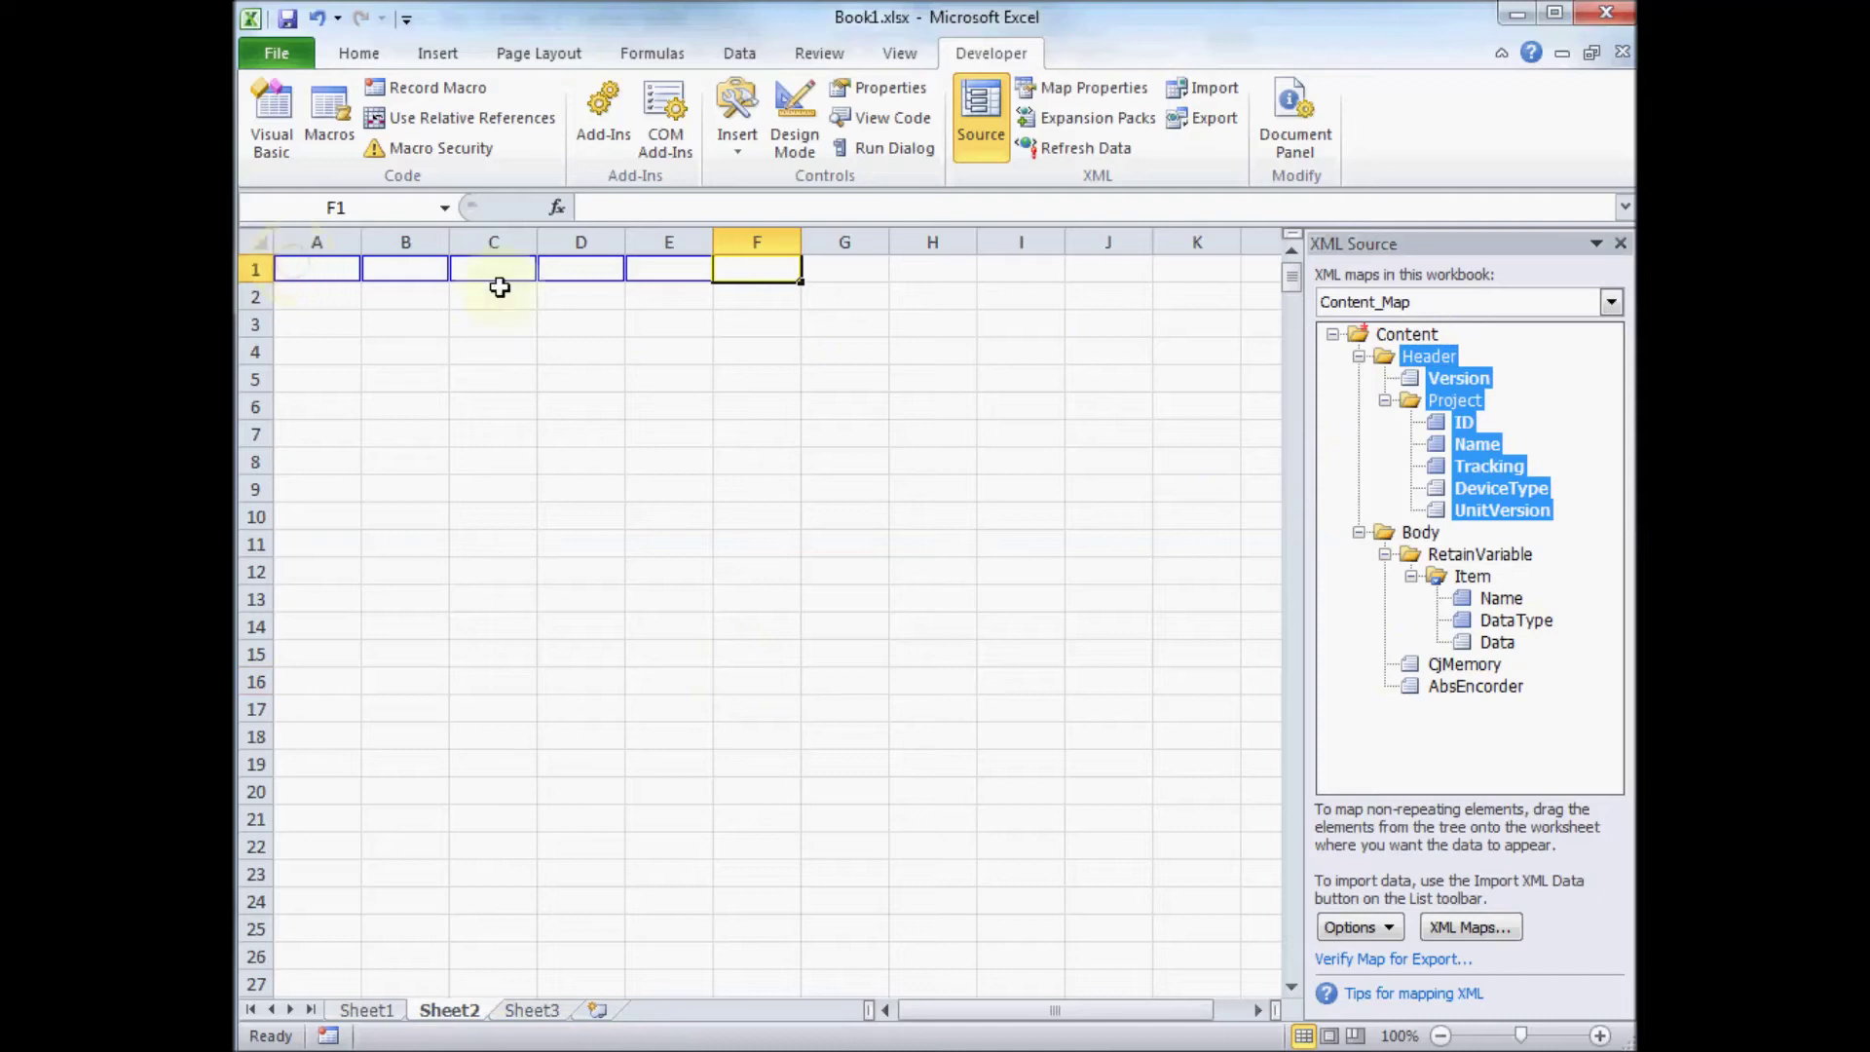
# - Map CjMemory to H1, AbsEncorder to I1, and the Item elements as a table at A3
pyautogui.click(1461, 664)
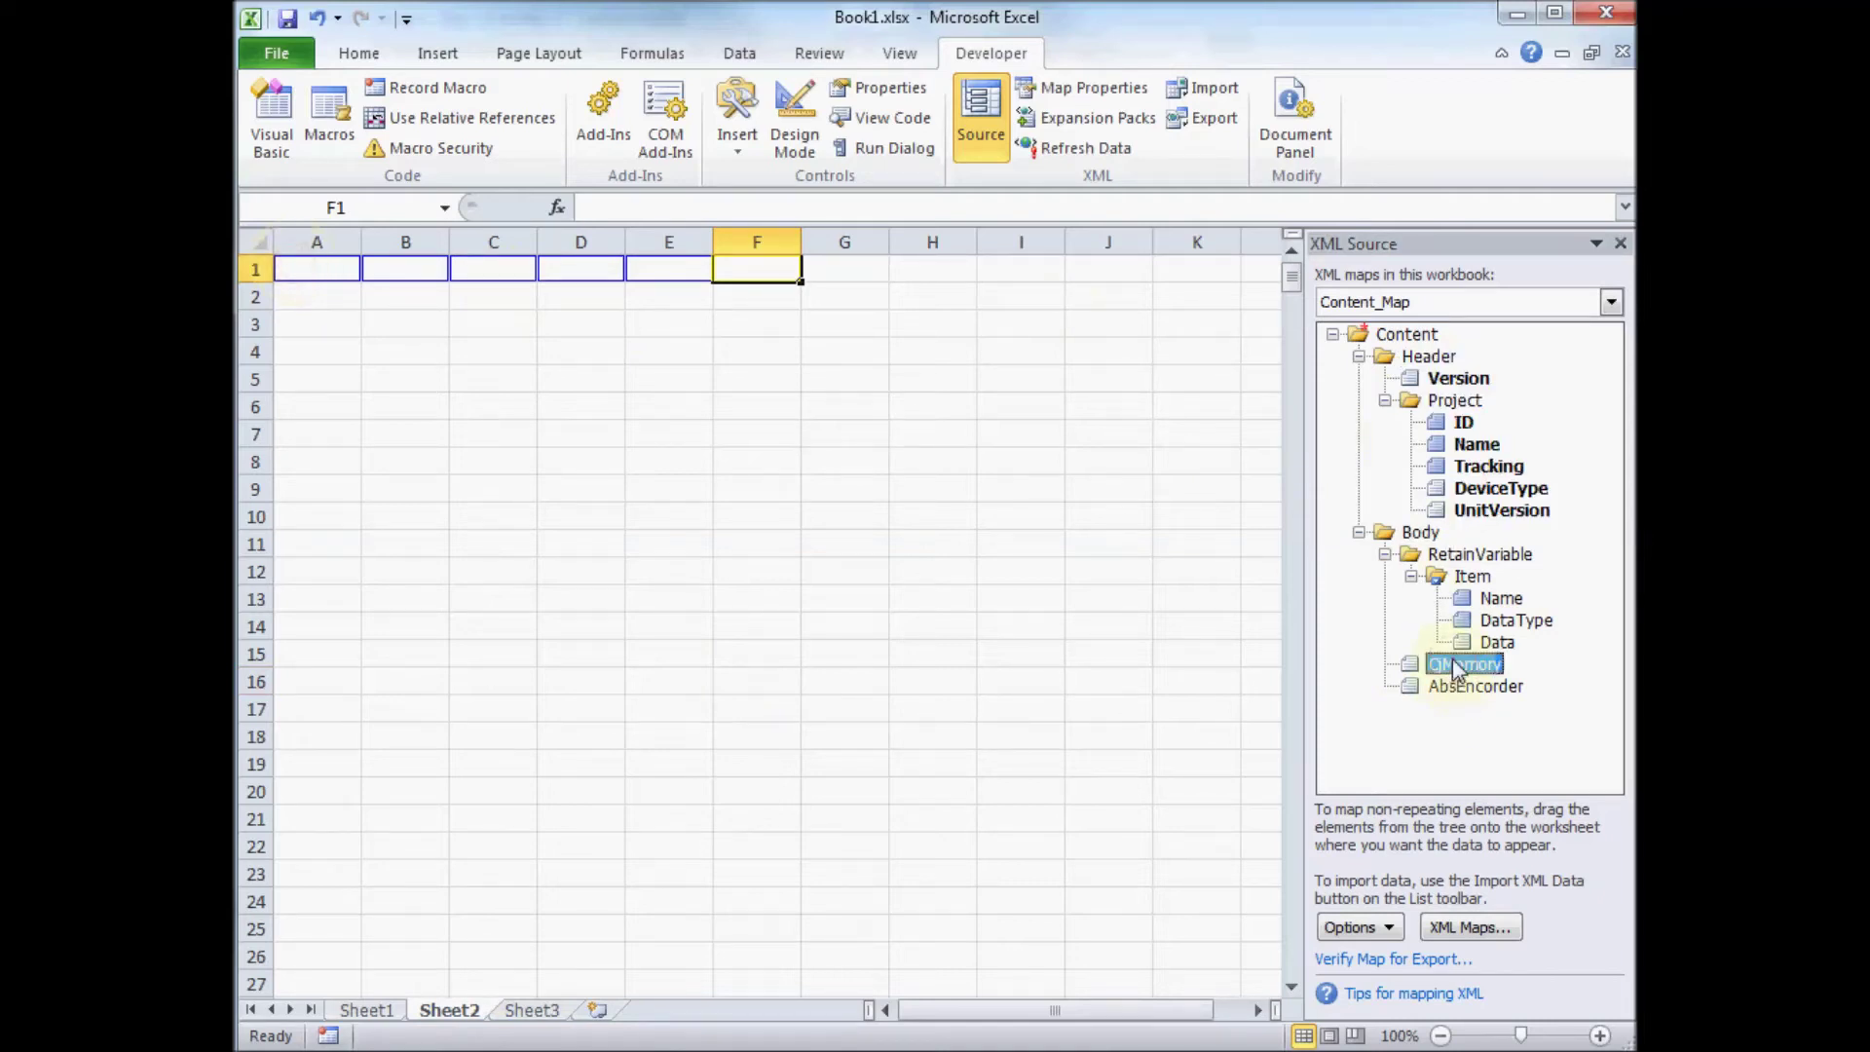
pyautogui.moveTo(1479, 670); pyautogui.dragTo(930, 273)
pyautogui.click(1465, 688)
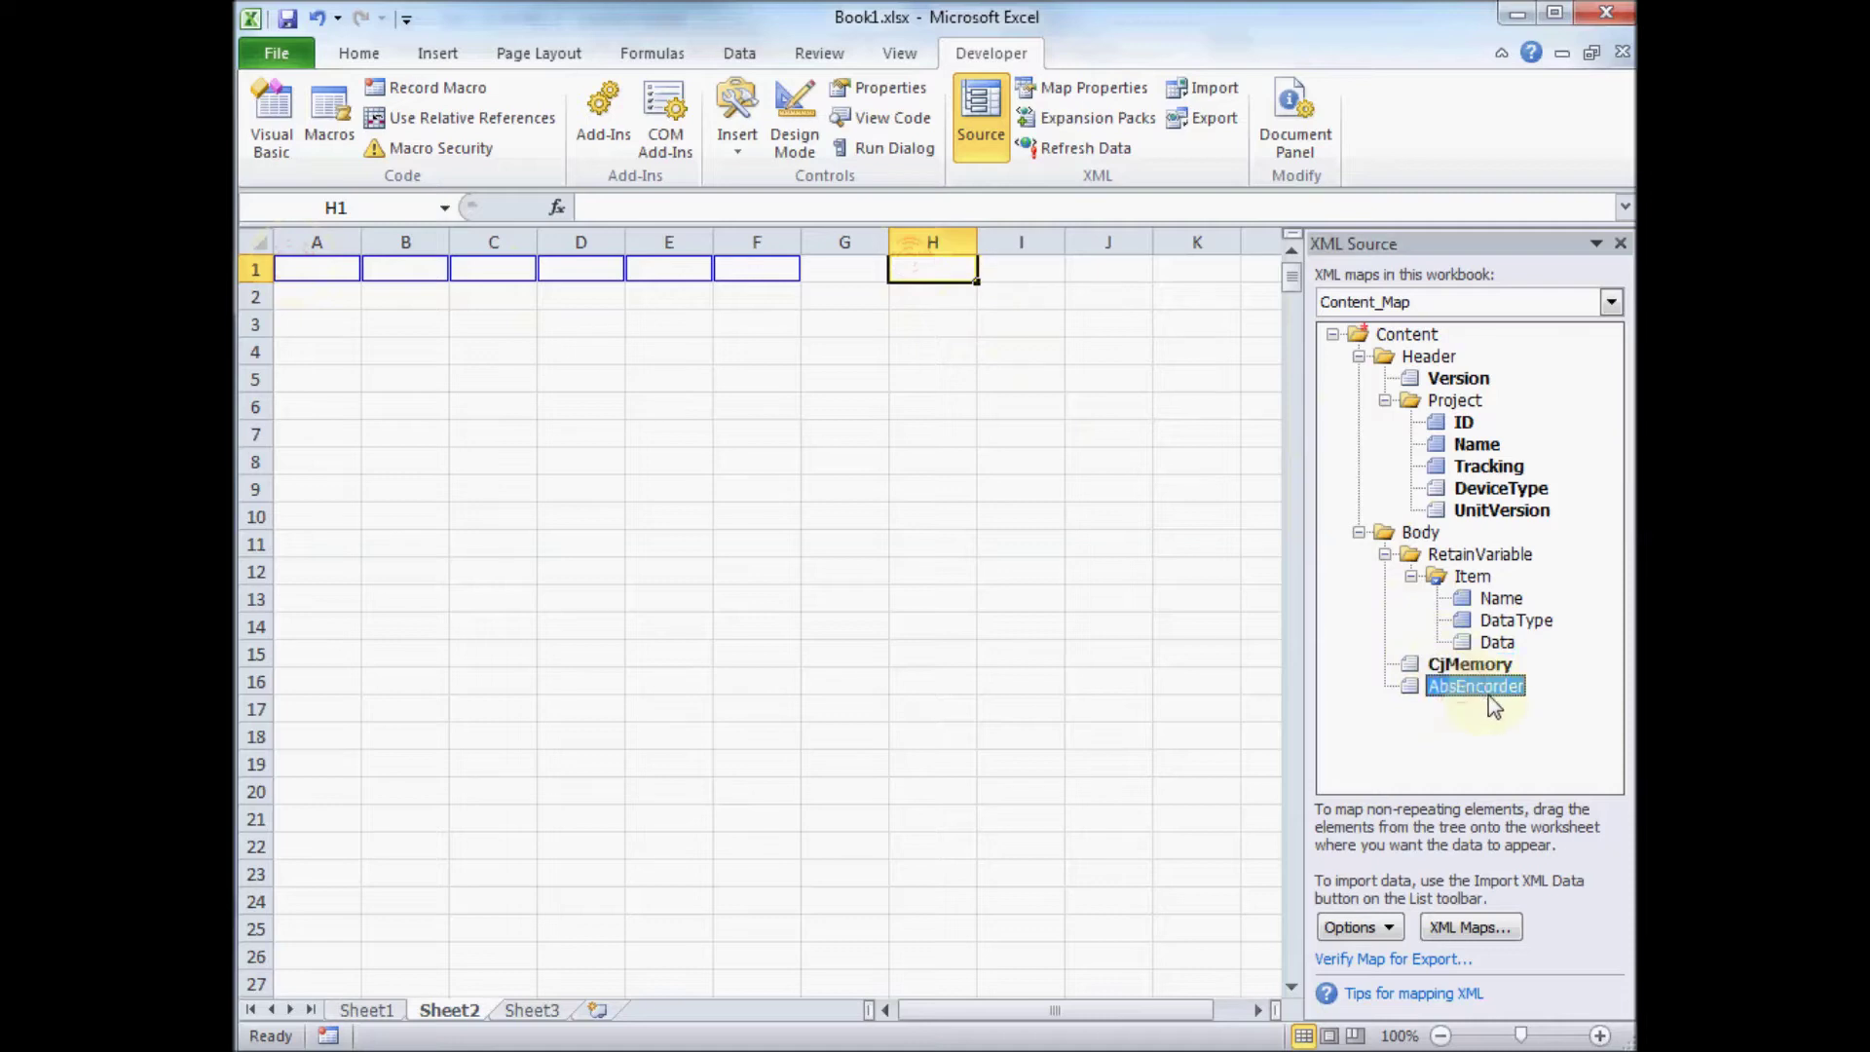
pyautogui.moveTo(1493, 698); pyautogui.dragTo(996, 261)
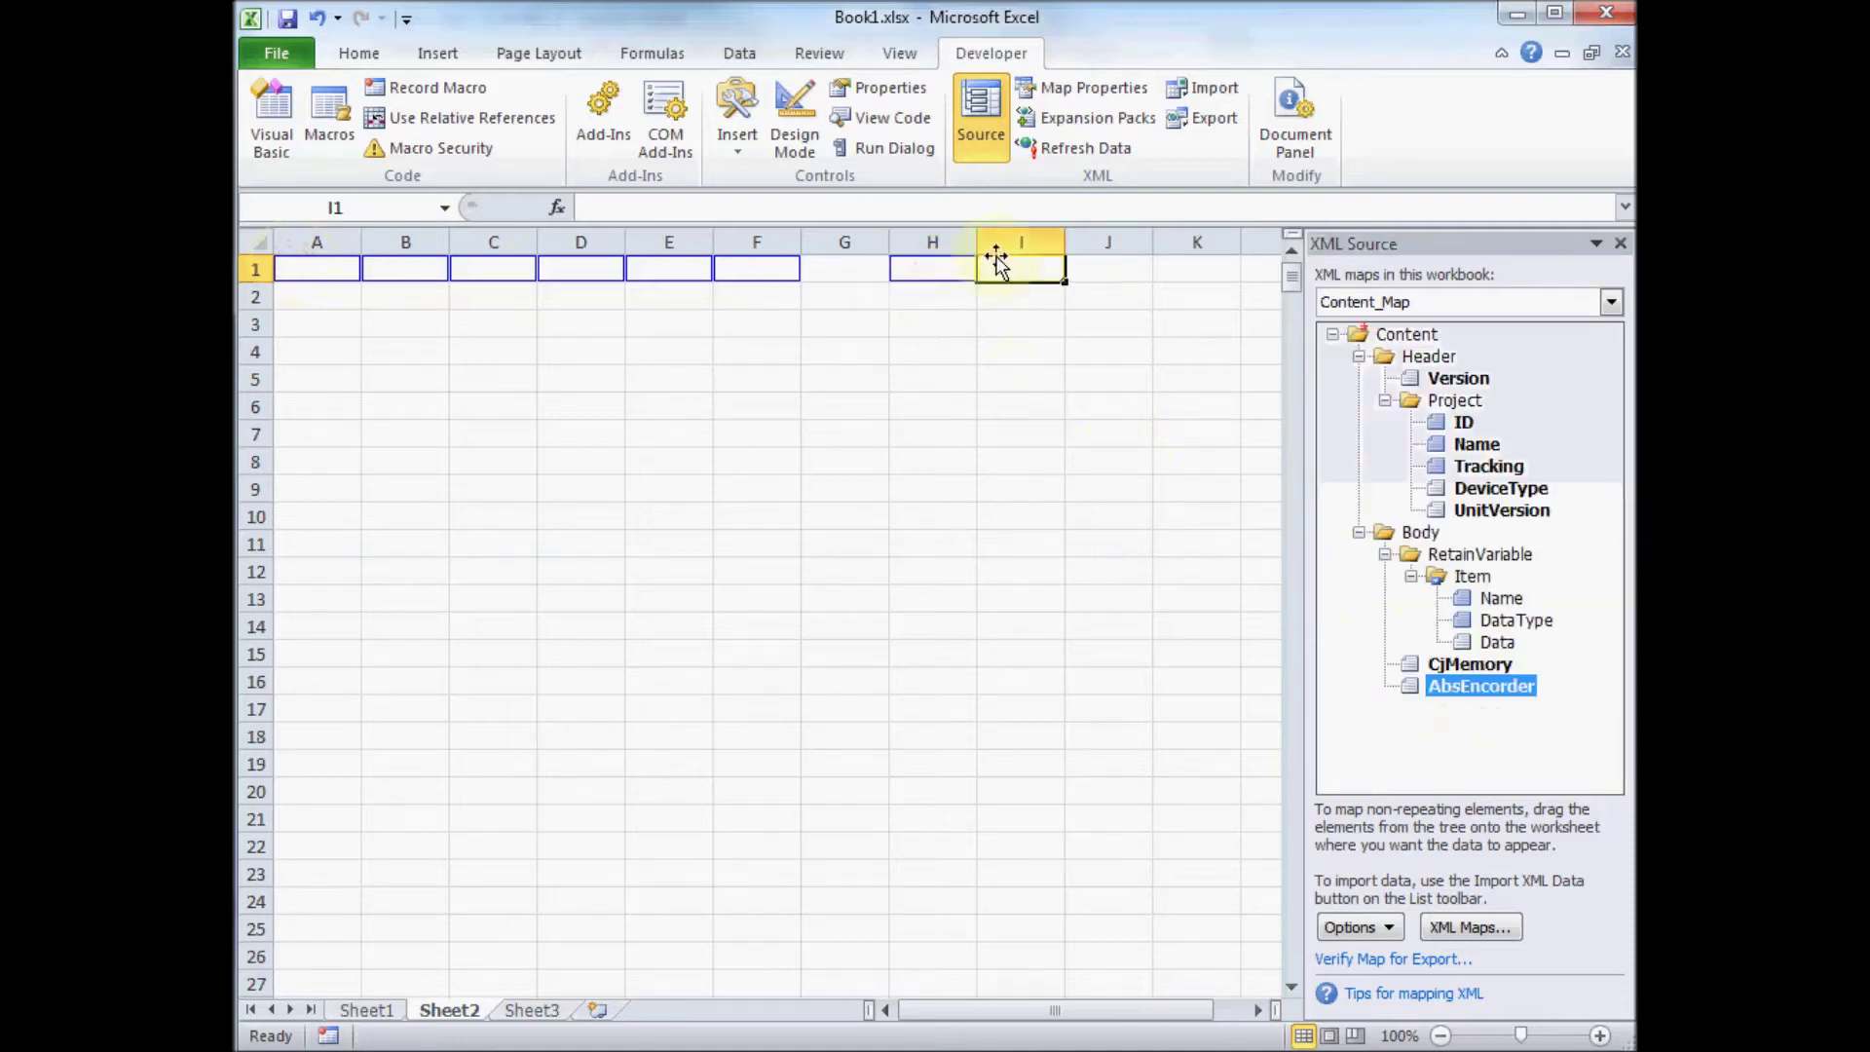
pyautogui.click(1473, 576)
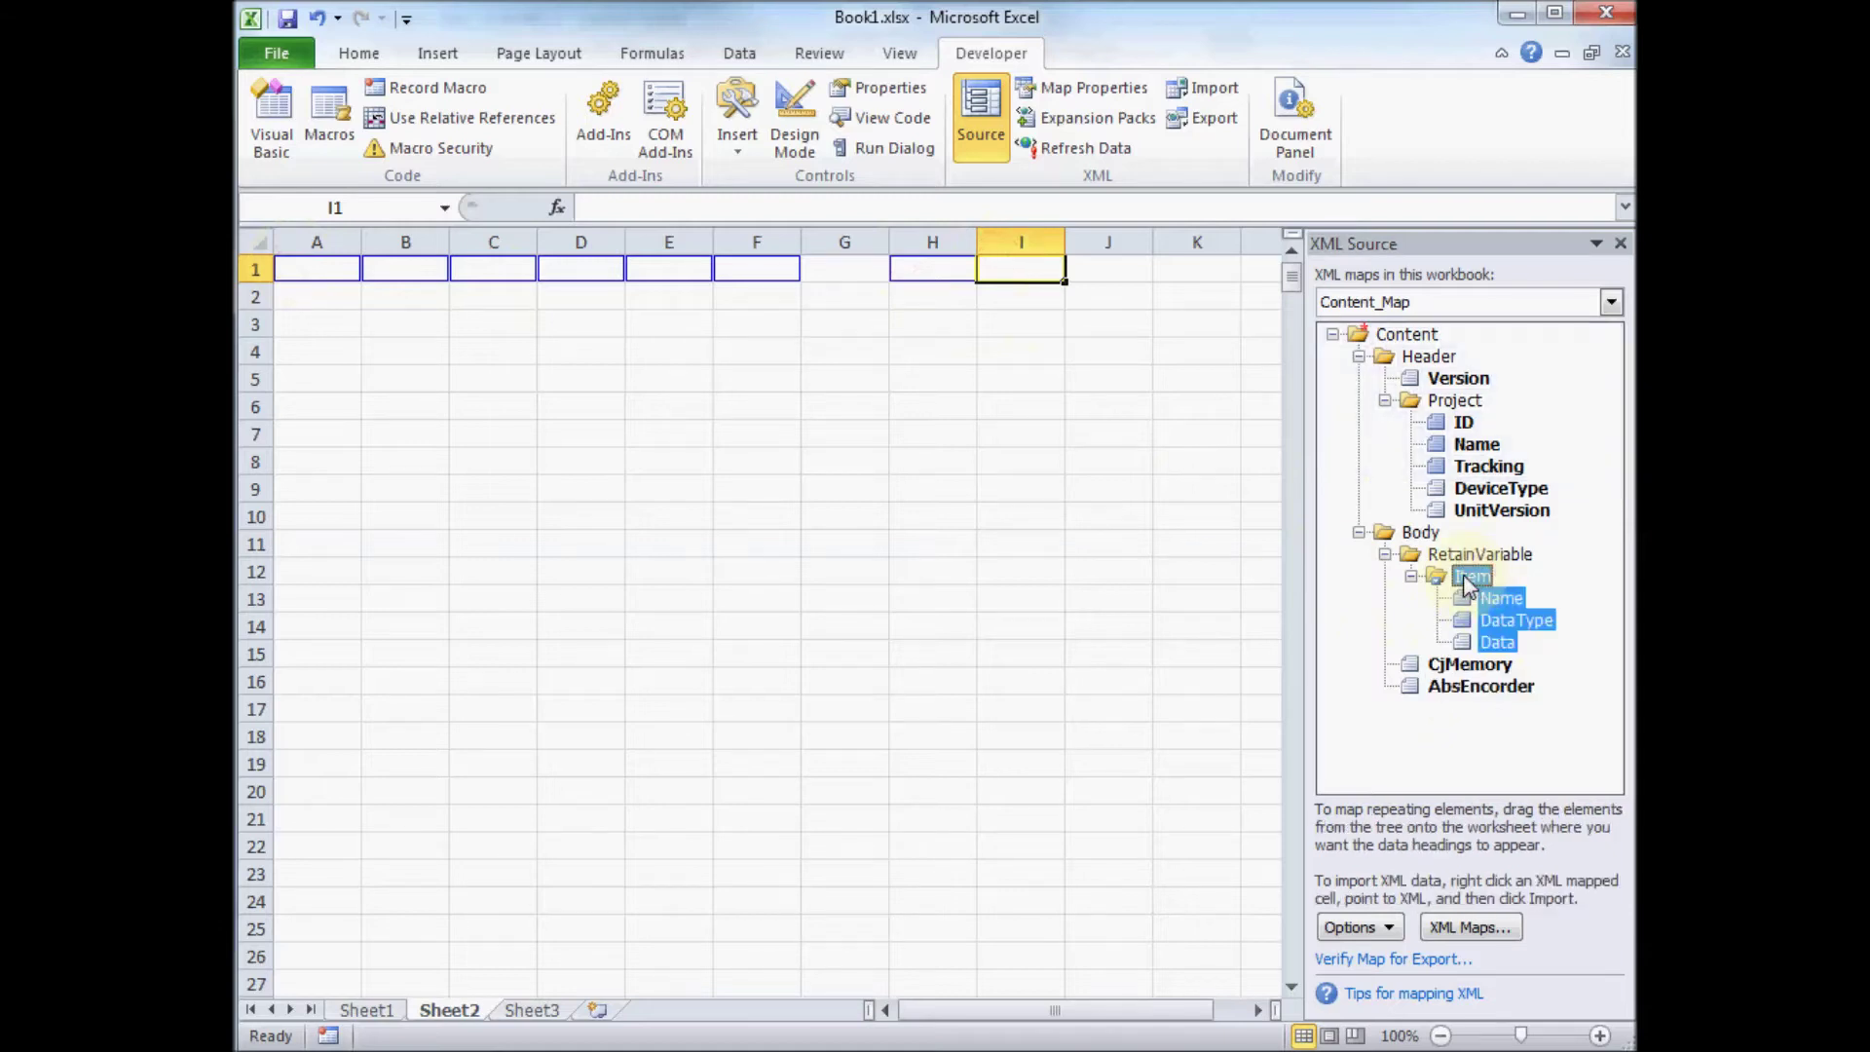
pyautogui.moveTo(1473, 581); pyautogui.dragTo(306, 329)
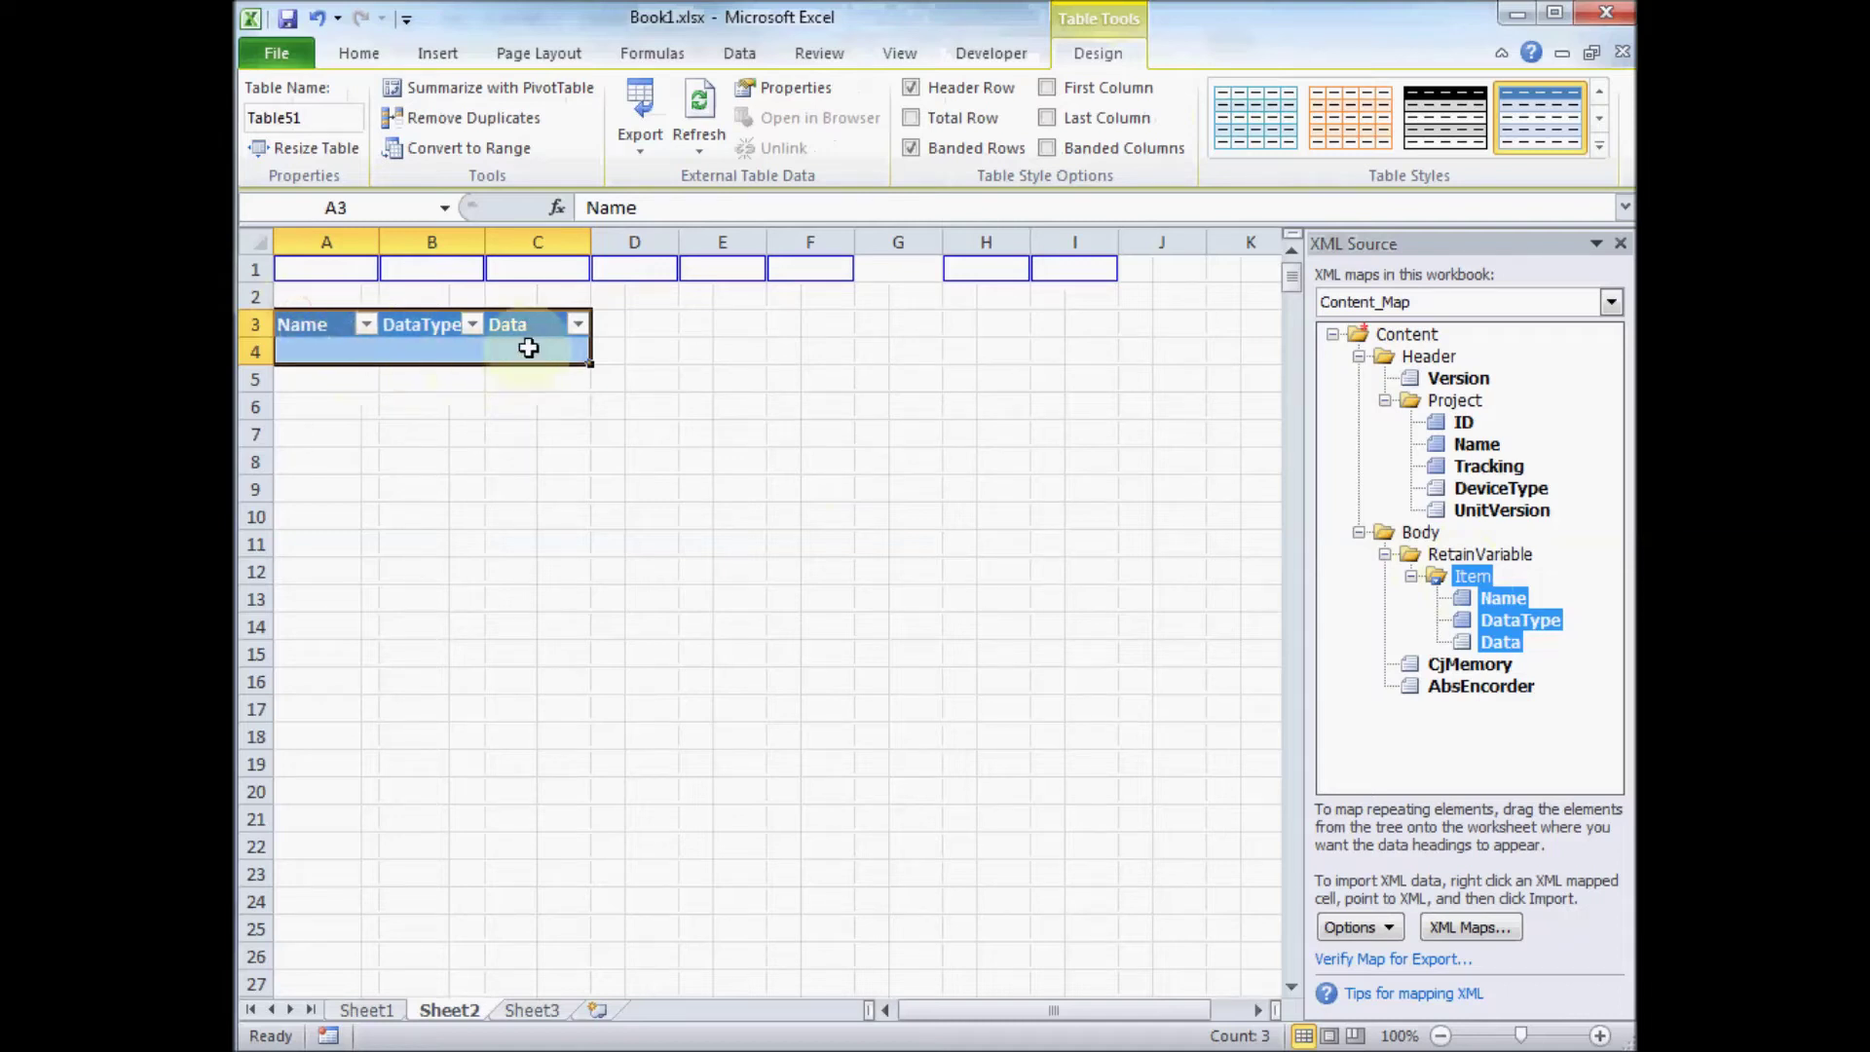
pyautogui.click(978, 58)
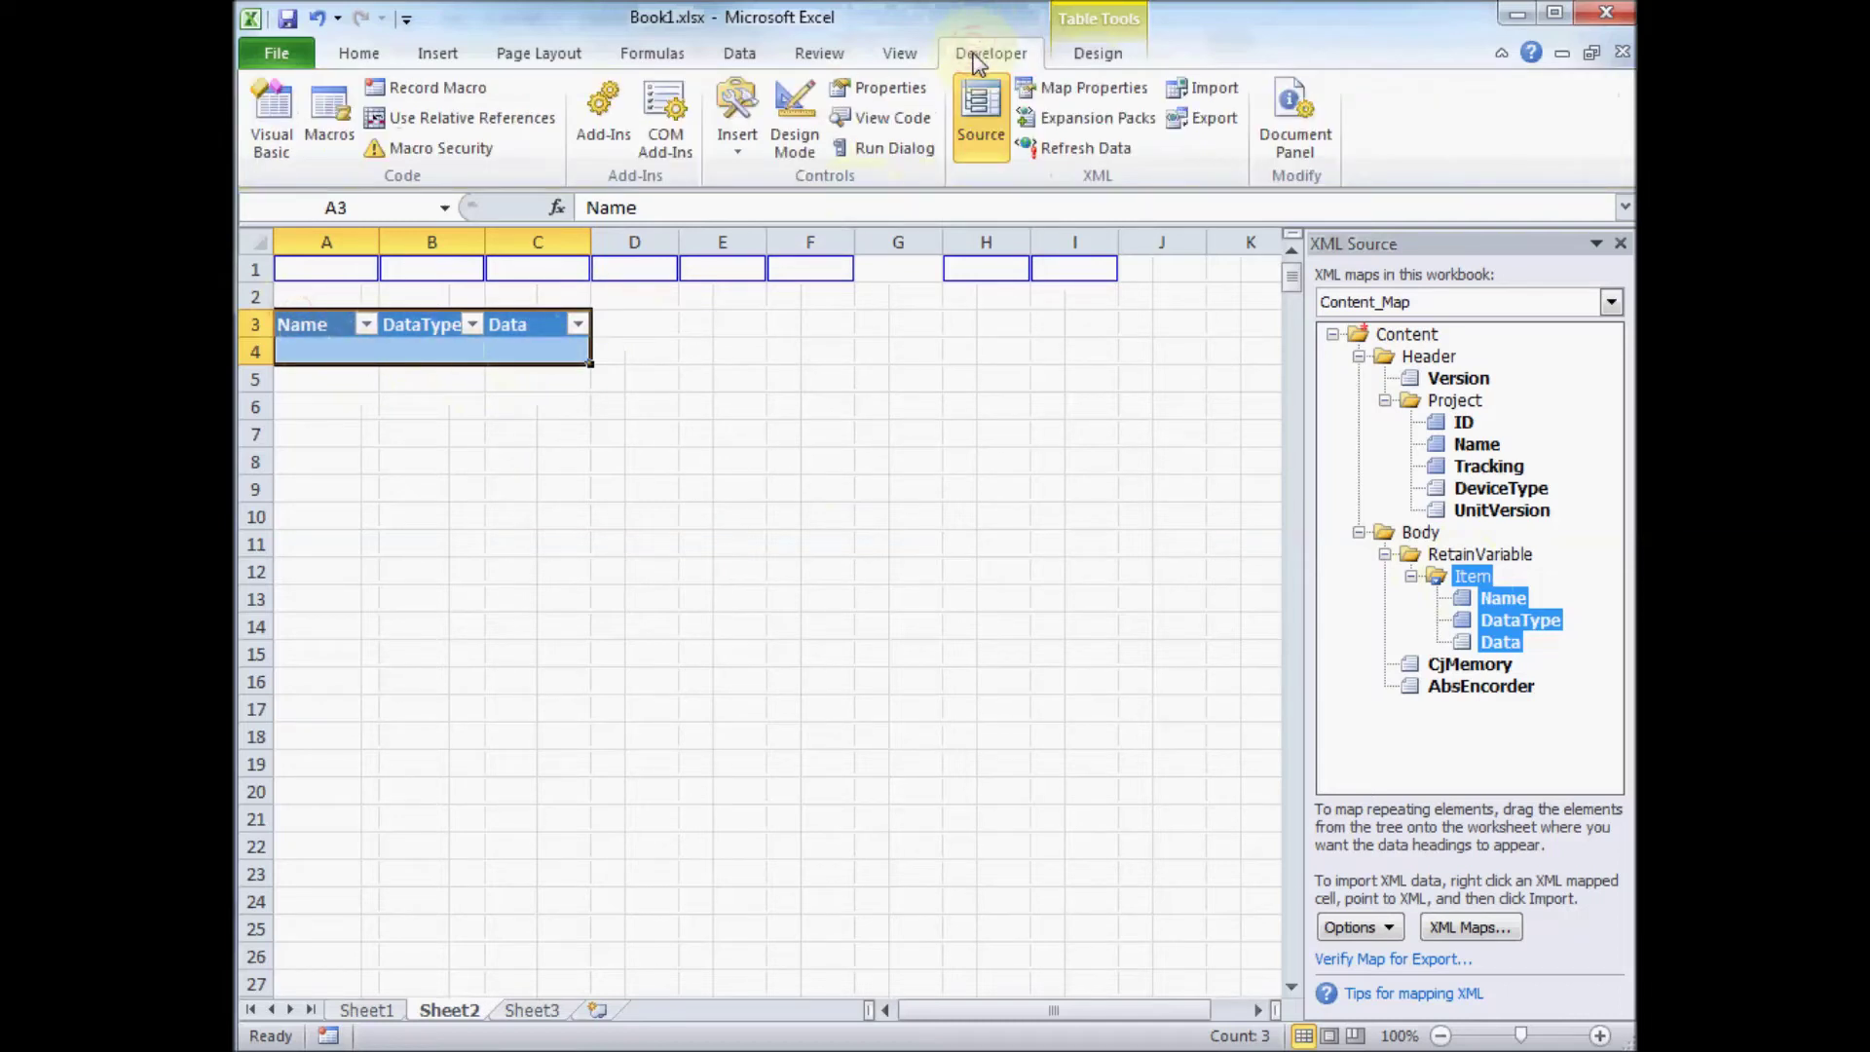
# - Refresh the XML data to import the backup into Sheet2, compare with Sheet1, and return
pyautogui.click(1083, 153)
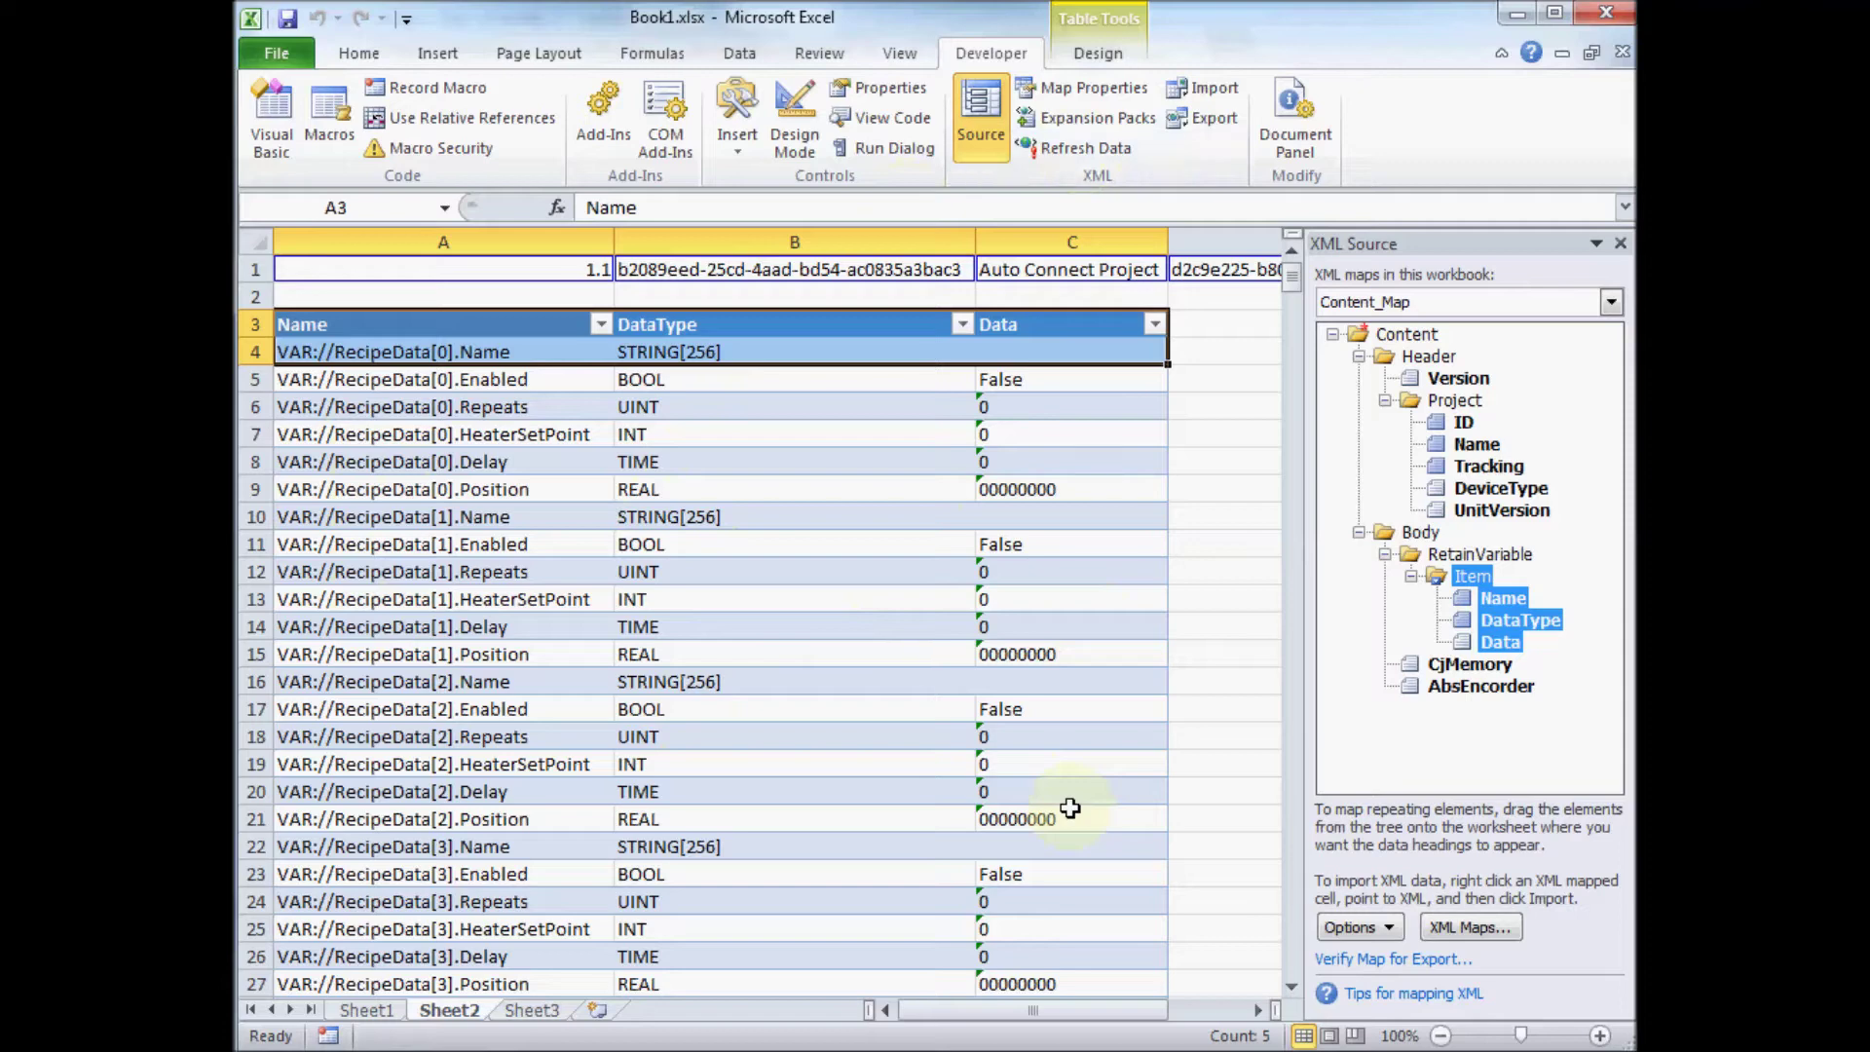
pyautogui.click(366, 1010)
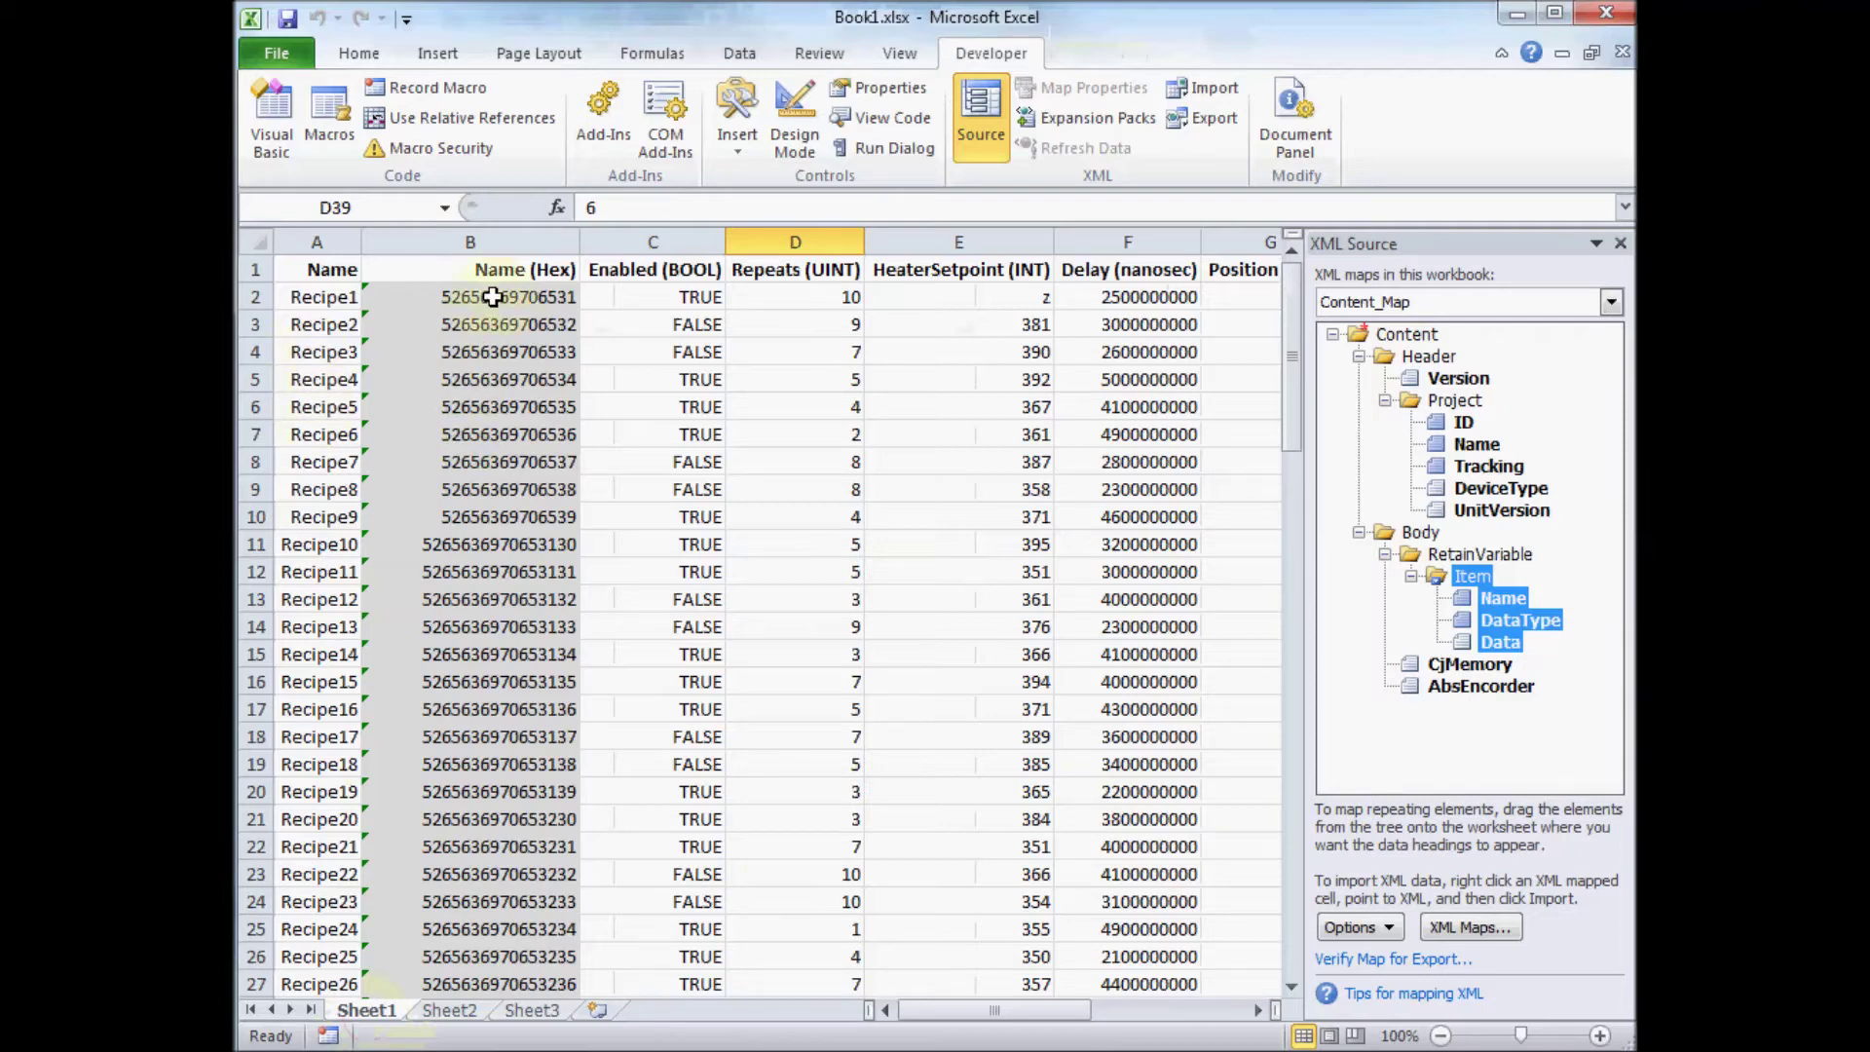
pyautogui.click(449, 1010)
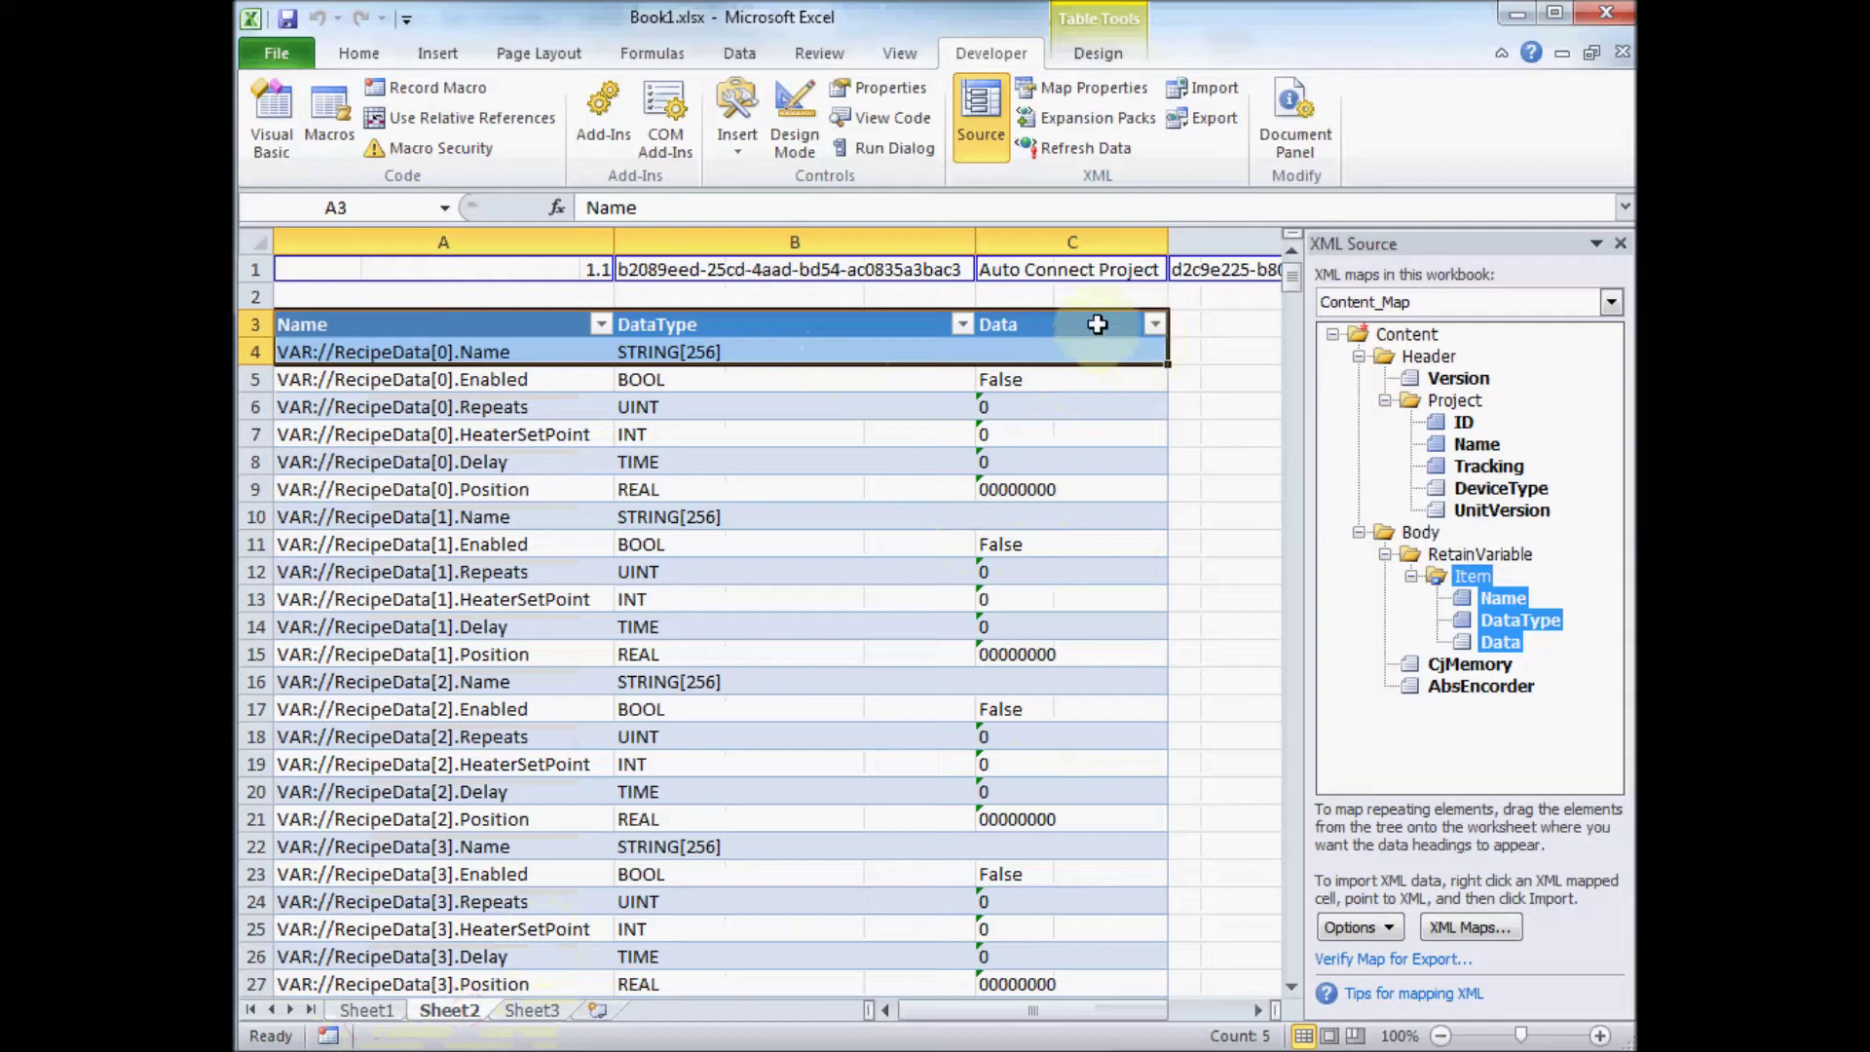
# - Sort the XML table by DataType A to Z and copy Sheet1's Enabled values C2:C101
pyautogui.click(962, 325)
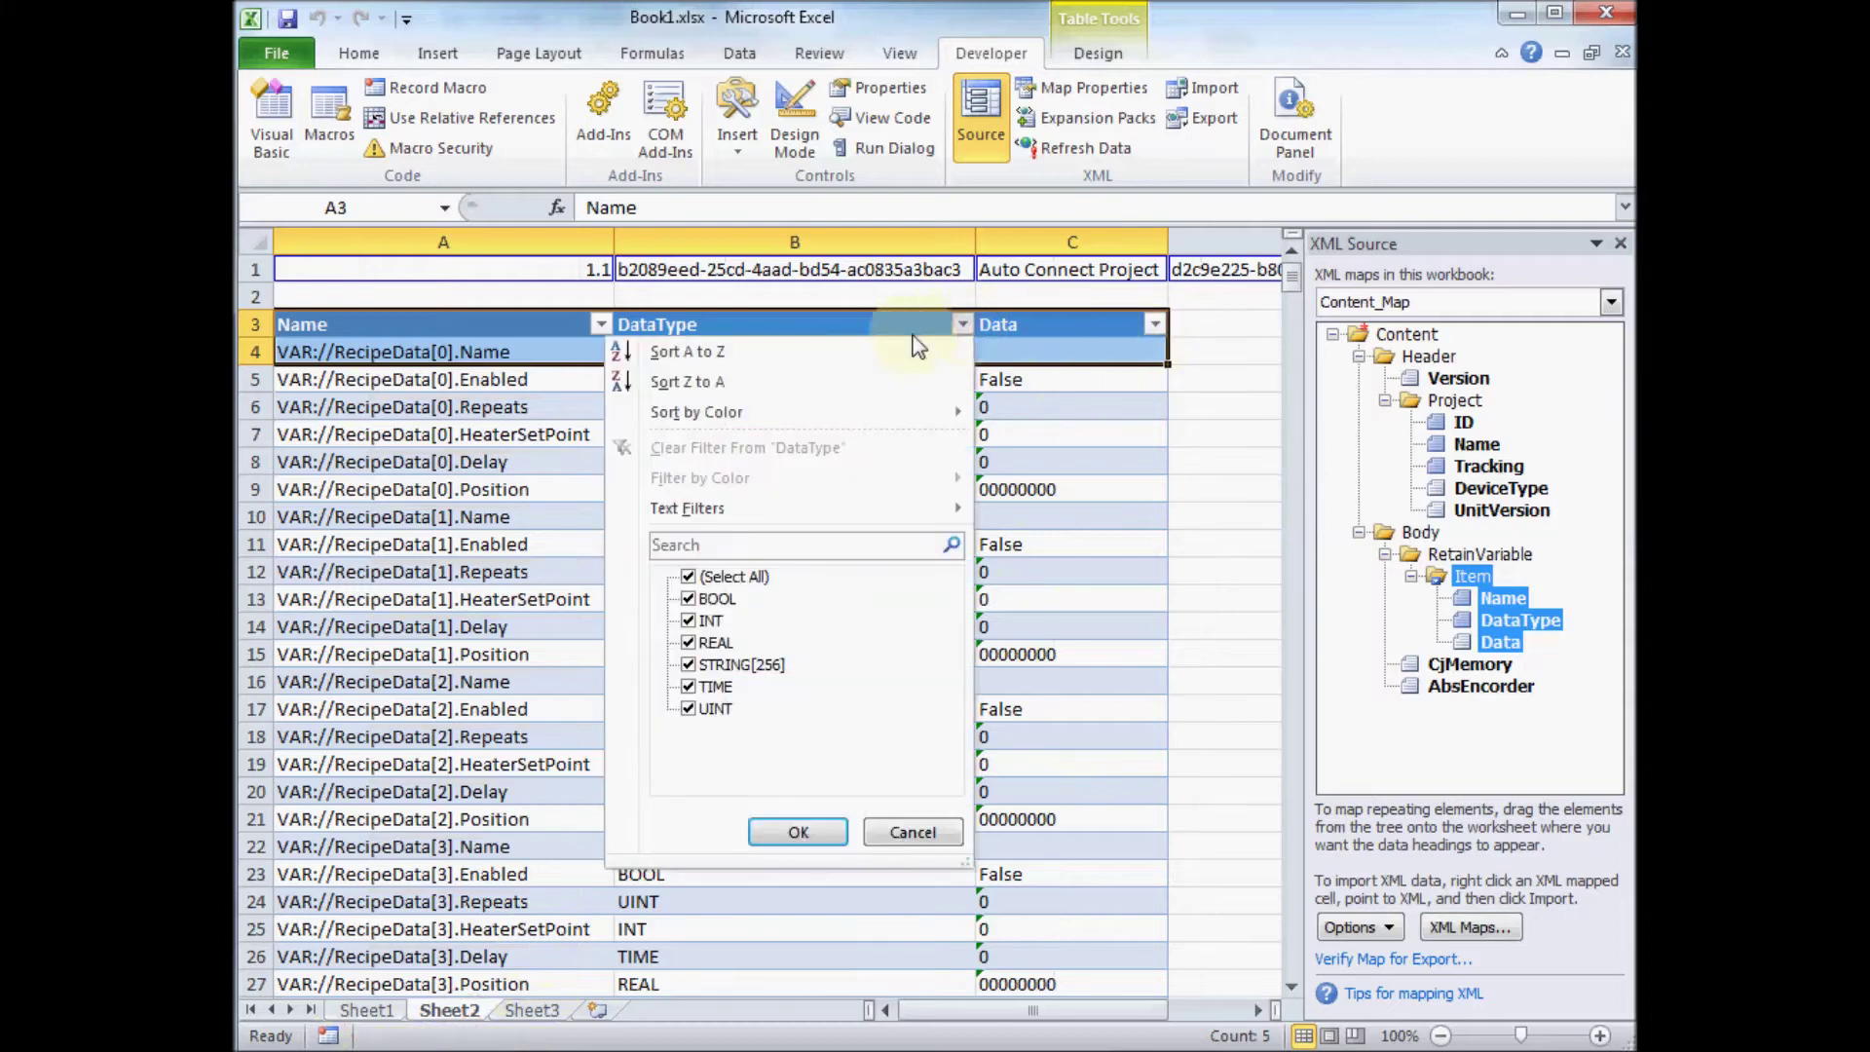
pyautogui.click(721, 352)
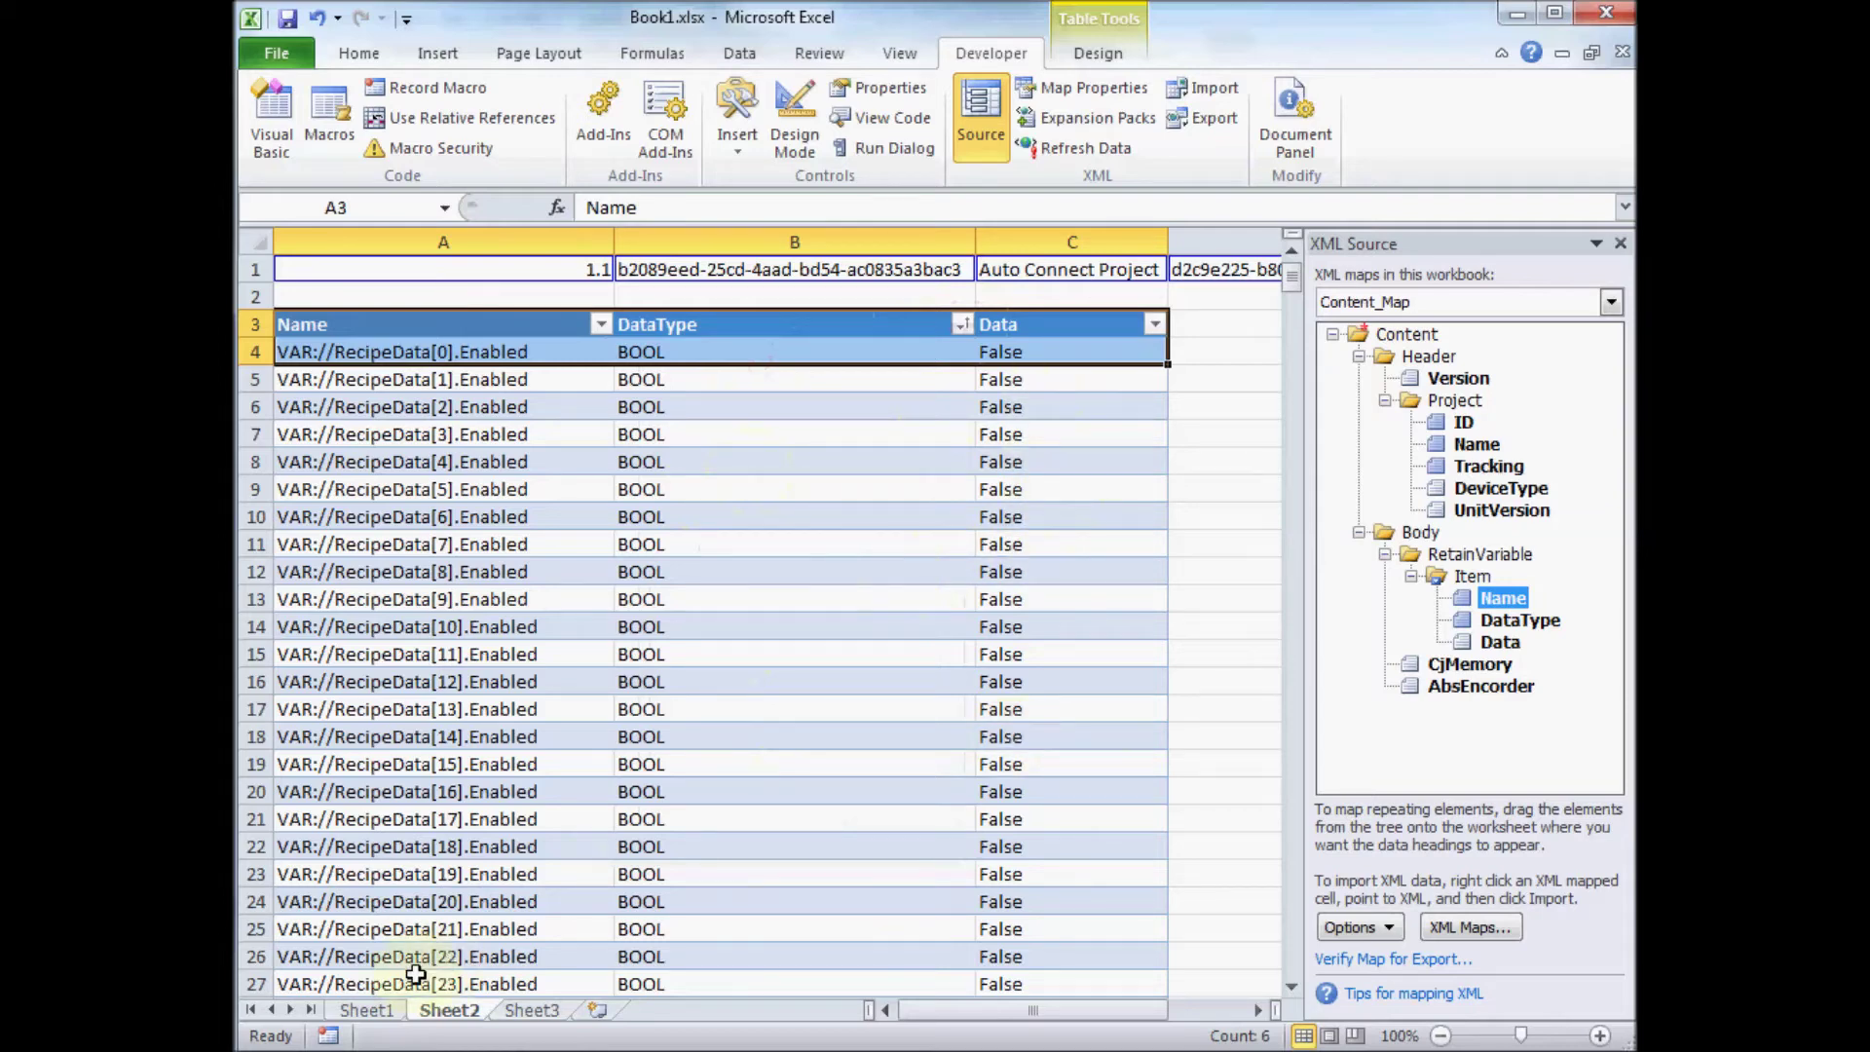
pyautogui.click(367, 1010)
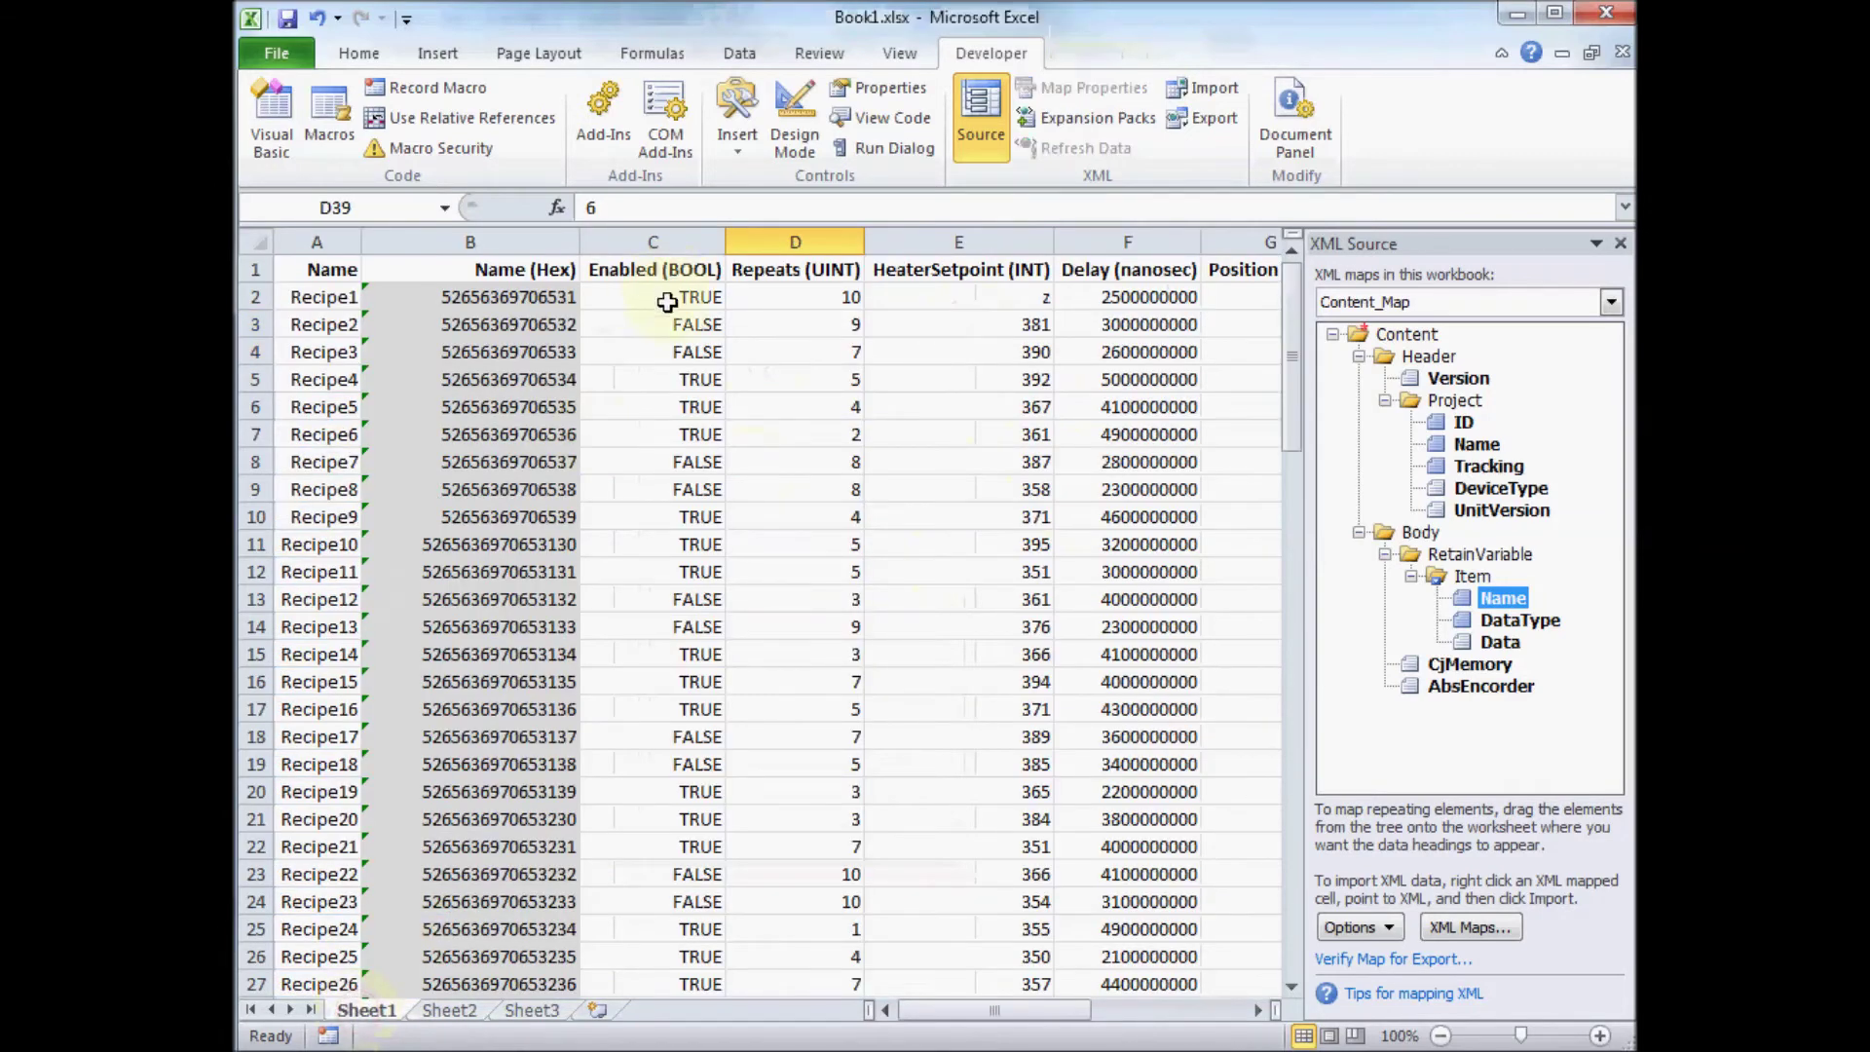
pyautogui.moveTo(671, 296); pyautogui.dragTo(628, 791)
pyautogui.click(1293, 940)
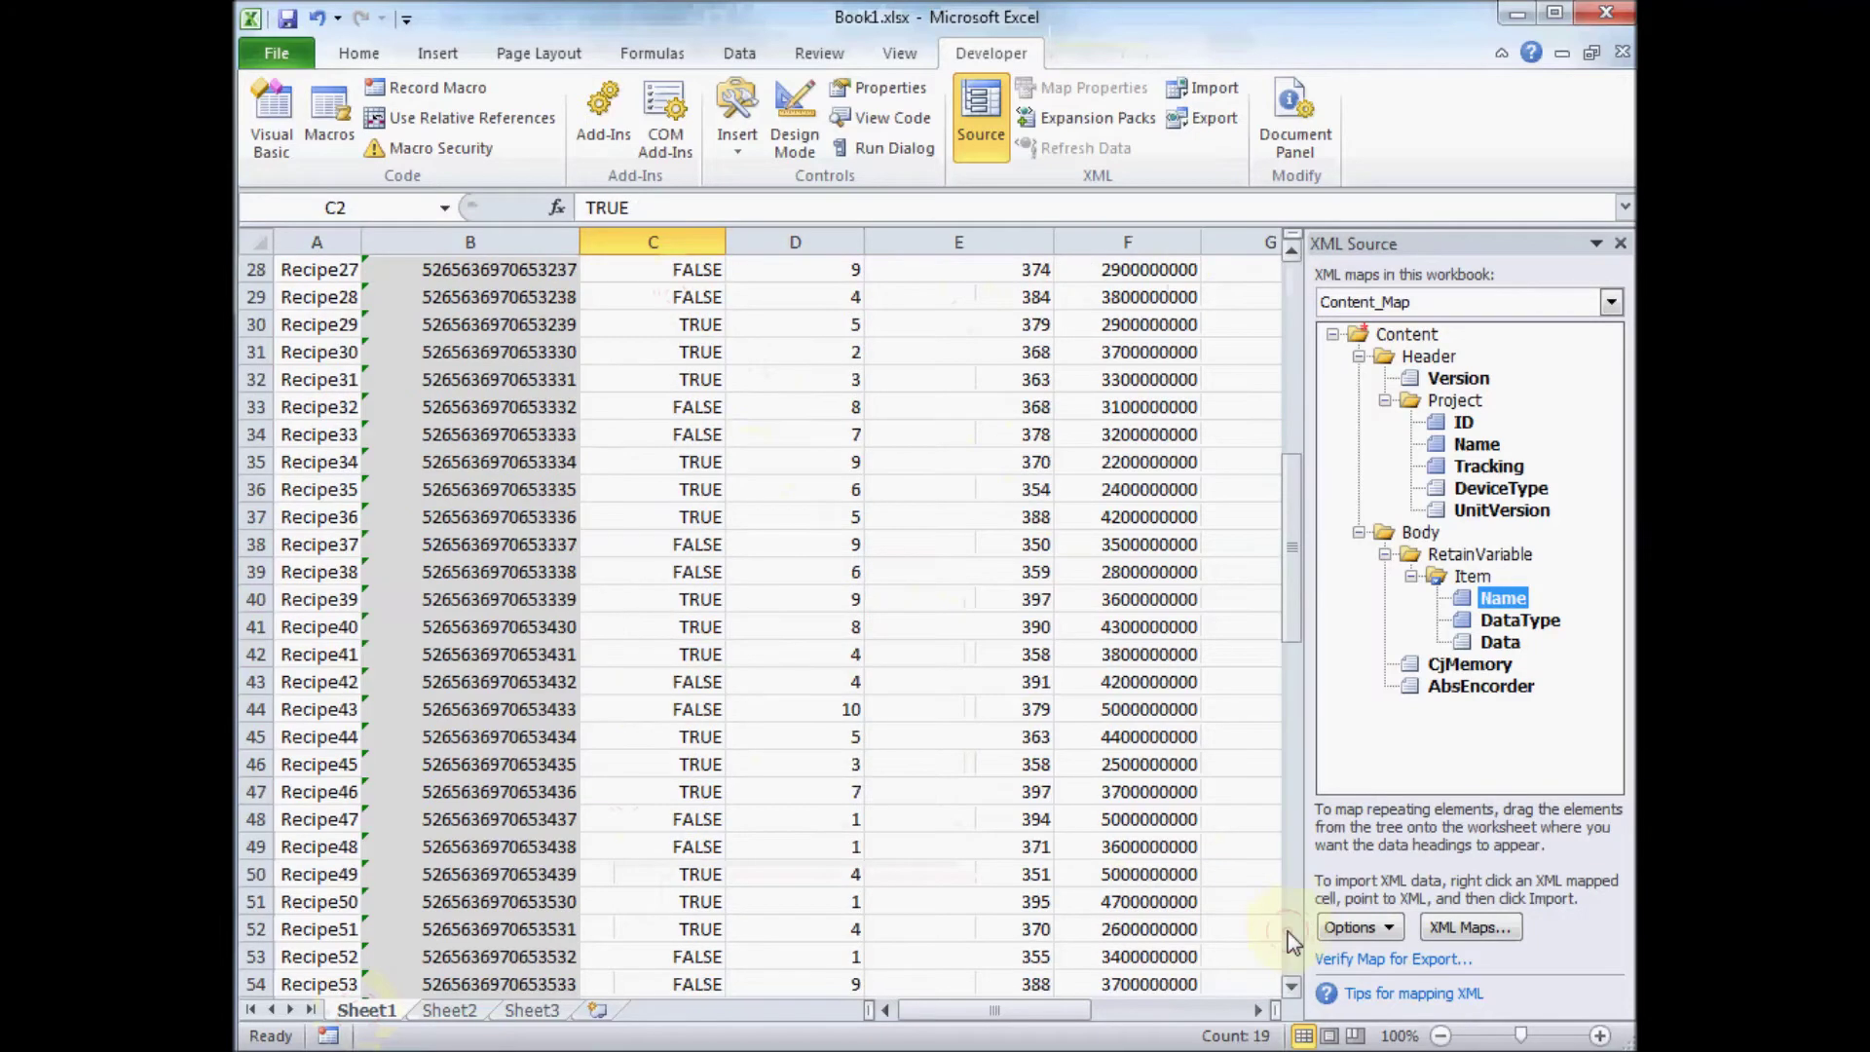
pyautogui.click(1293, 939)
pyautogui.click(1294, 940)
pyautogui.keyDown('shift'); pyautogui.click(715, 797); pyautogui.keyUp('shift')
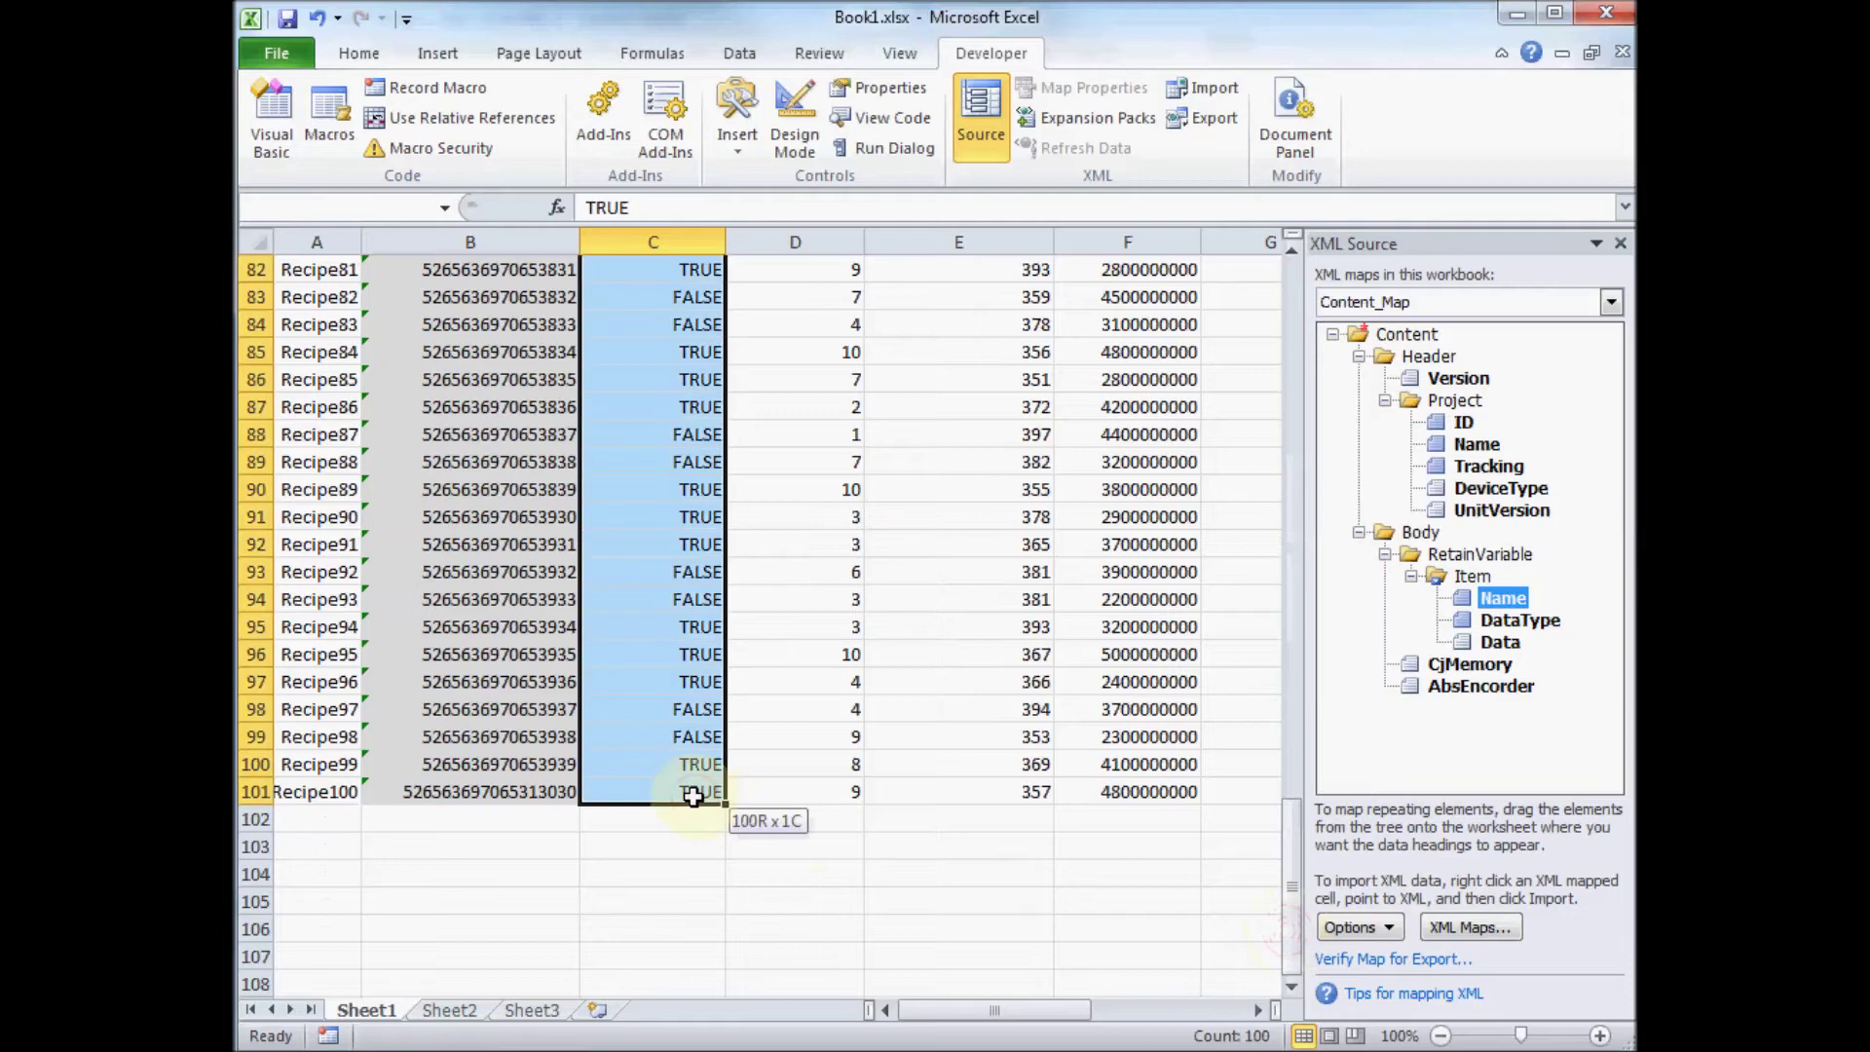
pyautogui.hotkey('ctrl', 'c')
# - Paste the 100 Enabled values into Sheet2's Data column starting at C4
pyautogui.click(438, 1012)
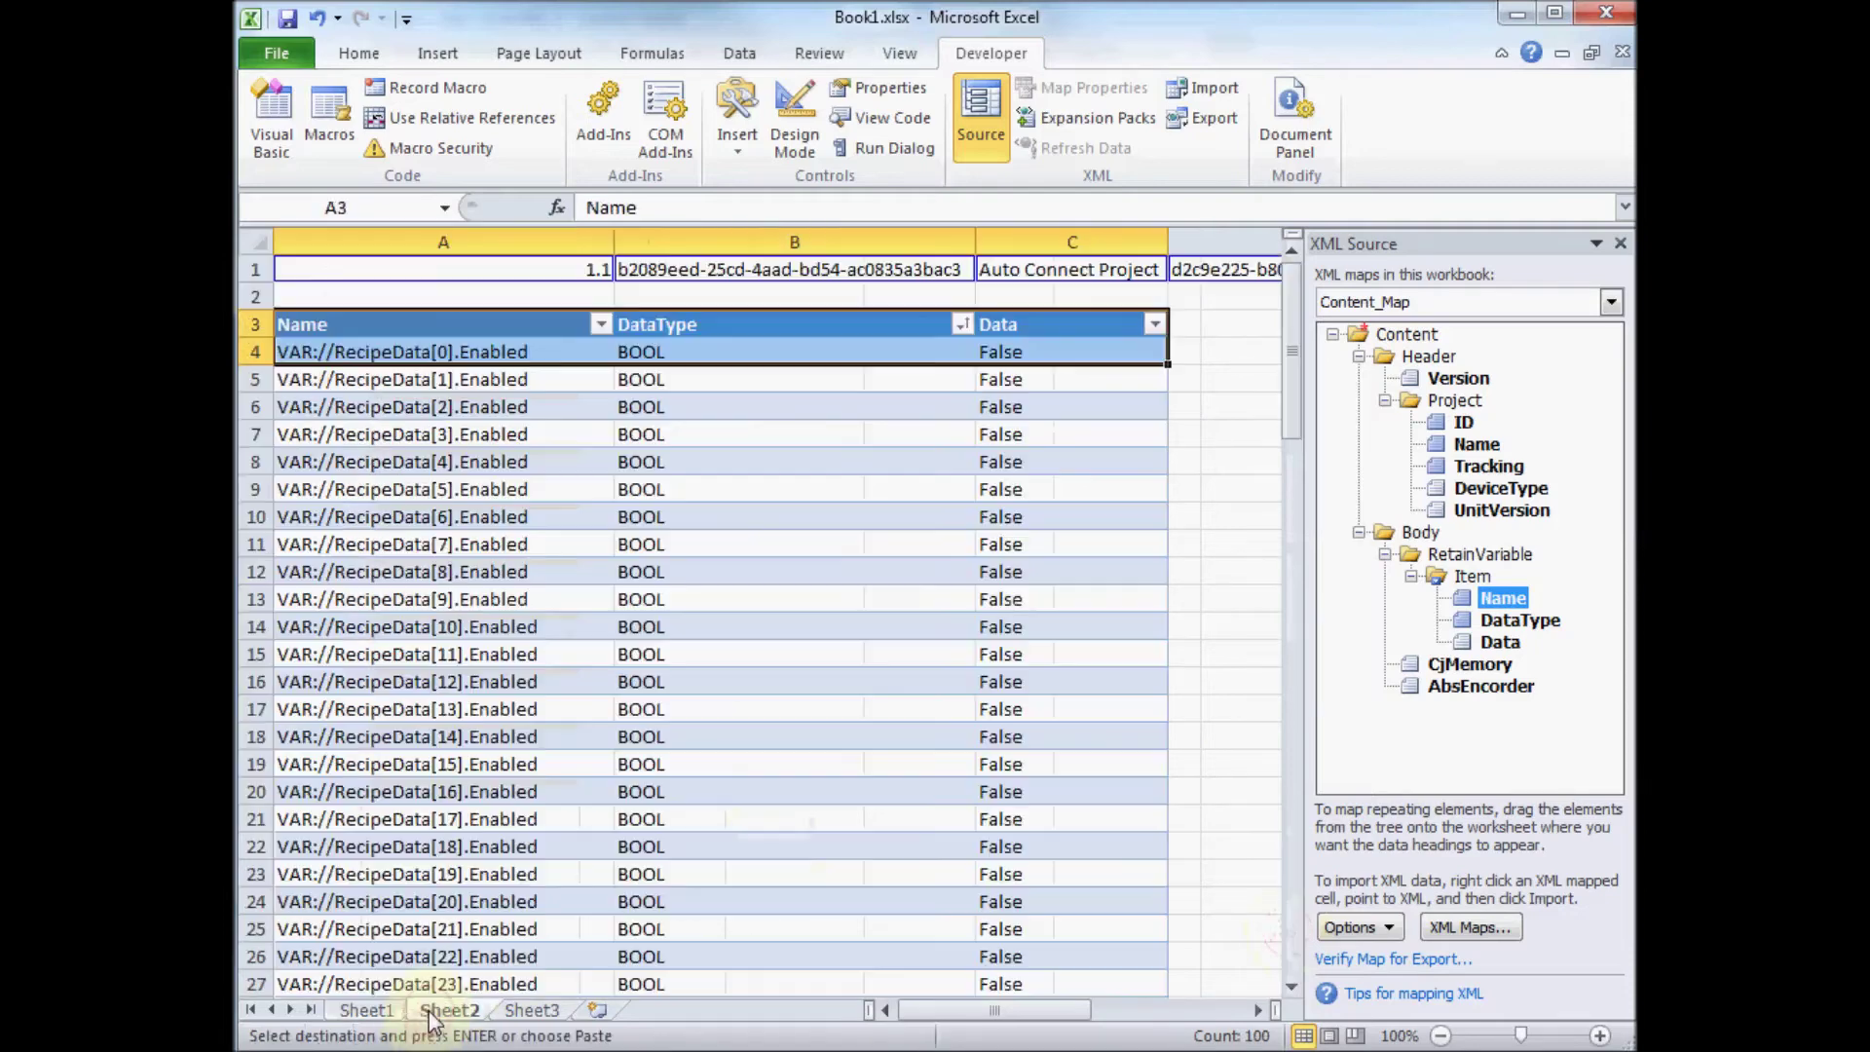
pyautogui.click(1013, 354)
pyautogui.hotkey('ctrl', 'v')
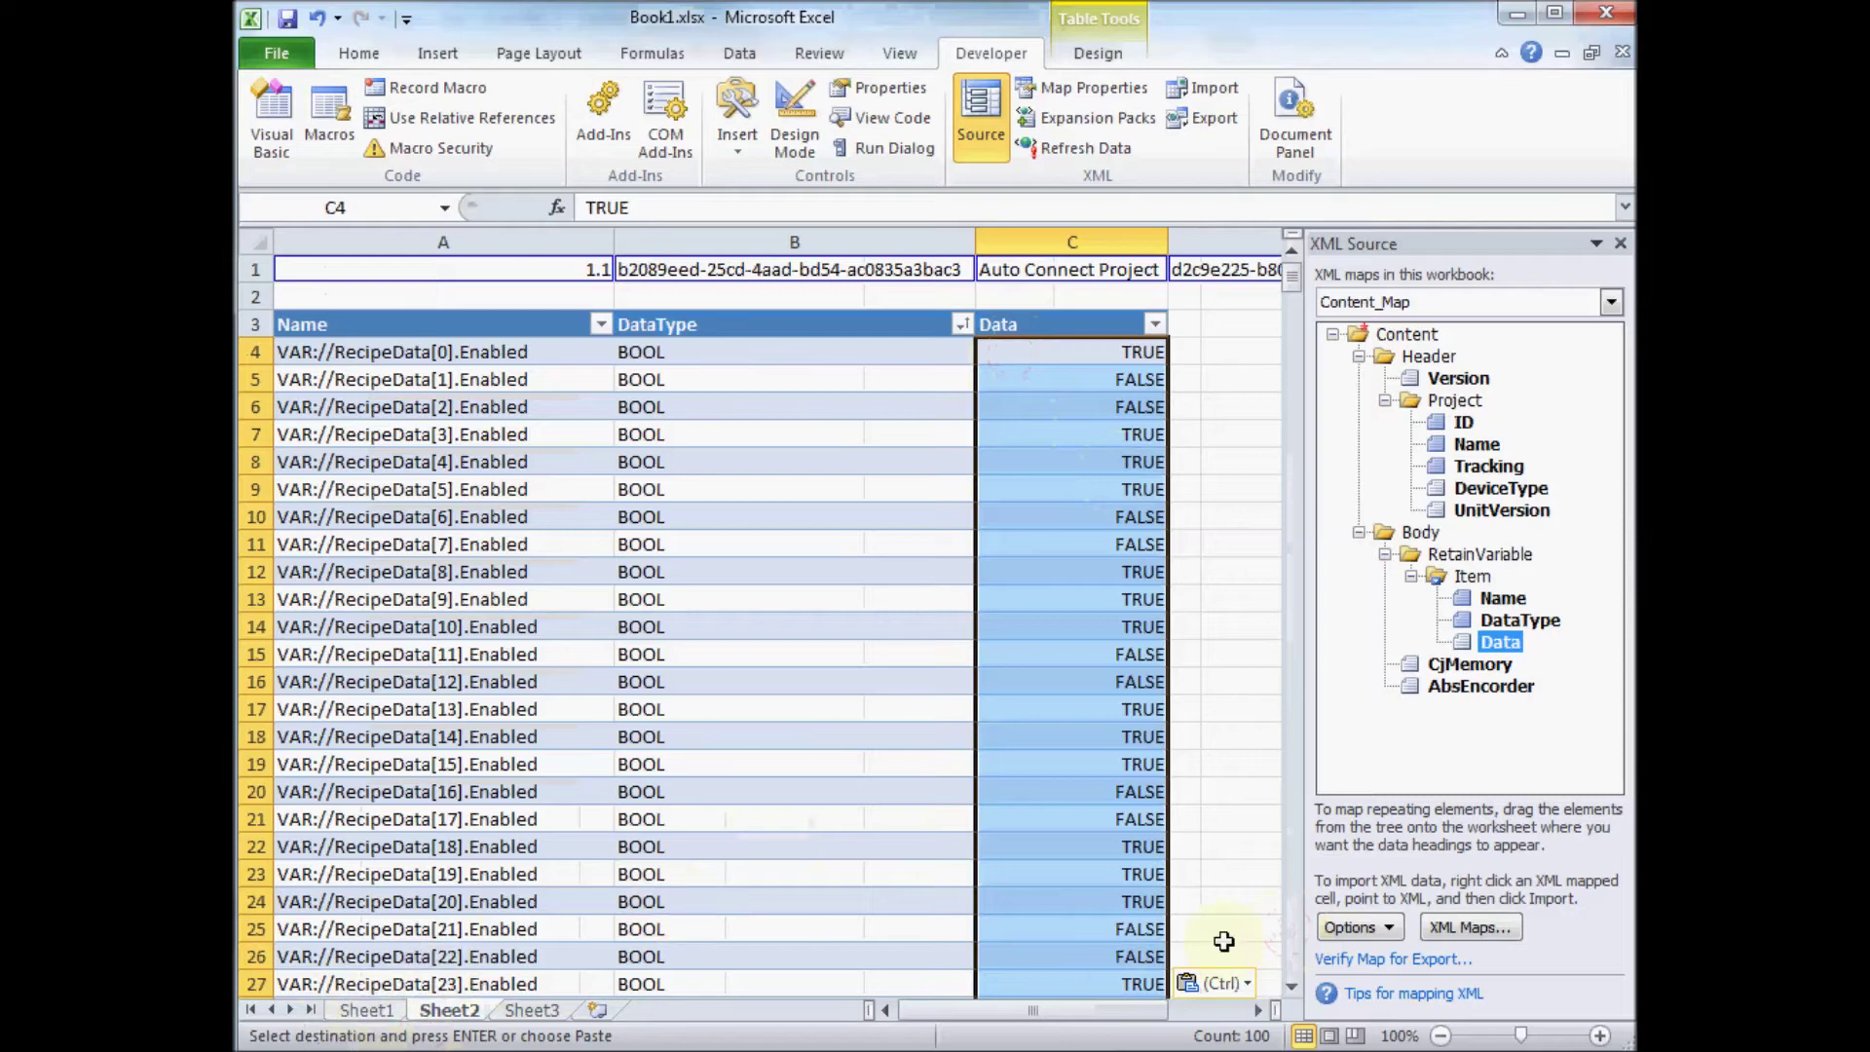
pyautogui.scroll(-20, 1300, 920)
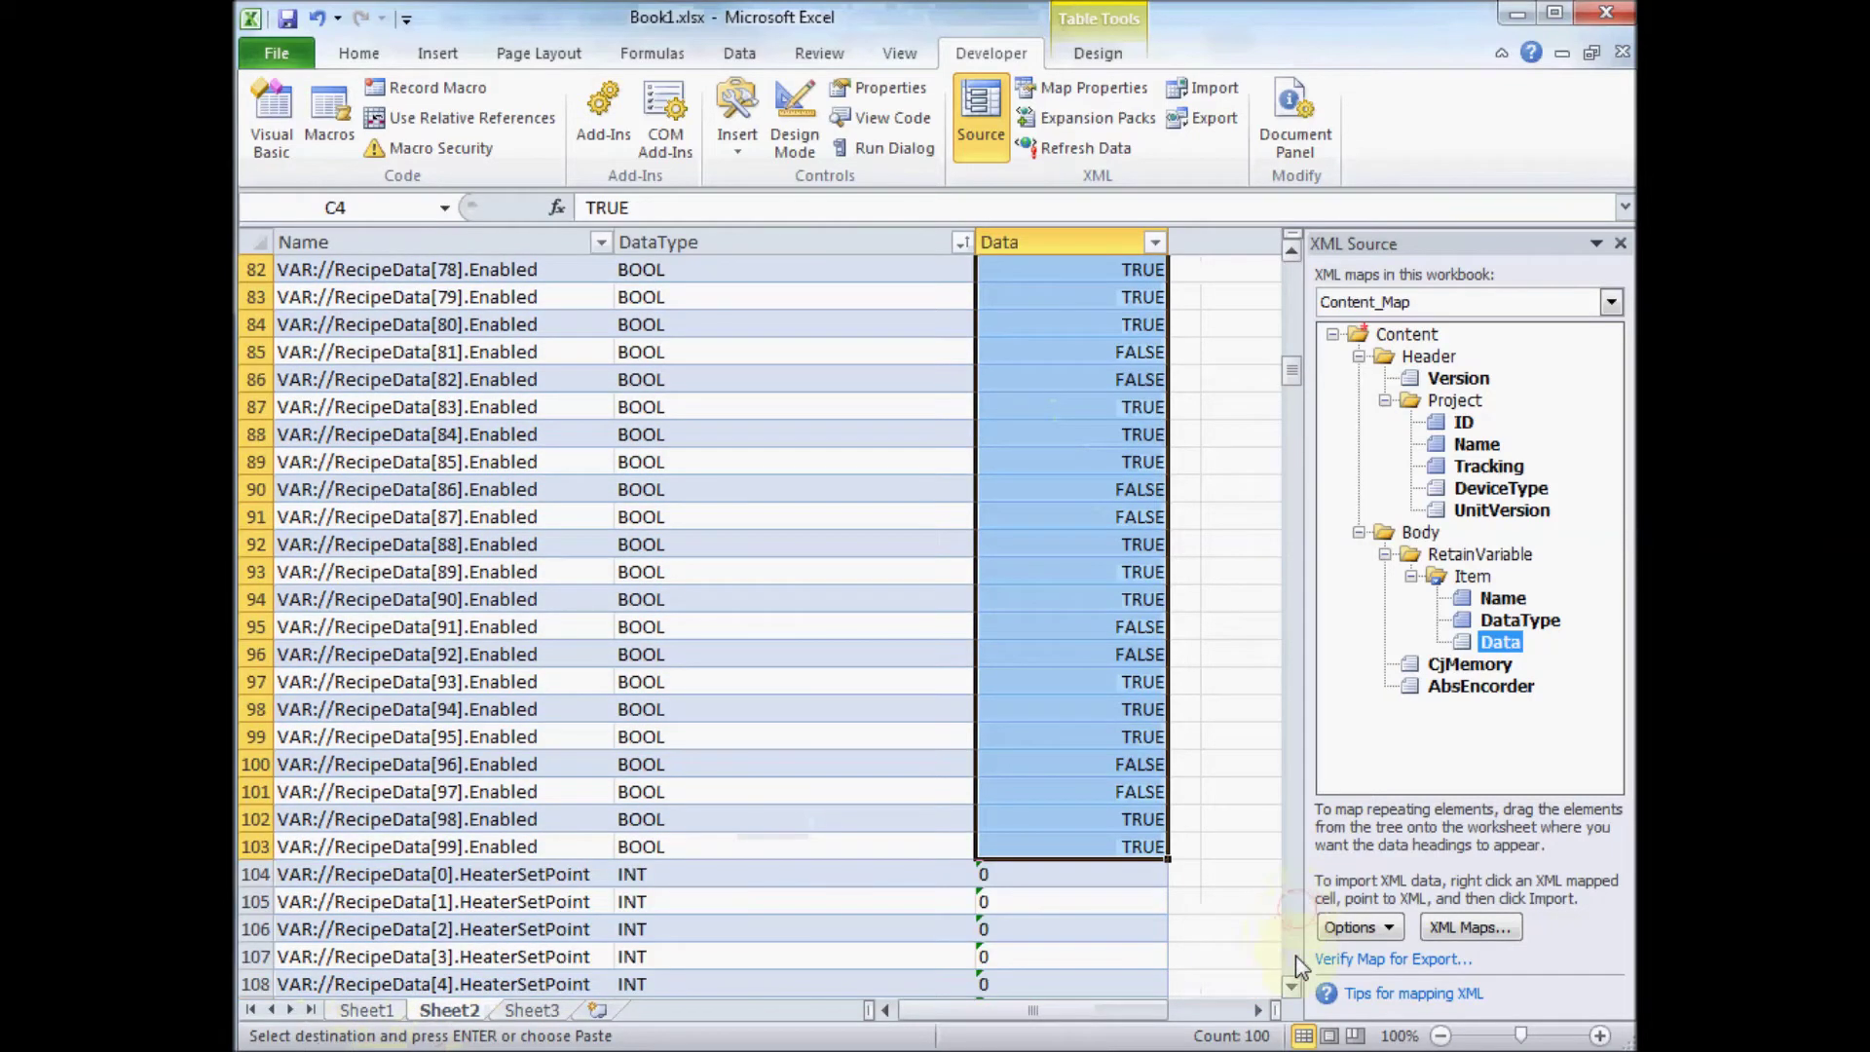
pyautogui.click(385, 1013)
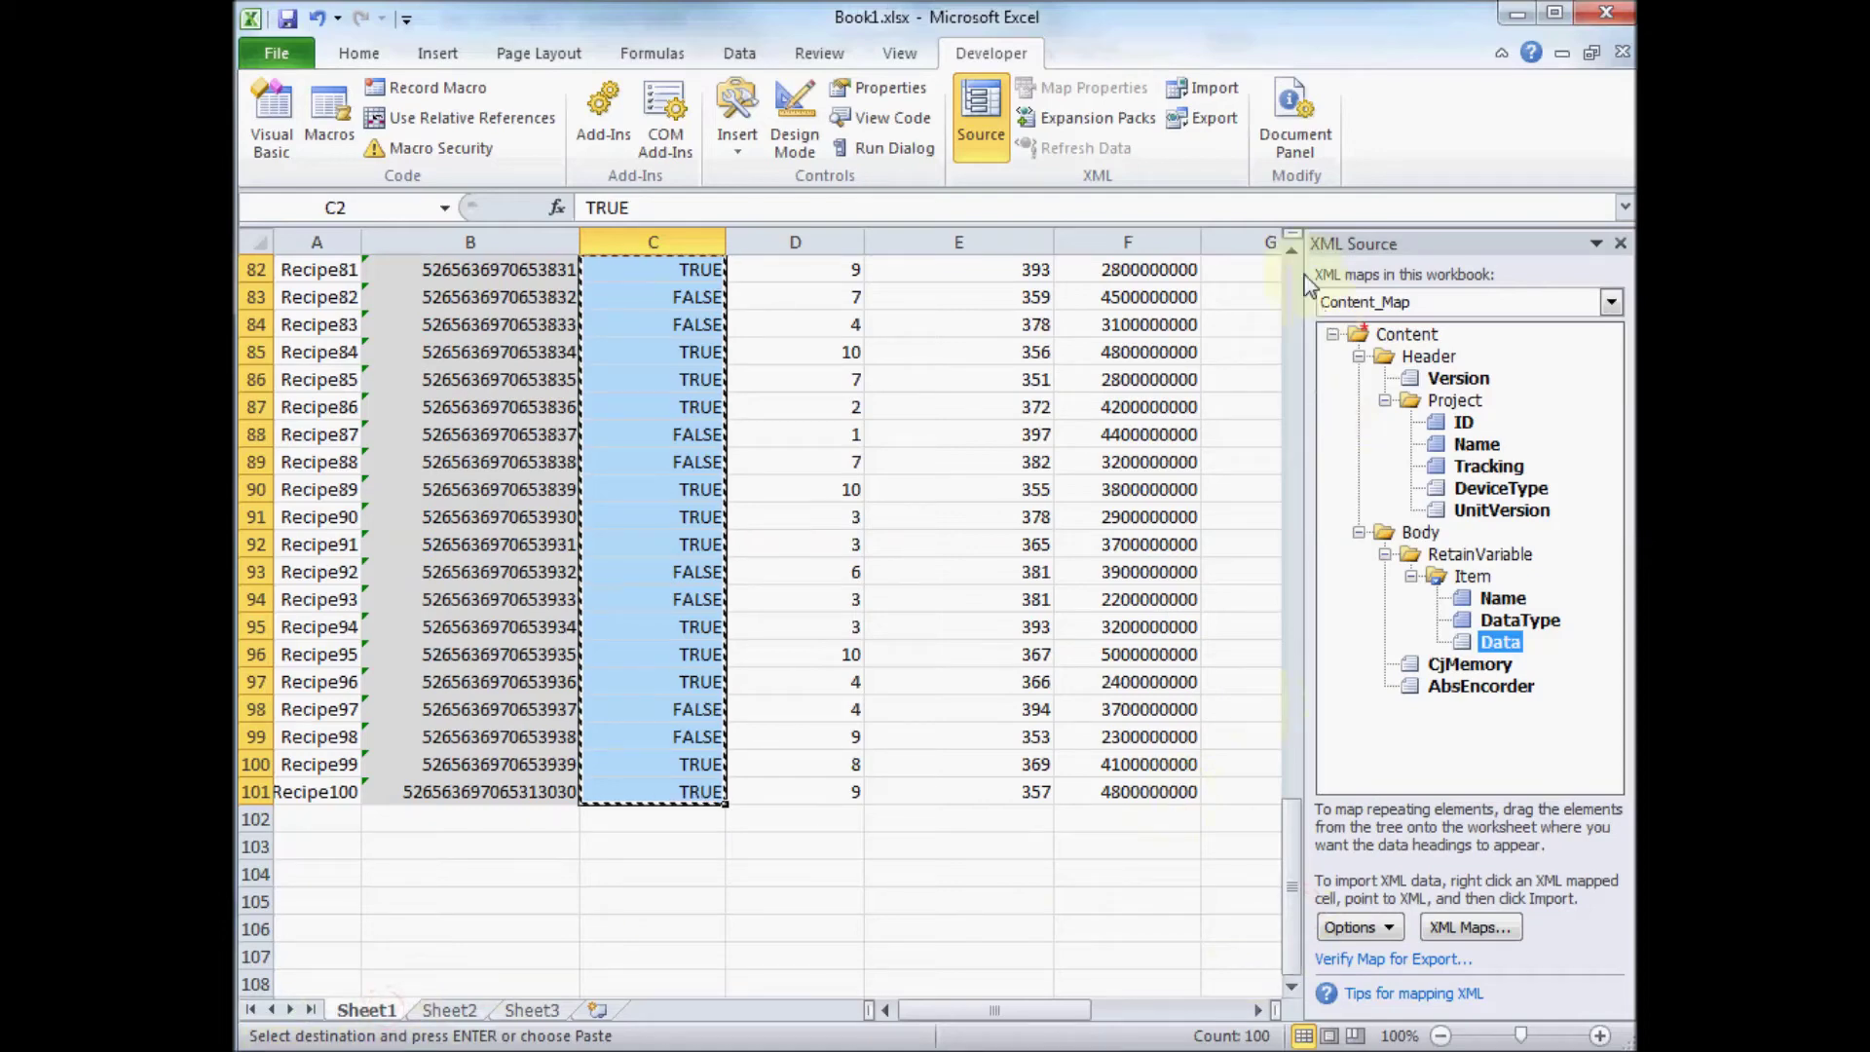
# - Change Recipe1's HeaterSetpoint in cell E2 to 200
pyautogui.click(1018, 787)
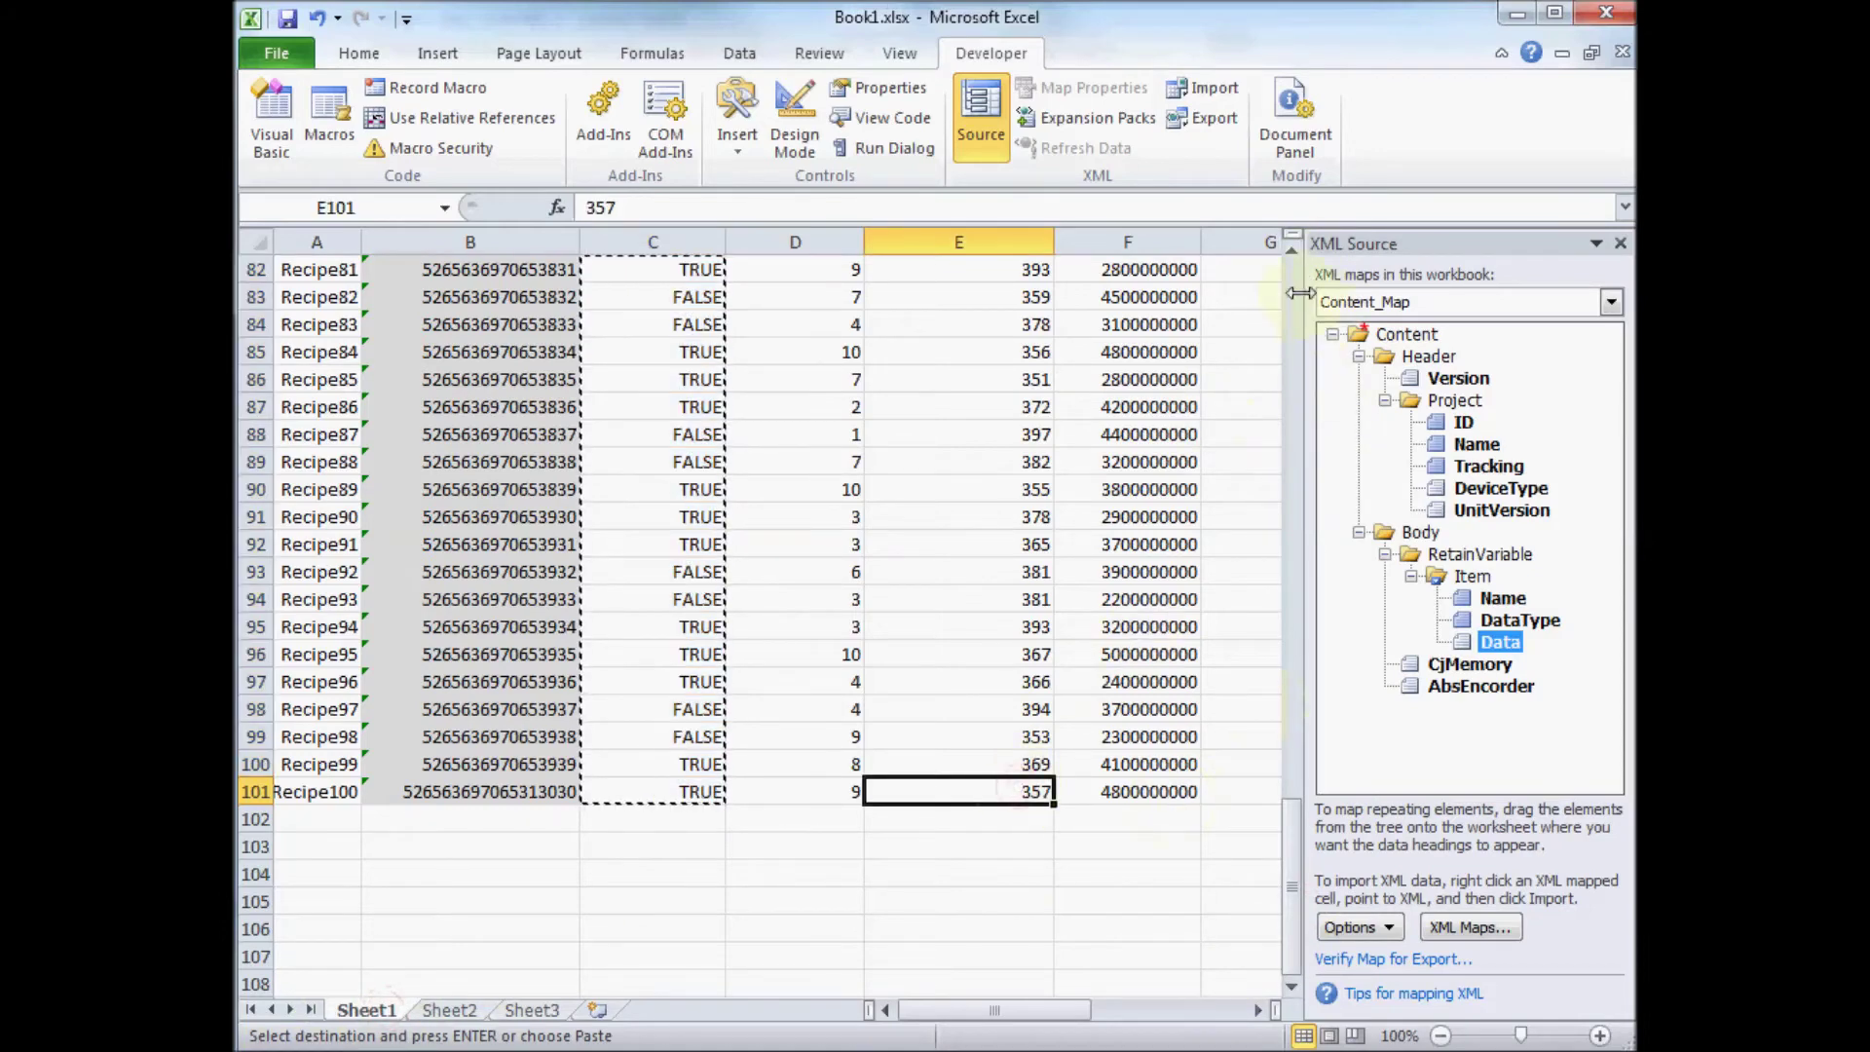
pyautogui.click(1293, 287)
pyautogui.keyDown('shift'); pyautogui.click(945, 297); pyautogui.keyUp('shift')
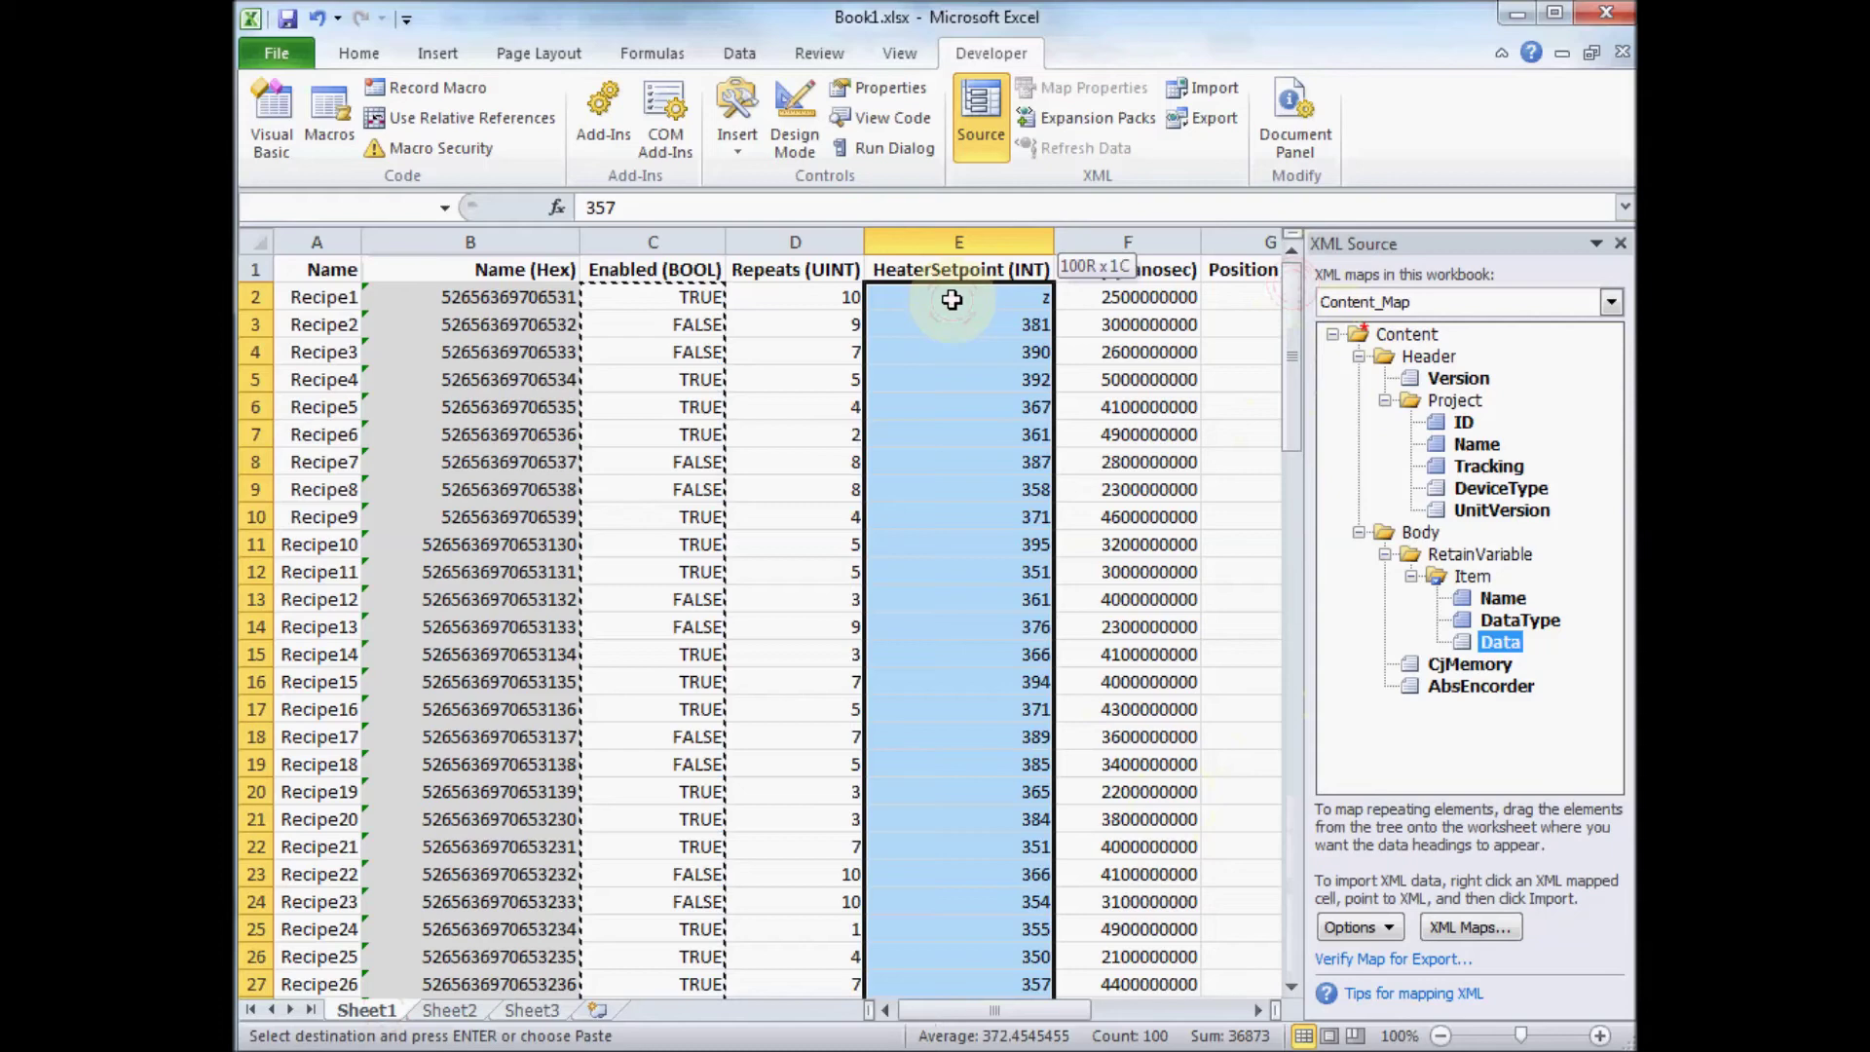
pyautogui.click(950, 297)
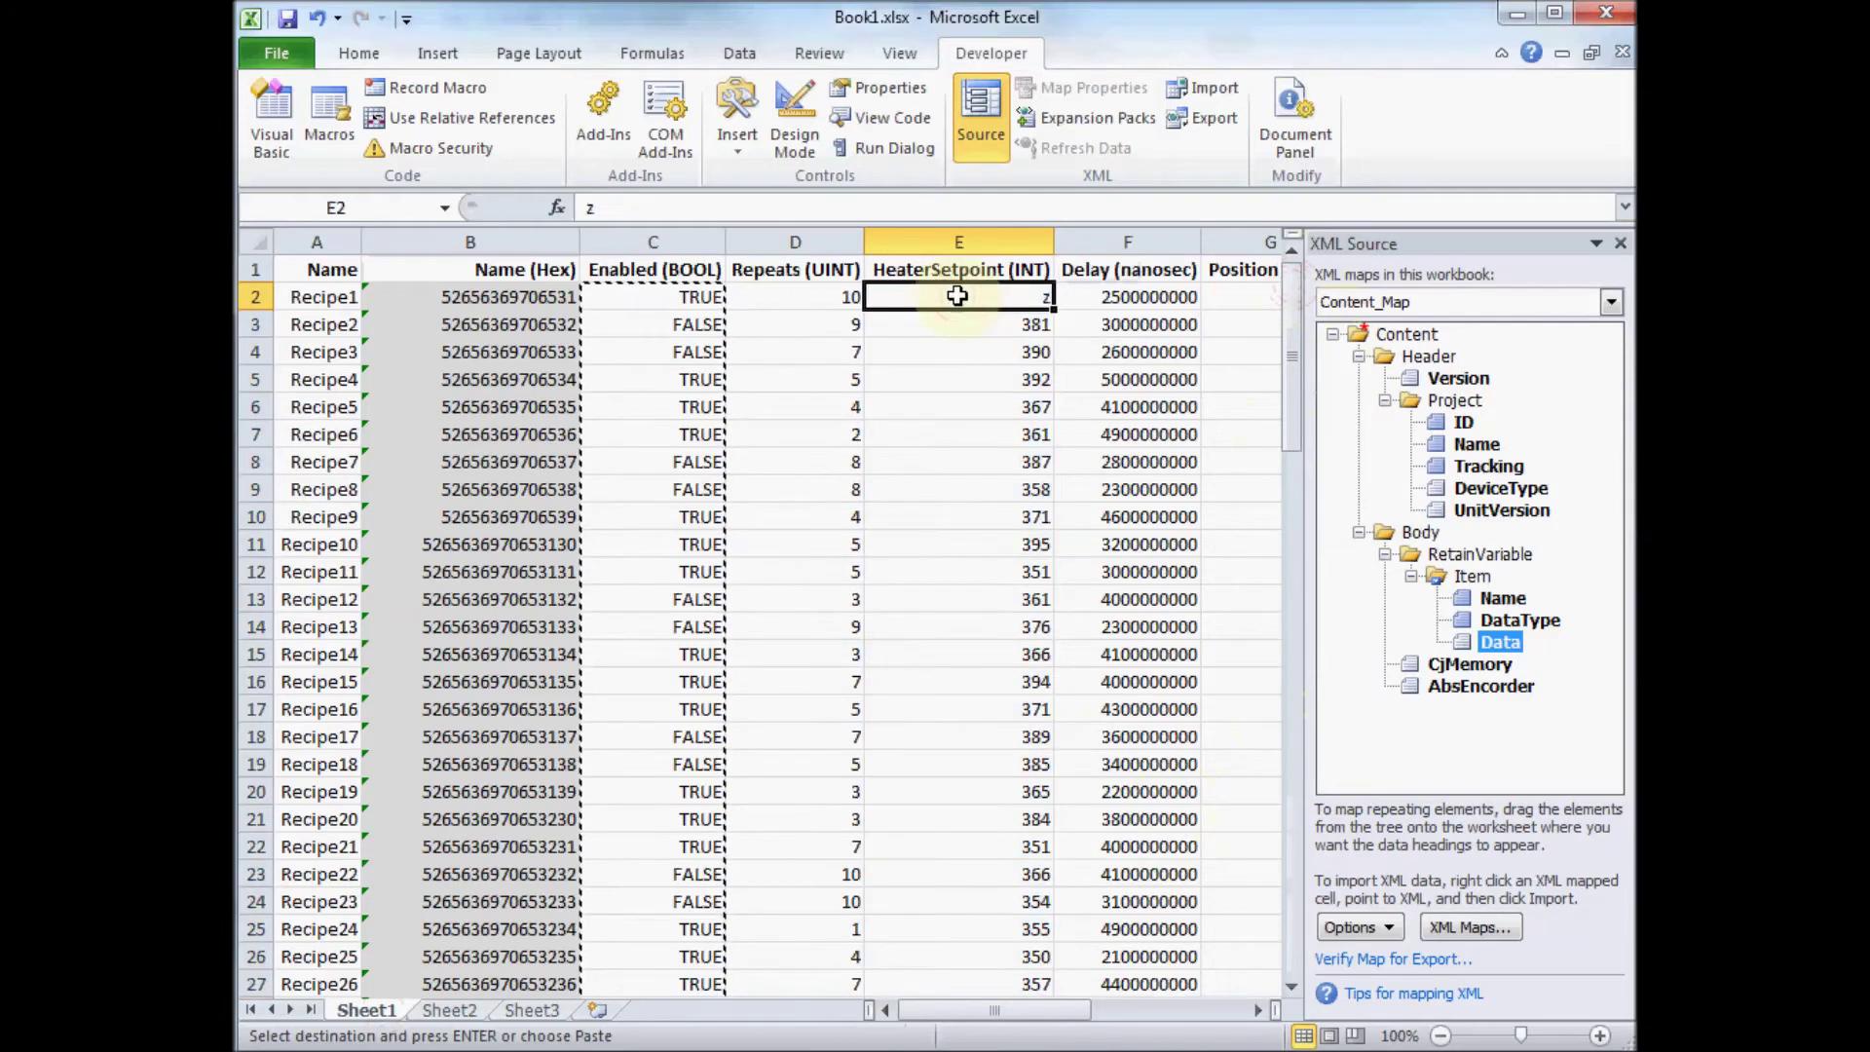
pyautogui.write('200')
pyautogui.press('Return')
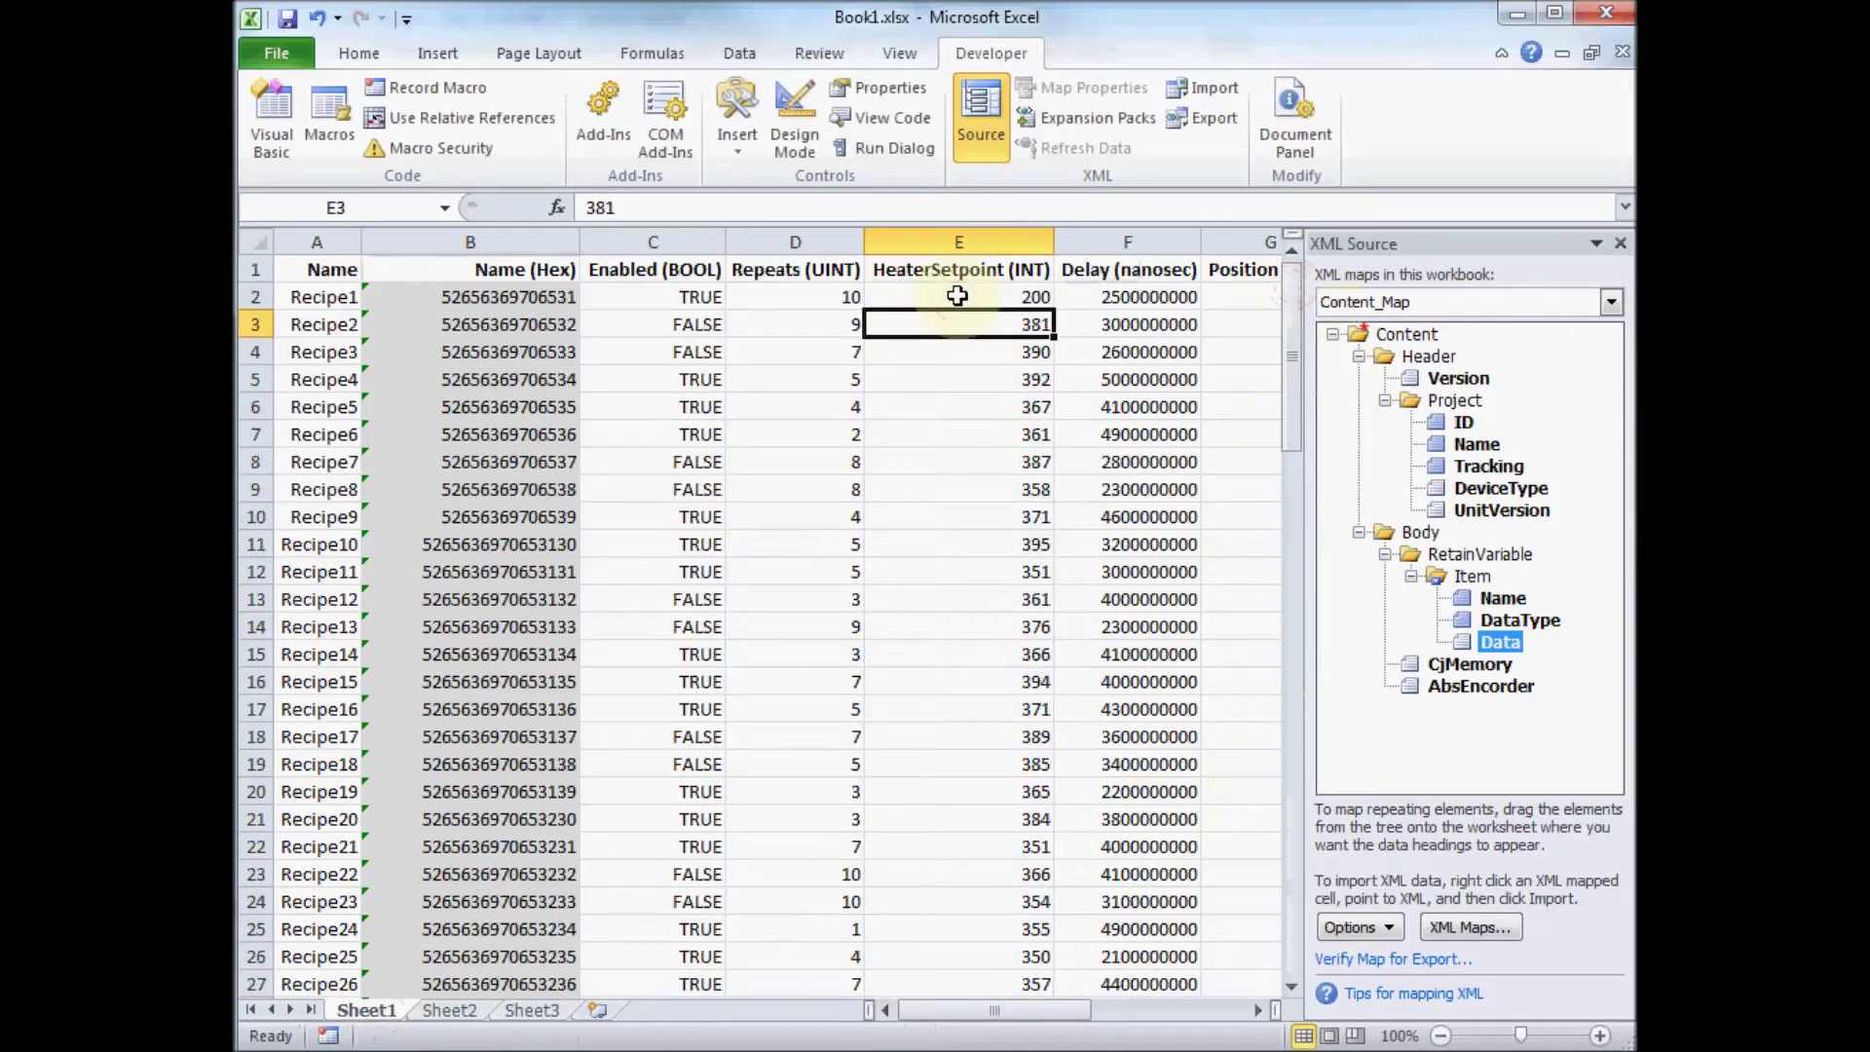
pyautogui.press('Up')
# - Copy HeaterSetpoint values E2:E101 and paste them into Sheet2's Data rows starting at C104
pyautogui.click(1289, 930)
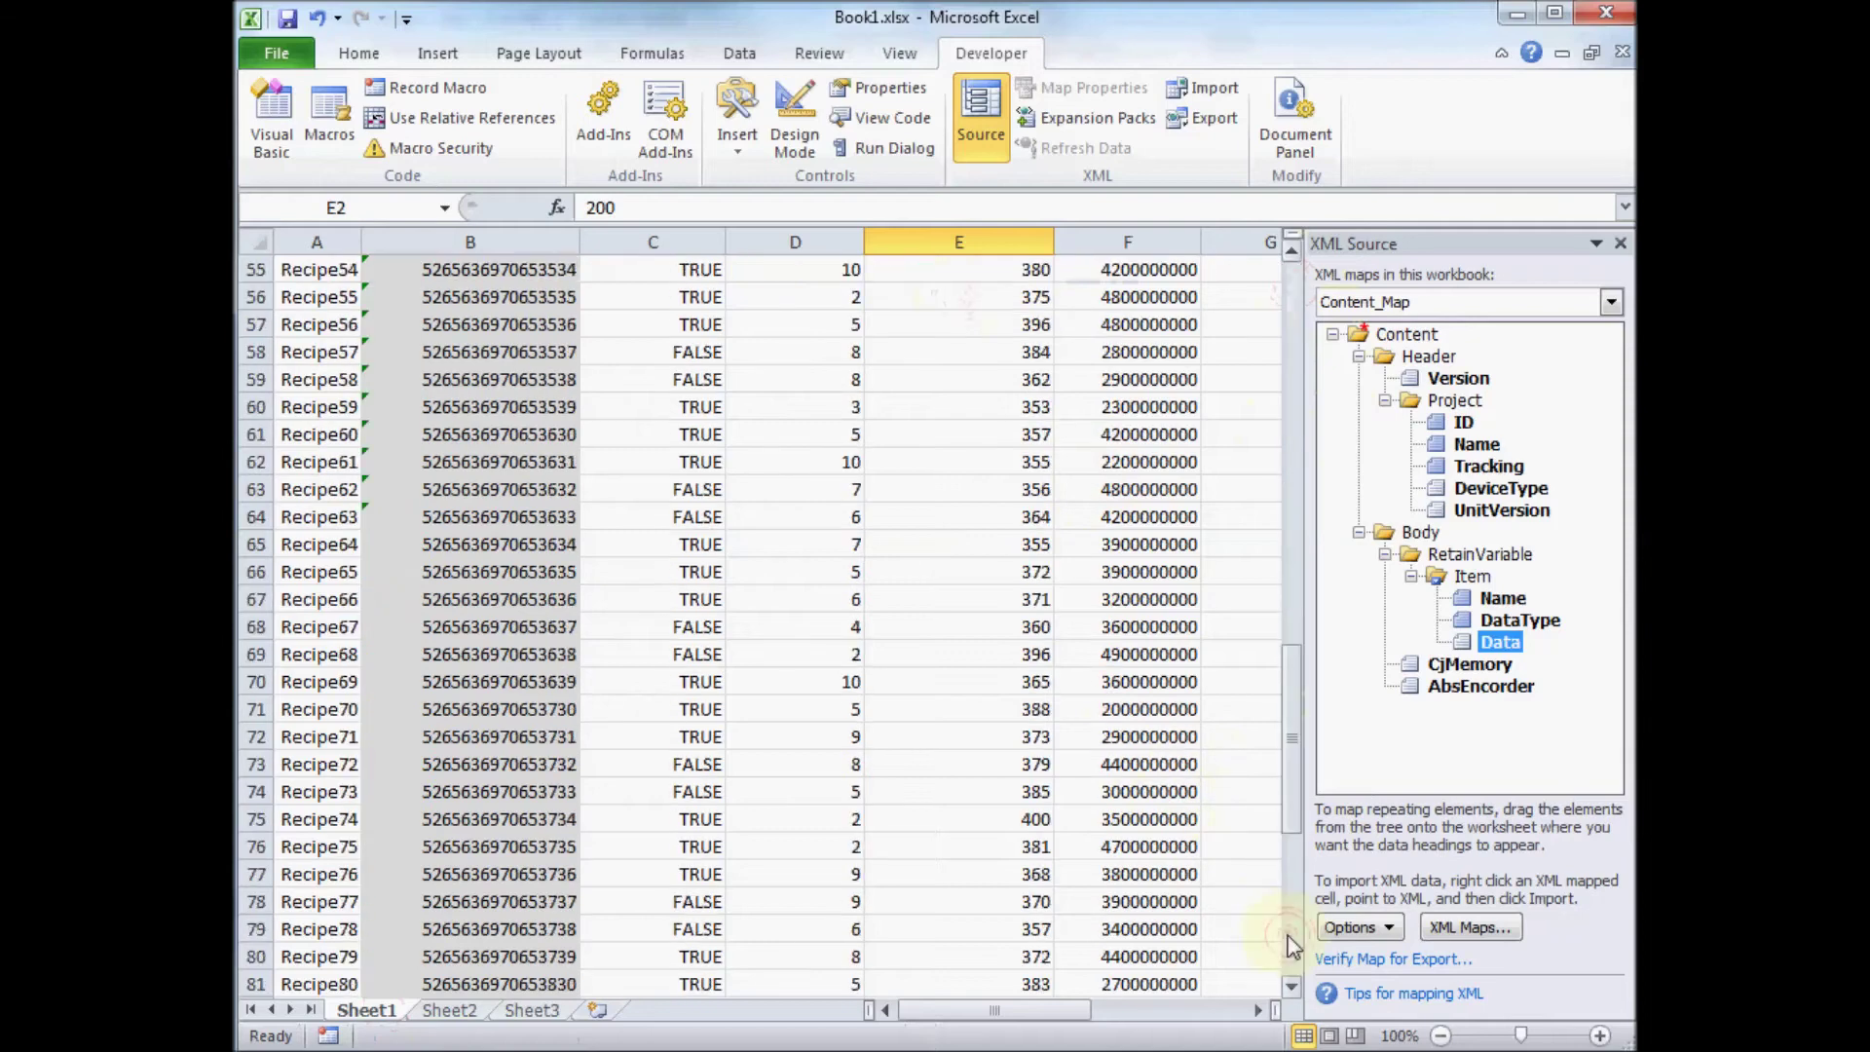
pyautogui.keyDown('shift'); pyautogui.click(1003, 793); pyautogui.keyUp('shift')
pyautogui.hotkey('ctrl', 'c')
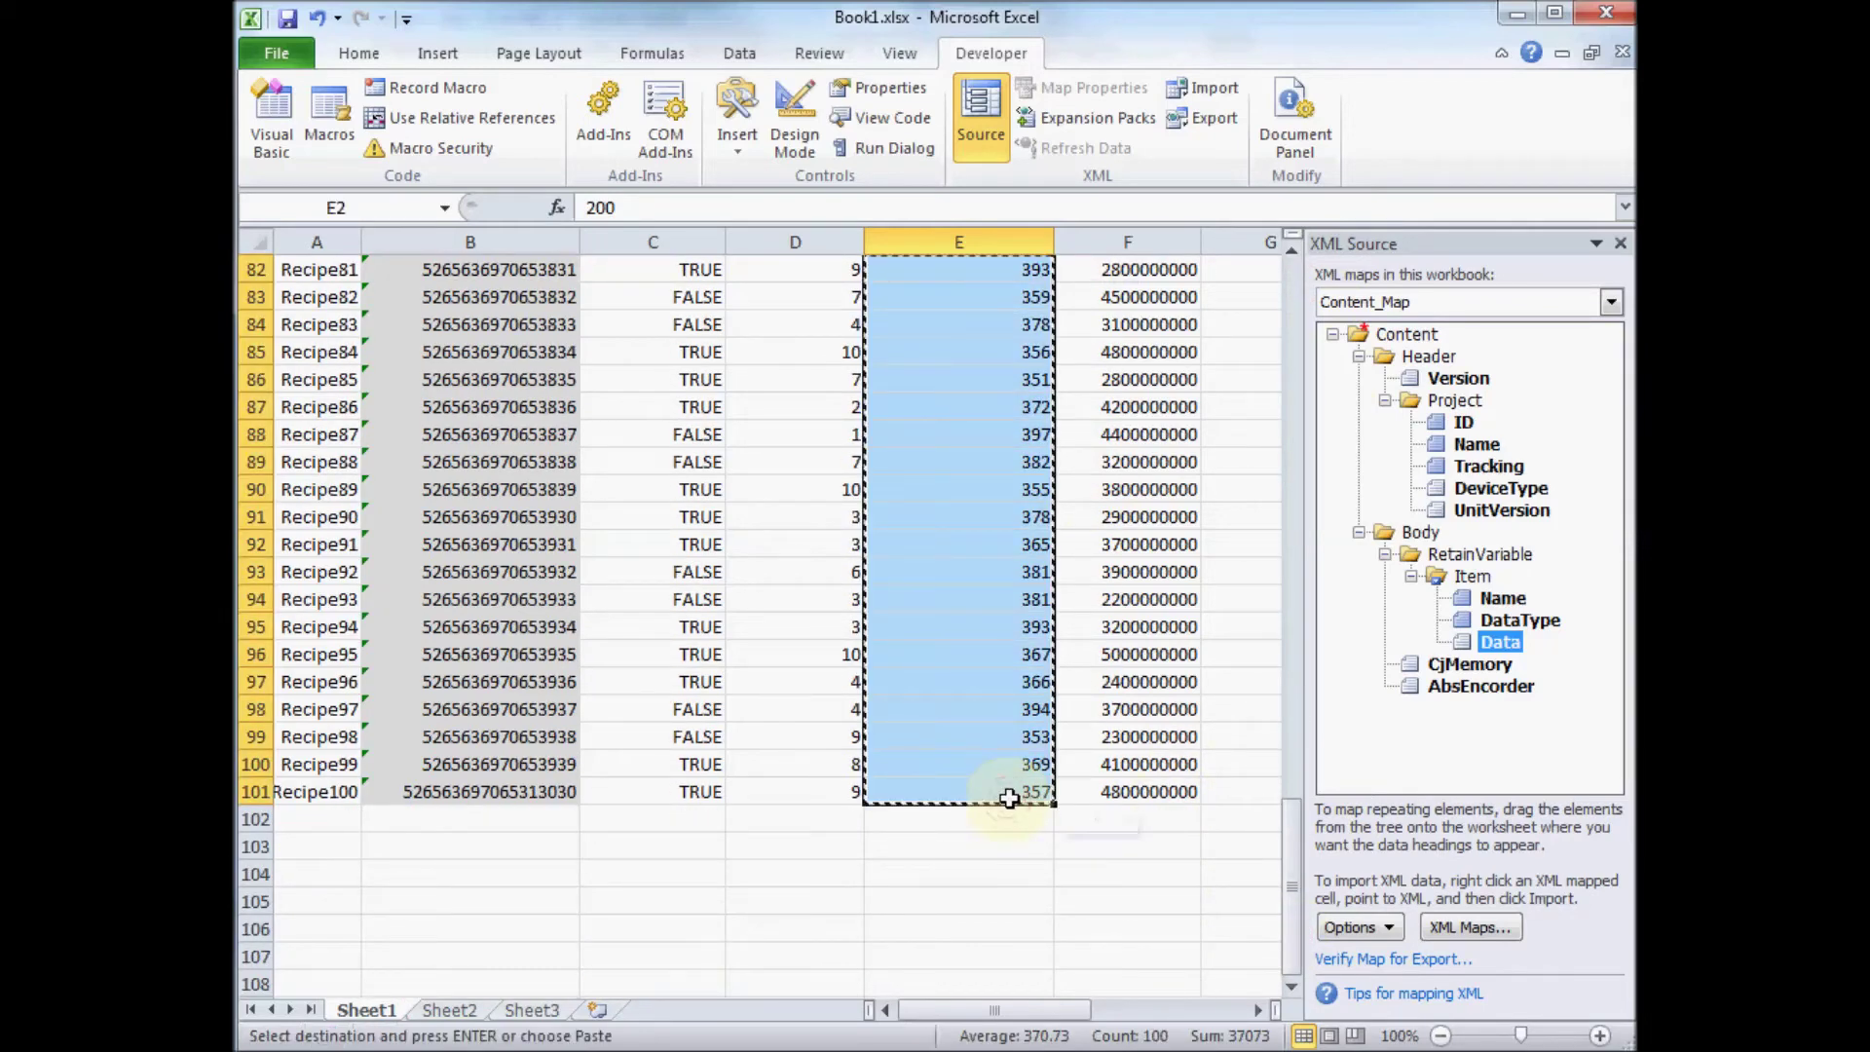
pyautogui.click(450, 1010)
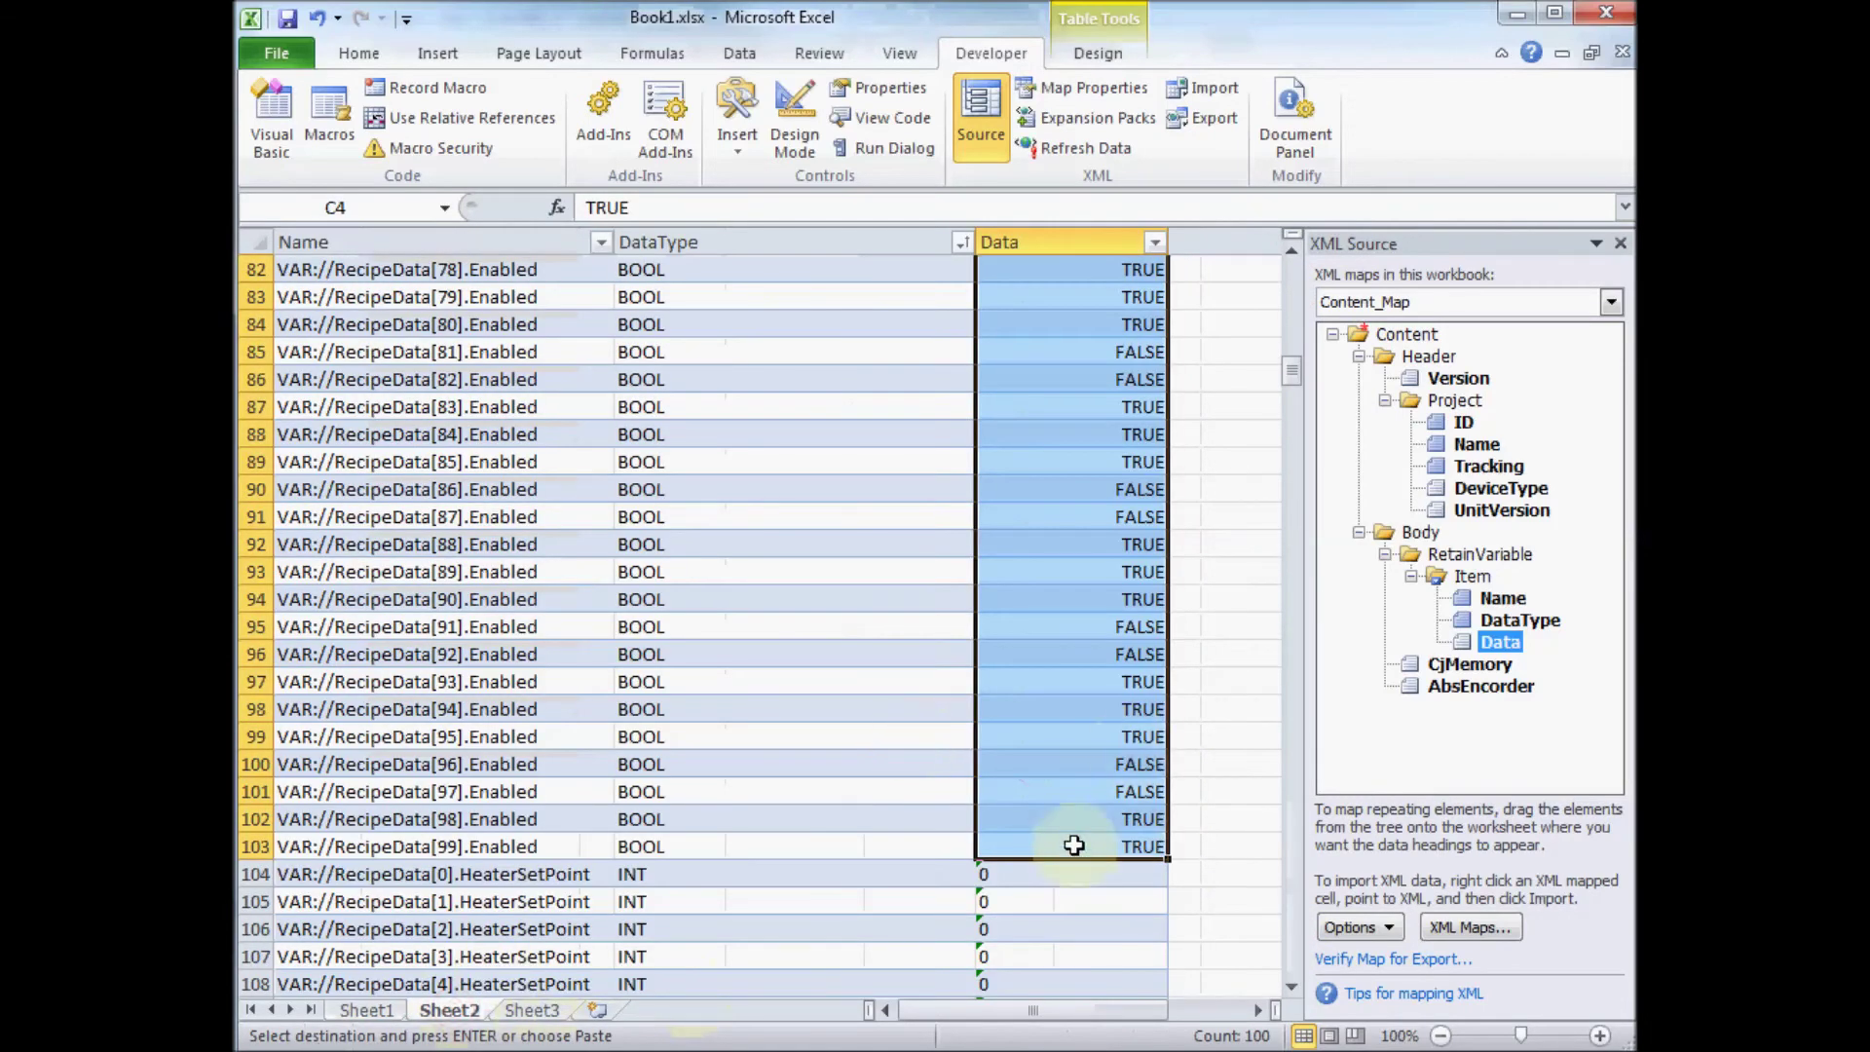
pyautogui.click(1058, 872)
pyautogui.hotkey('ctrl', 'v')
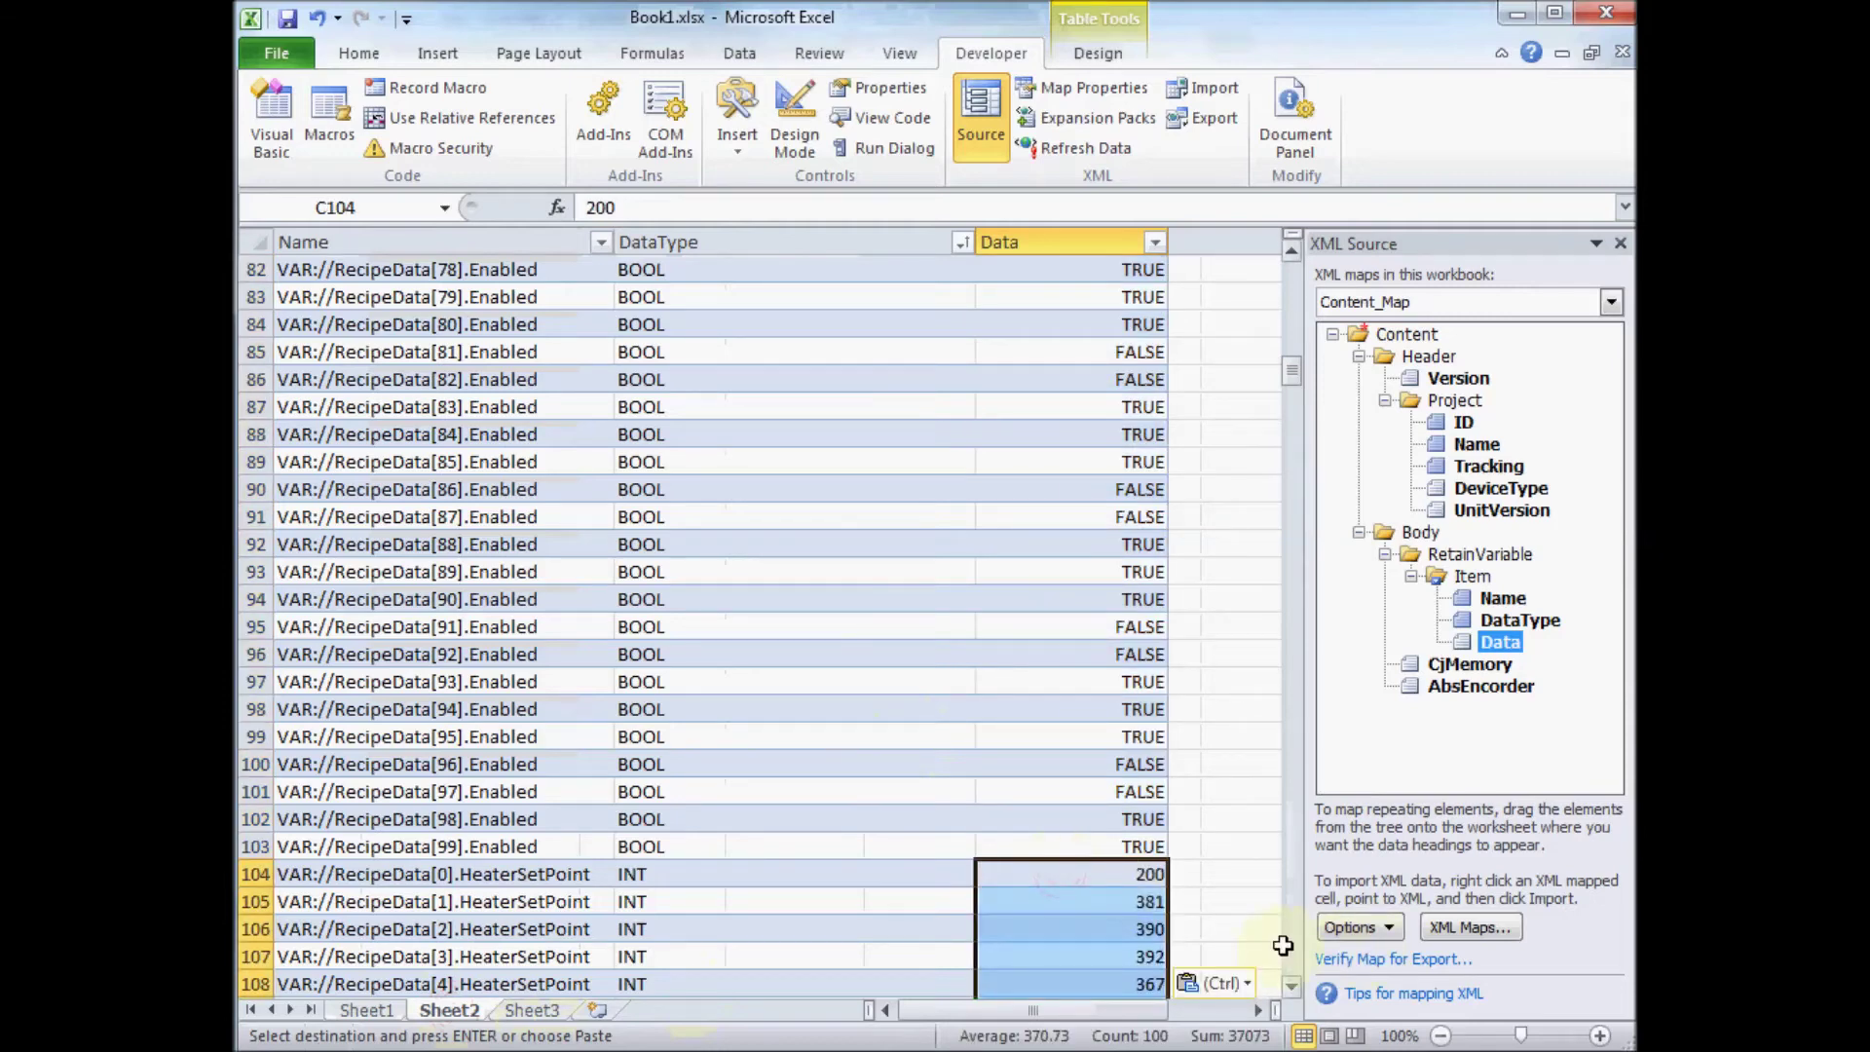
pyautogui.moveTo(1293, 950); pyautogui.dragTo(1293, 950)
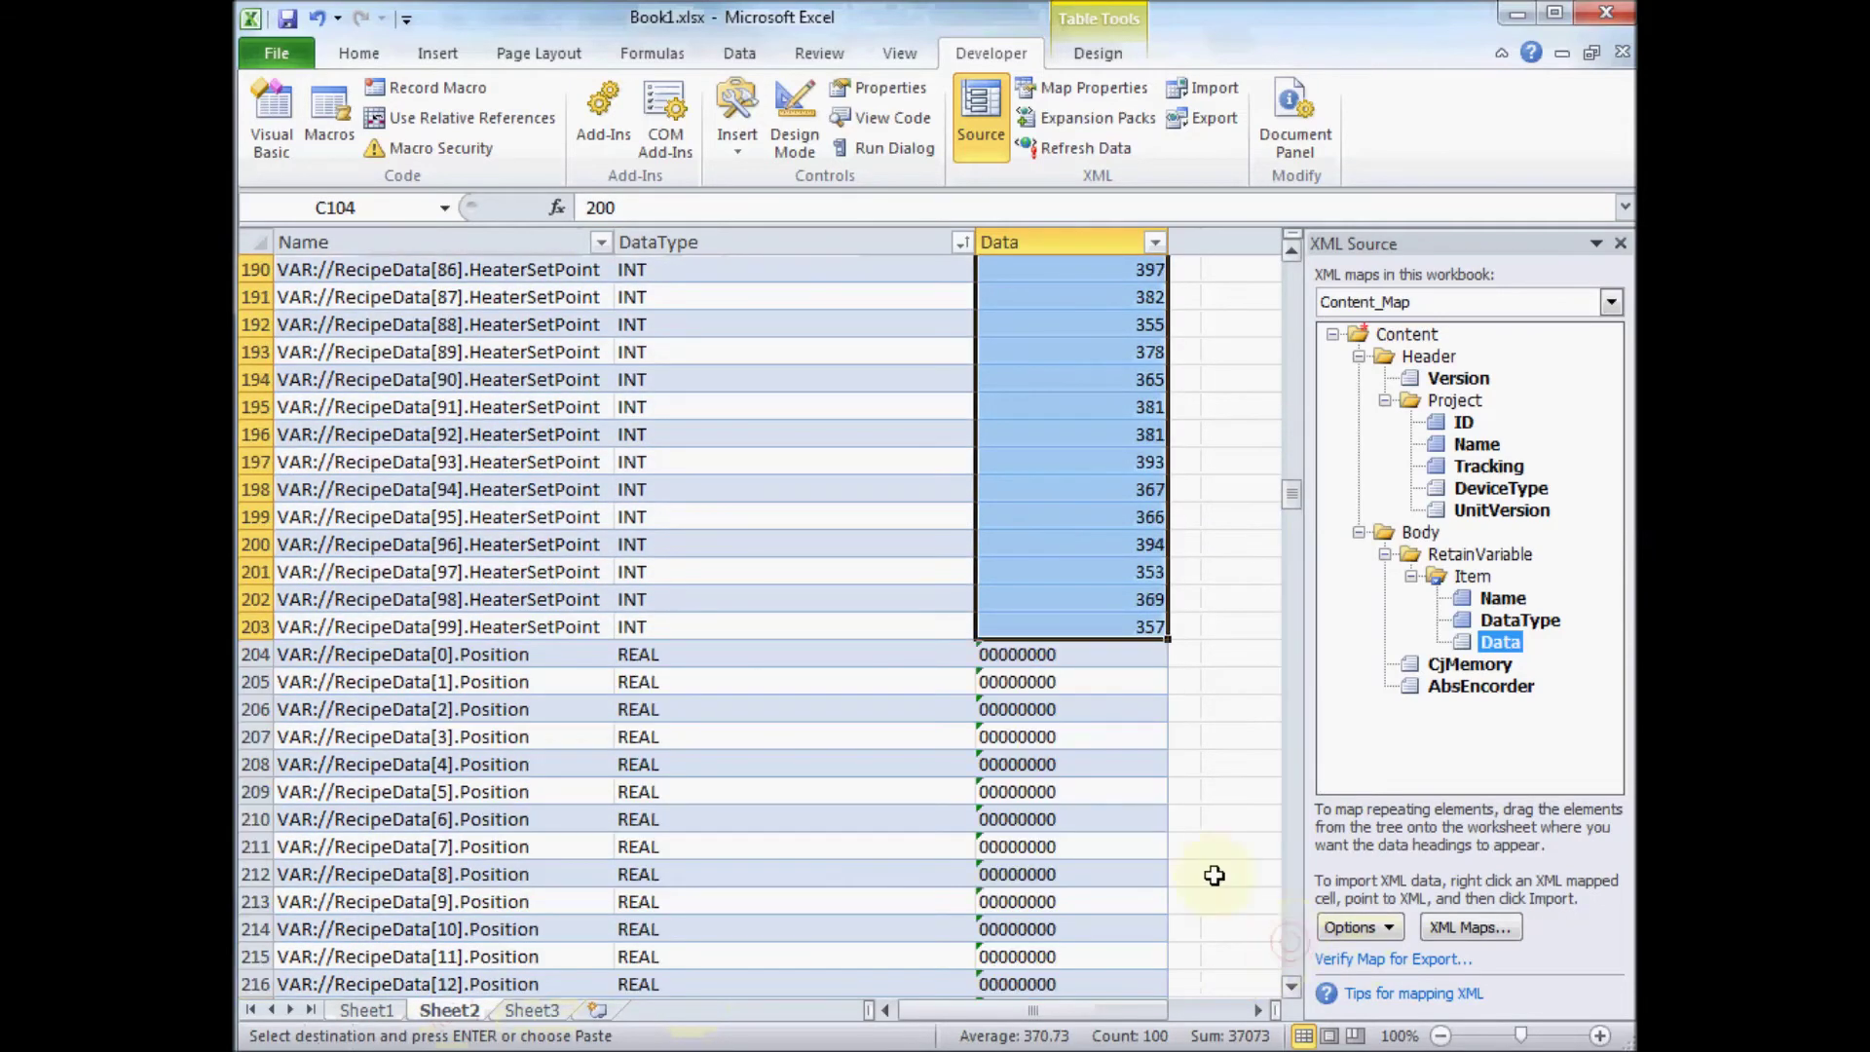
pyautogui.click(1075, 655)
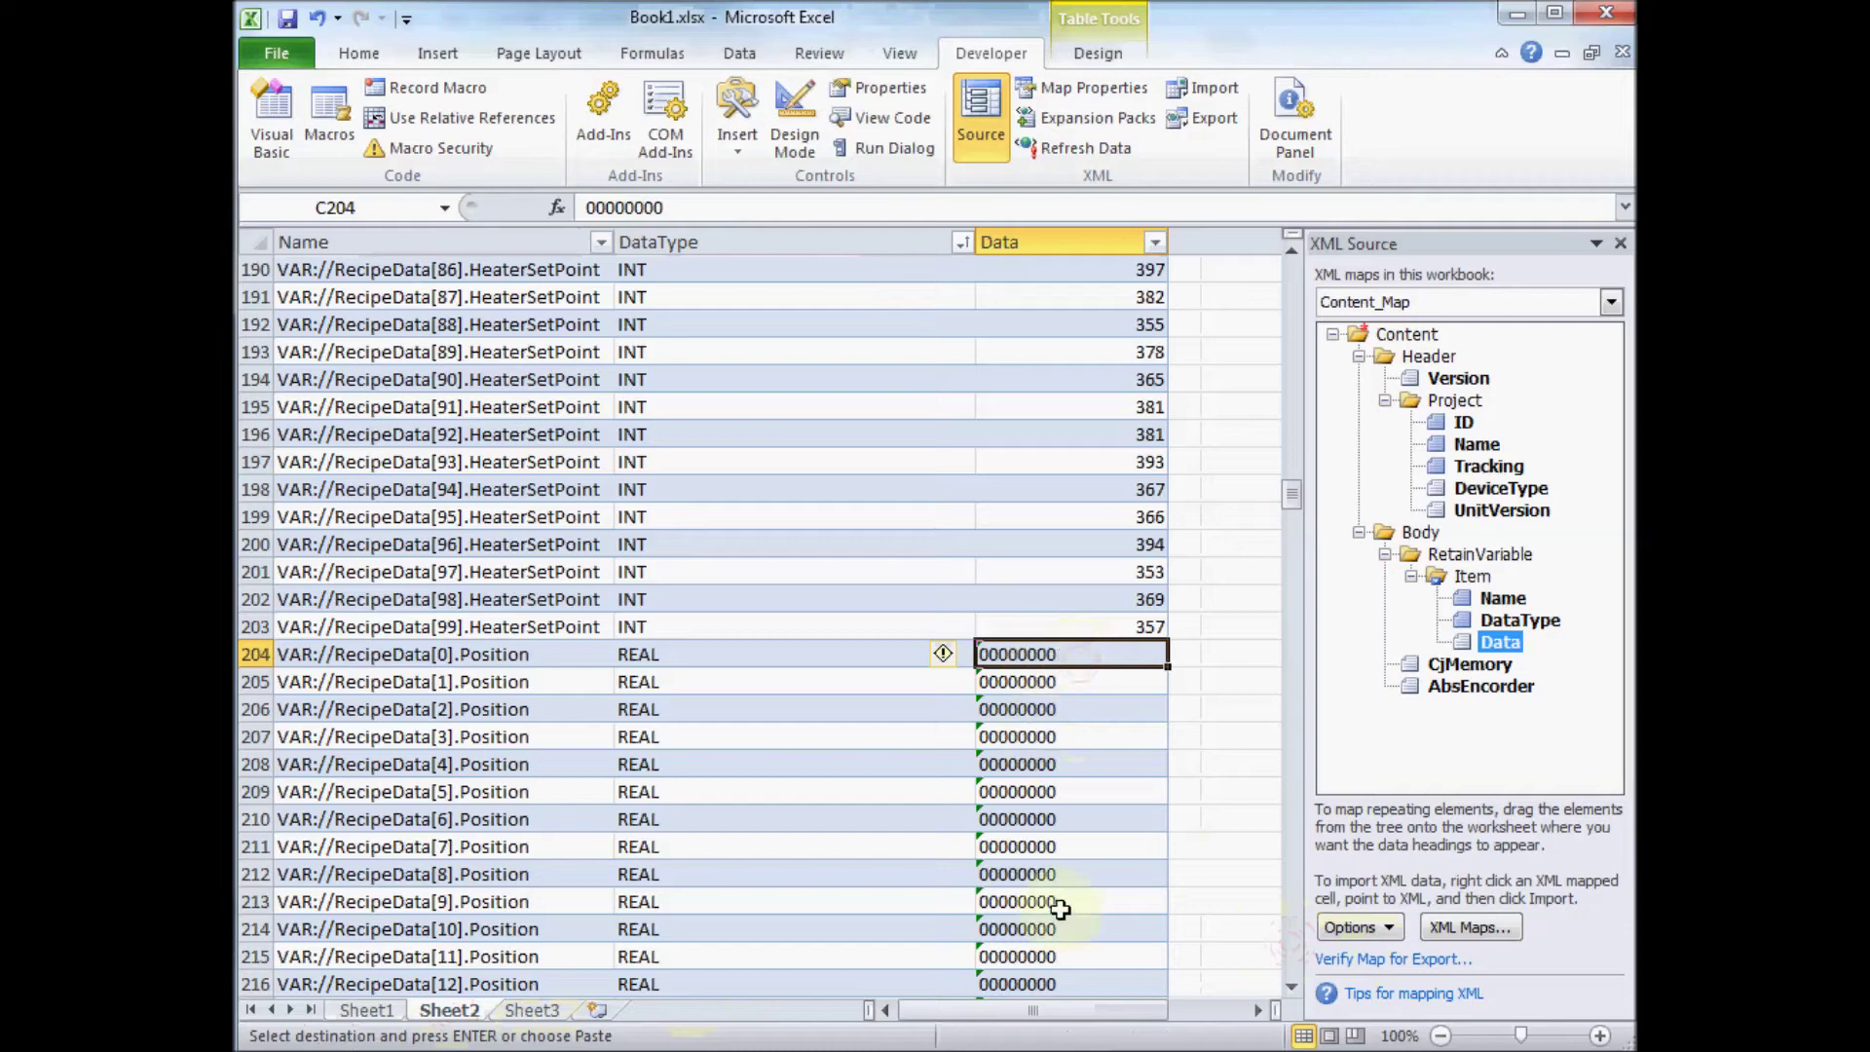
# - Paste Sheet1's Position (Hex) values H2:H101 into Sheet2's Position Data rows and review them
pyautogui.click(379, 1011)
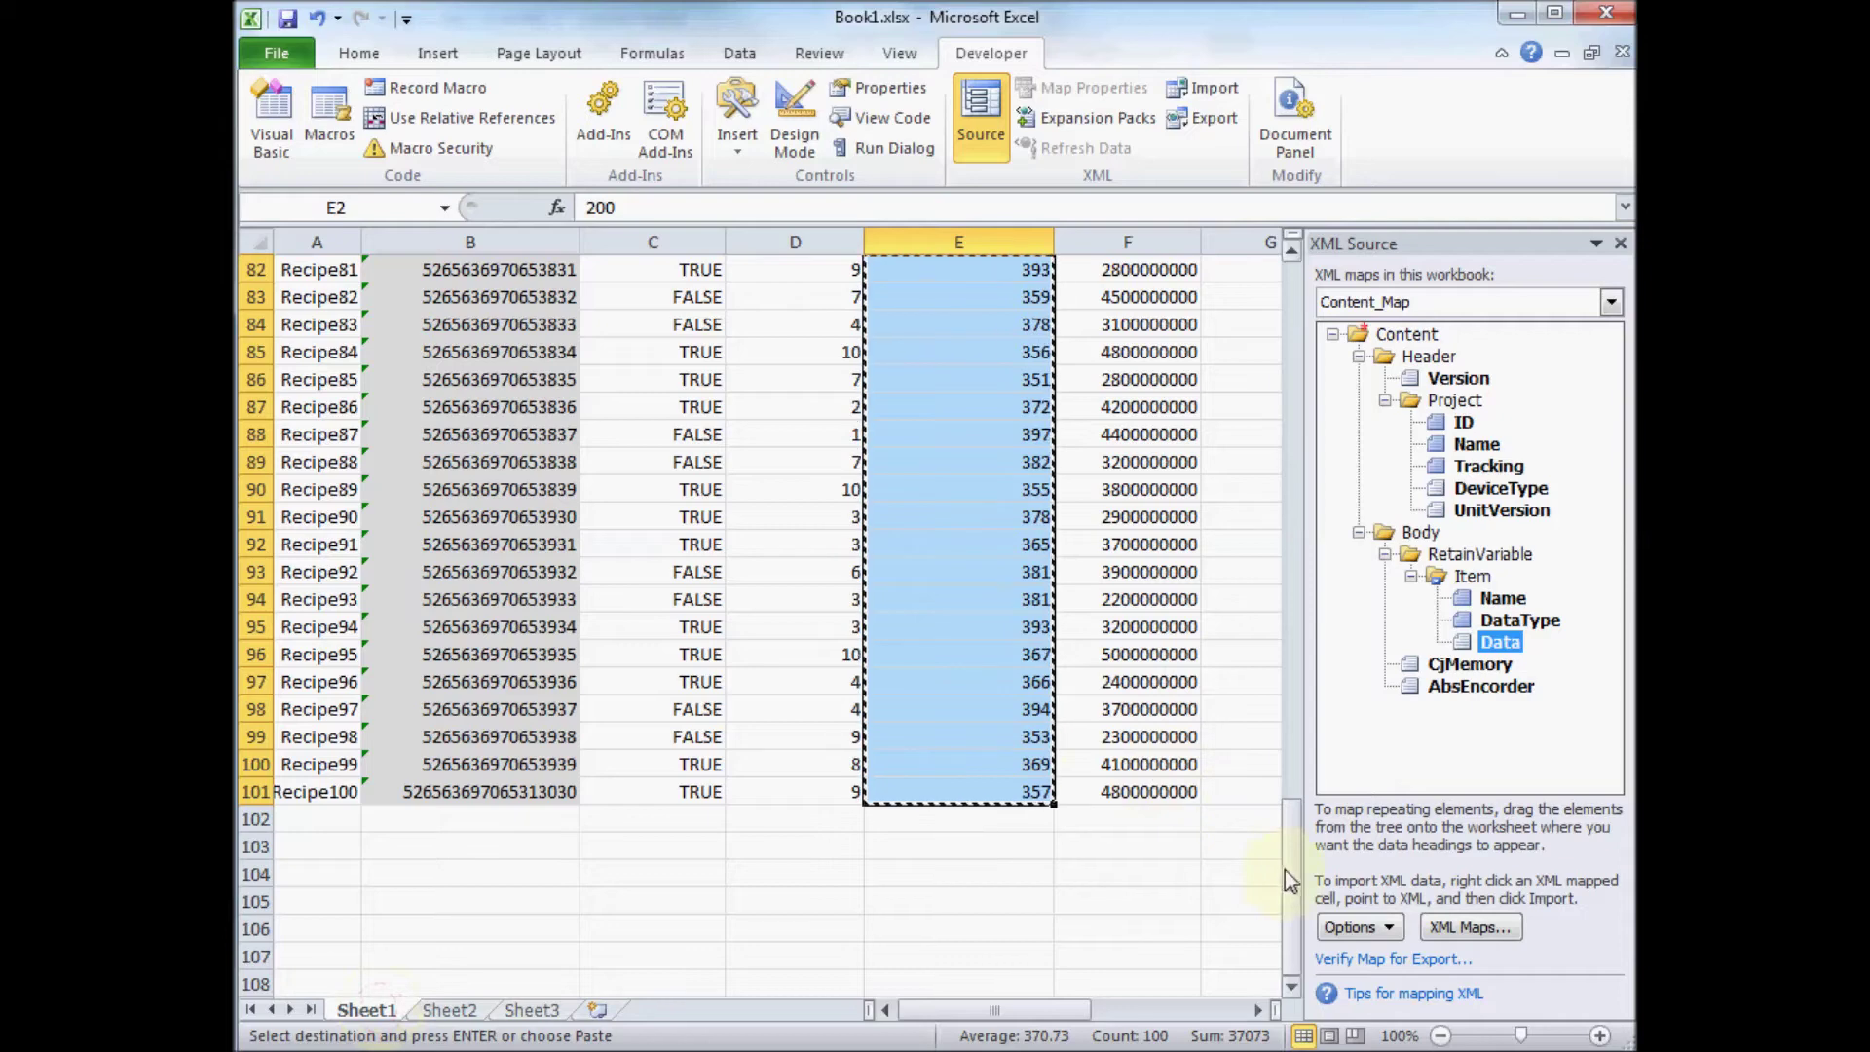
pyautogui.click(1206, 1008)
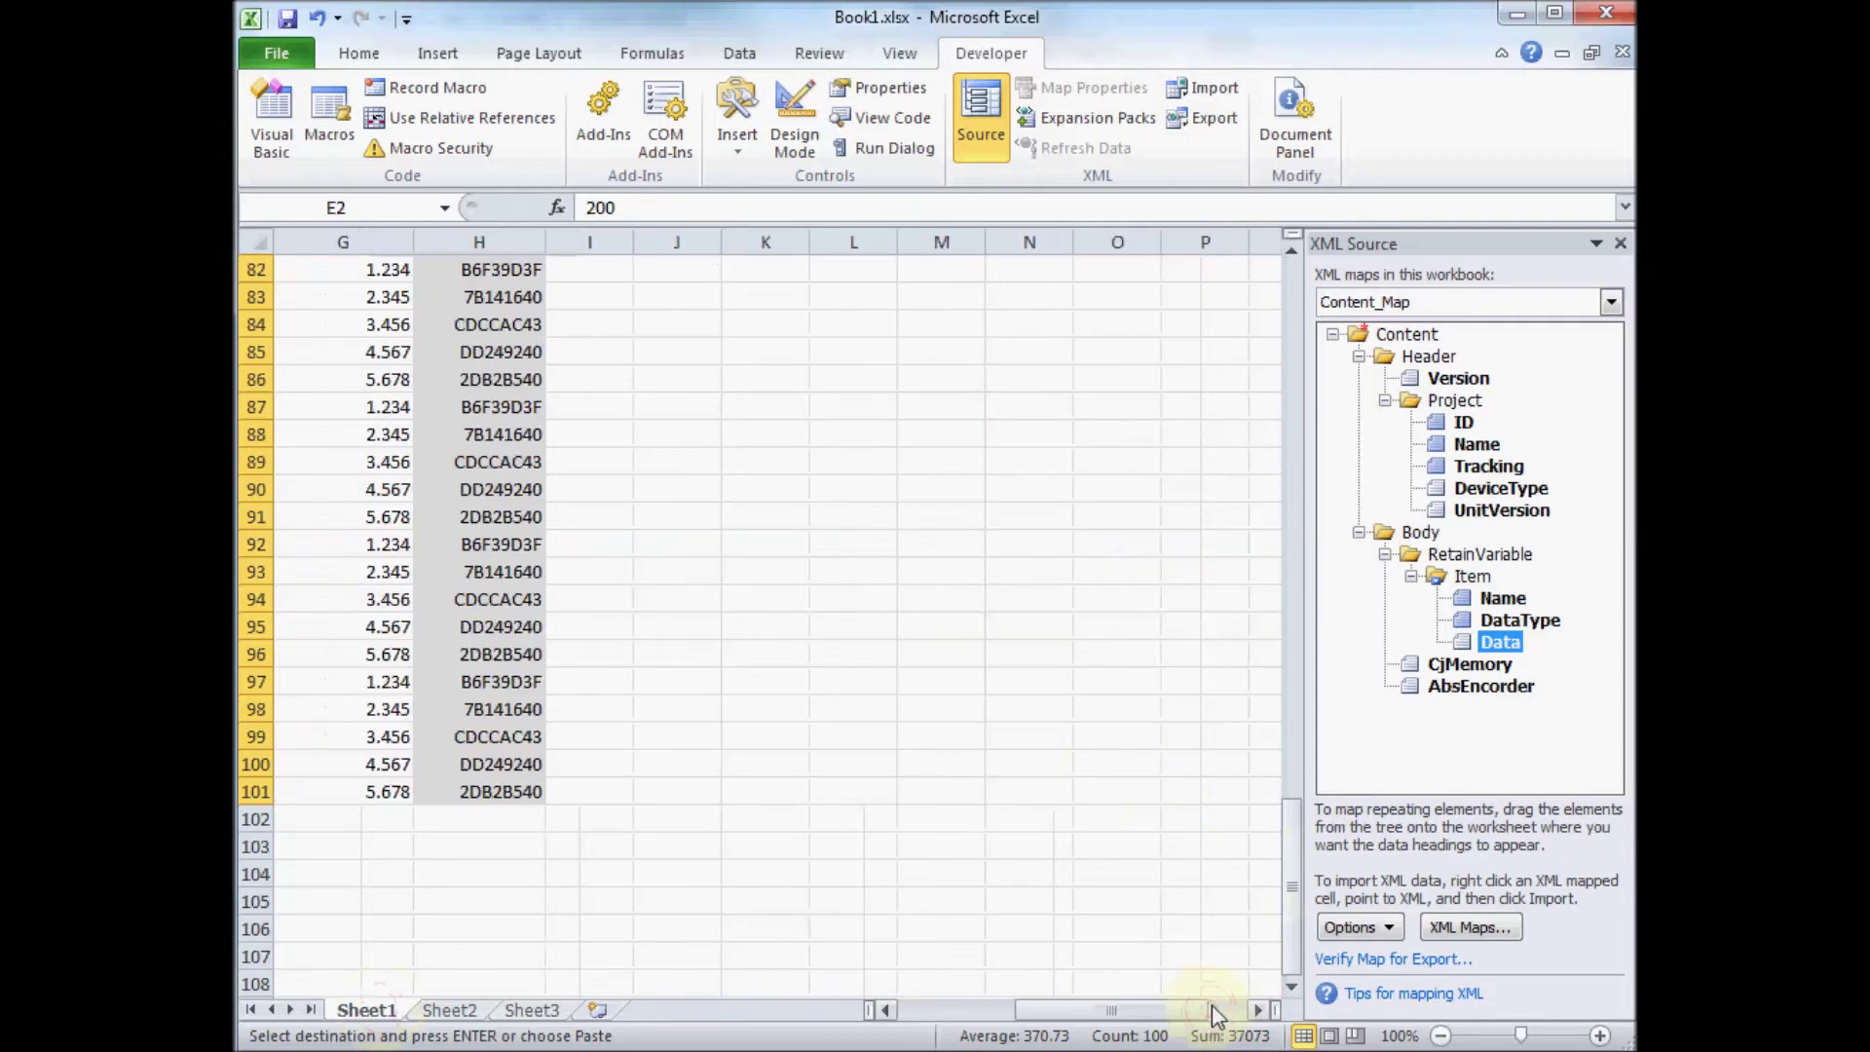
pyautogui.click(456, 792)
pyautogui.scroll(20, 1290, 297)
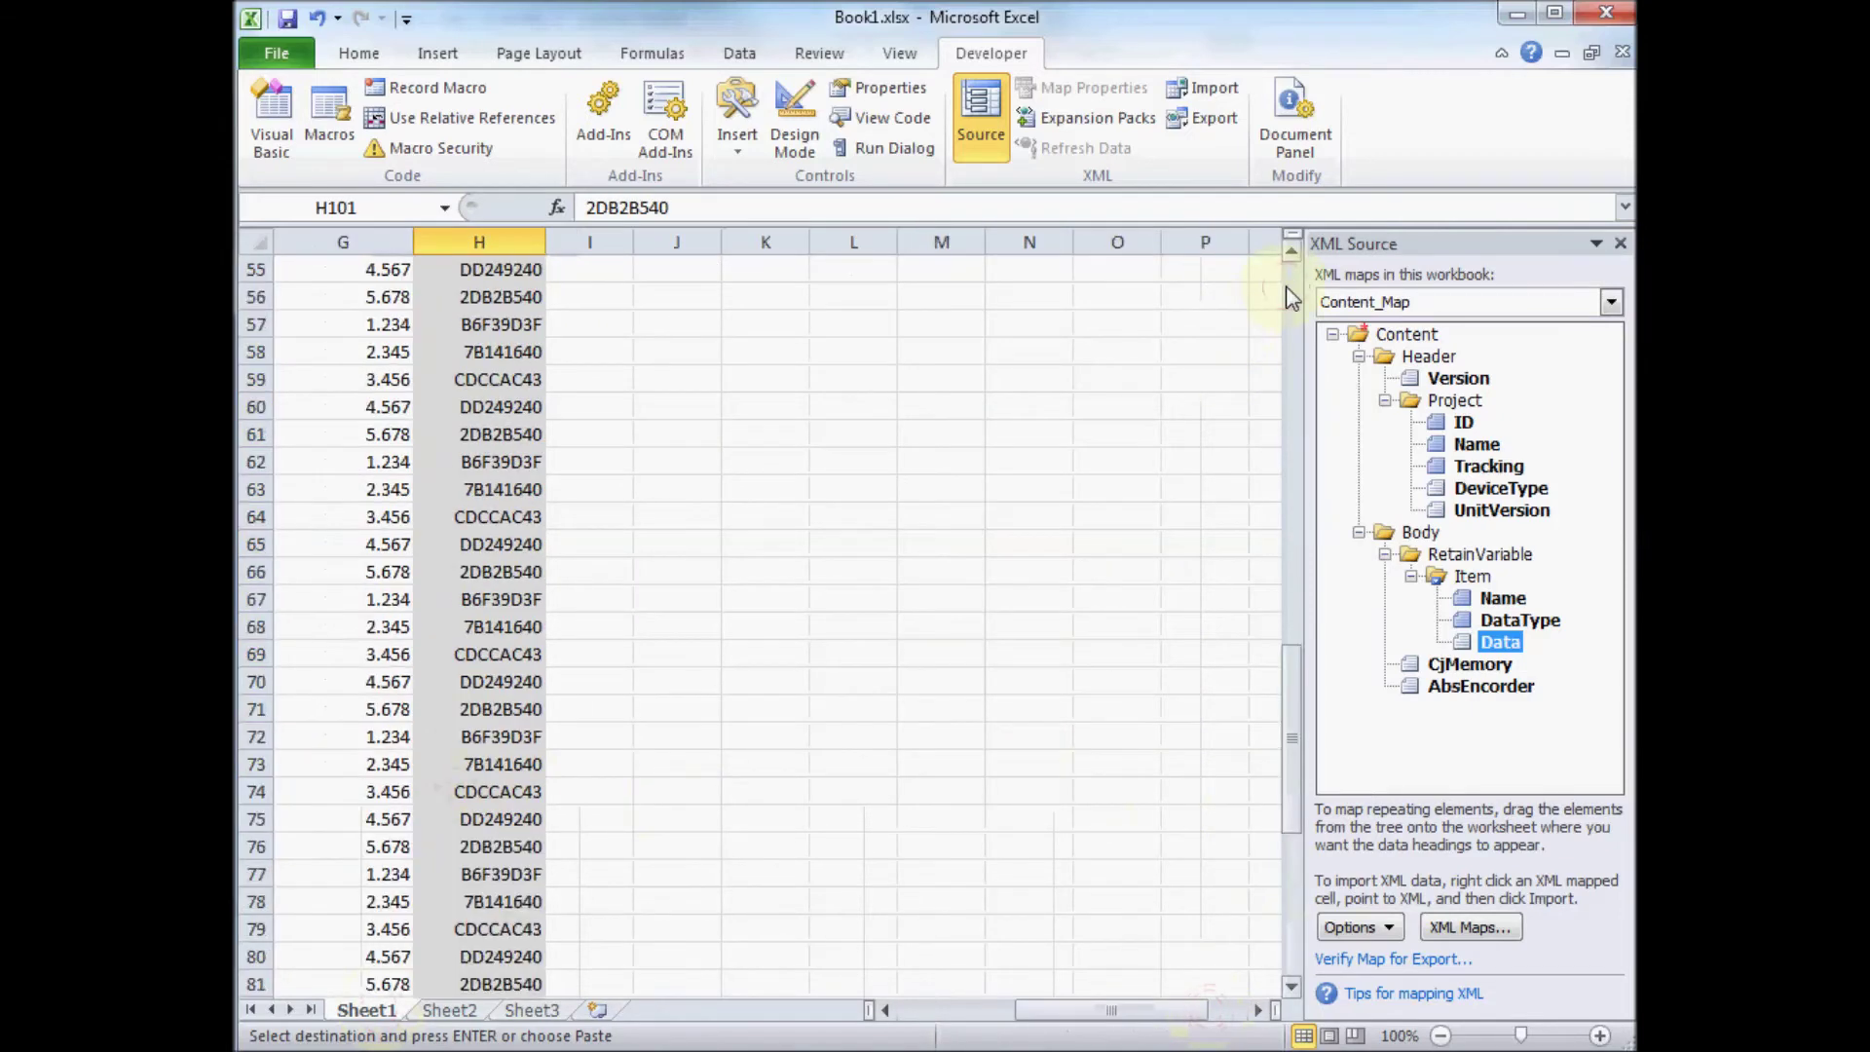
pyautogui.keyDown('shift'); pyautogui.click(431, 293); pyautogui.keyUp('shift')
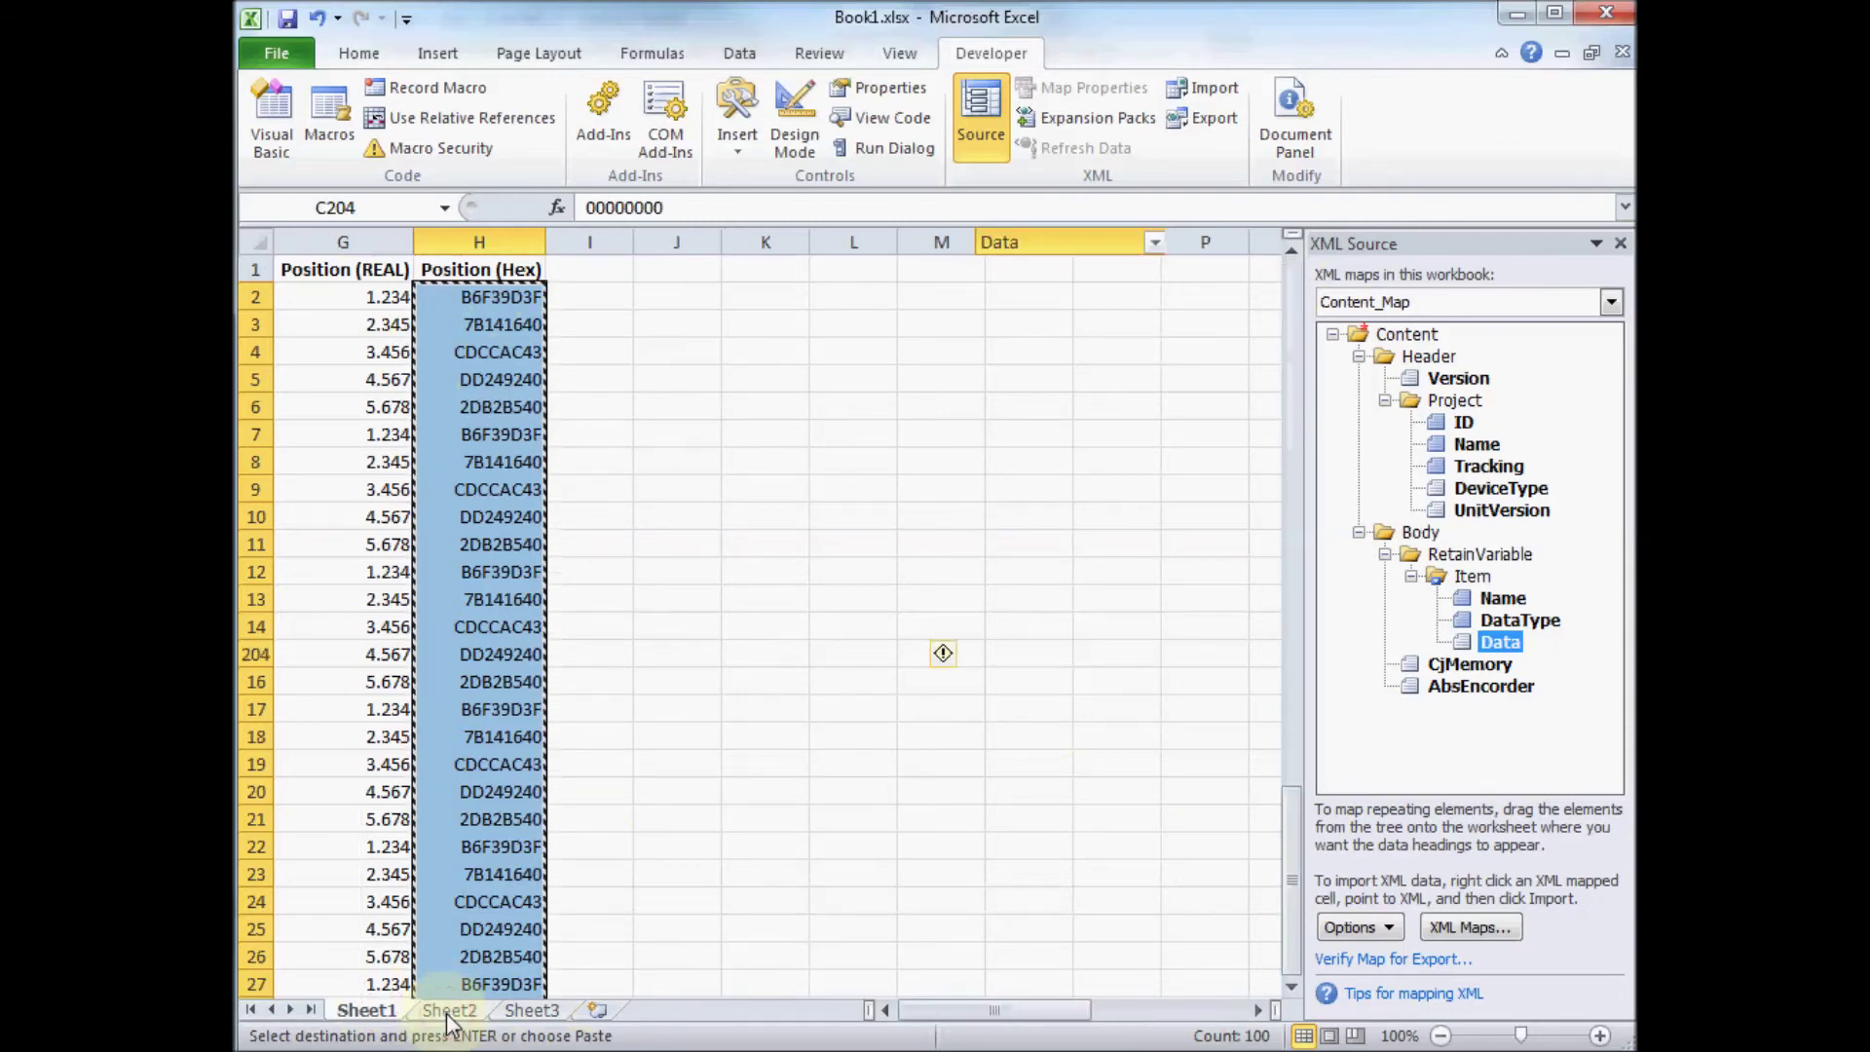
pyautogui.click(448, 1012)
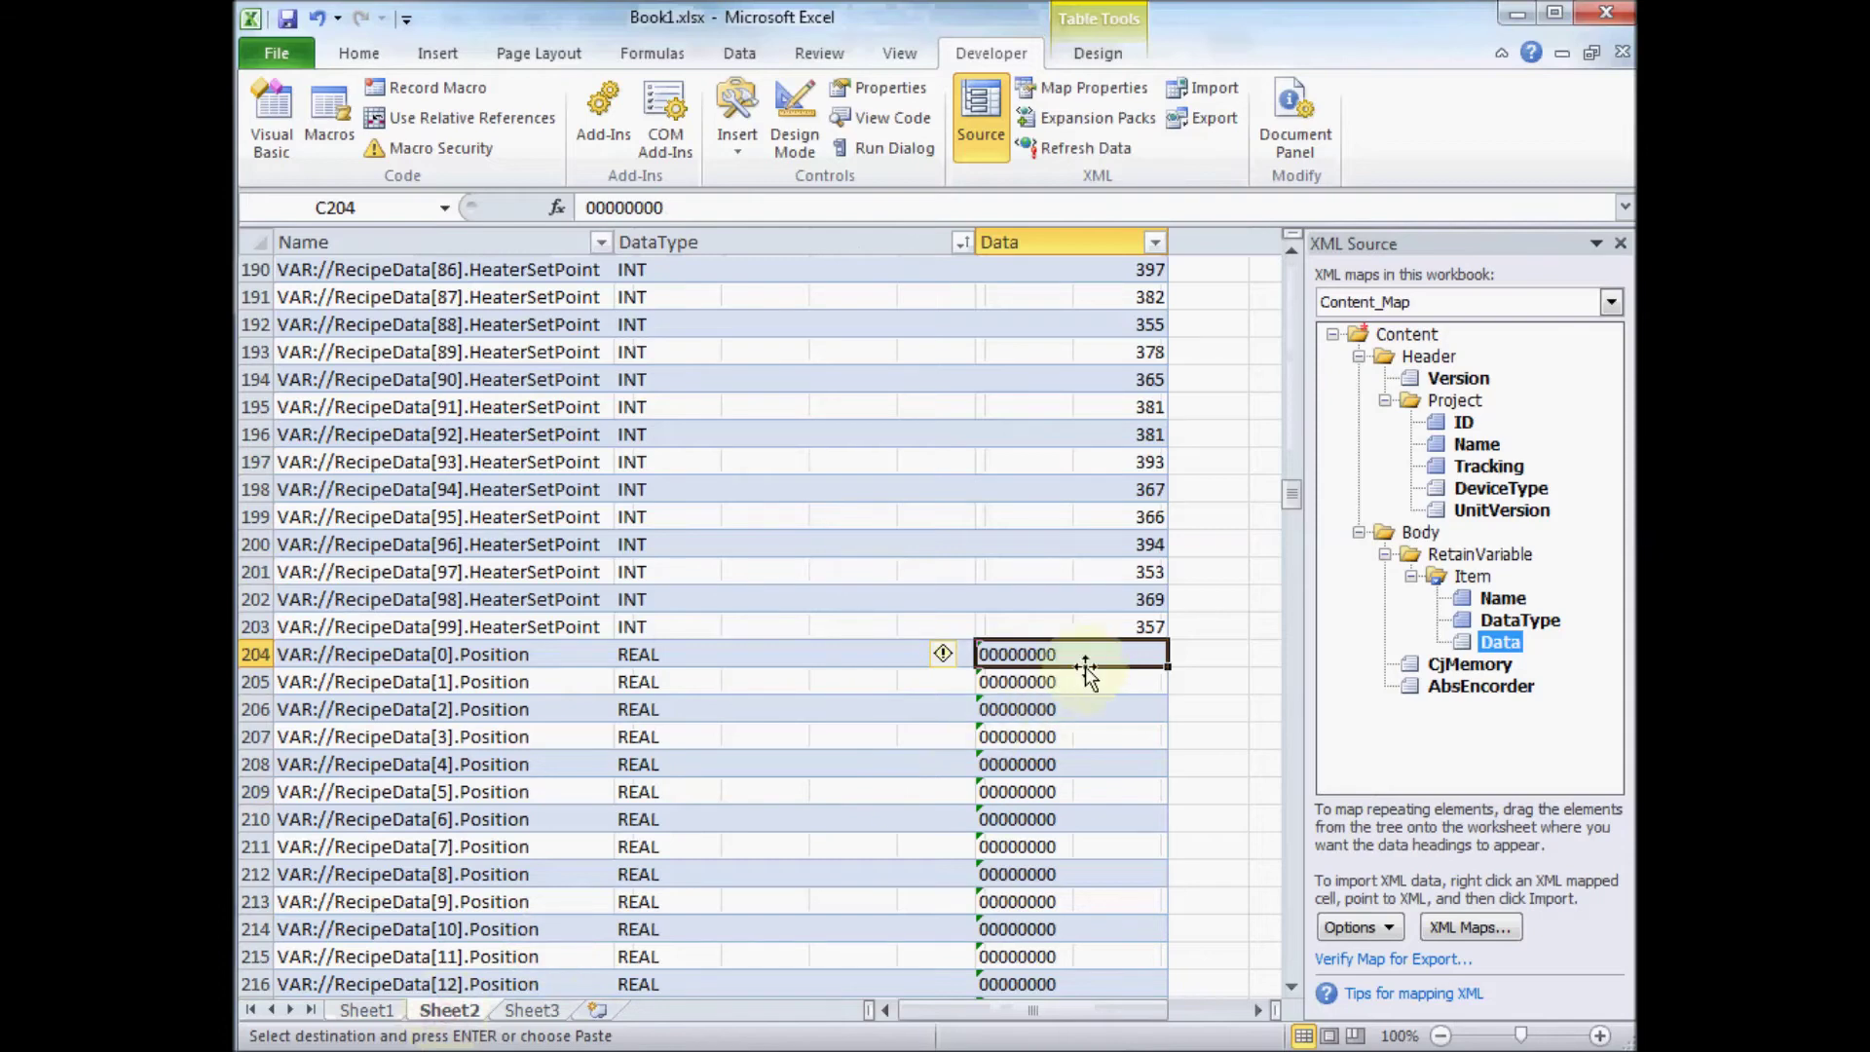
pyautogui.hotkey('ctrl', 'v')
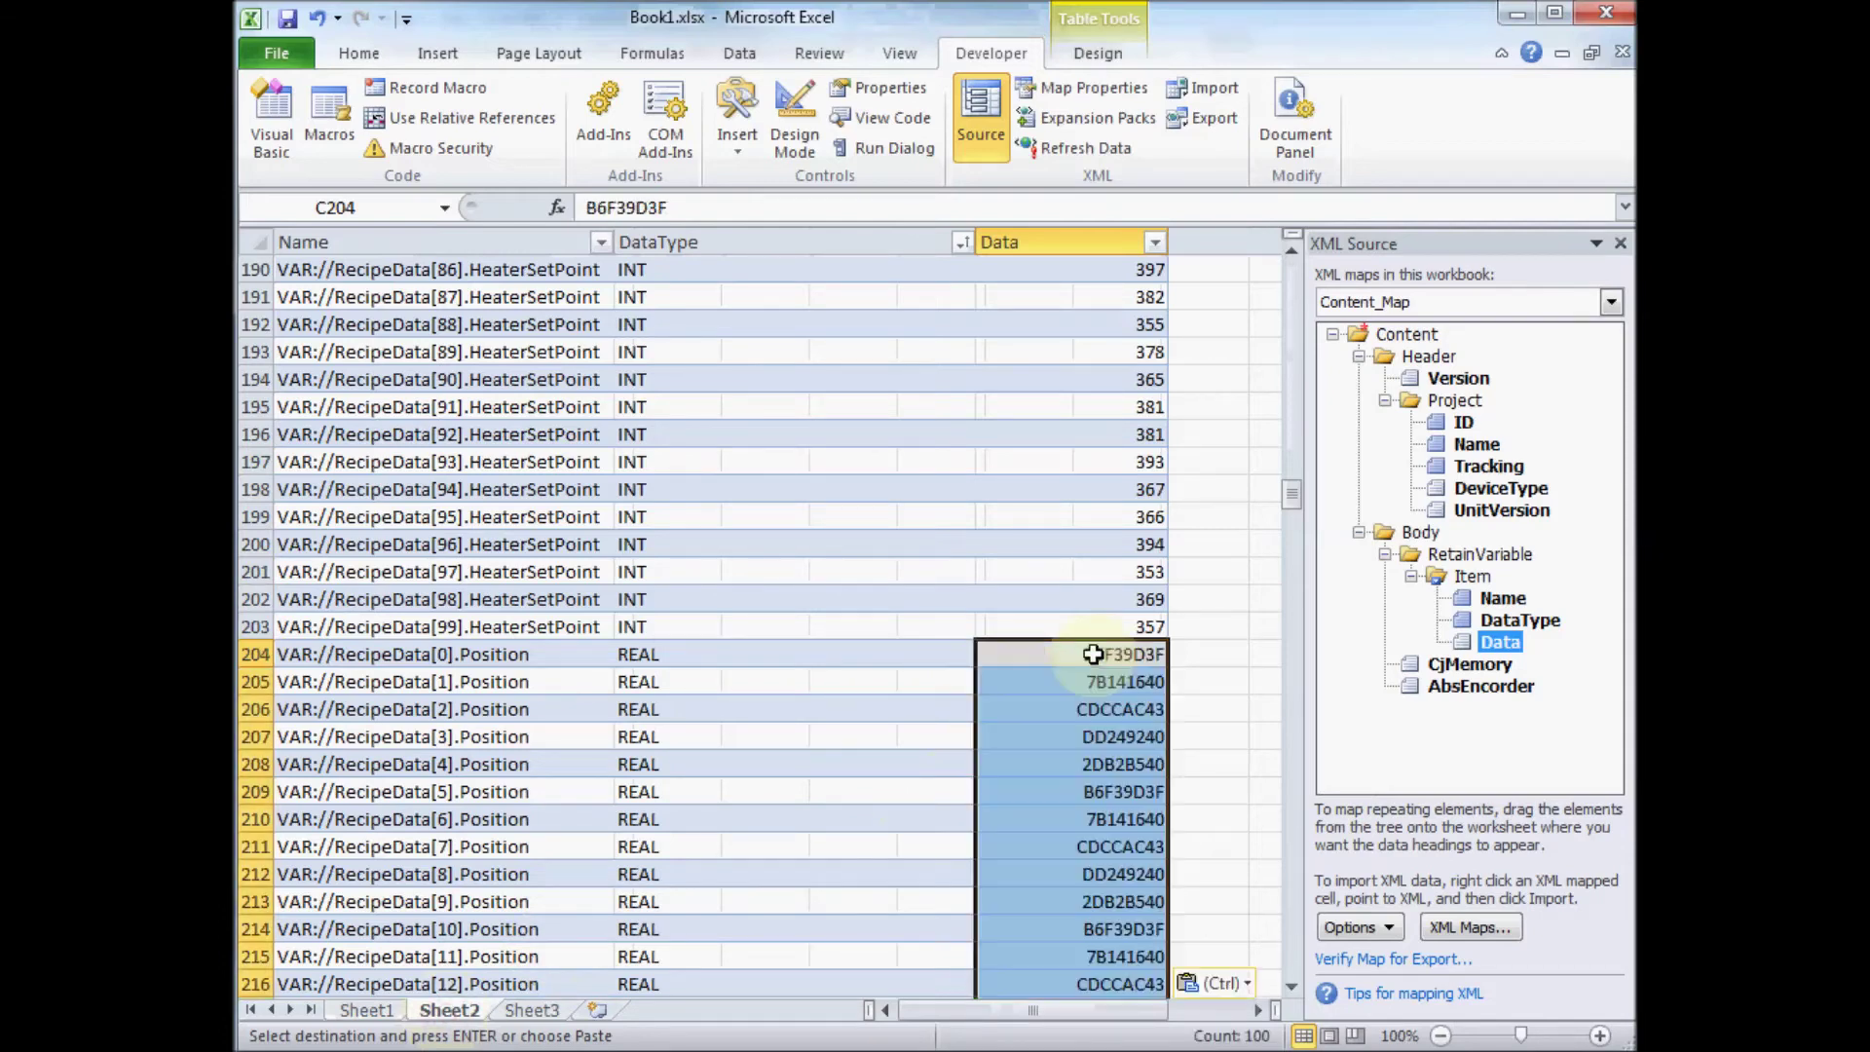
pyautogui.click(1295, 937)
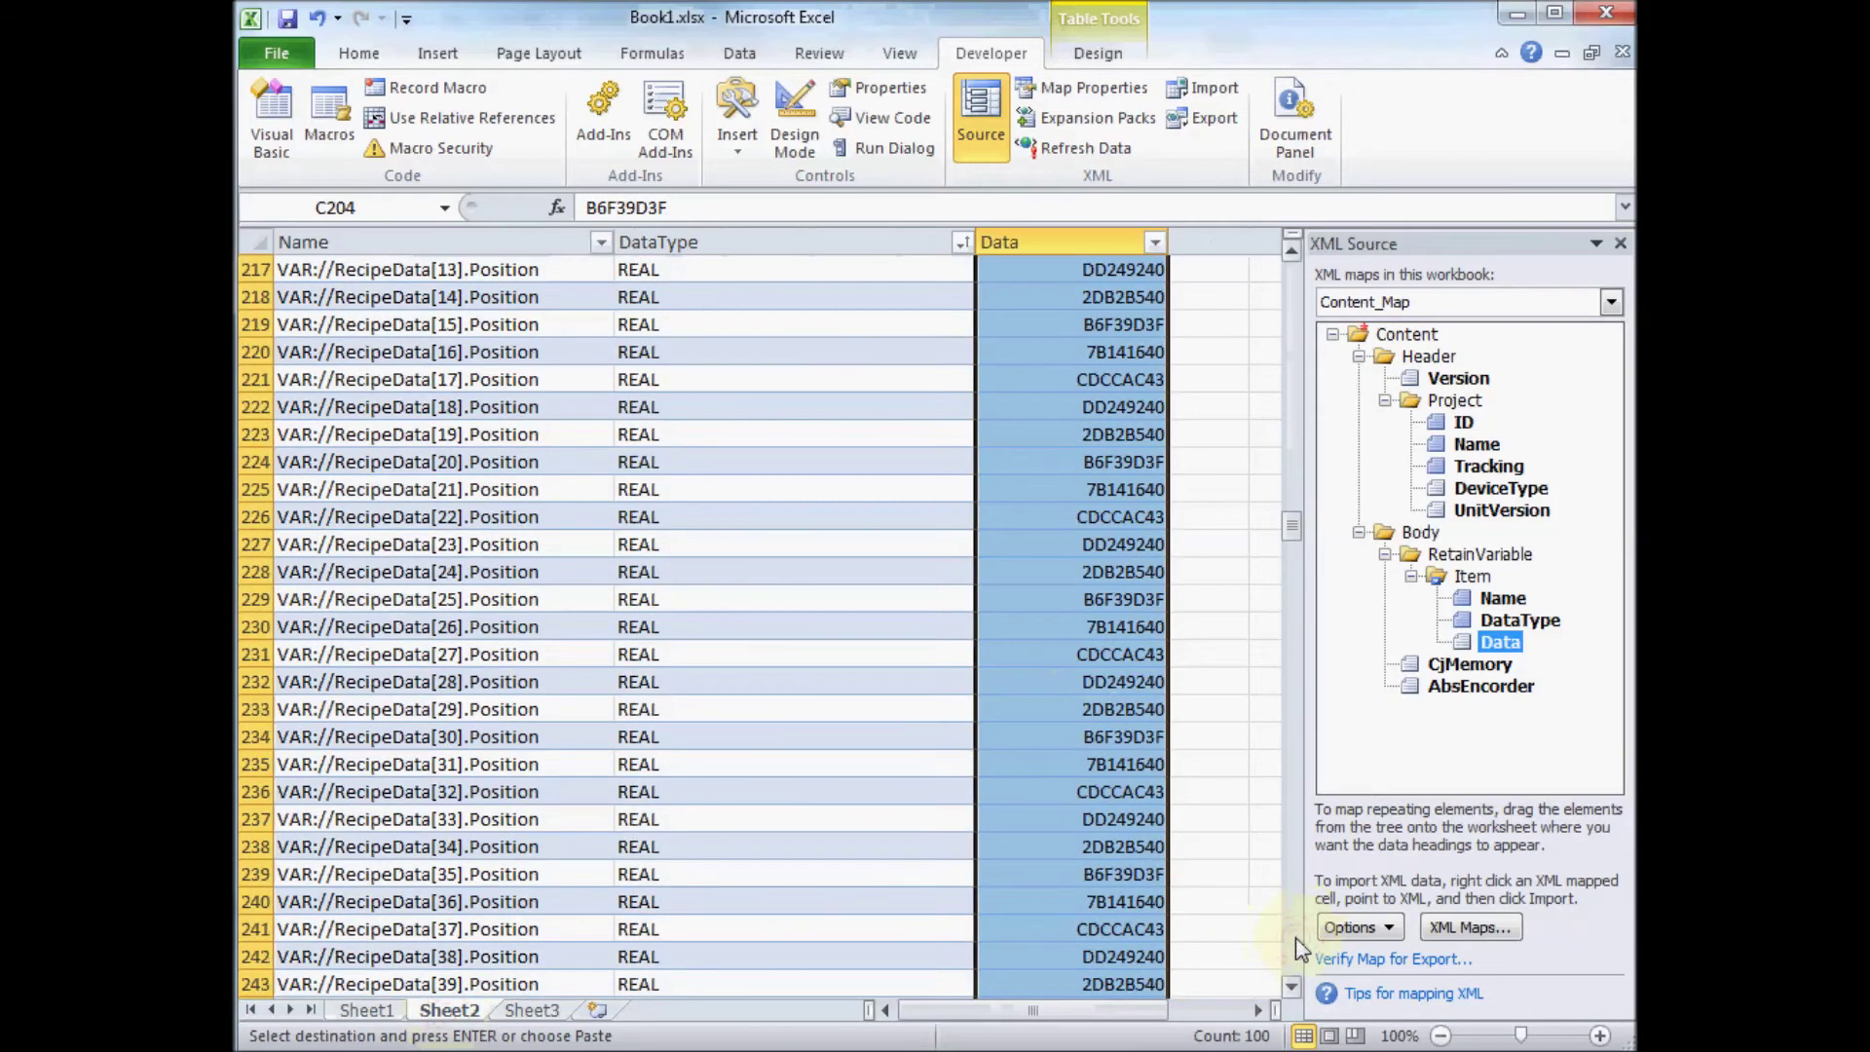
pyautogui.click(1295, 939)
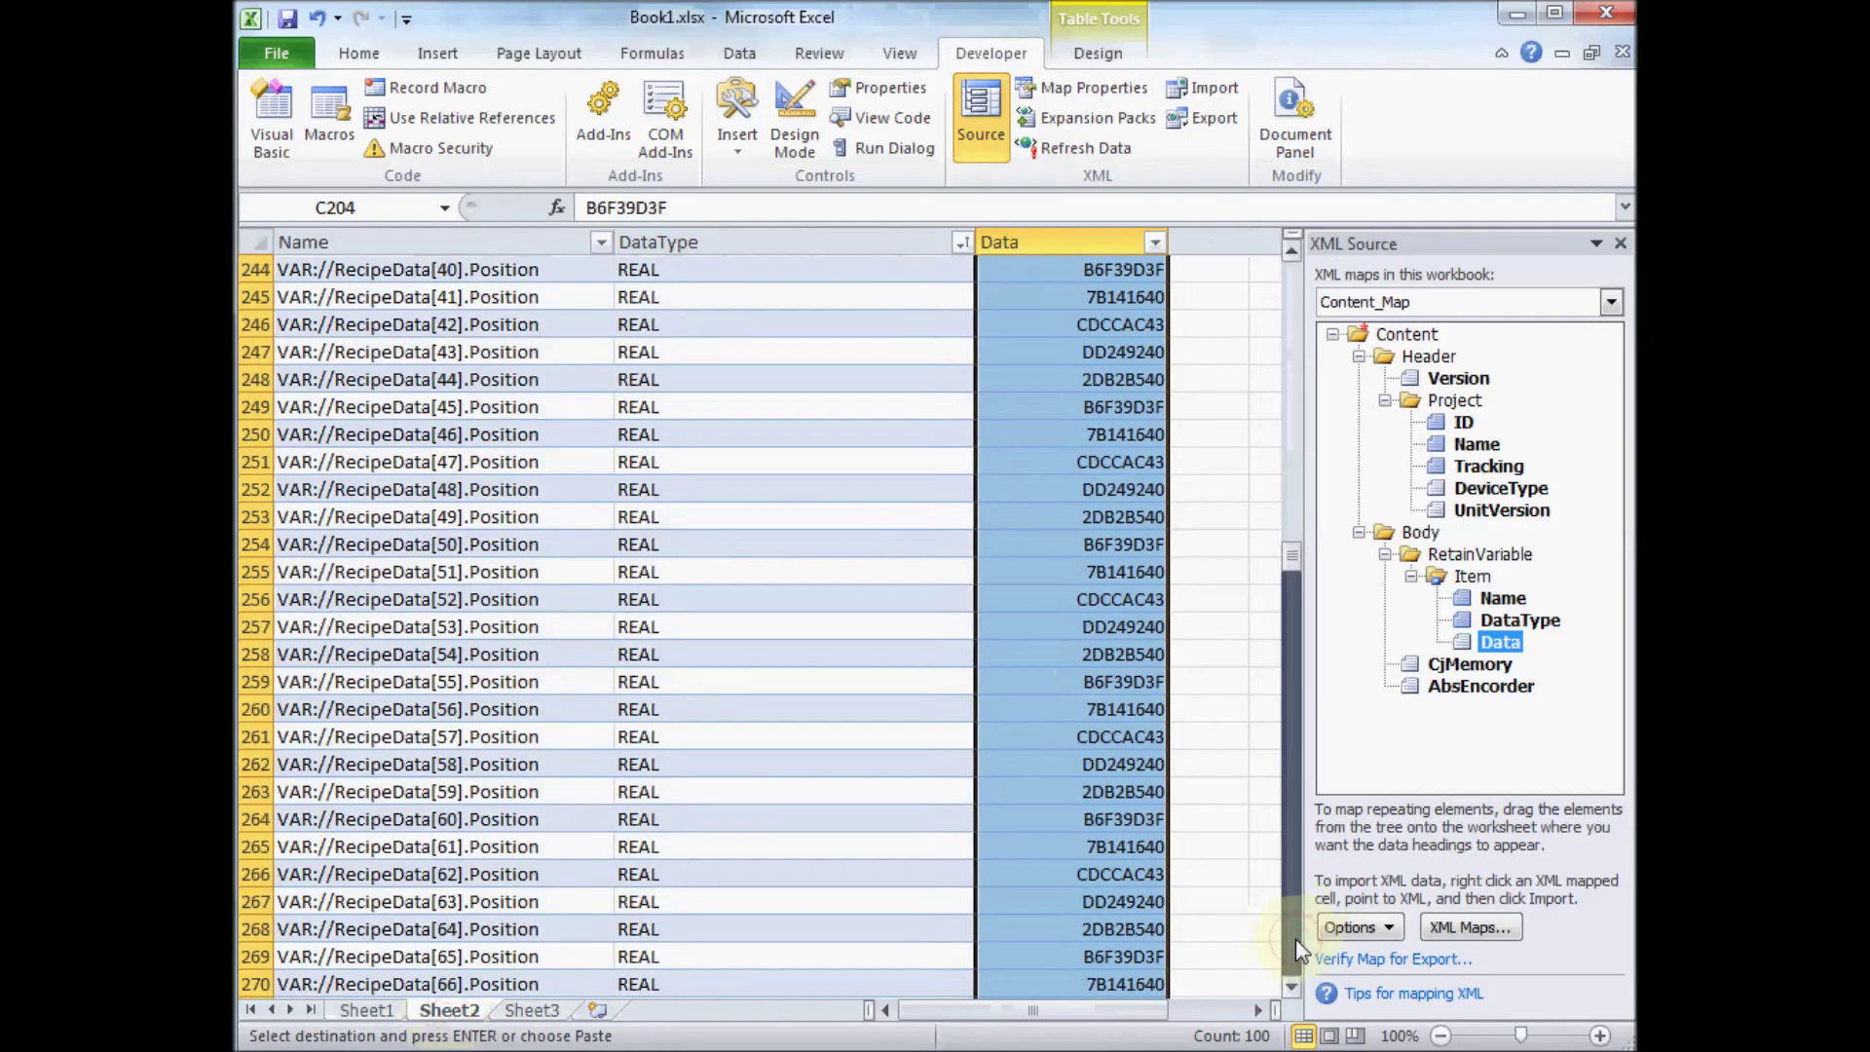
pyautogui.click(1295, 939)
pyautogui.click(1295, 939)
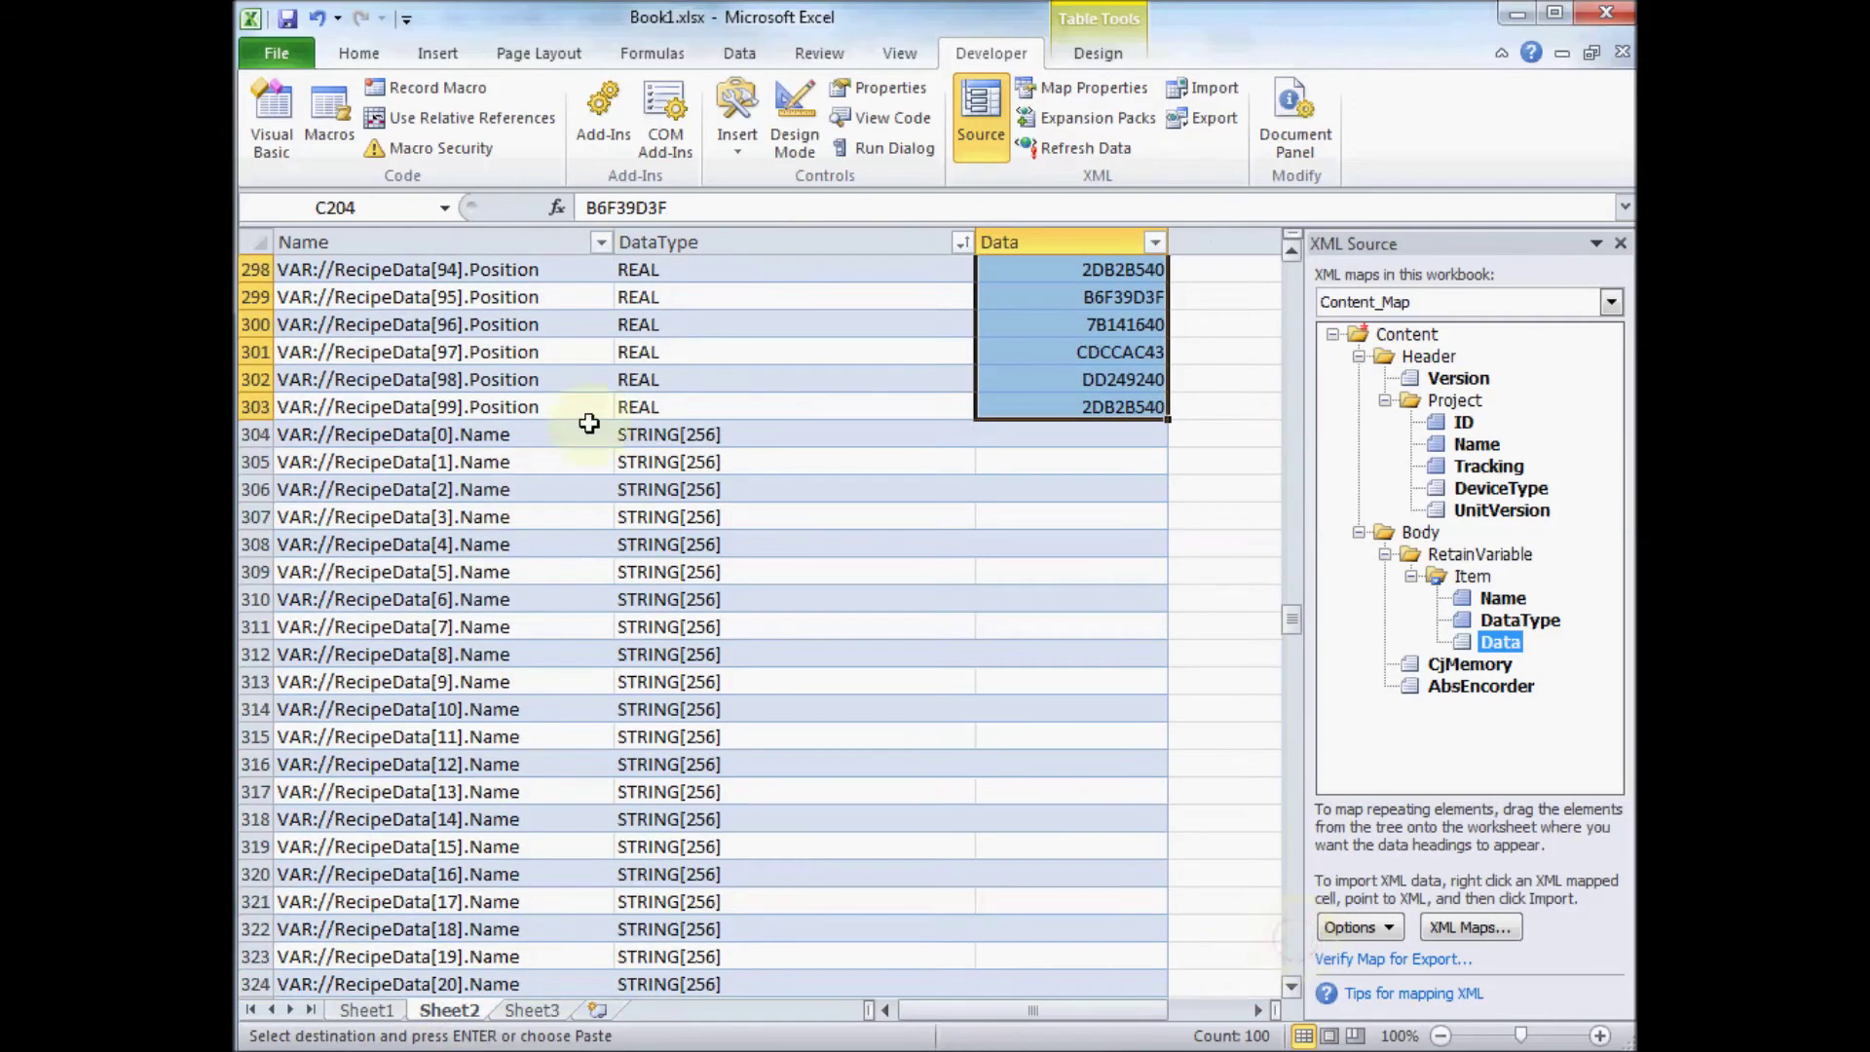
# - Copy Sheet1's 100 Name (Hex) values, B2:B101, into Sheet2's Name Data cells starting at C304
pyautogui.click(361, 1015)
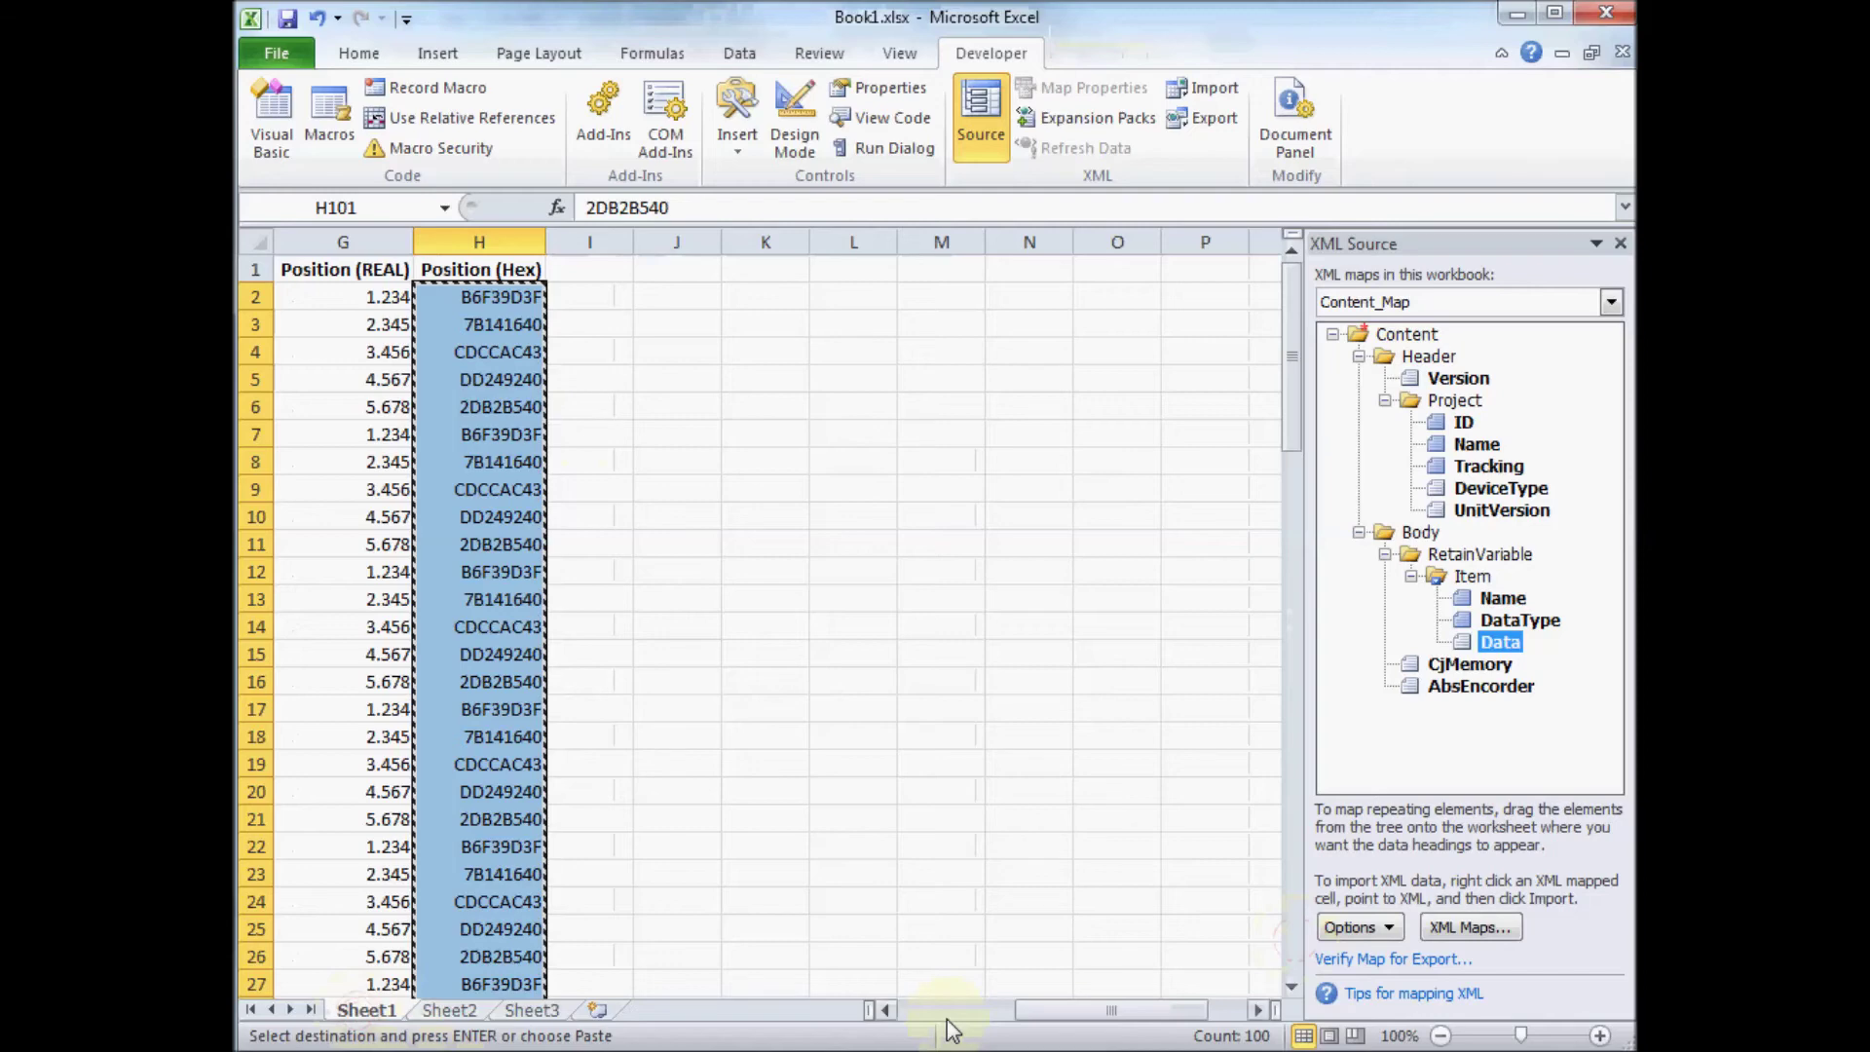
pyautogui.moveTo(946, 1019); pyautogui.dragTo(914, 1011)
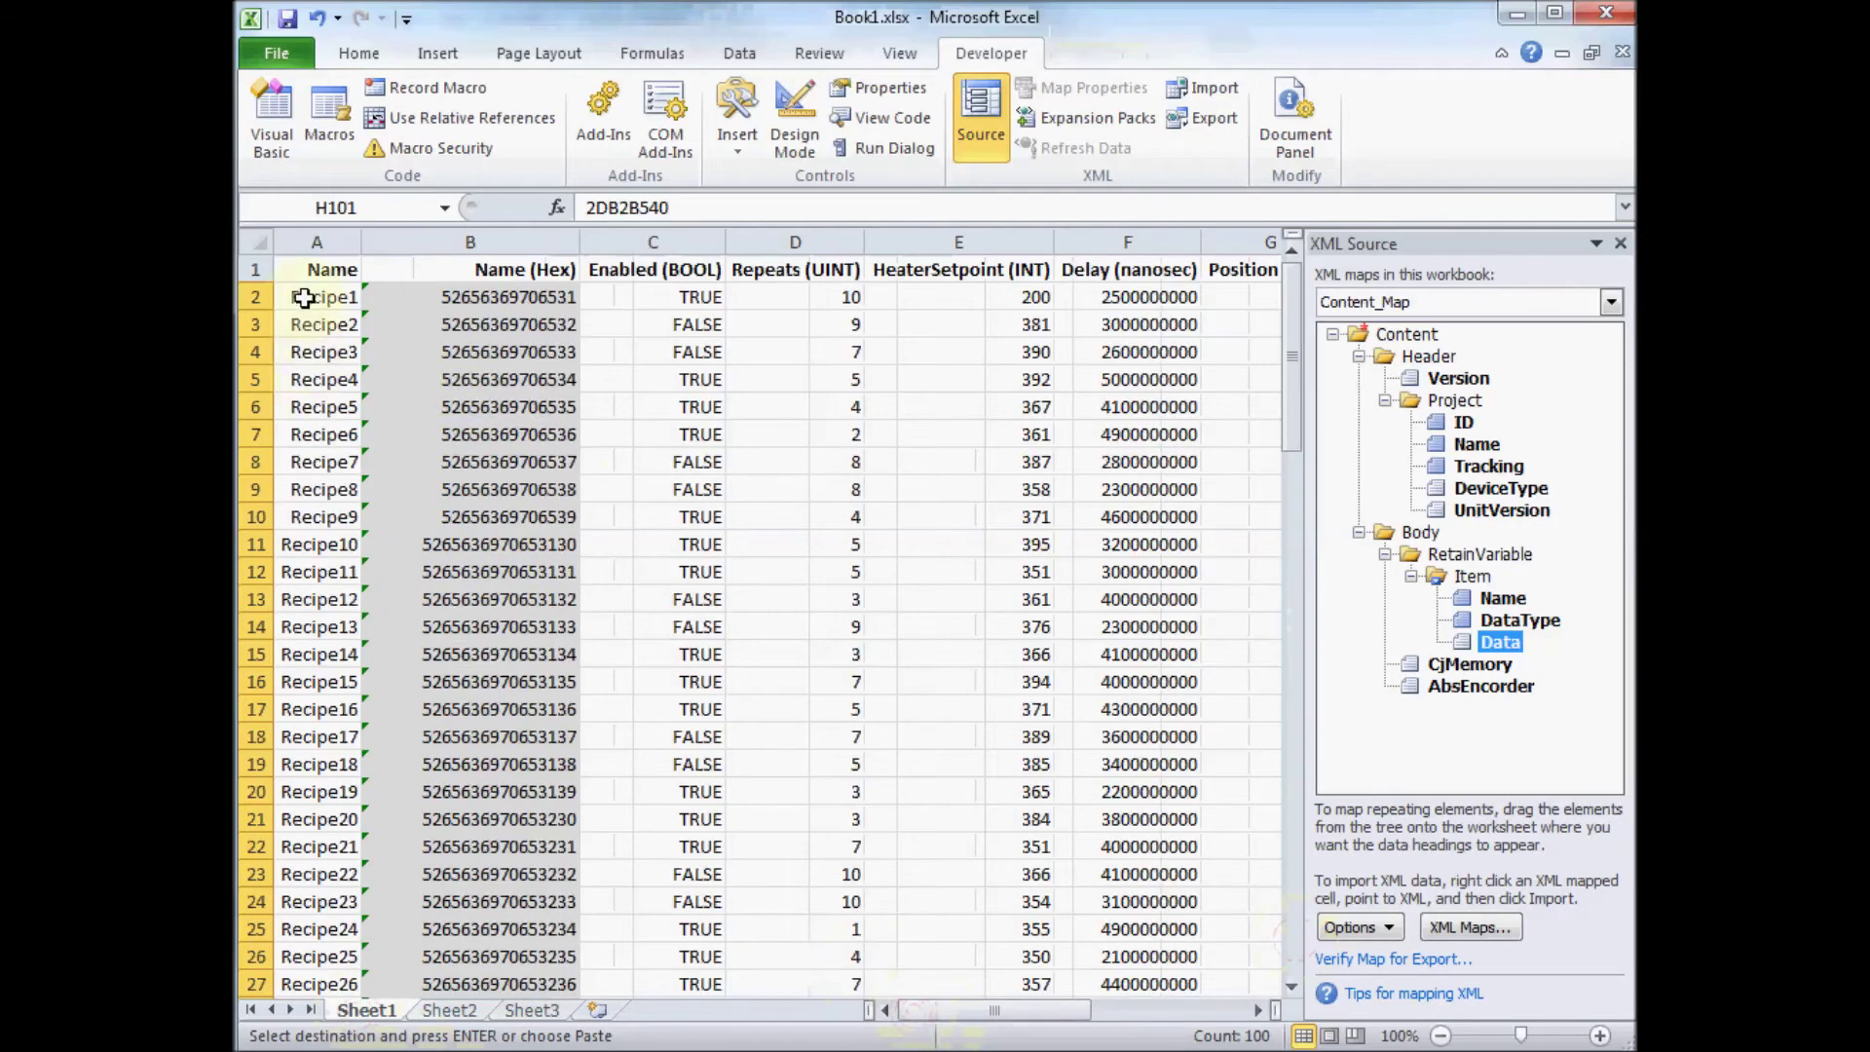
pyautogui.click(509, 297)
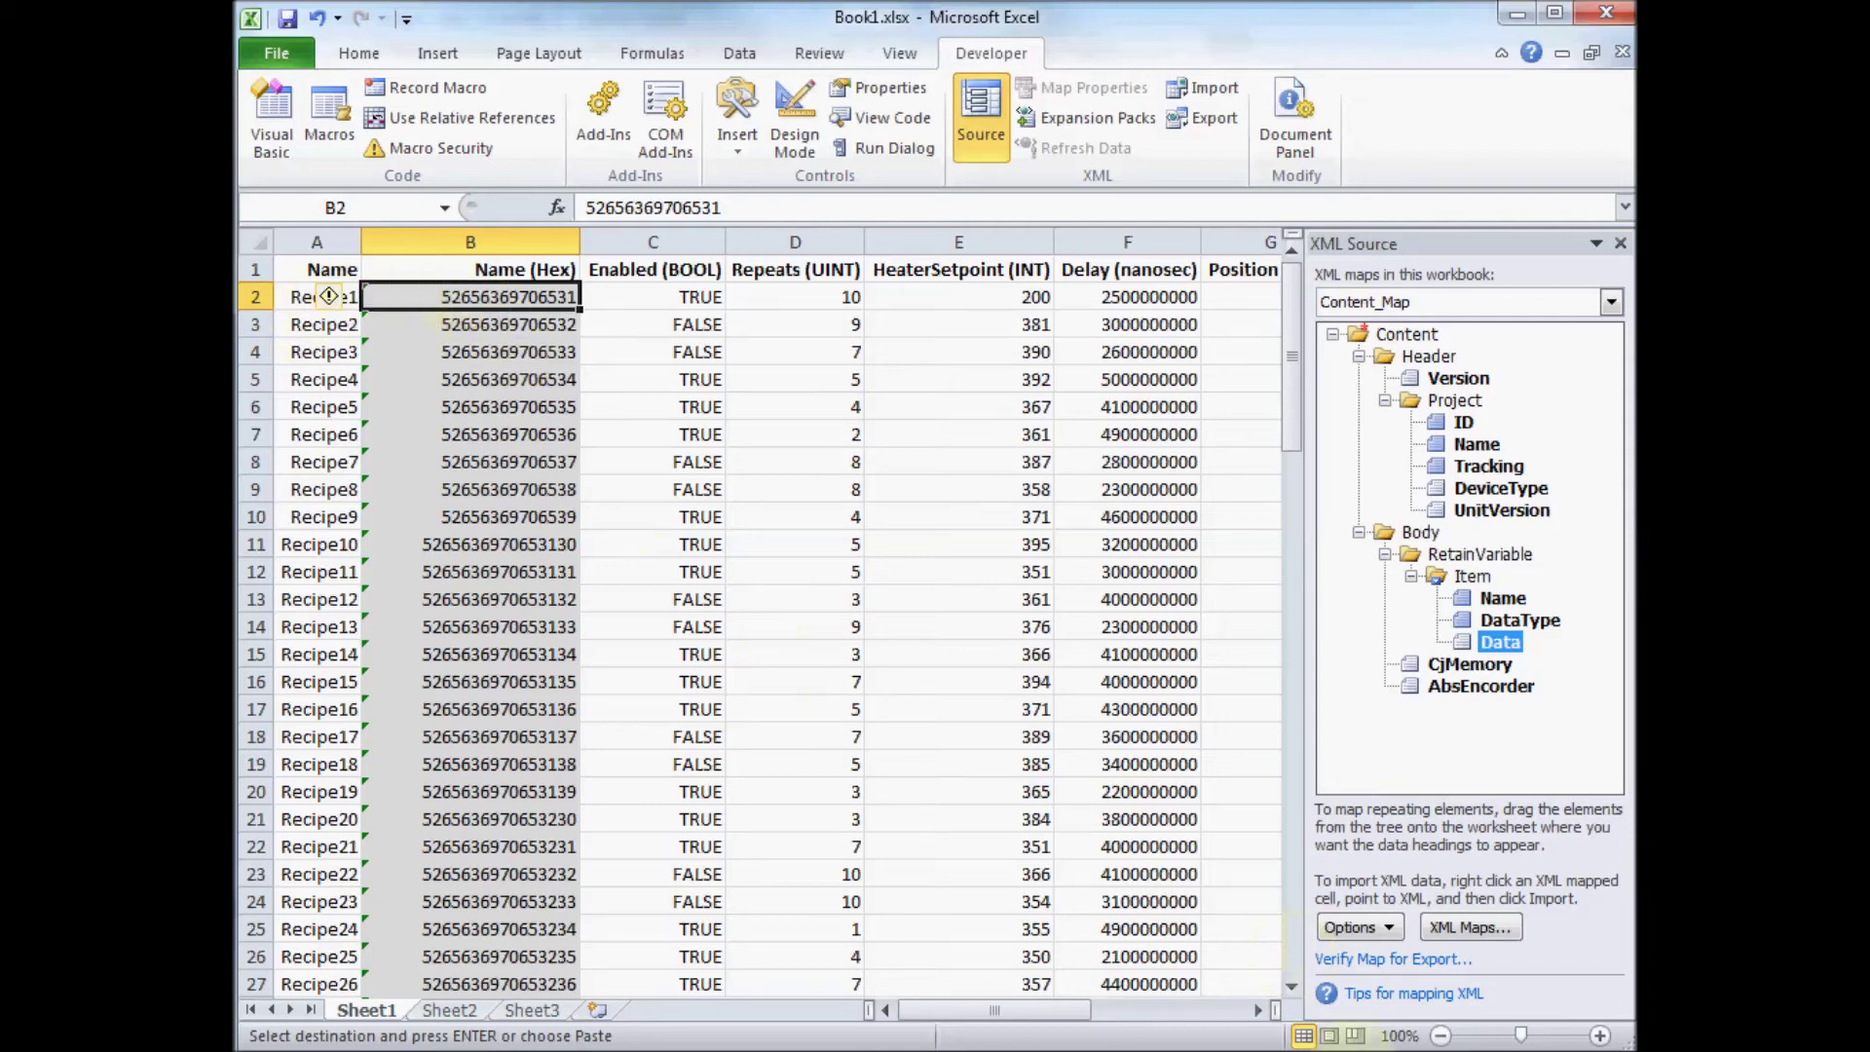
pyautogui.click(1295, 960)
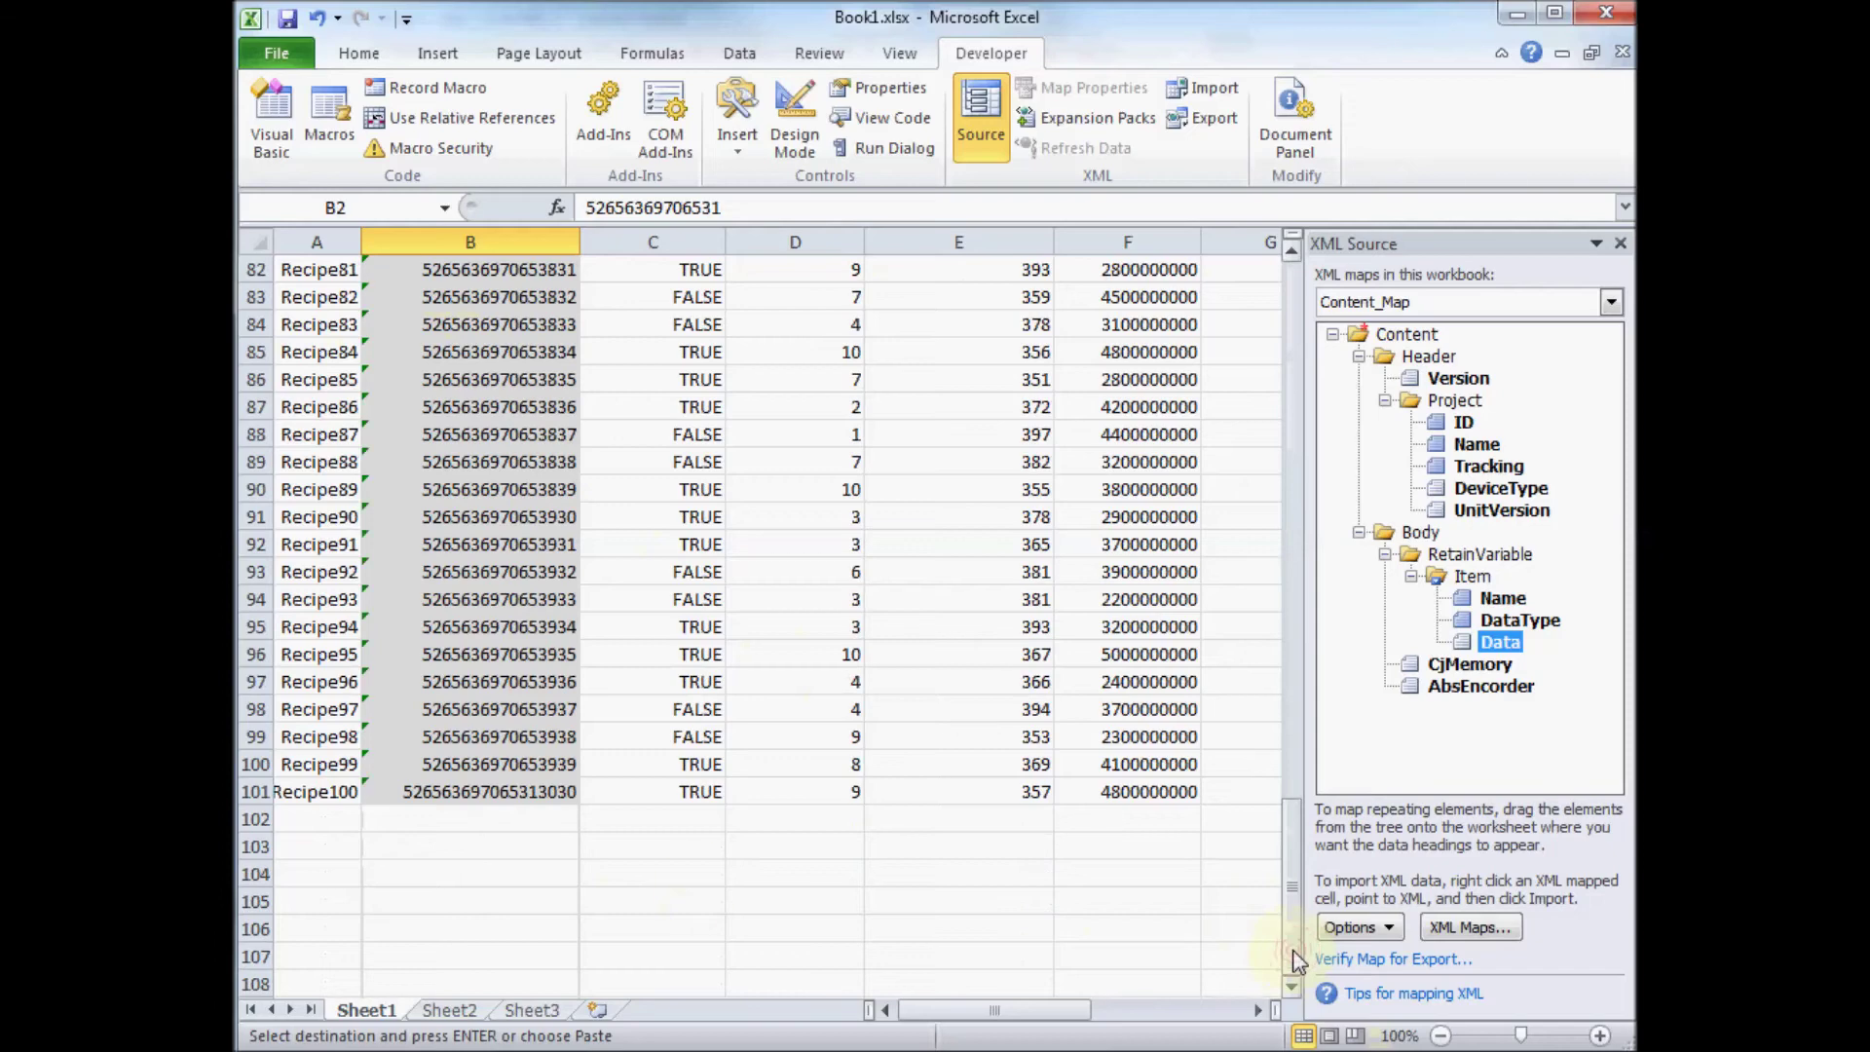
pyautogui.keyDown('shift'); pyautogui.click(511, 782); pyautogui.keyUp('shift')
pyautogui.hotkey('ctrl', 'c')
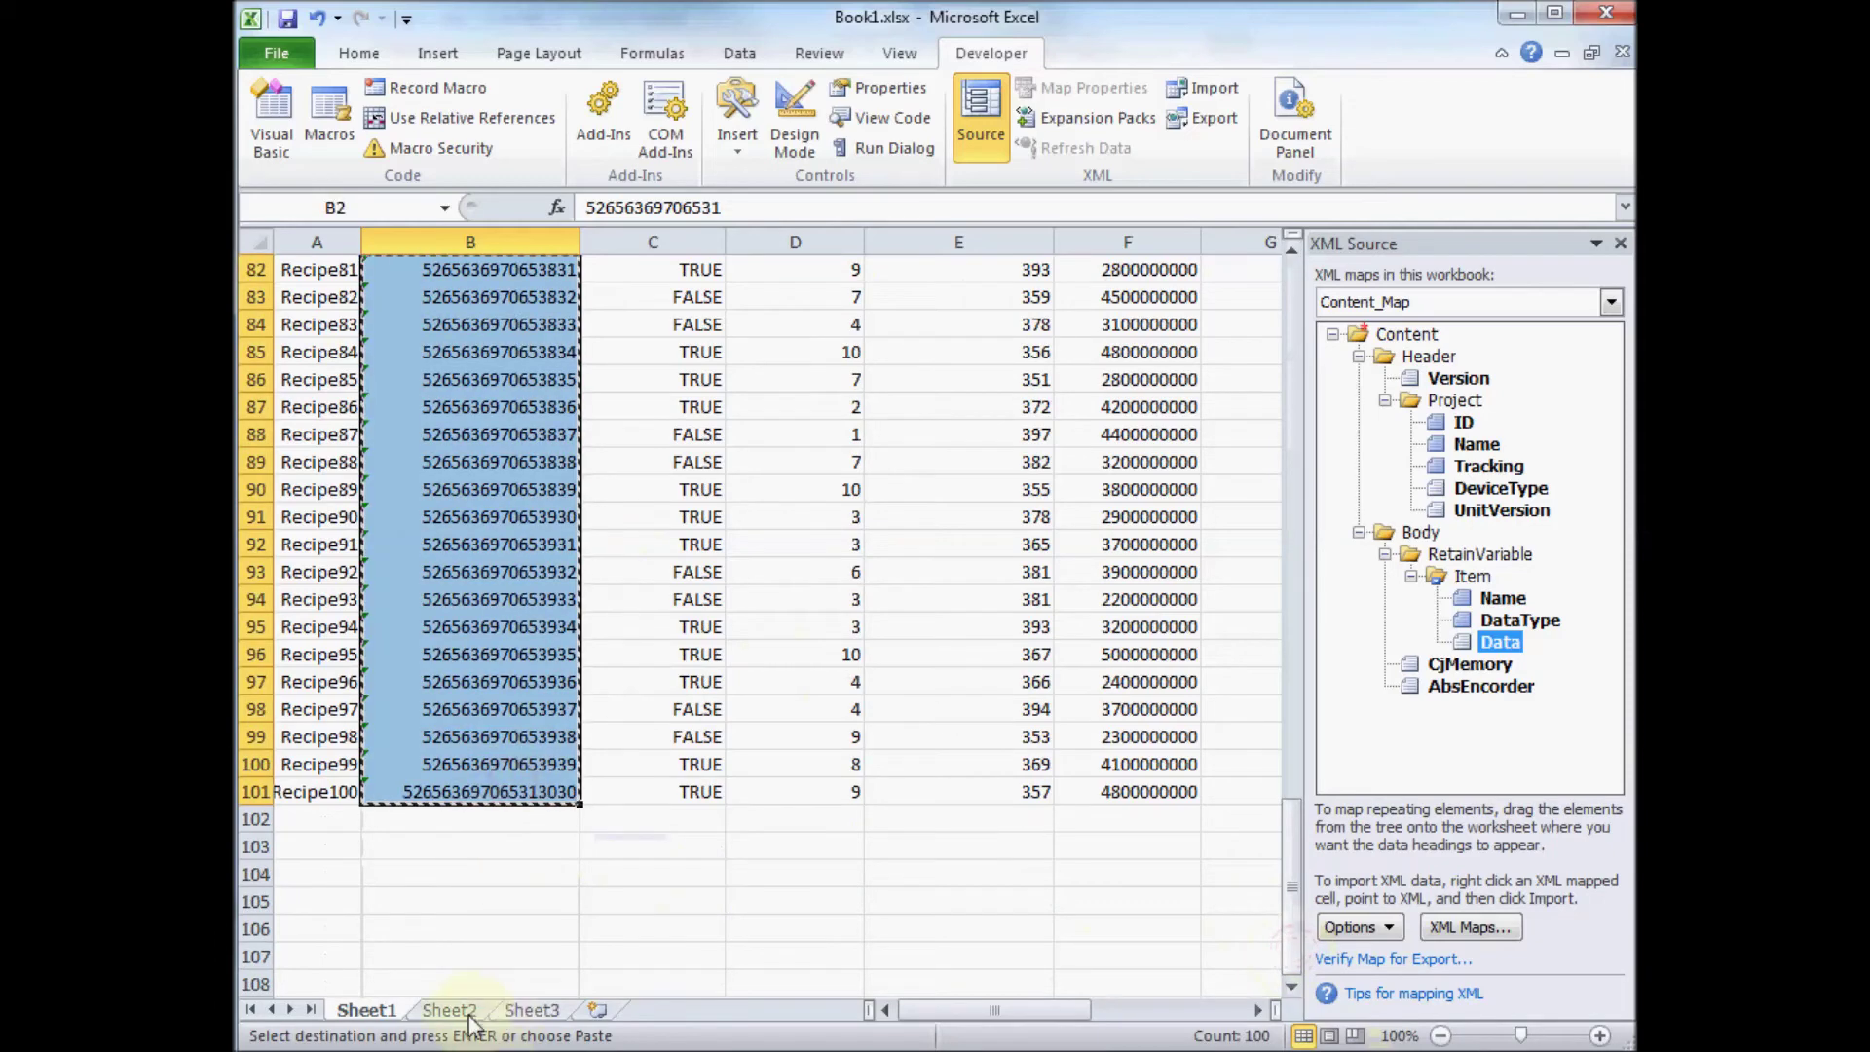
pyautogui.click(449, 1010)
pyautogui.click(1067, 433)
pyautogui.hotkey('ctrl', 'v')
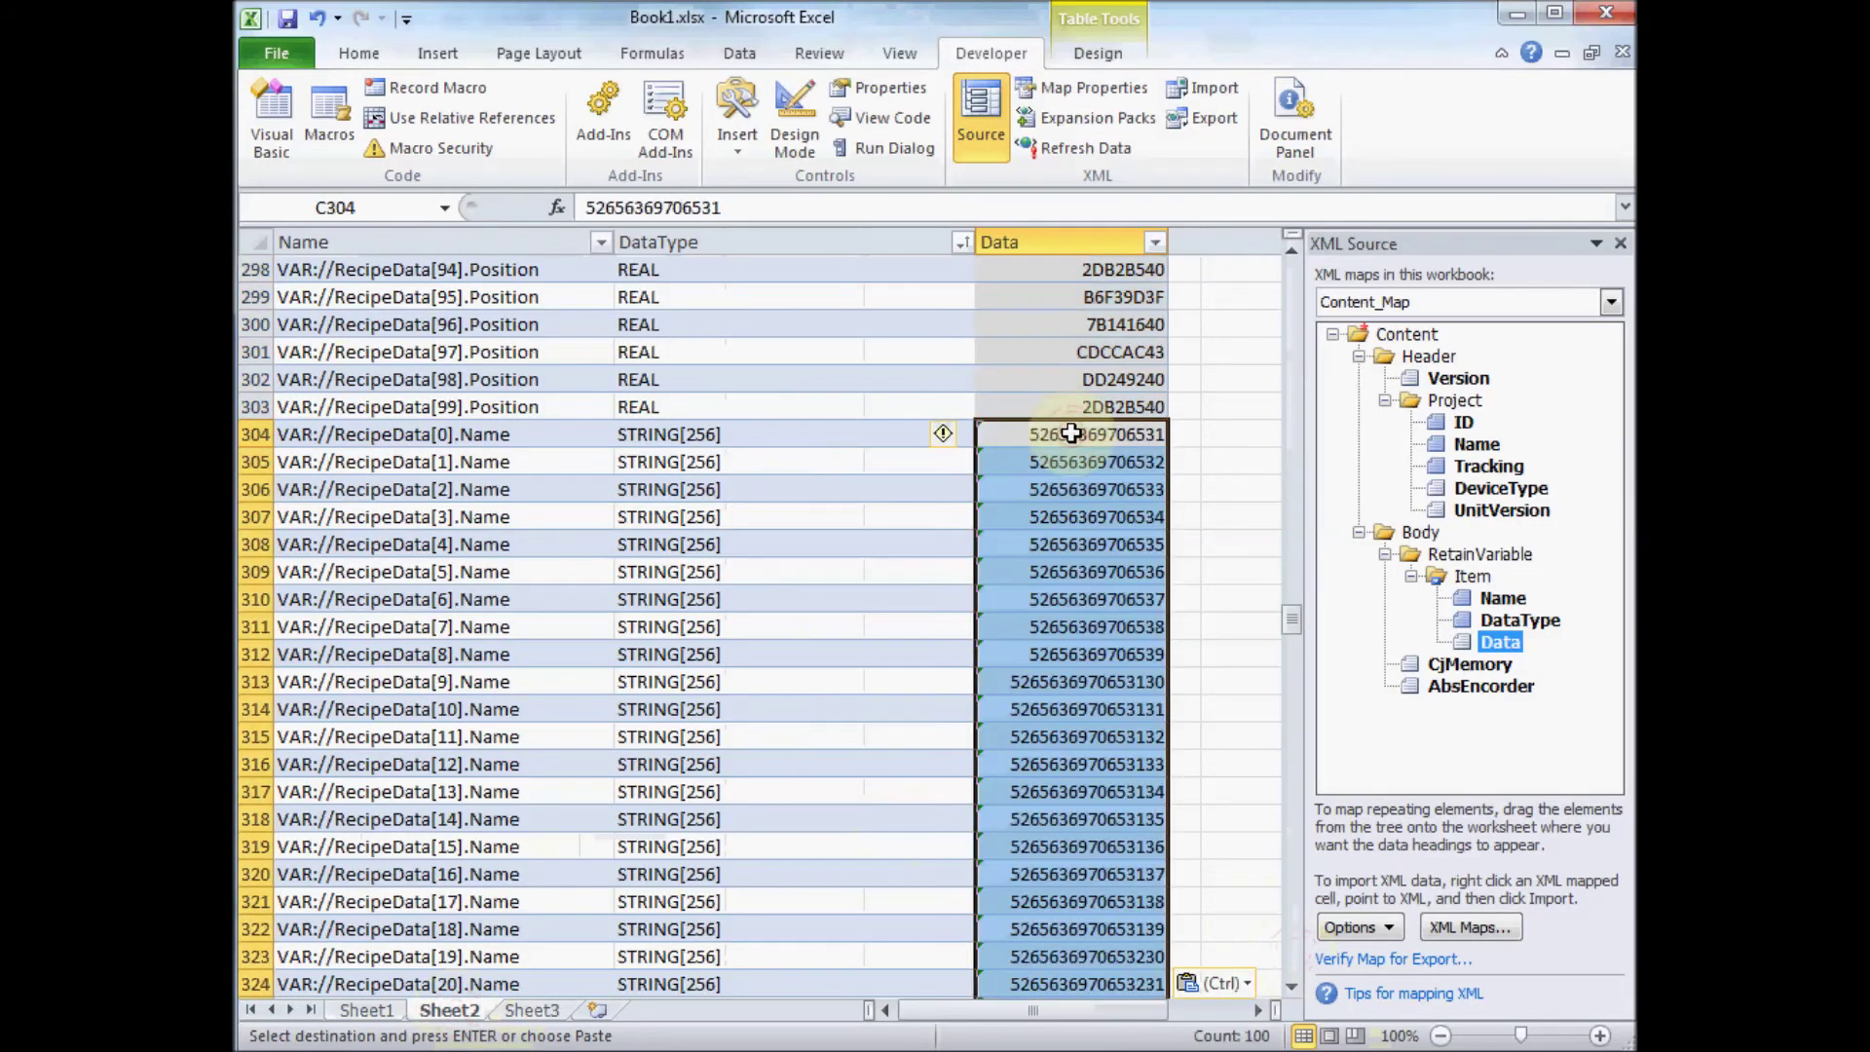
pyautogui.scroll(-20, 1294, 914)
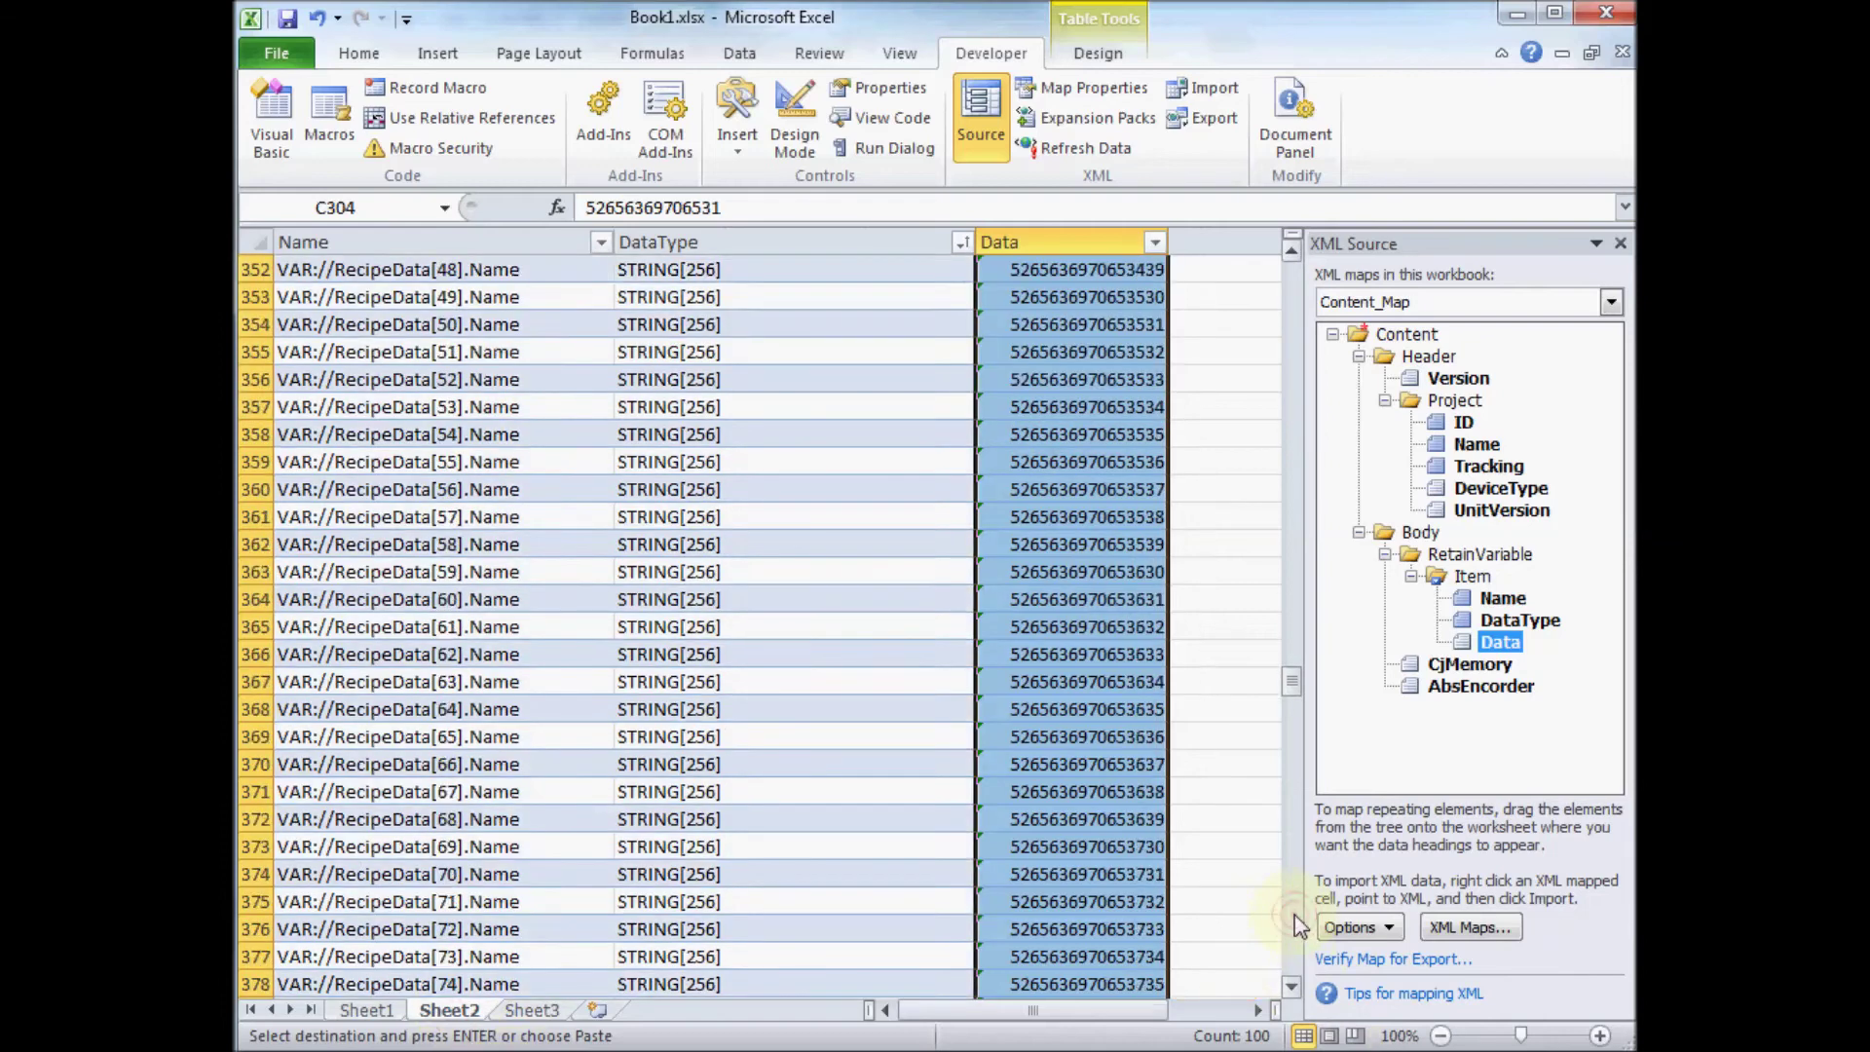
# - Copy Sheet1's Delay (nanosec) values, F2:F101, into Sheet2's Delay Data cells starting at C404
pyautogui.scroll(-9, 1298, 969)
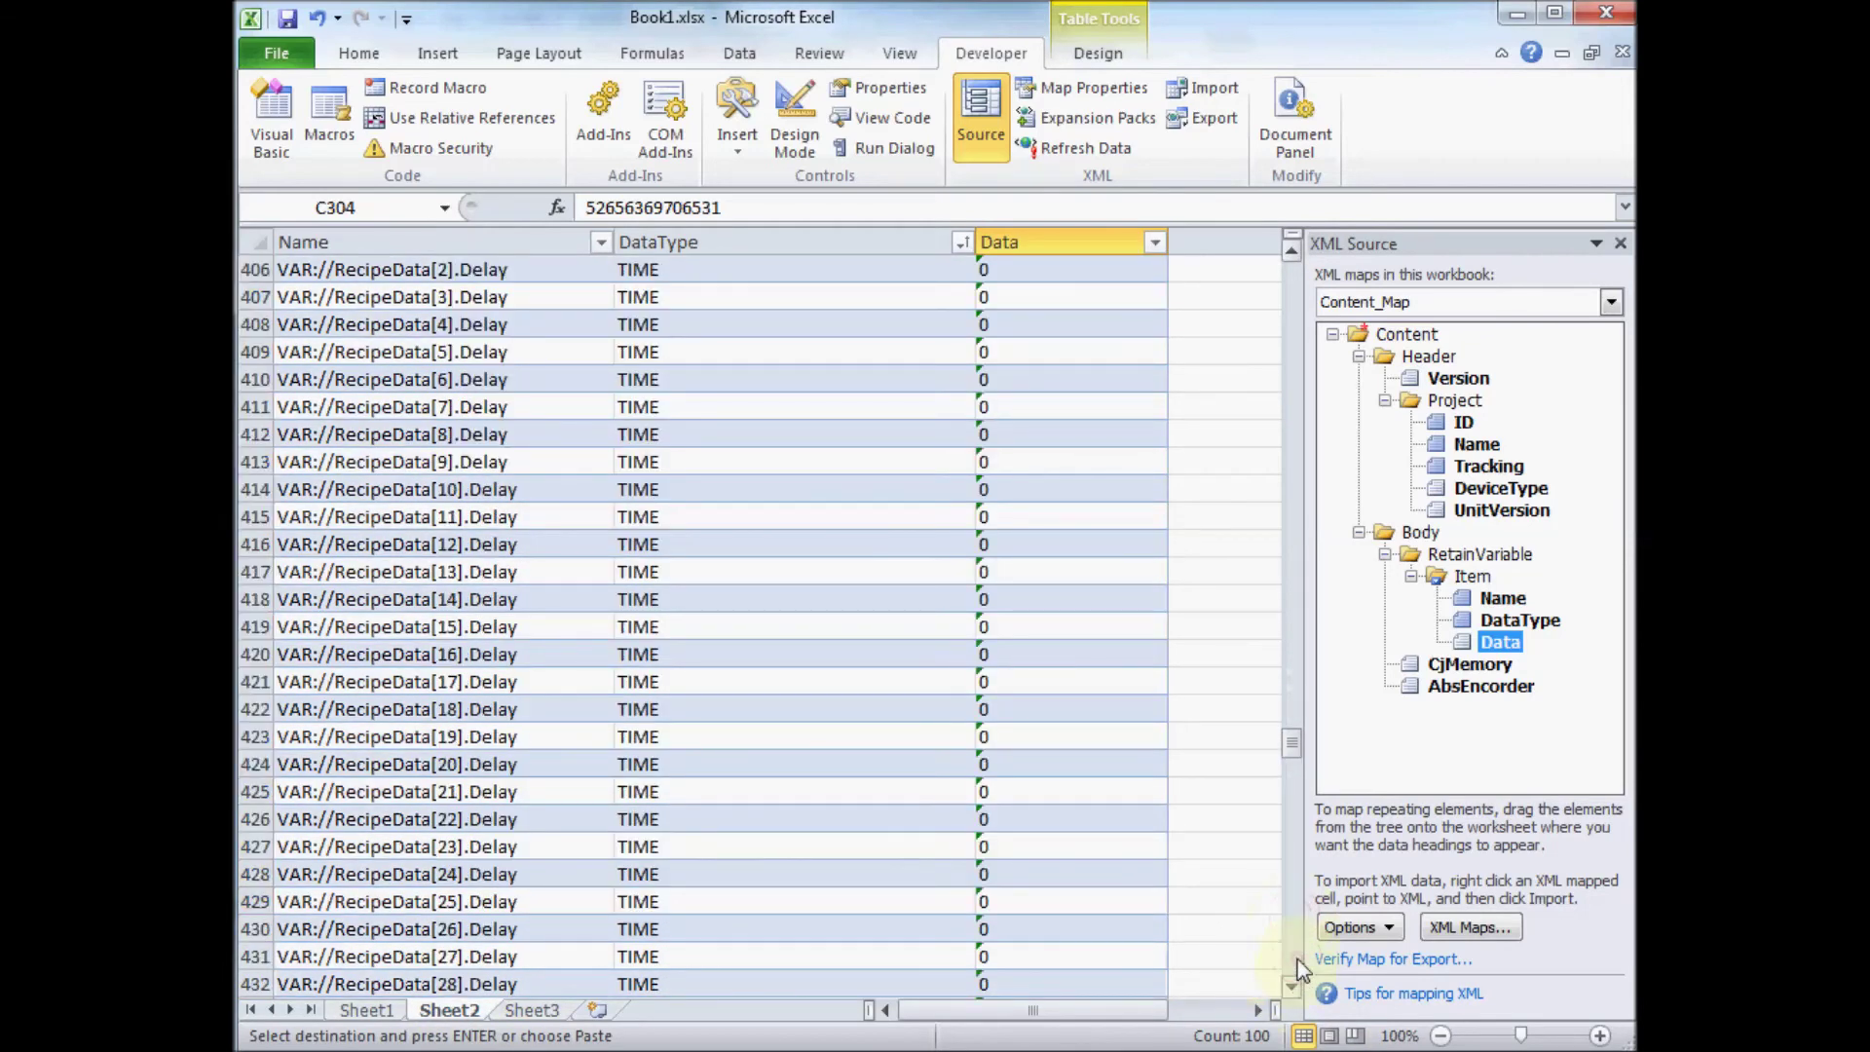
pyautogui.click(1291, 253)
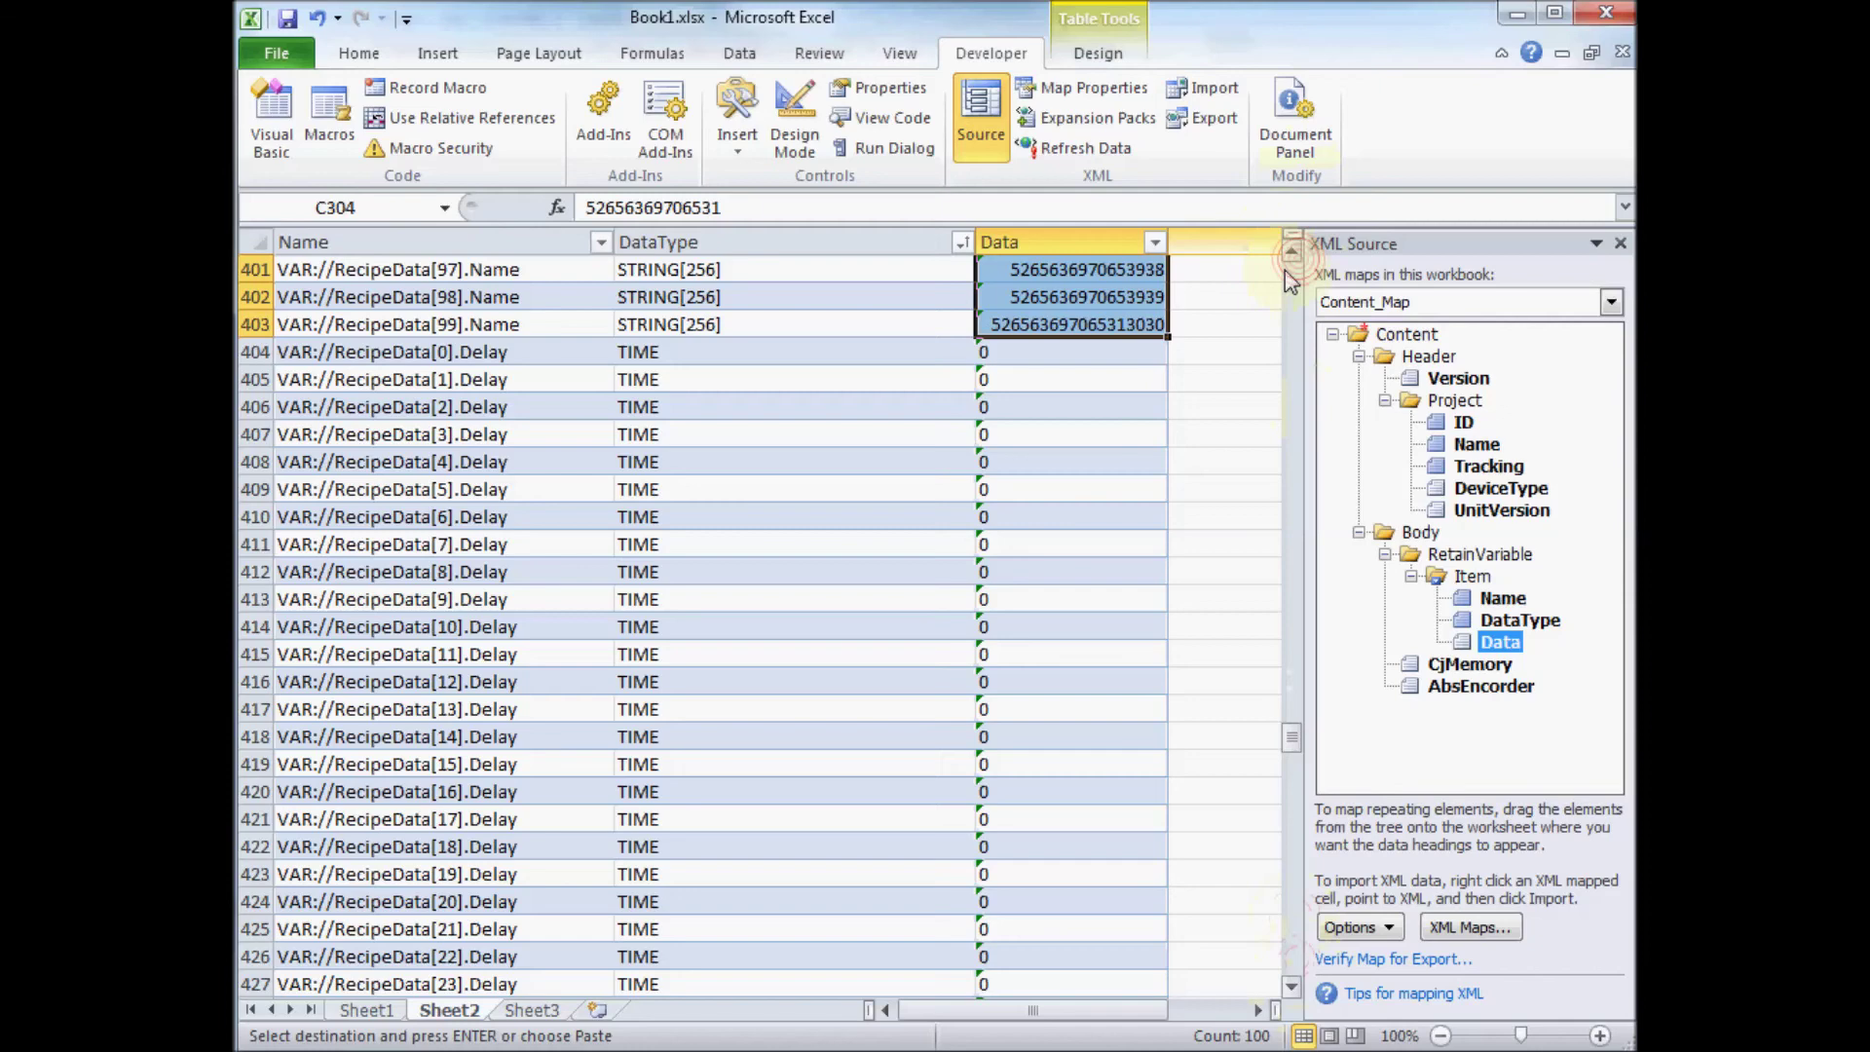
pyautogui.click(1090, 351)
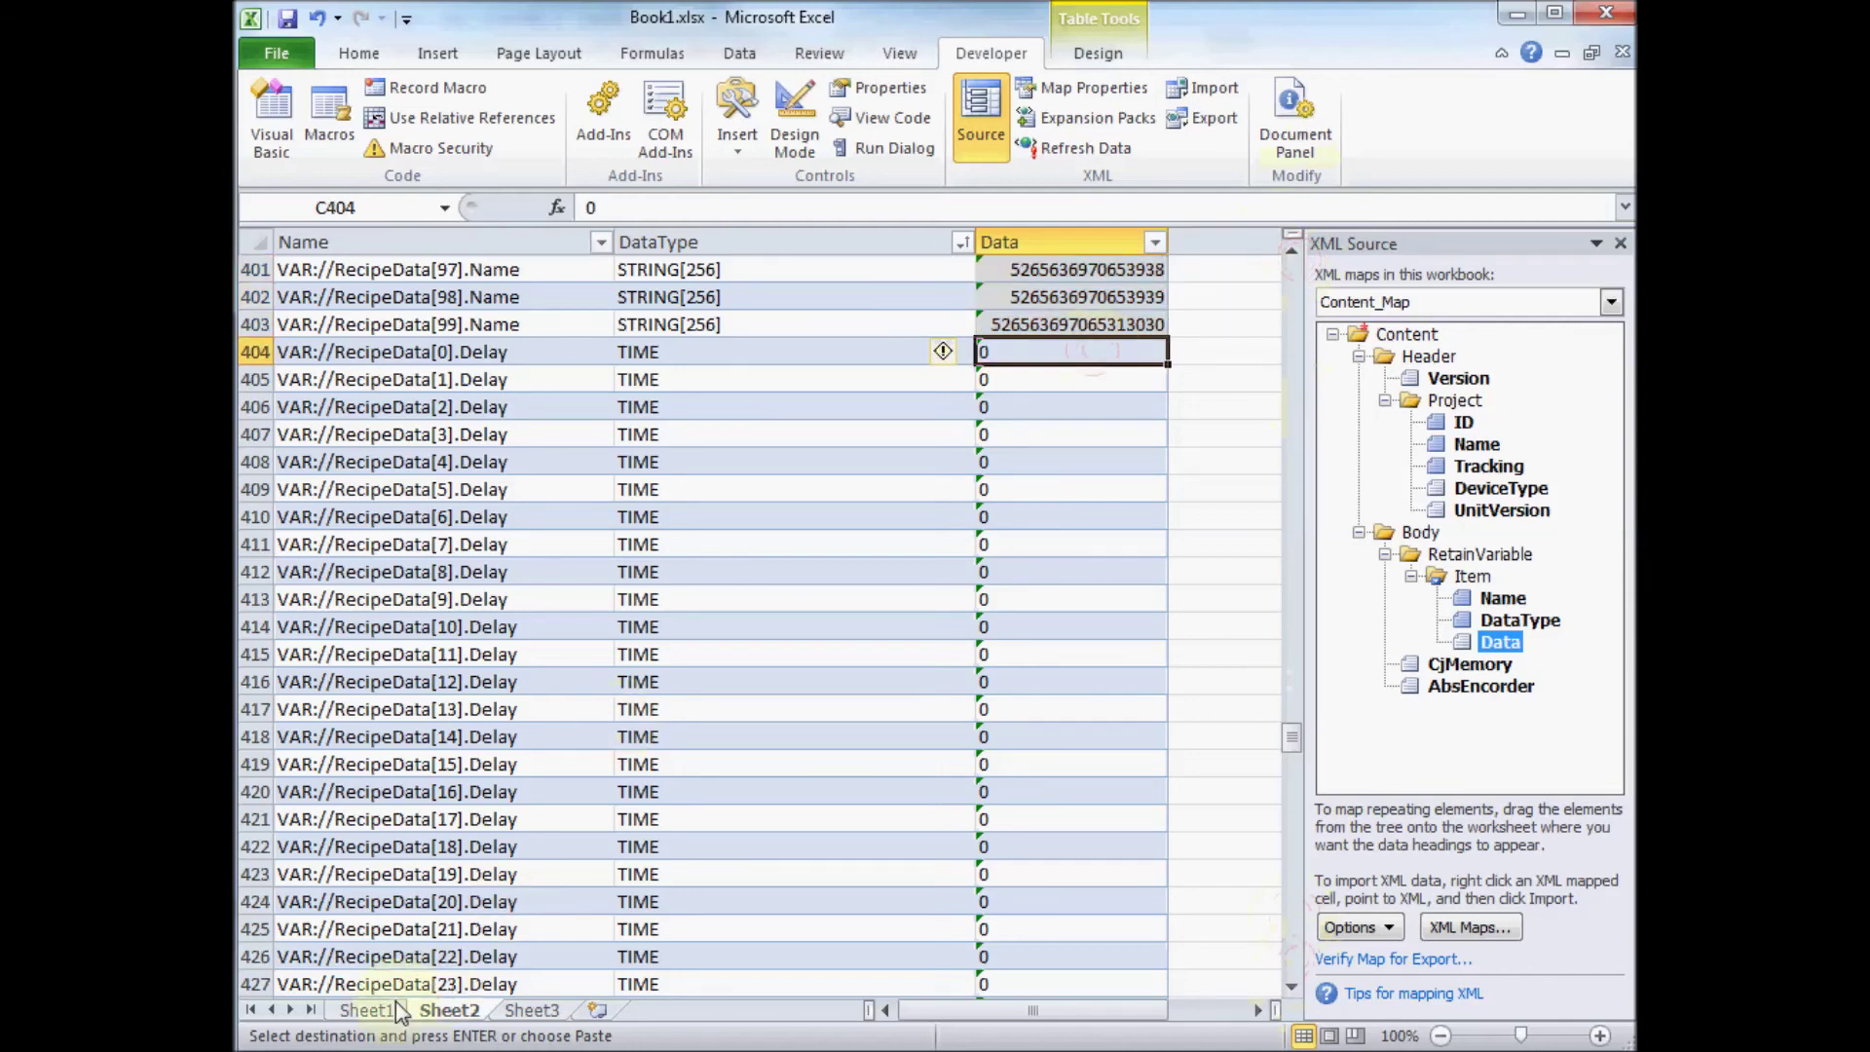
pyautogui.click(378, 1013)
pyautogui.click(1110, 792)
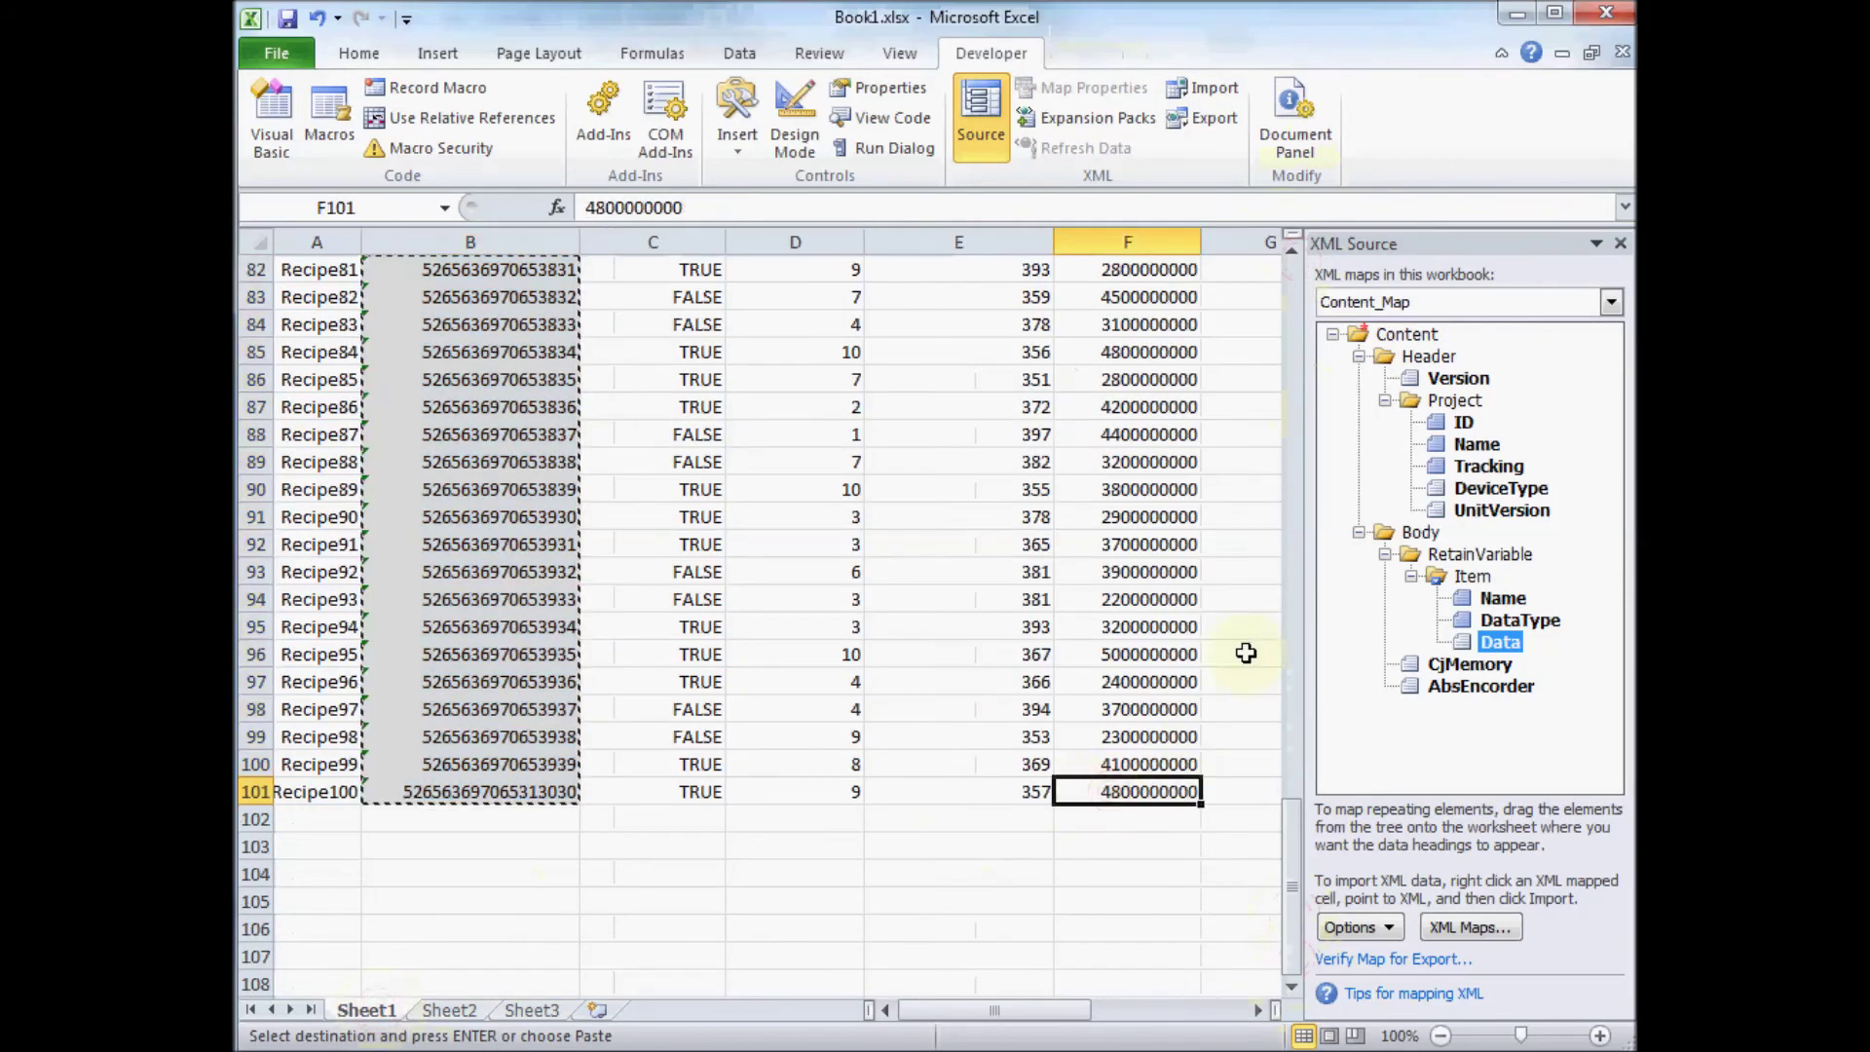
pyautogui.click(1291, 295)
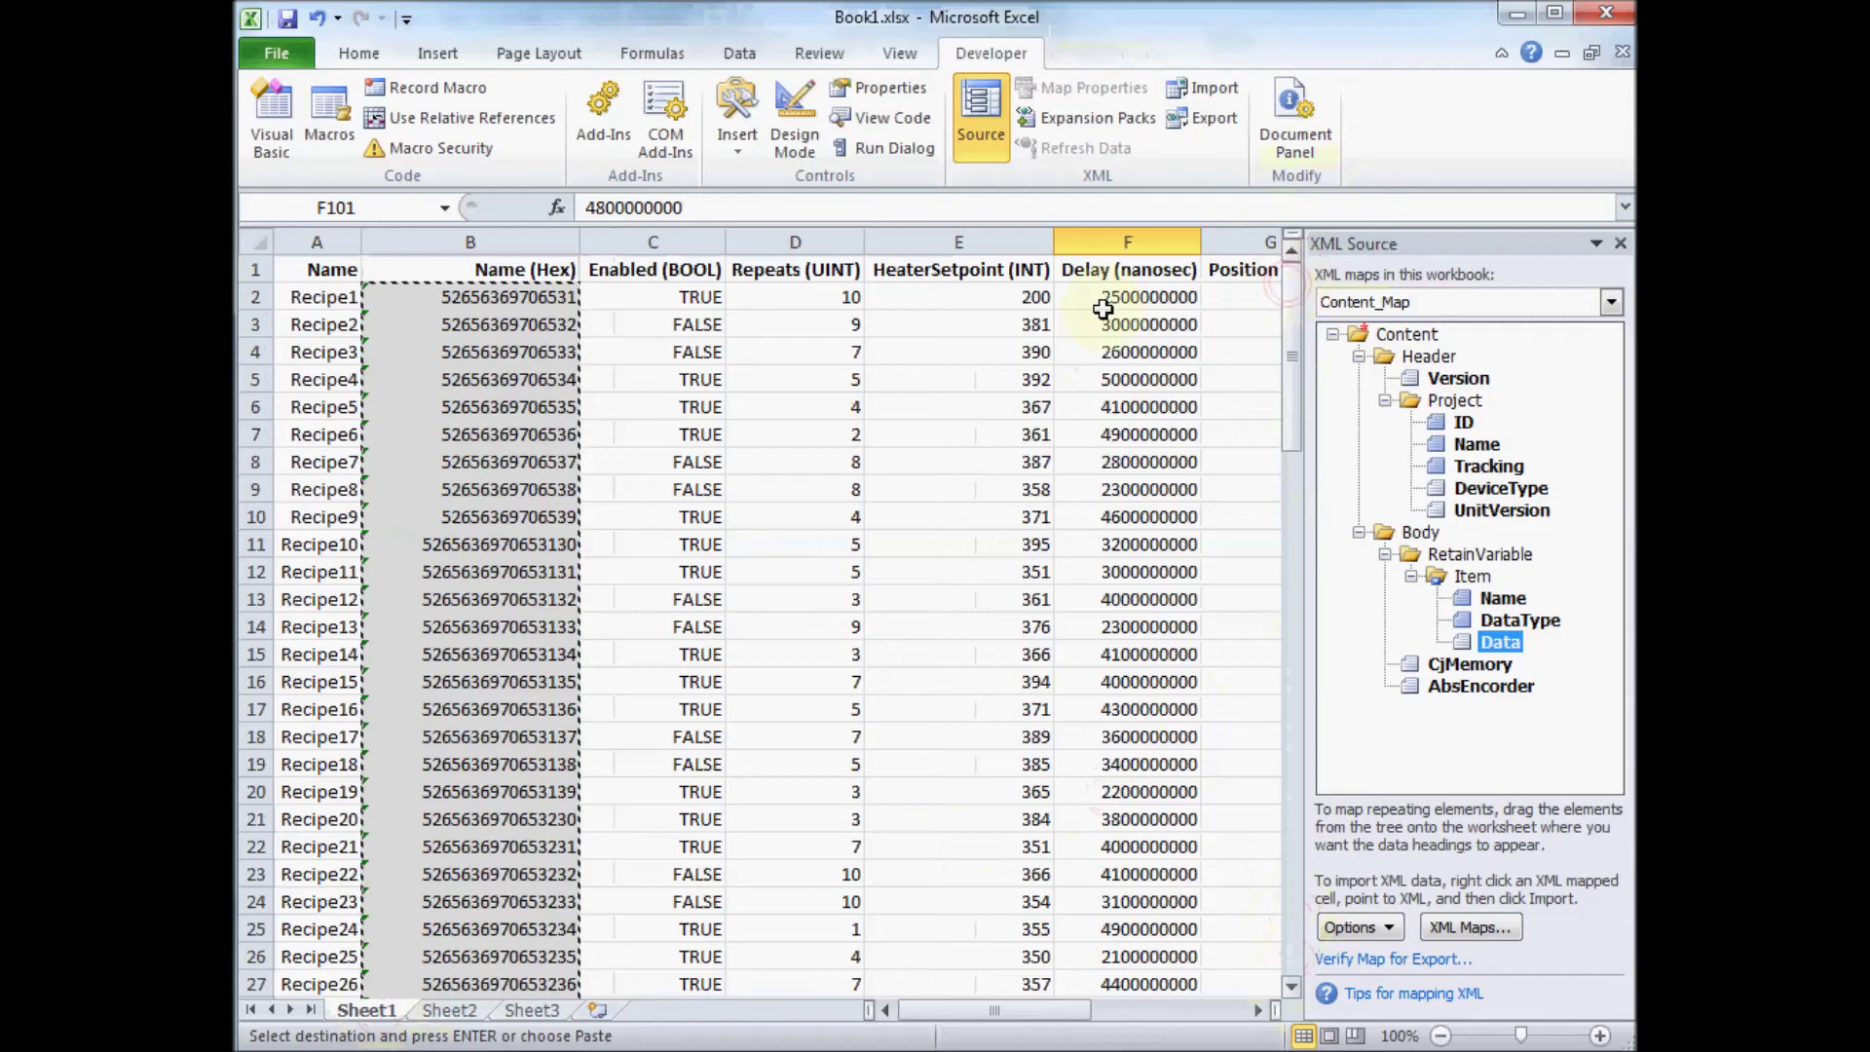
pyautogui.keyDown('shift'); pyautogui.click(1114, 299); pyautogui.keyUp('shift')
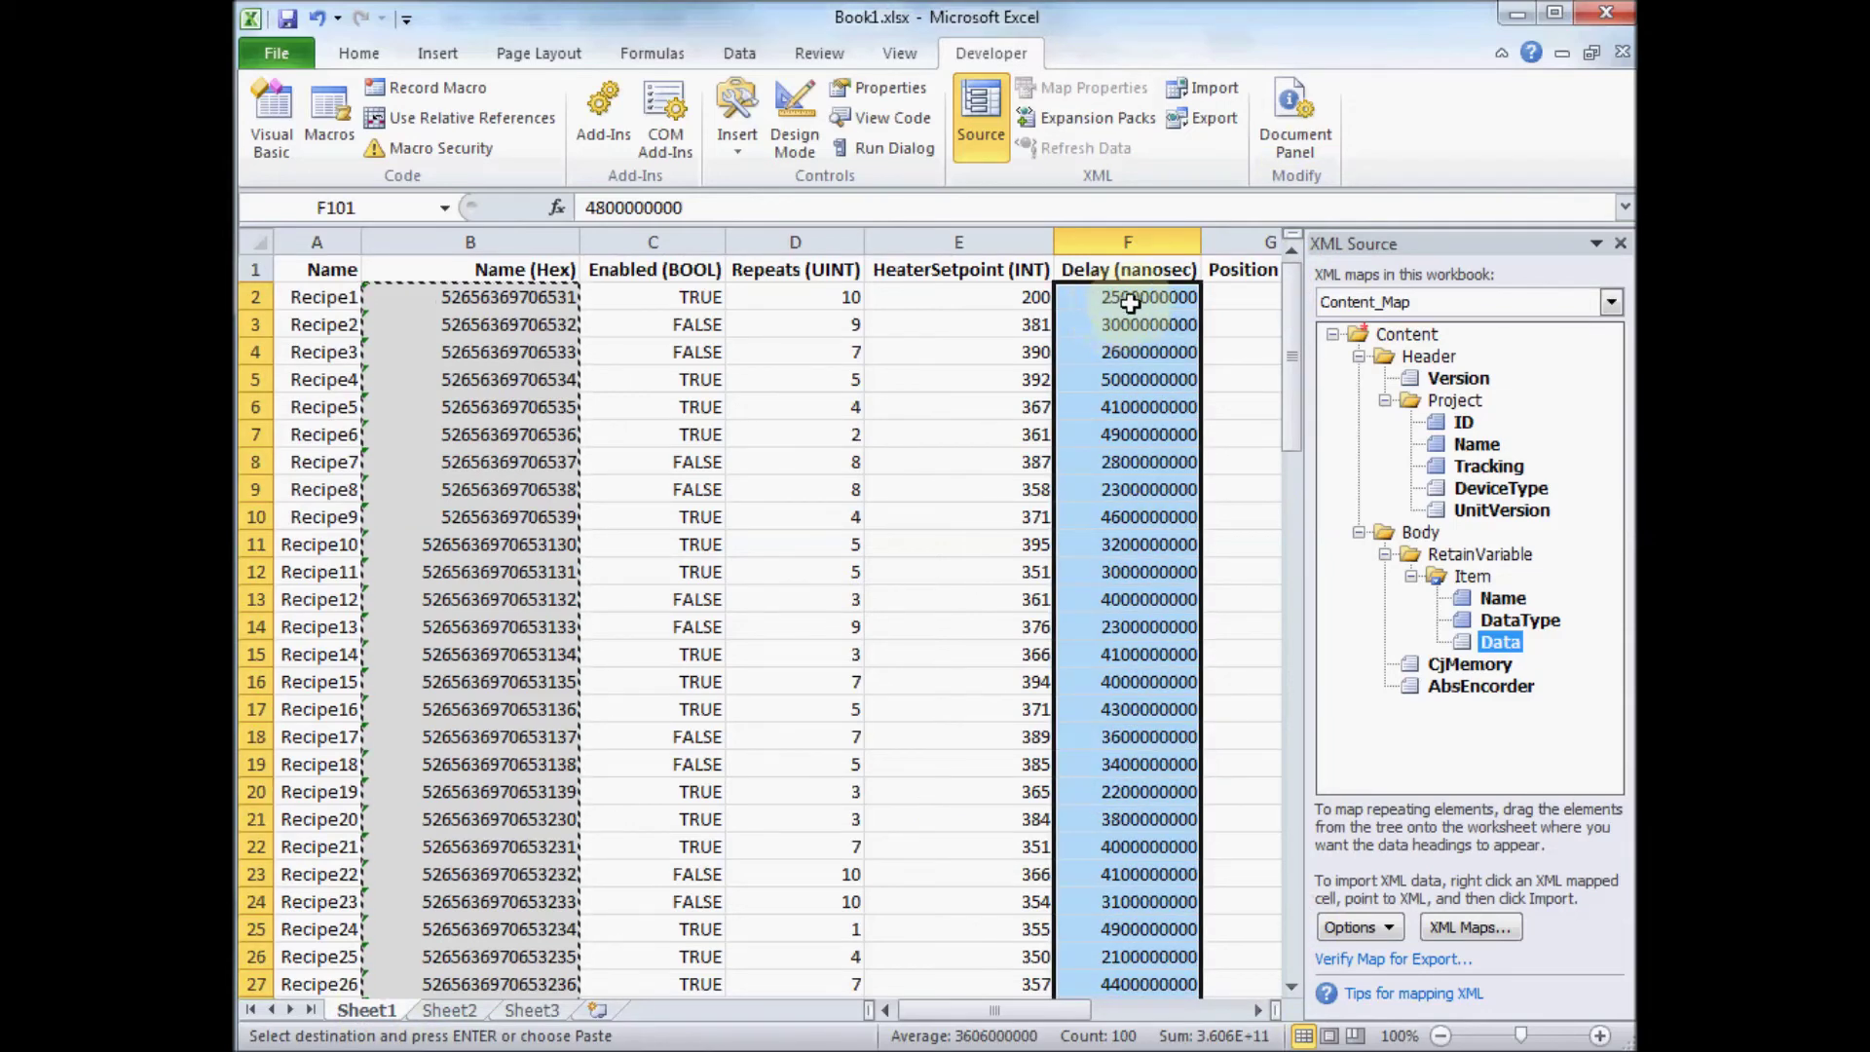
pyautogui.hotkey('ctrl', 'c')
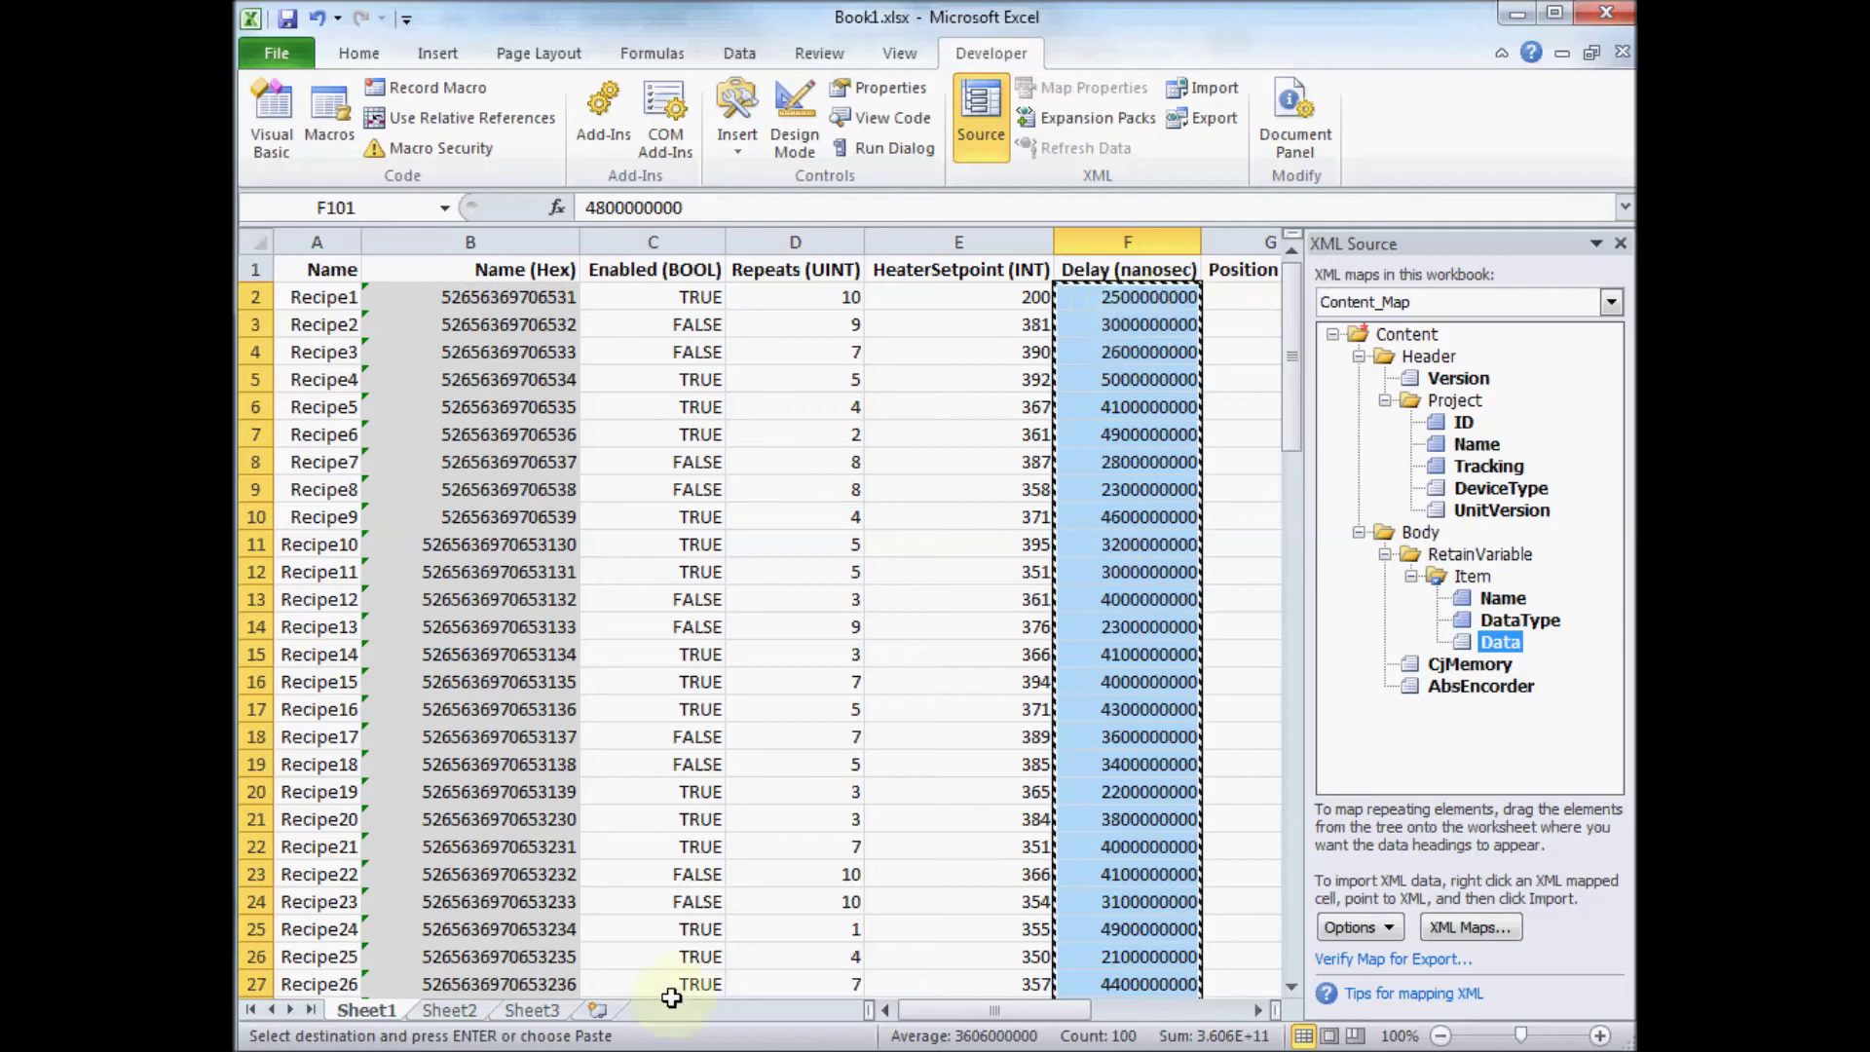
pyautogui.click(436, 1008)
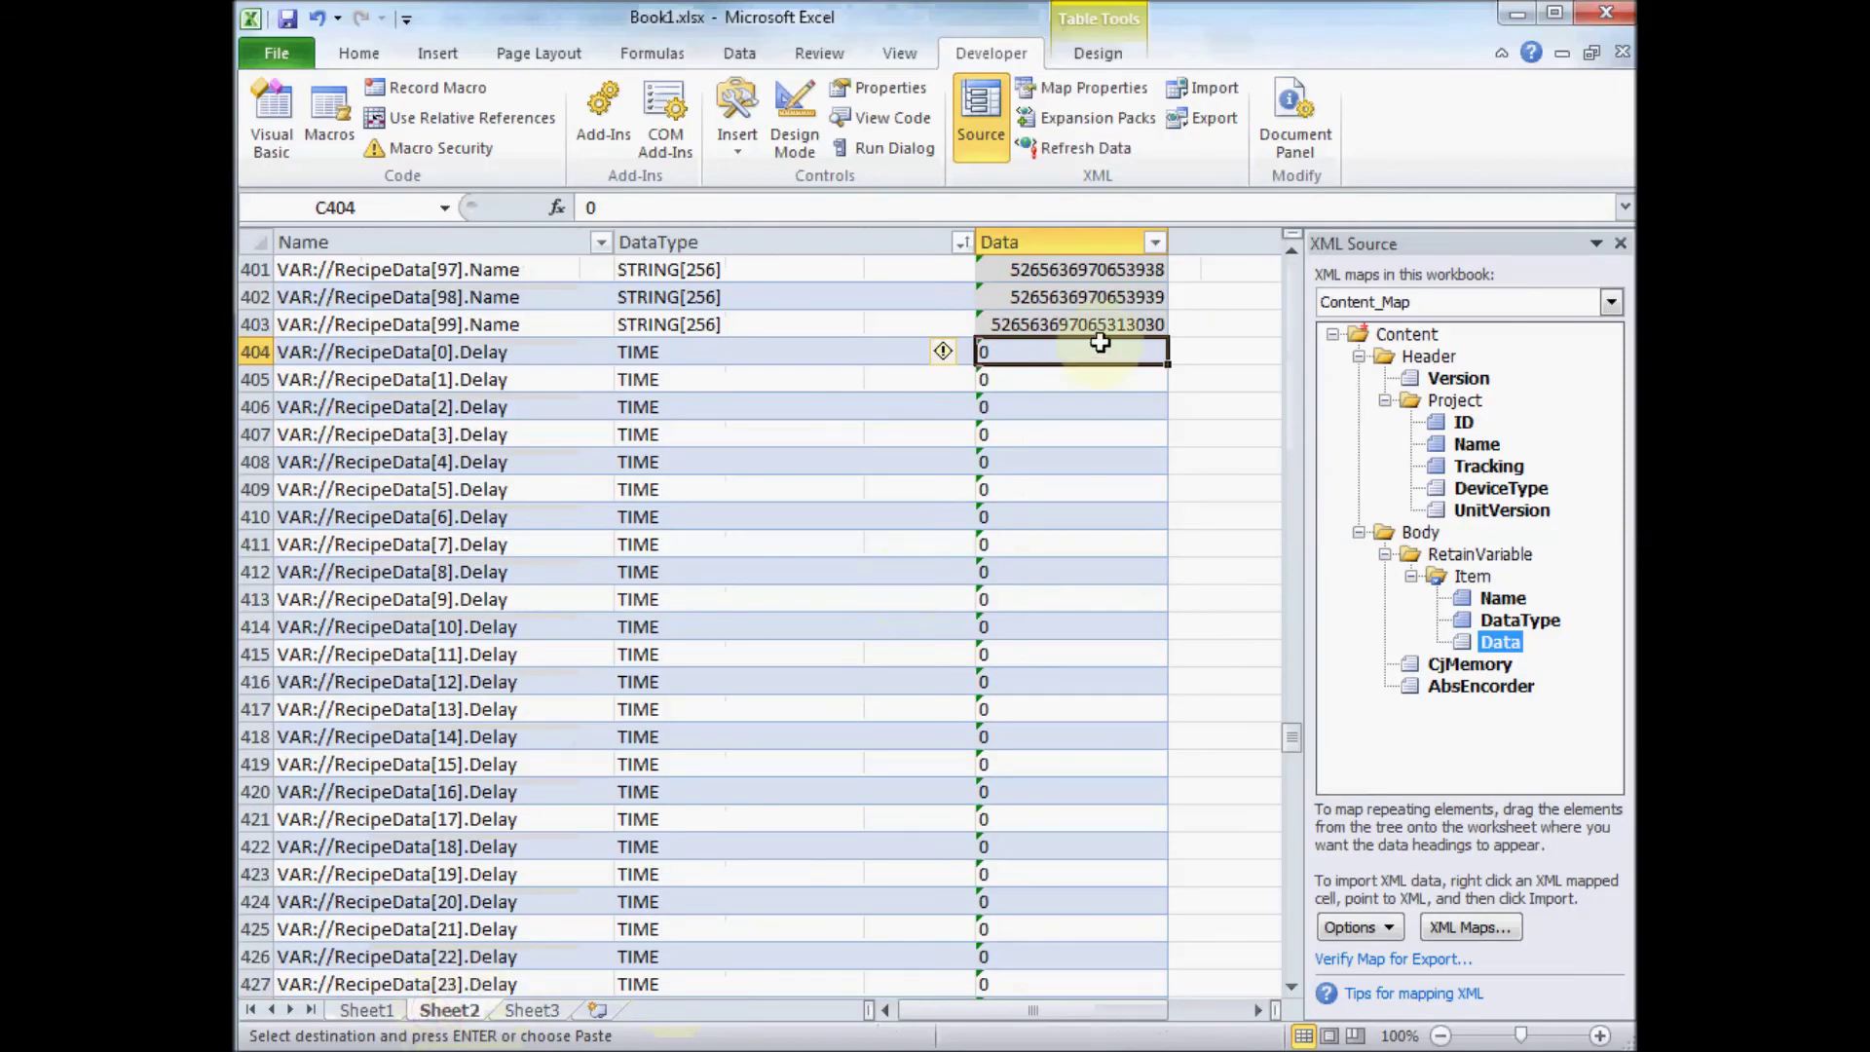
pyautogui.hotkey('ctrl', 'v')
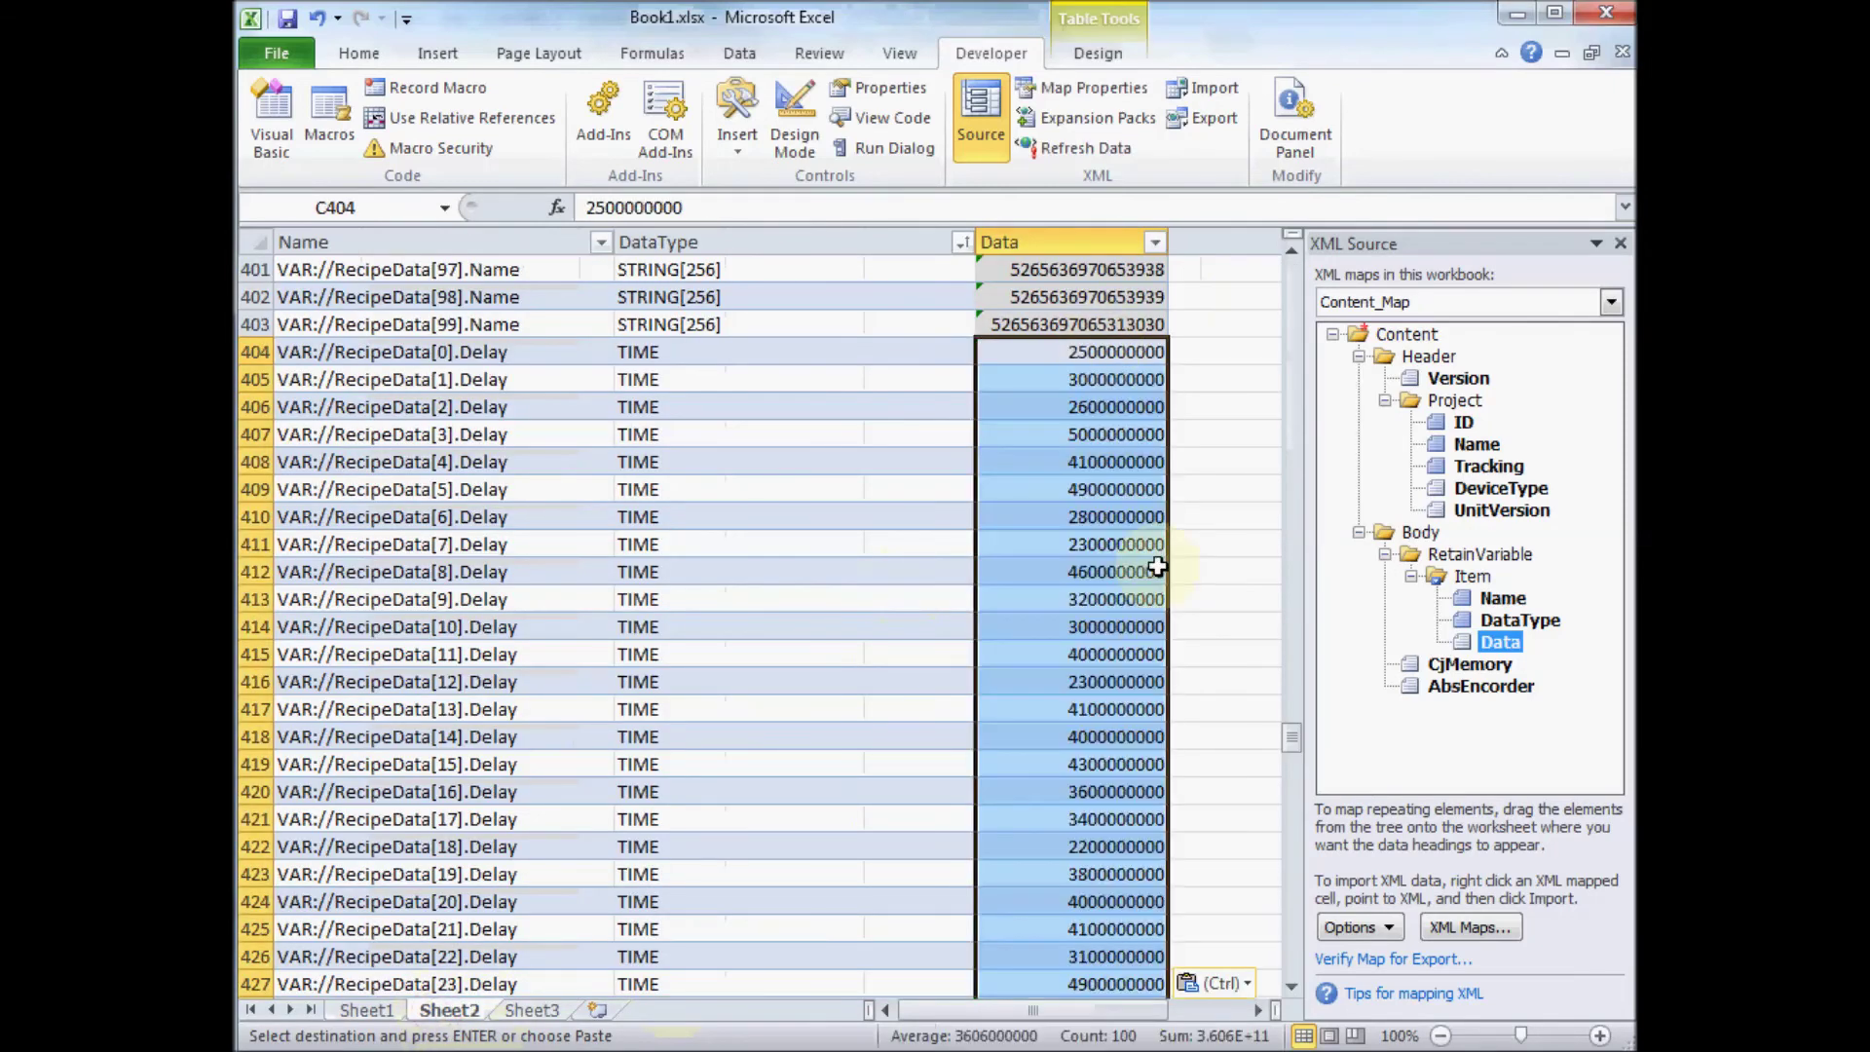
pyautogui.click(1291, 941)
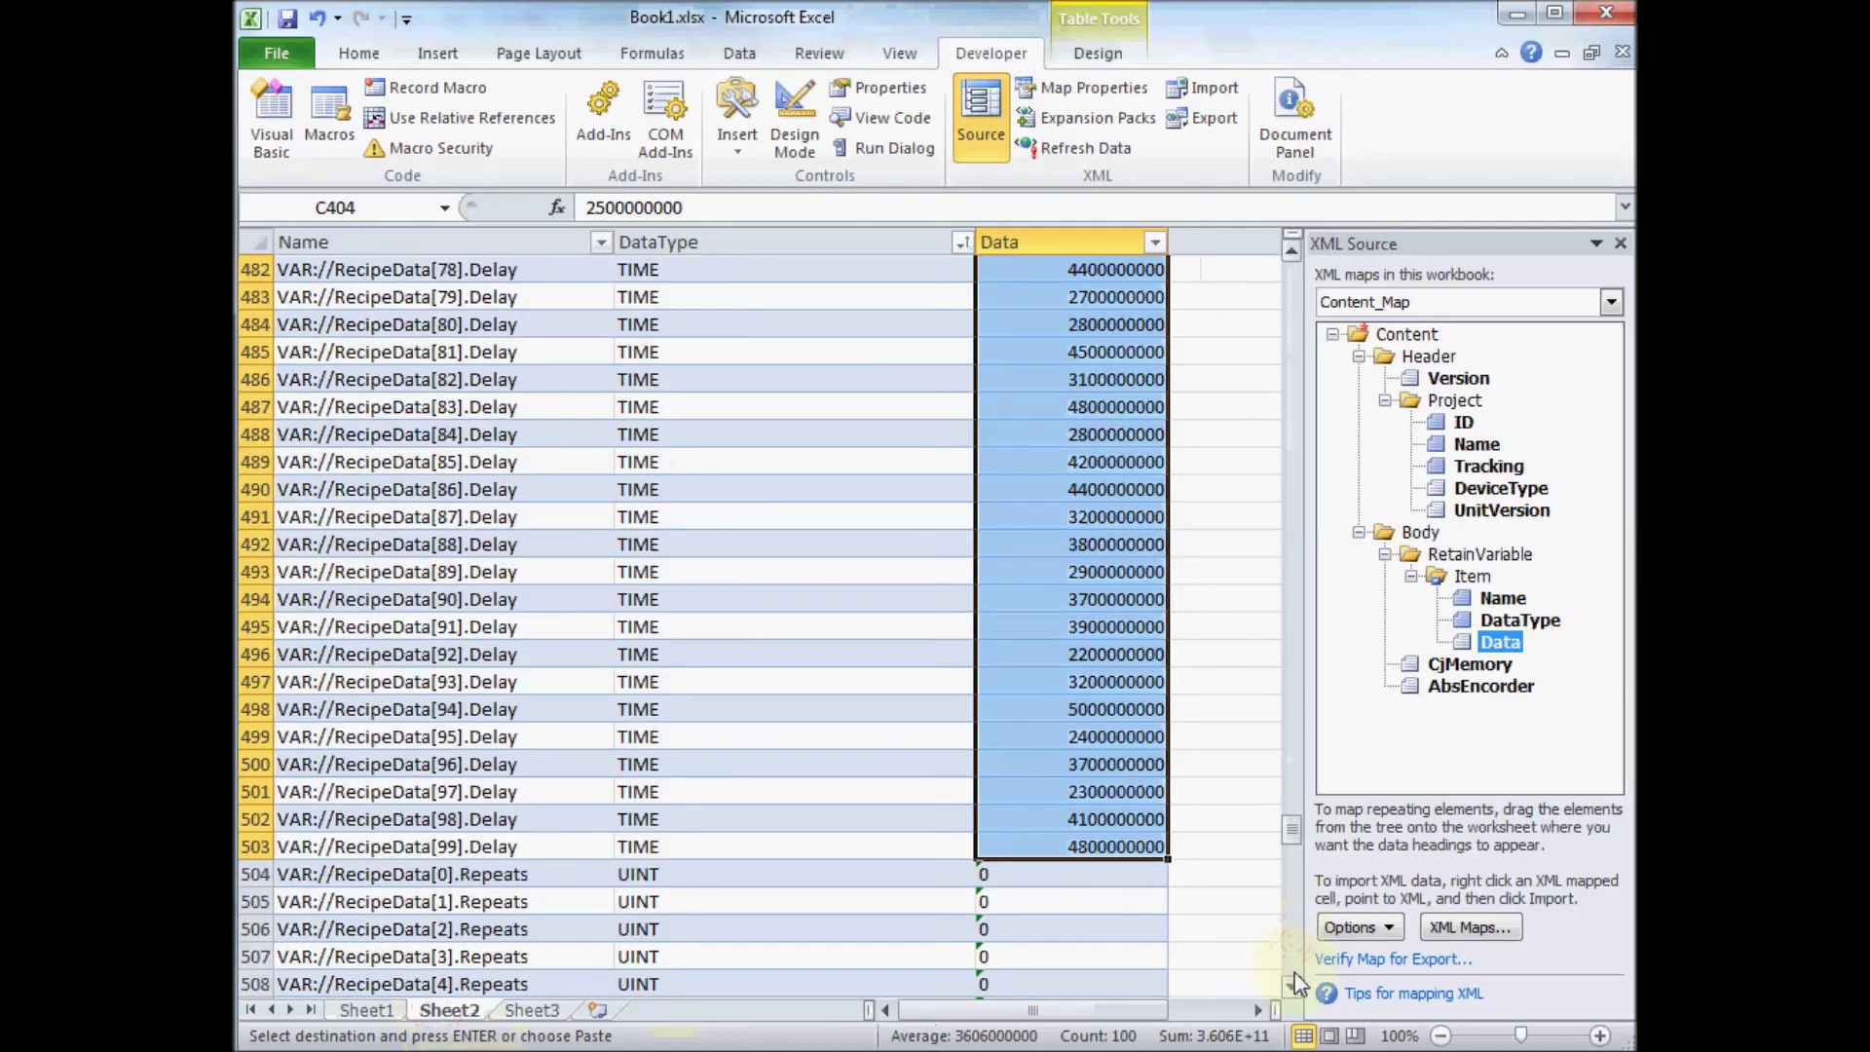
# - Select Sheet1's 100 Repeats (UINT) values, D2:D101, from Recipe1 to Recipe100
pyautogui.click(1291, 985)
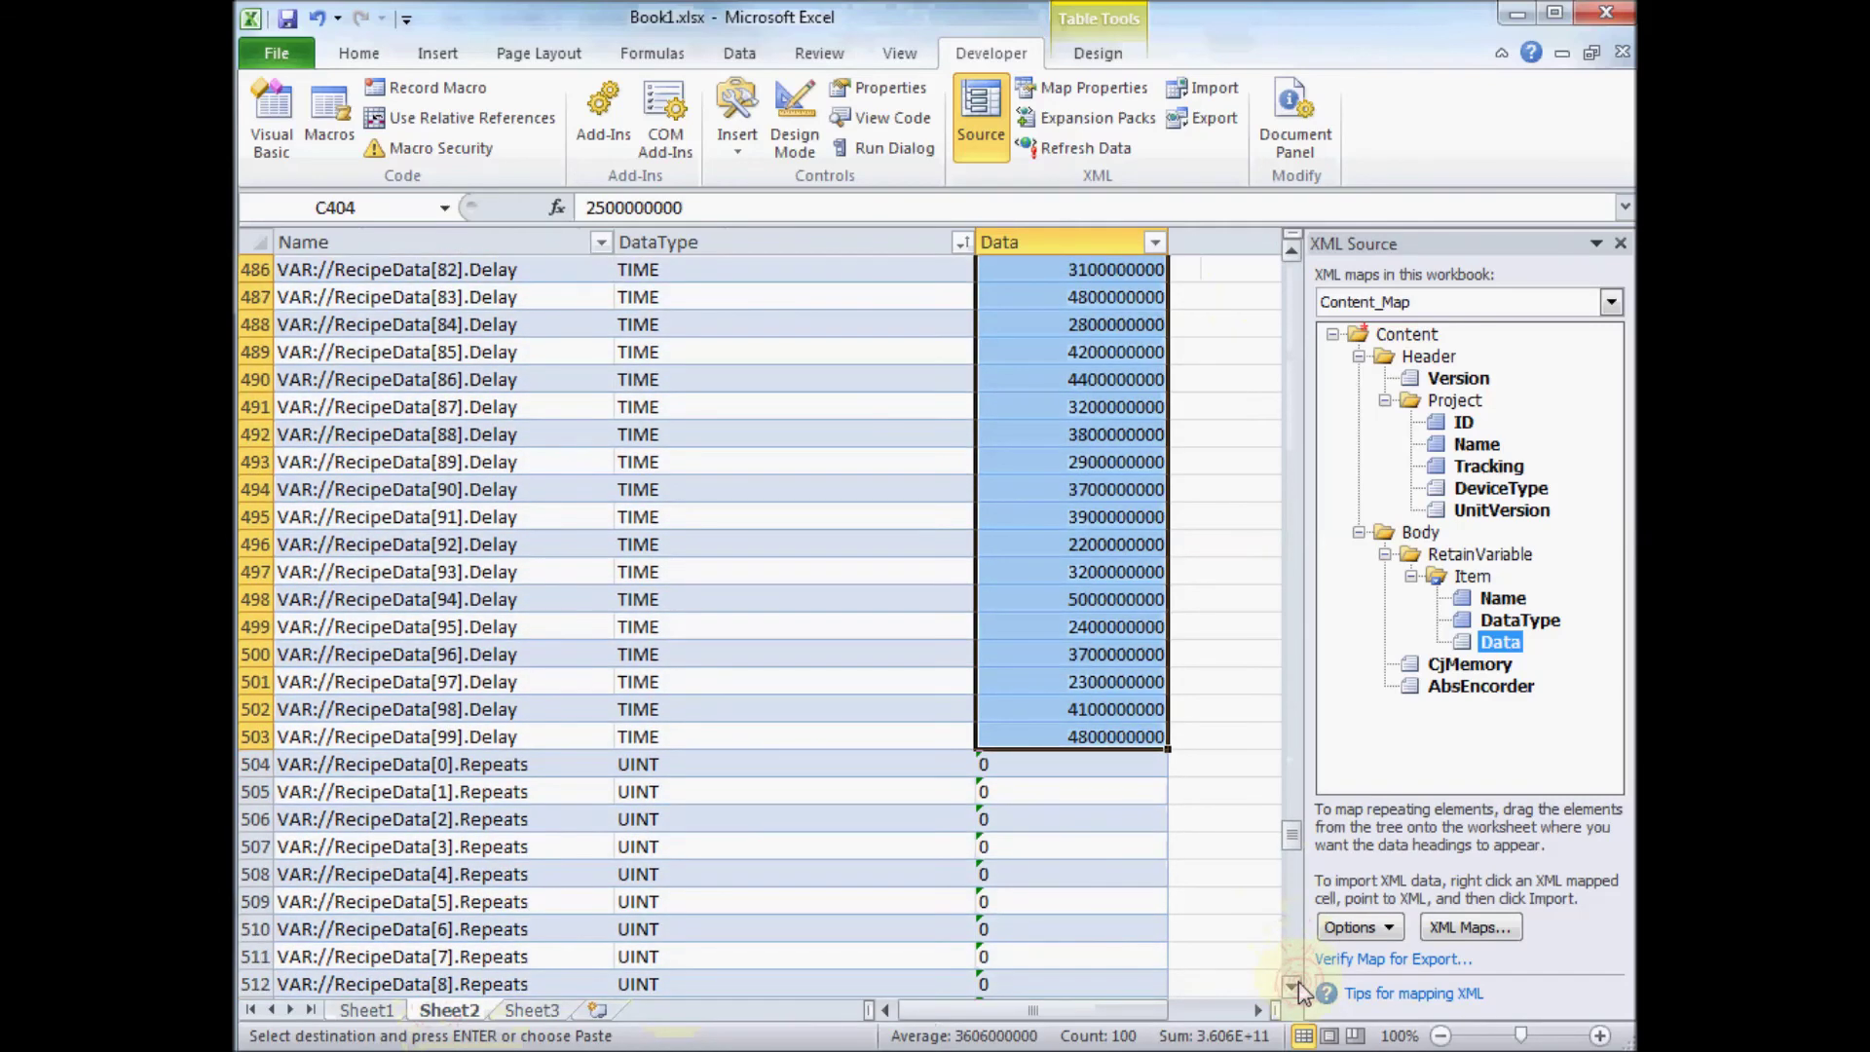
pyautogui.click(388, 1013)
pyautogui.click(822, 296)
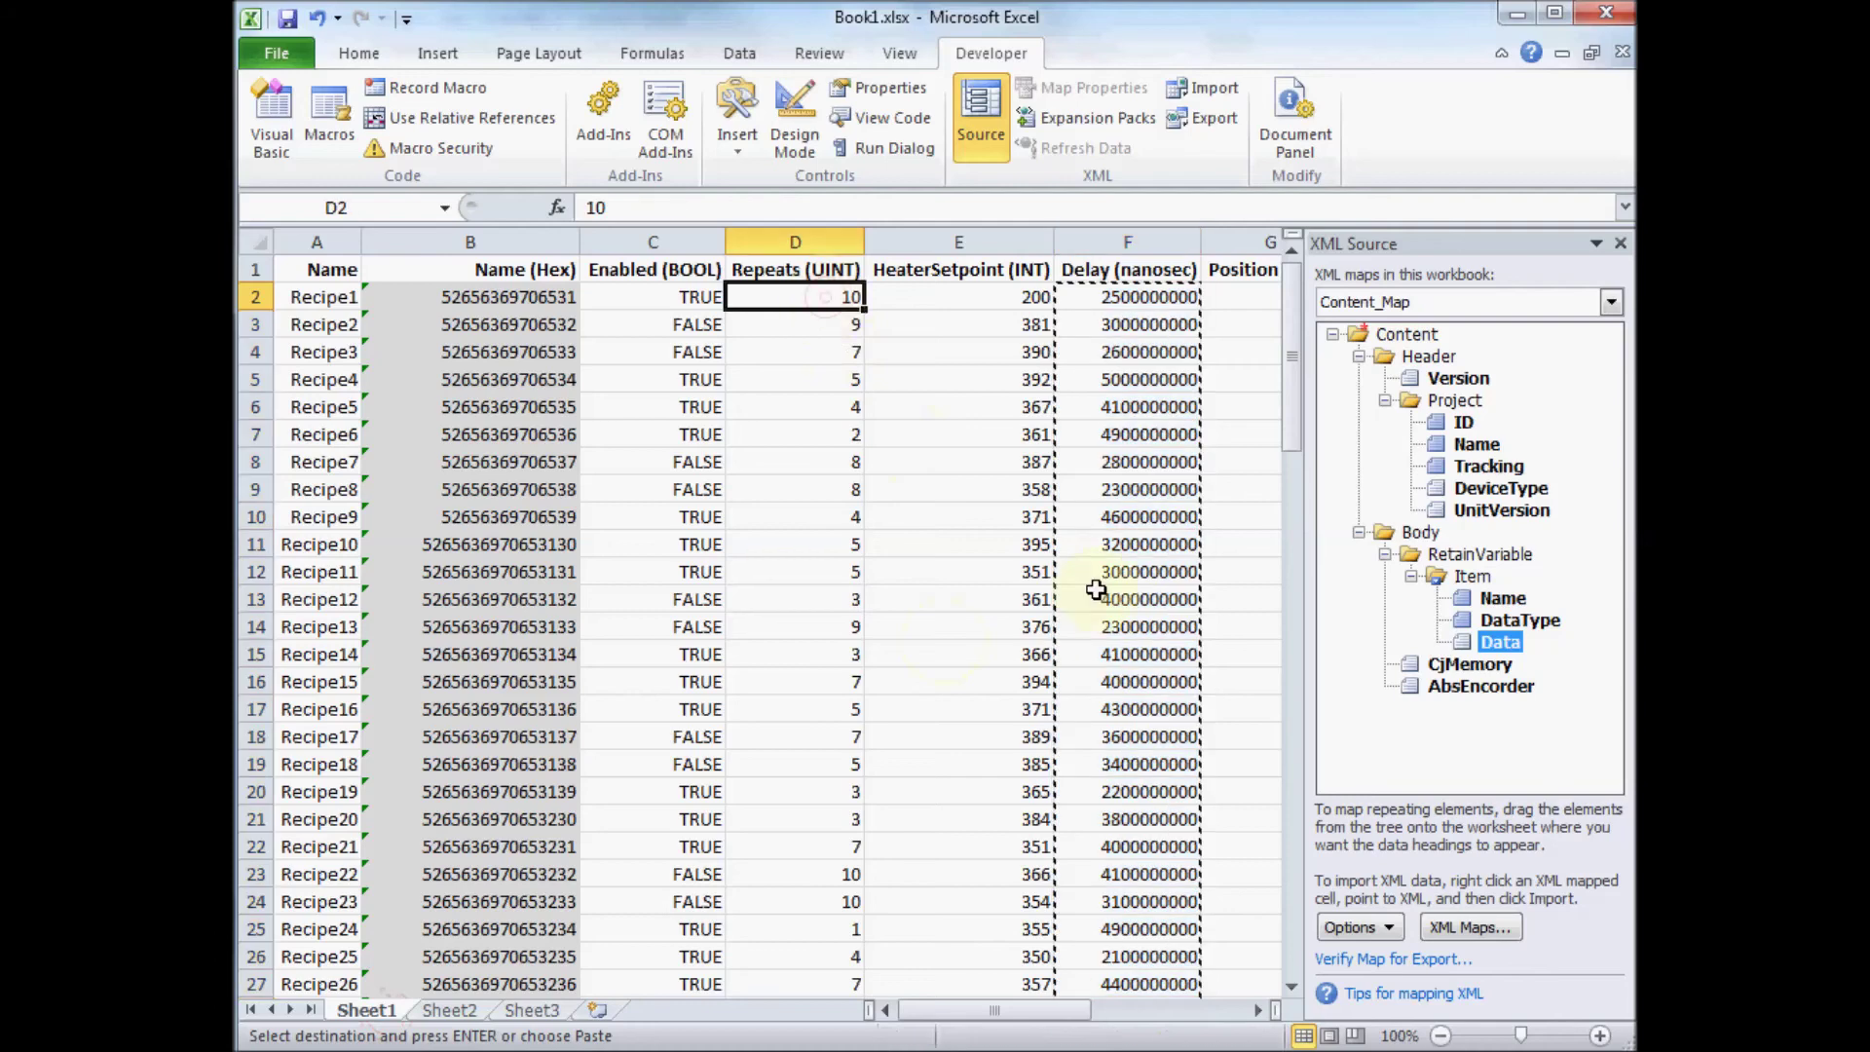
pyautogui.click(1299, 888)
pyautogui.click(1295, 943)
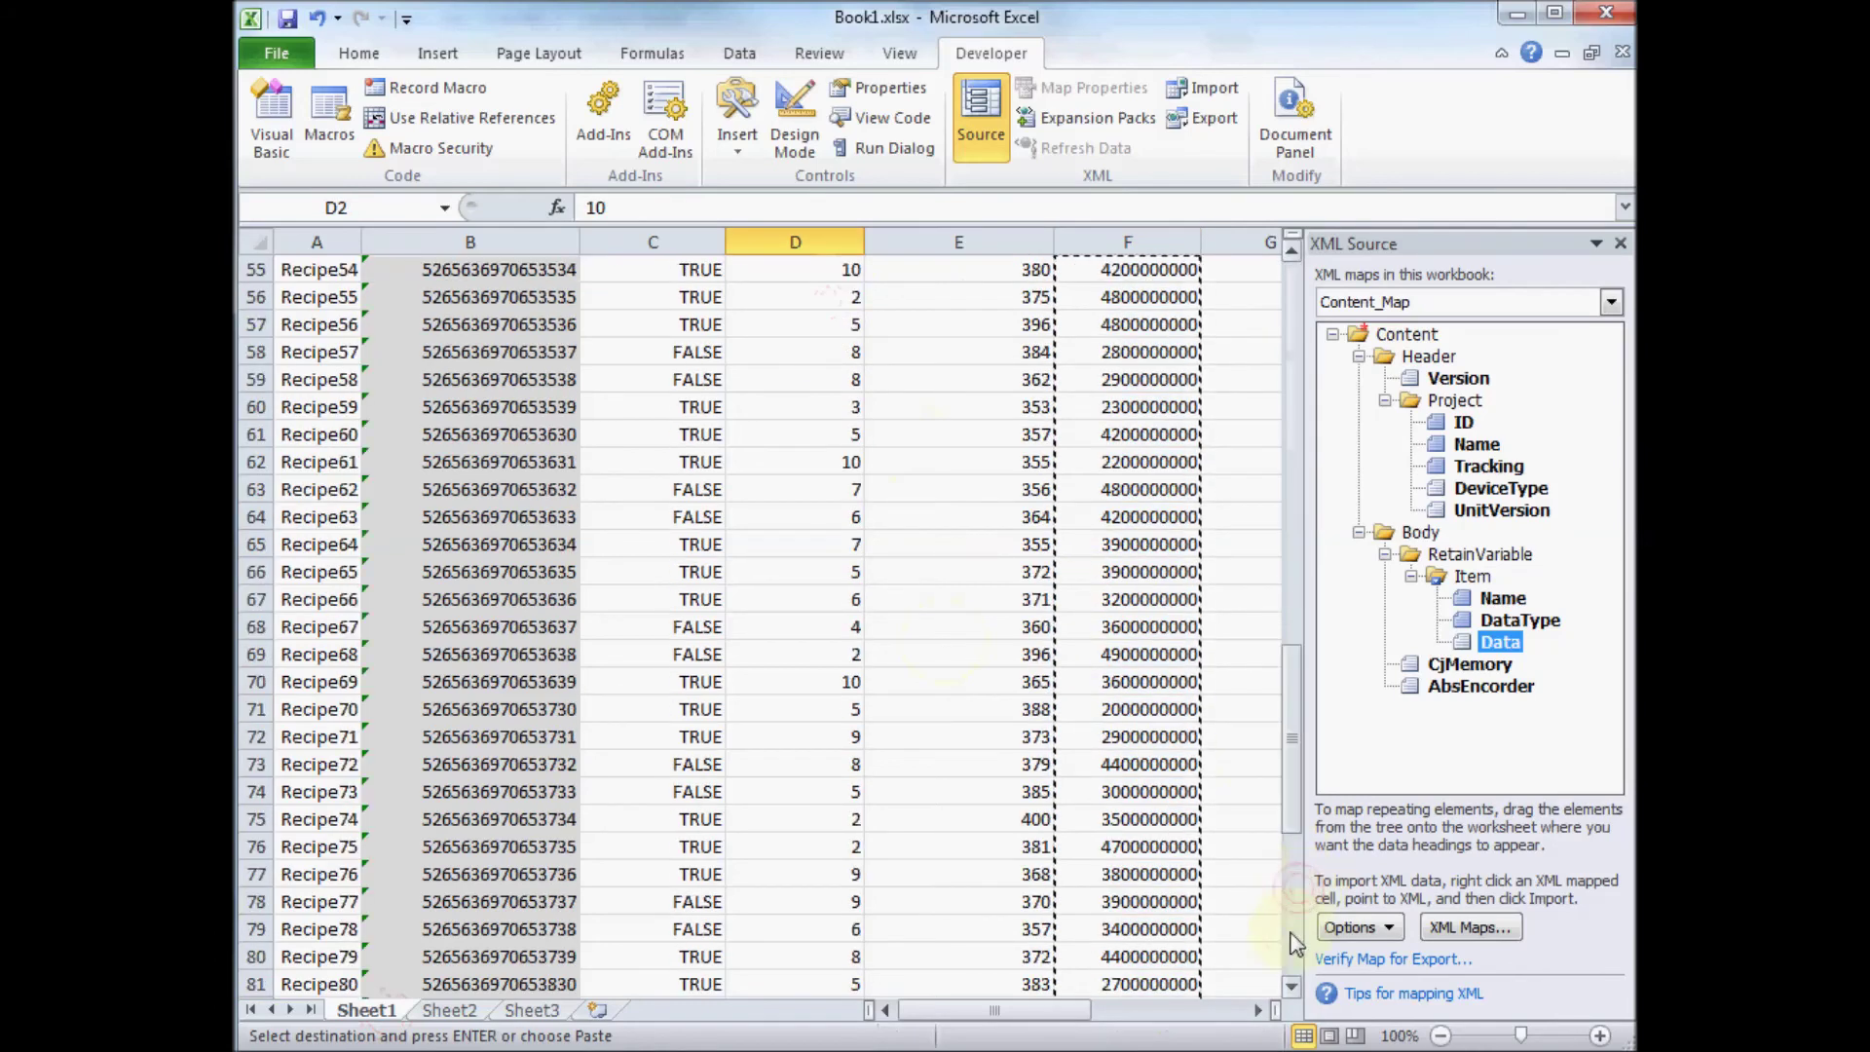
pyautogui.click(1295, 943)
pyautogui.keyDown('shift'); pyautogui.click(821, 800); pyautogui.keyUp('shift')
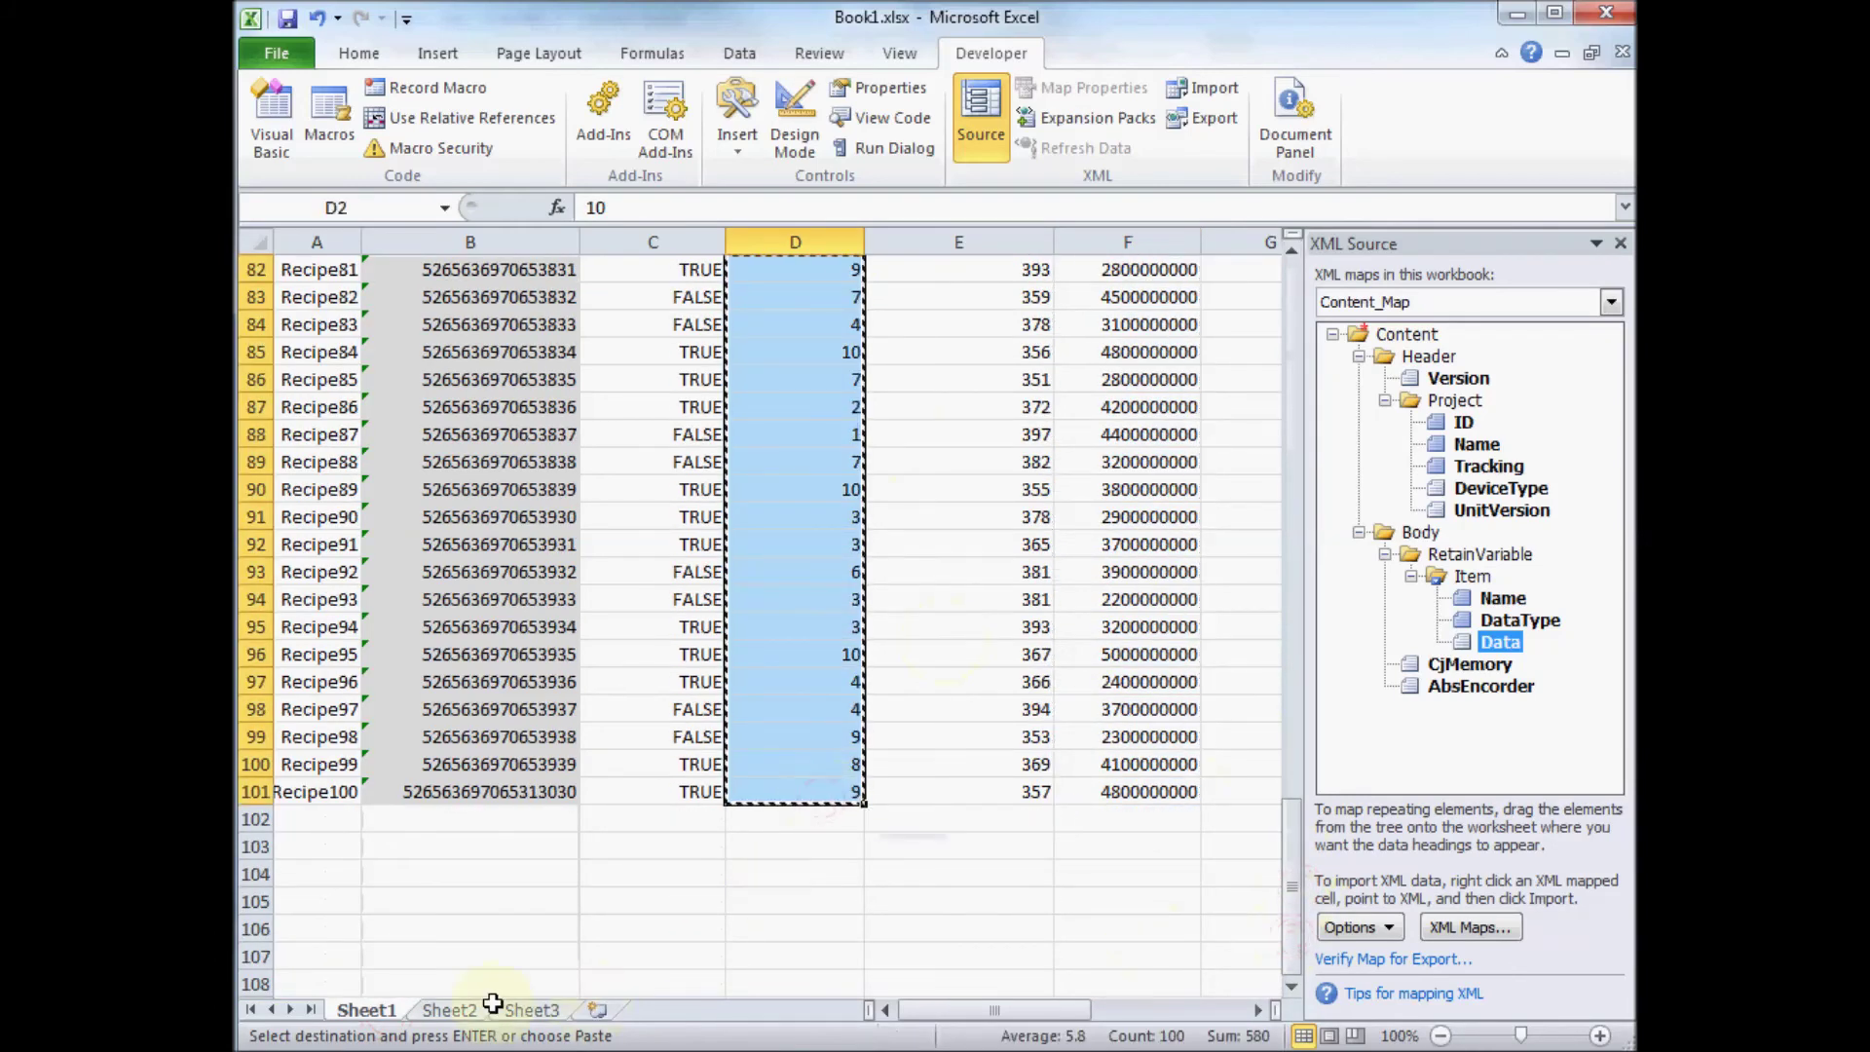
# - Paste the Repeats values into Sheet2 starting at C504, then scroll back to the top
pyautogui.click(449, 1010)
pyautogui.click(1030, 764)
pyautogui.hotkey('ctrl', 'v')
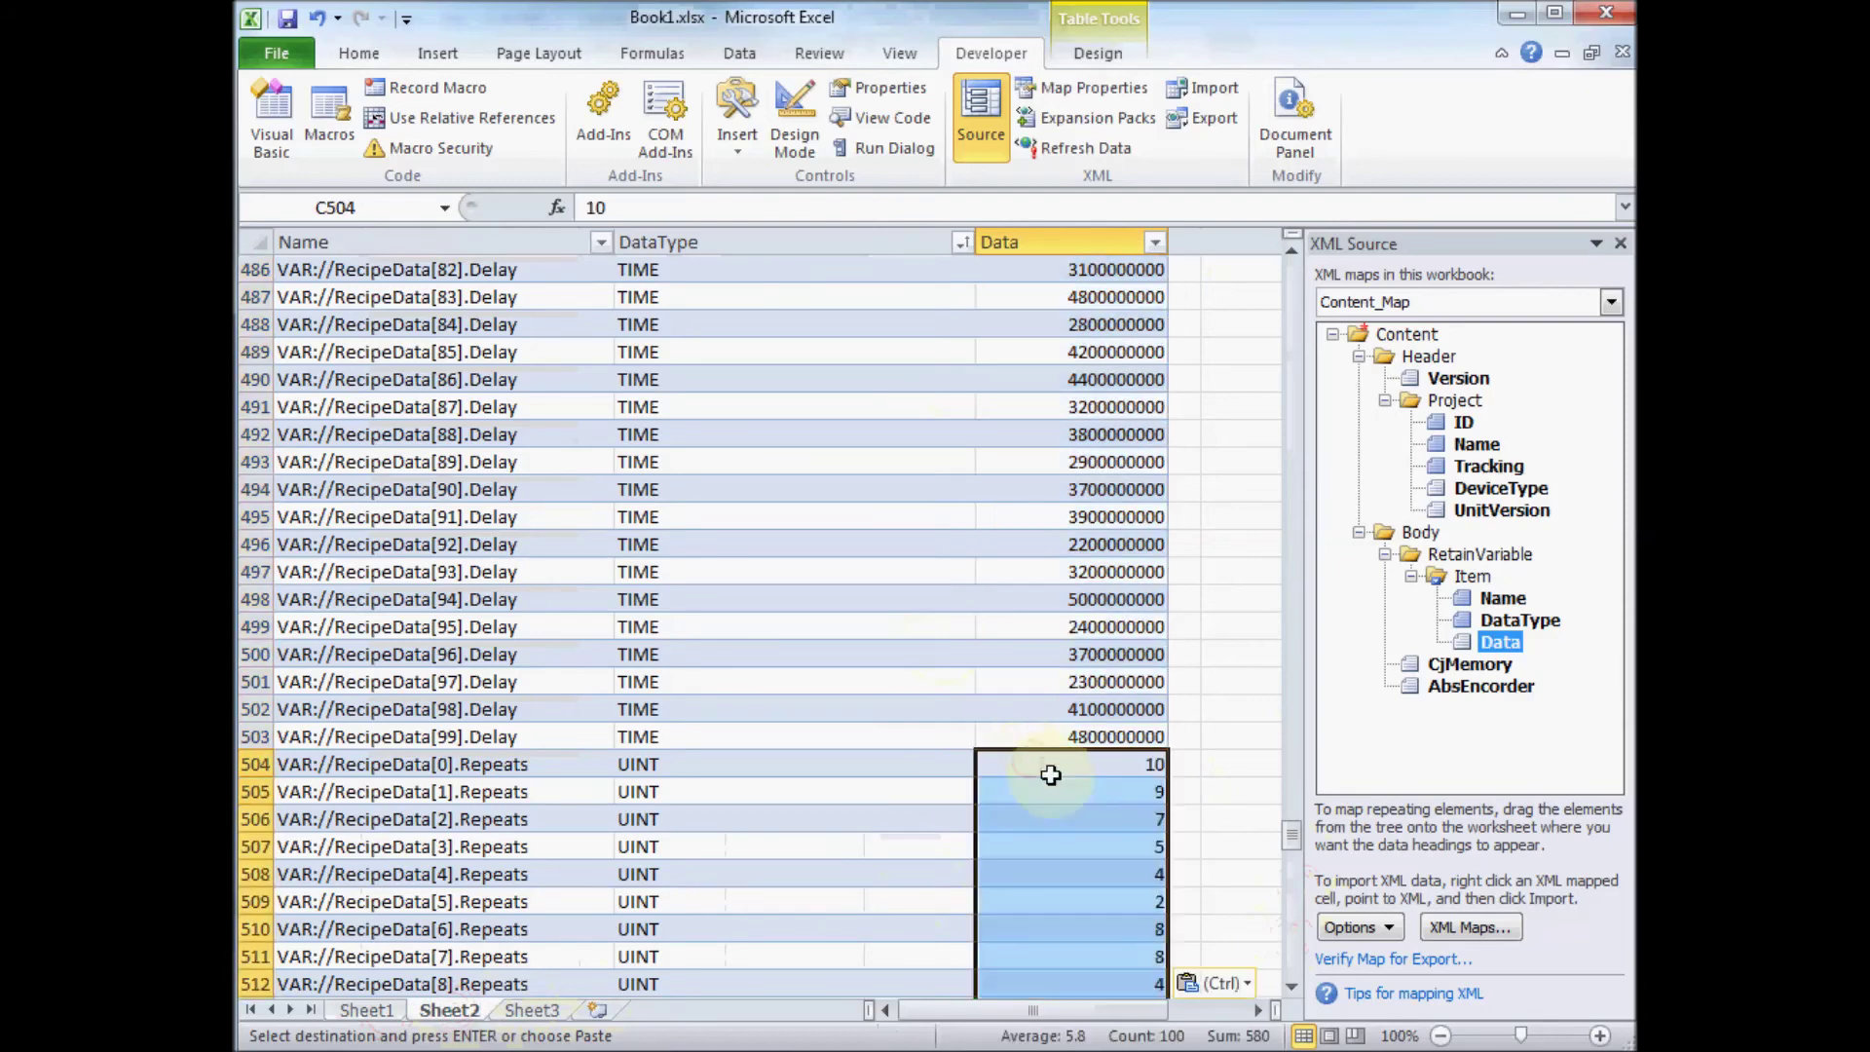
pyautogui.click(1291, 987)
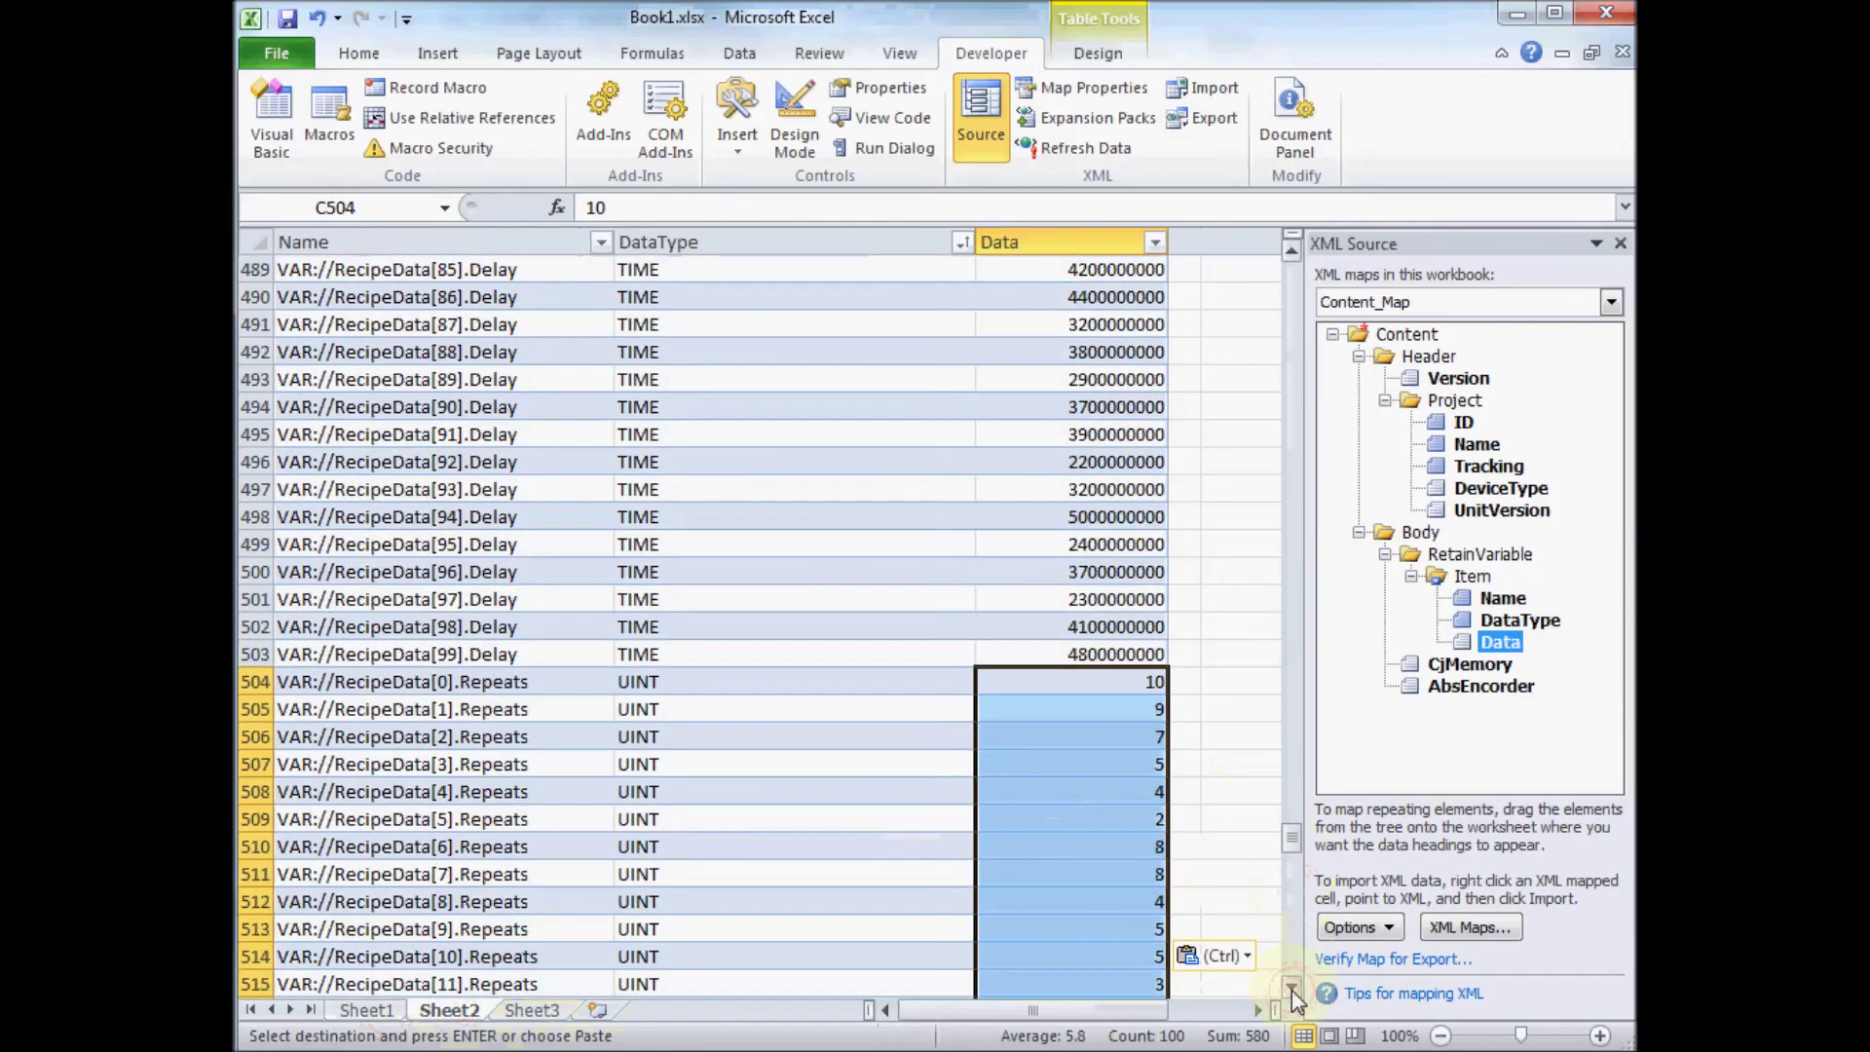
pyautogui.click(1292, 987)
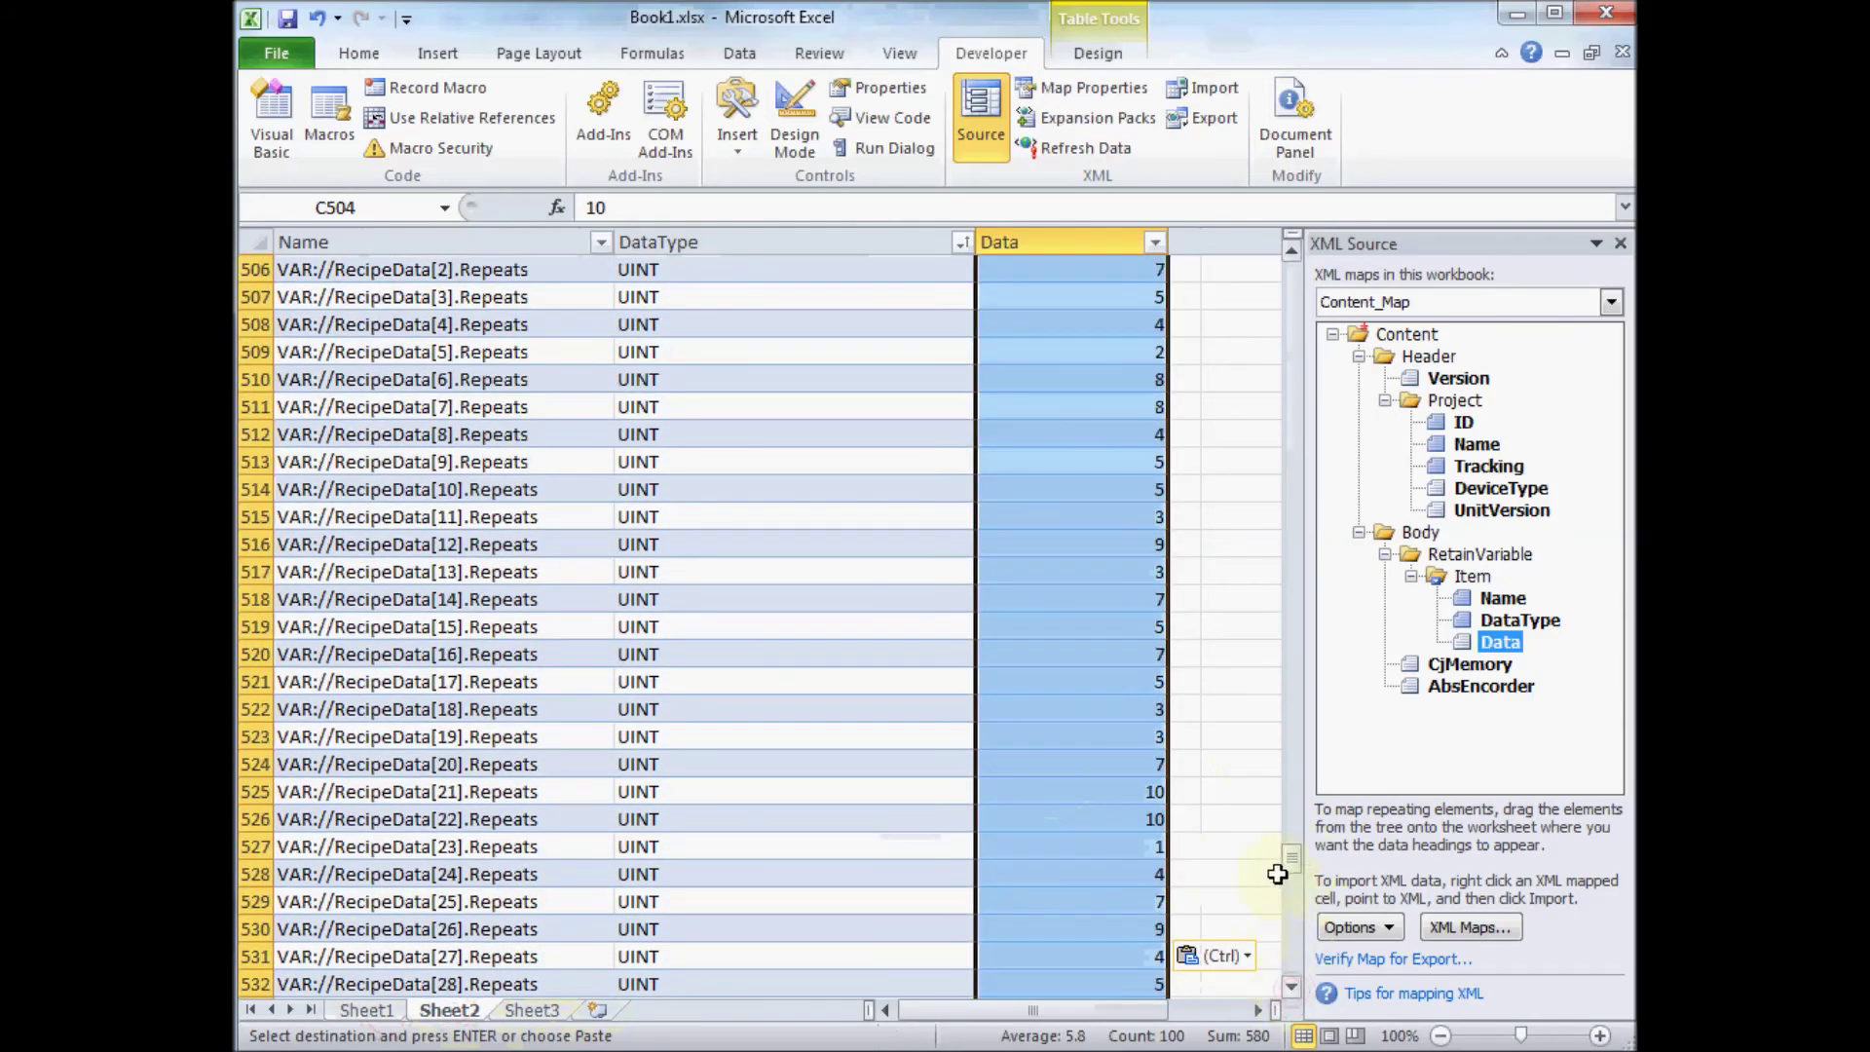
pyautogui.moveTo(1291, 859); pyautogui.dragTo(1305, 234)
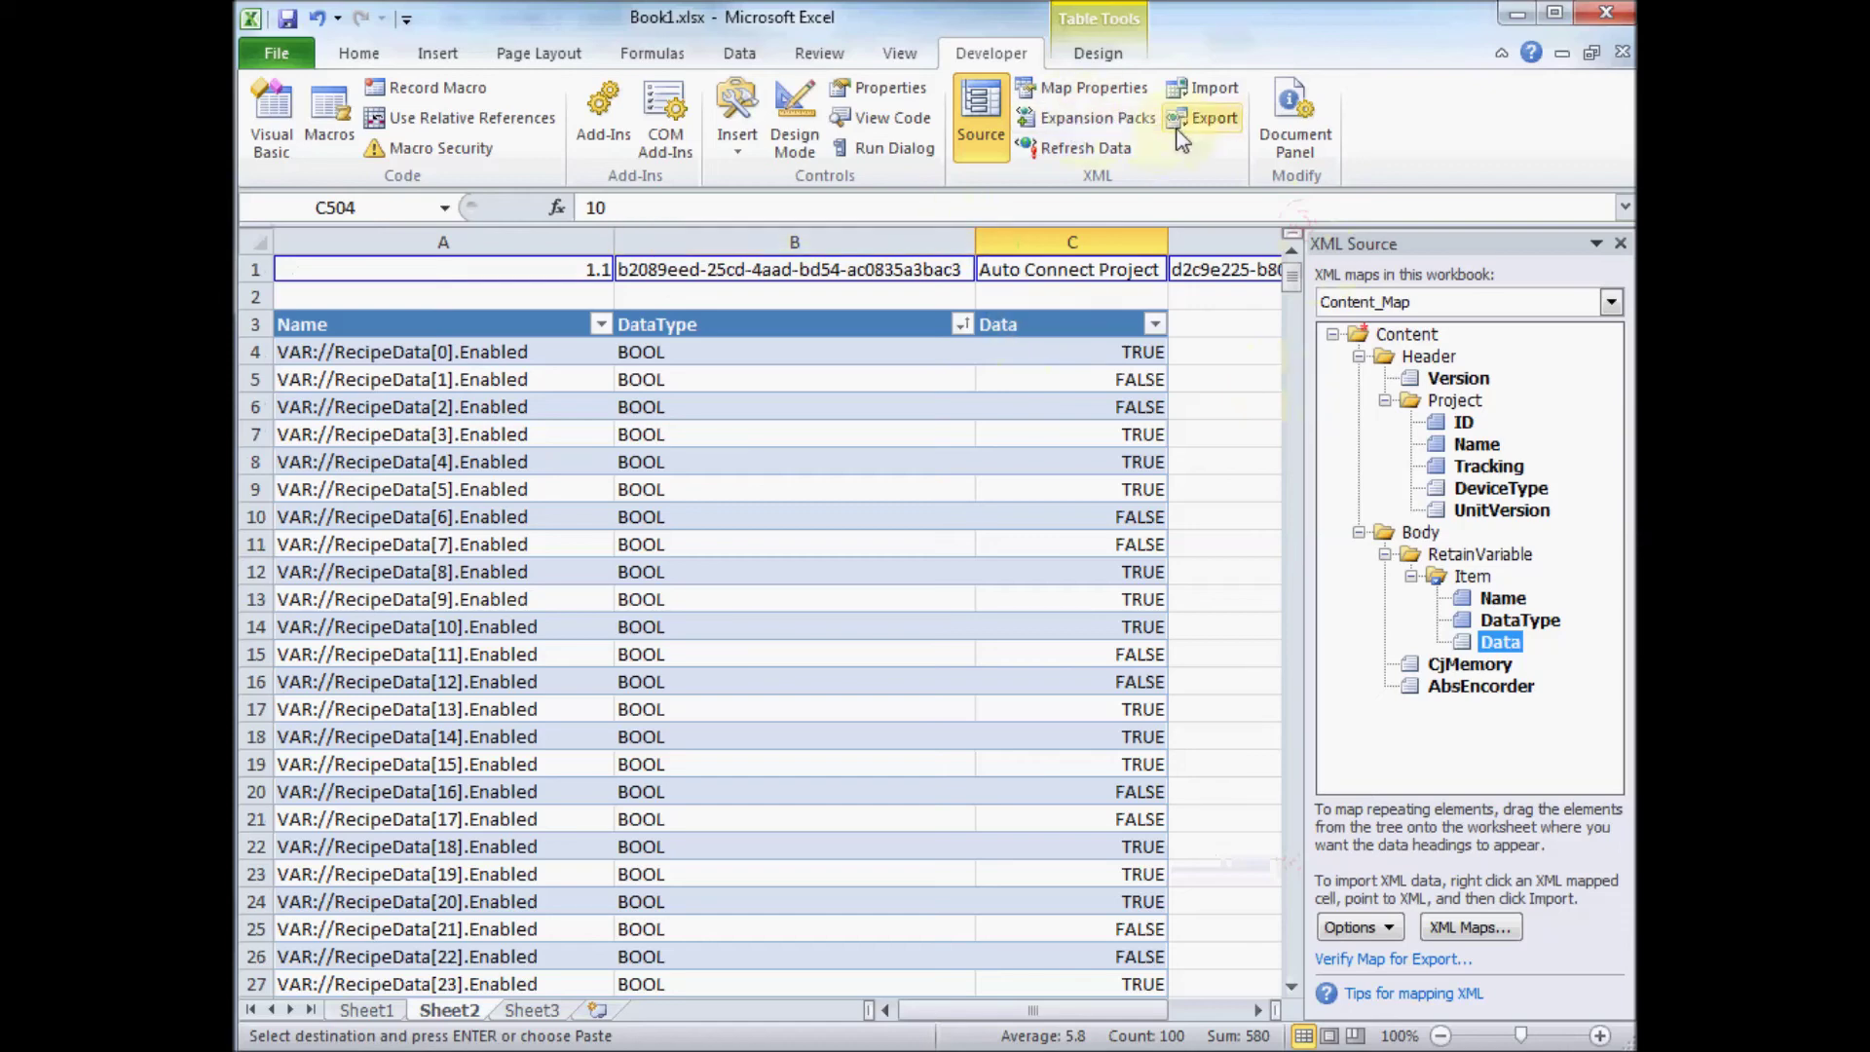
# - Export the XML-mapped table over the existing NJMemoryModified.xml file
pyautogui.click(1229, 122)
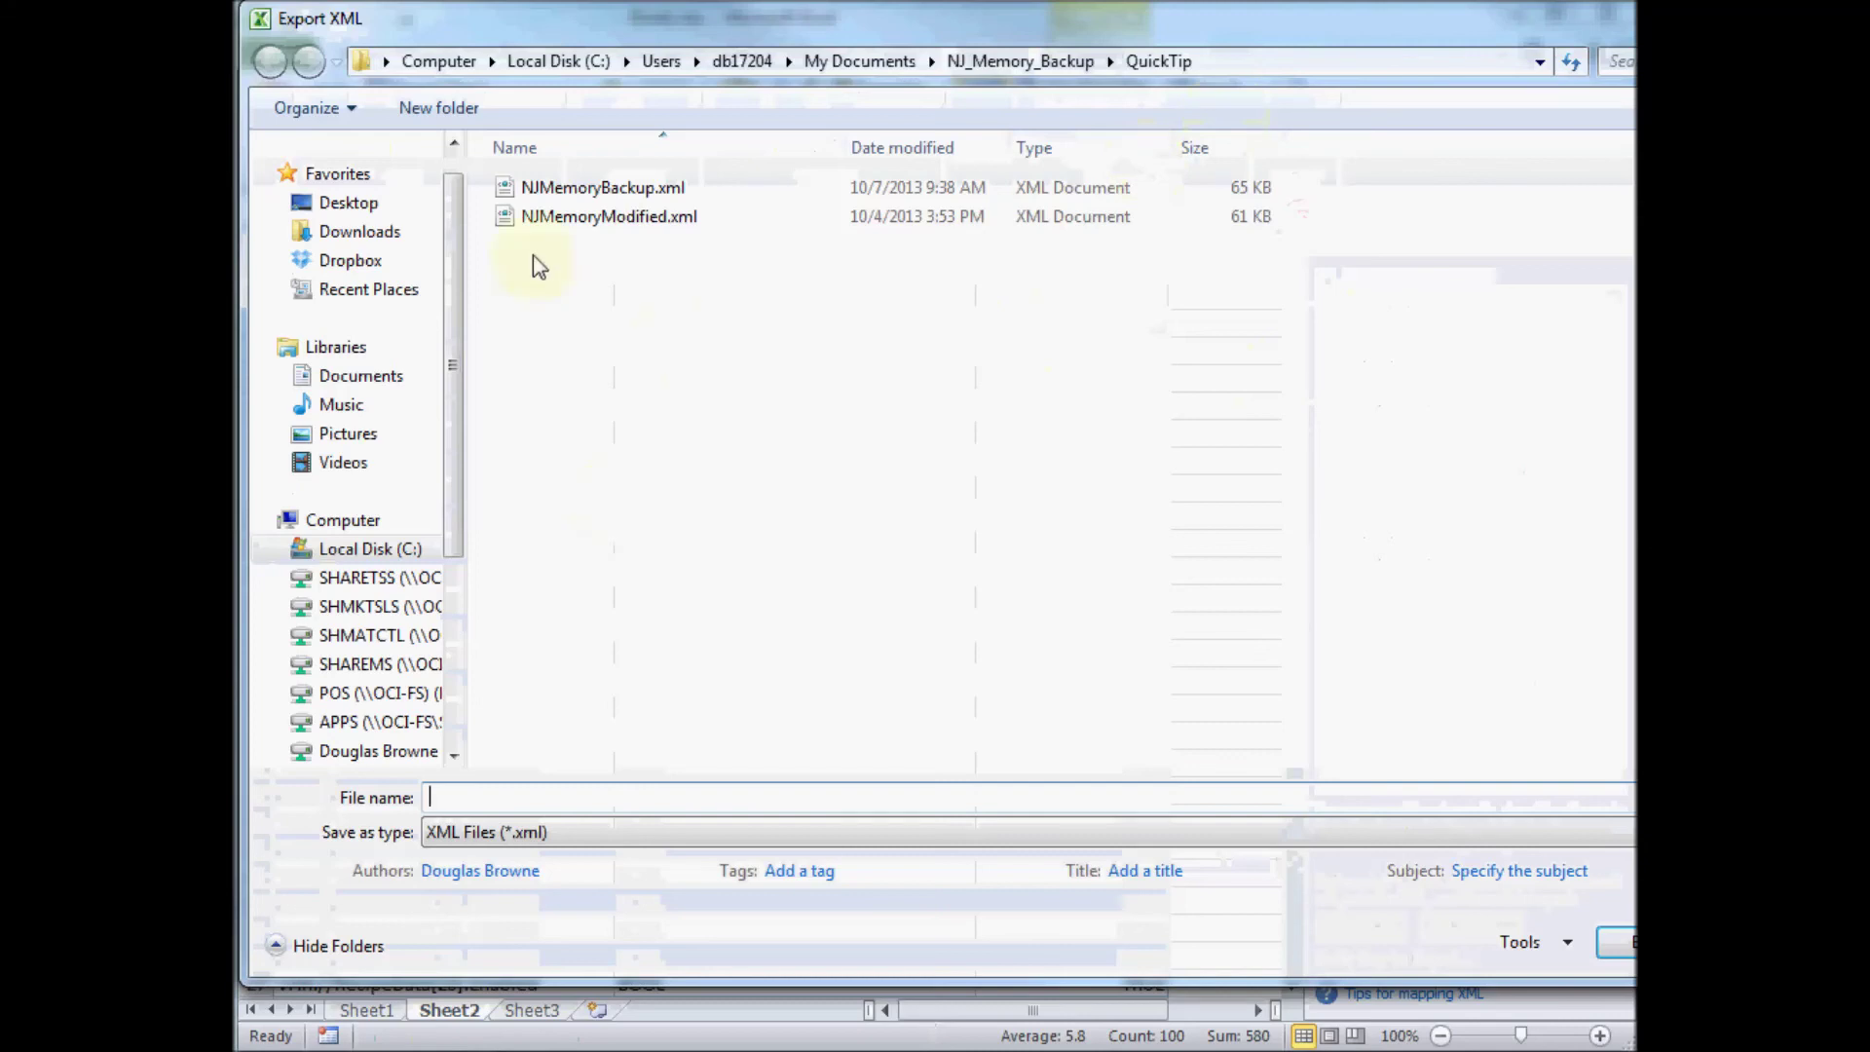
pyautogui.click(545, 216)
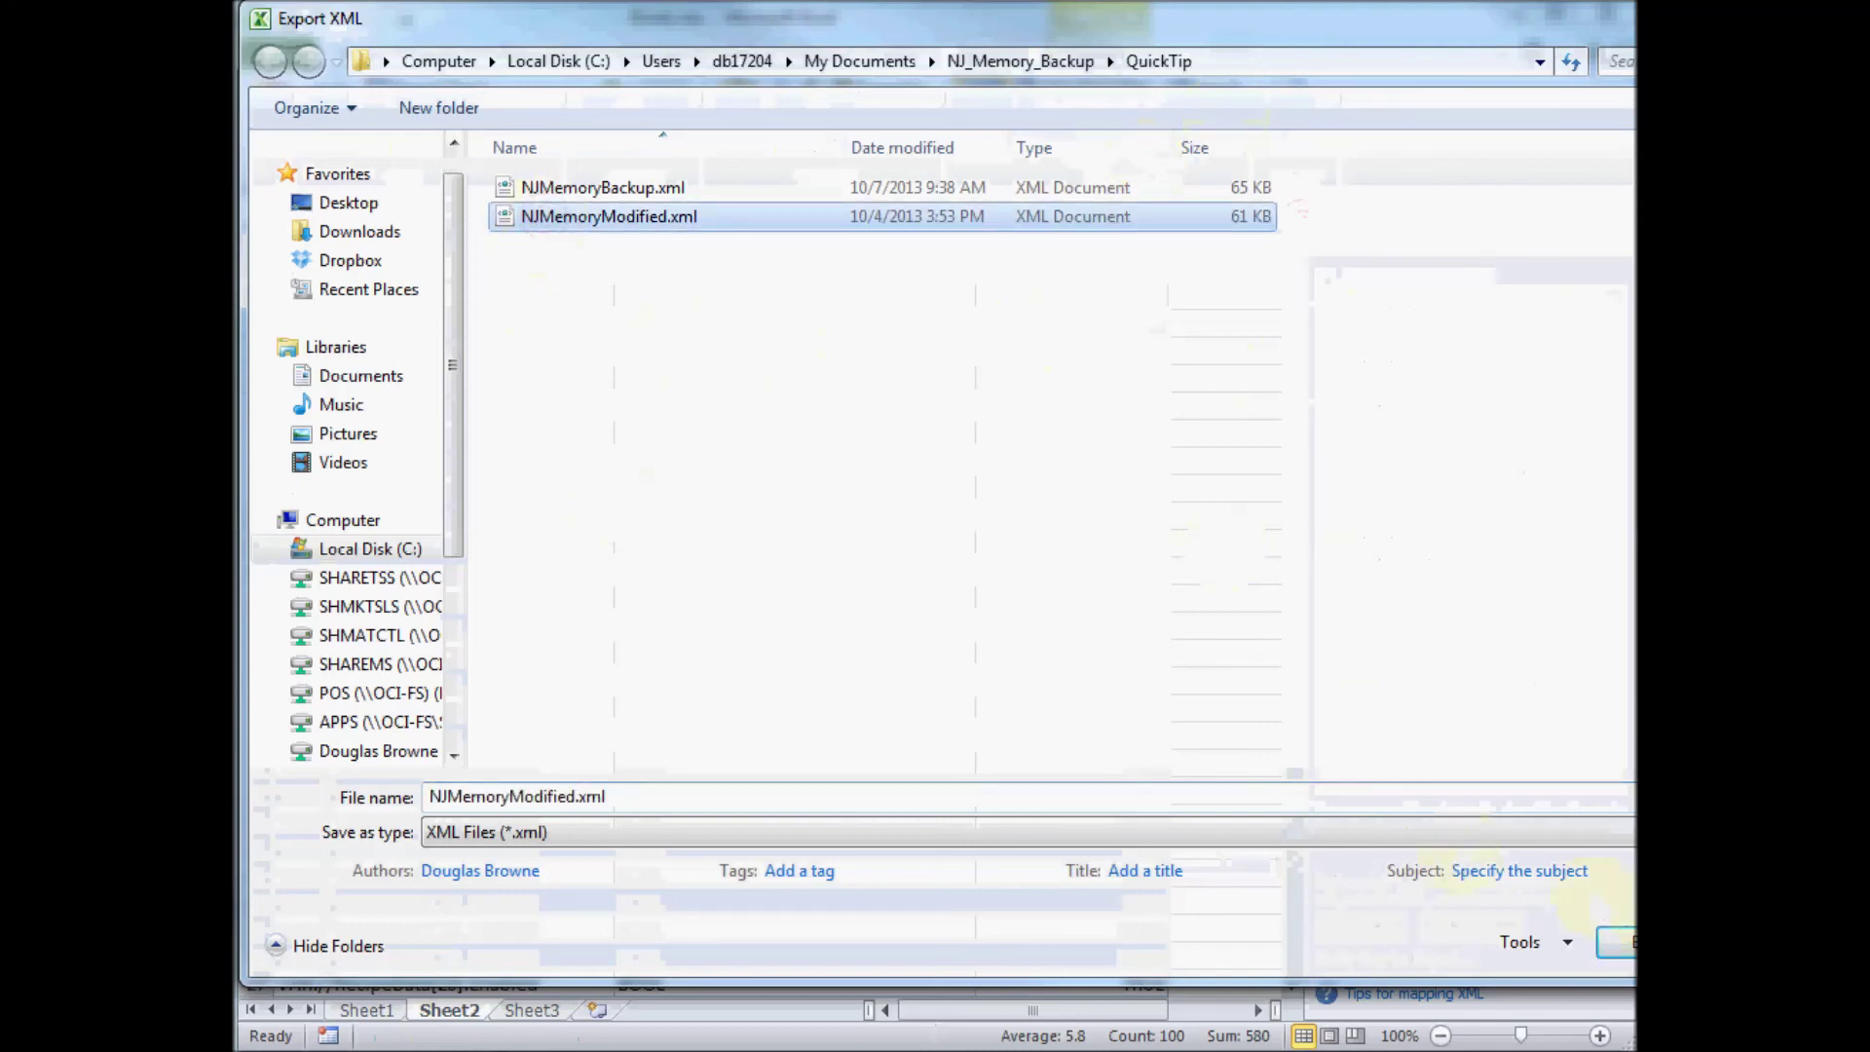
pyautogui.click(1614, 942)
pyautogui.click(1266, 611)
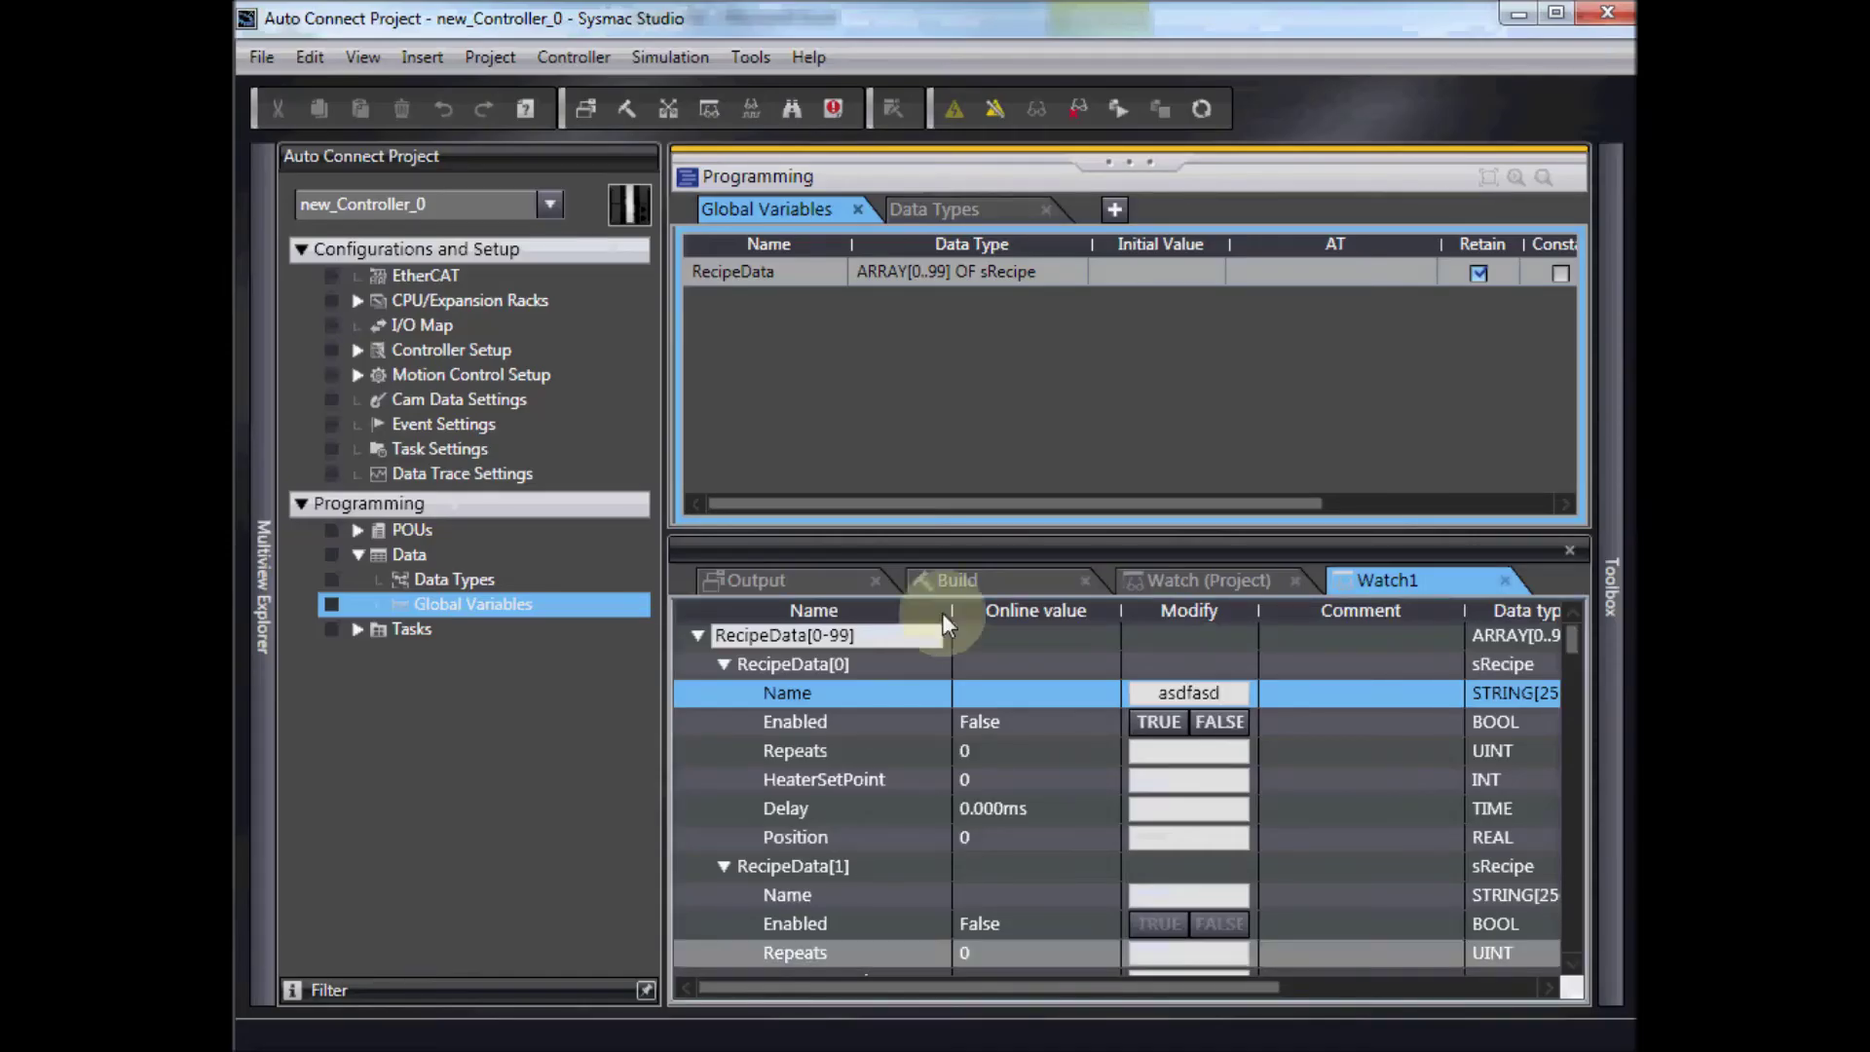
# - Run Restore Variables and Memory using NJMemoryModified.xml as the source file
pyautogui.click(739, 62)
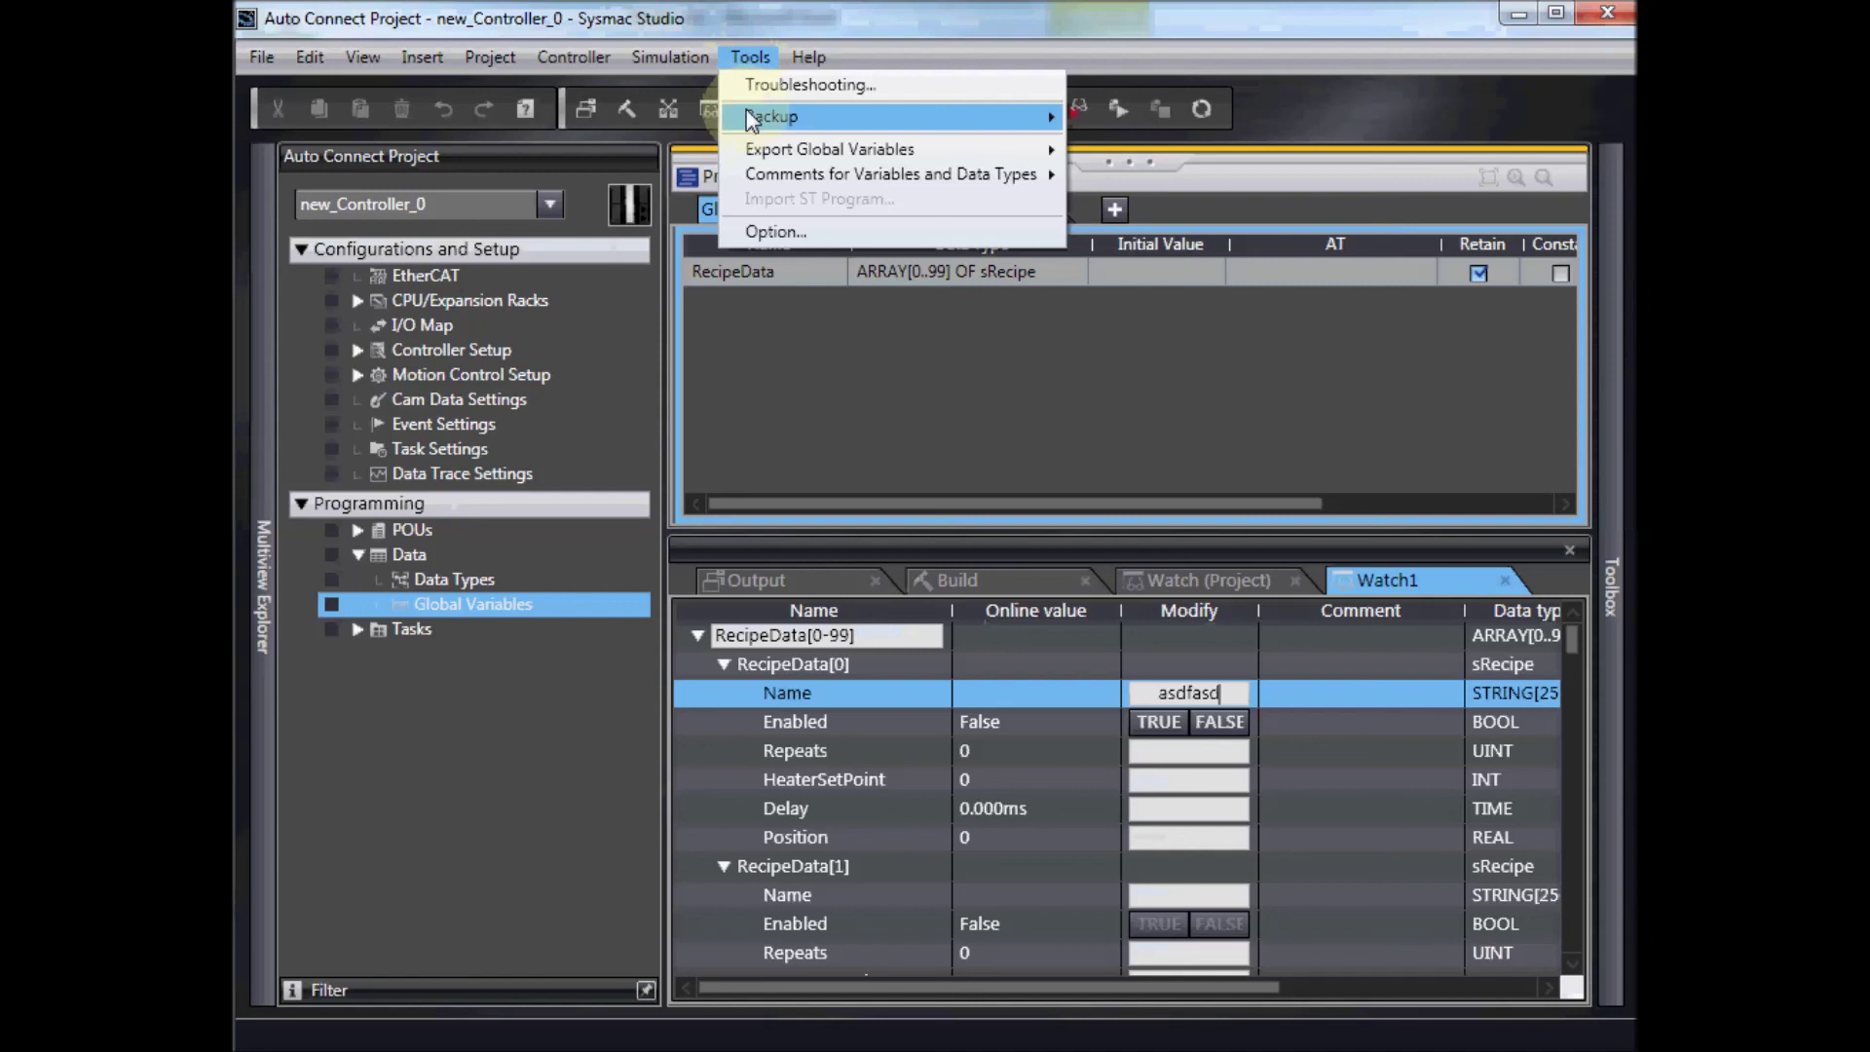
pyautogui.moveTo(857, 116)
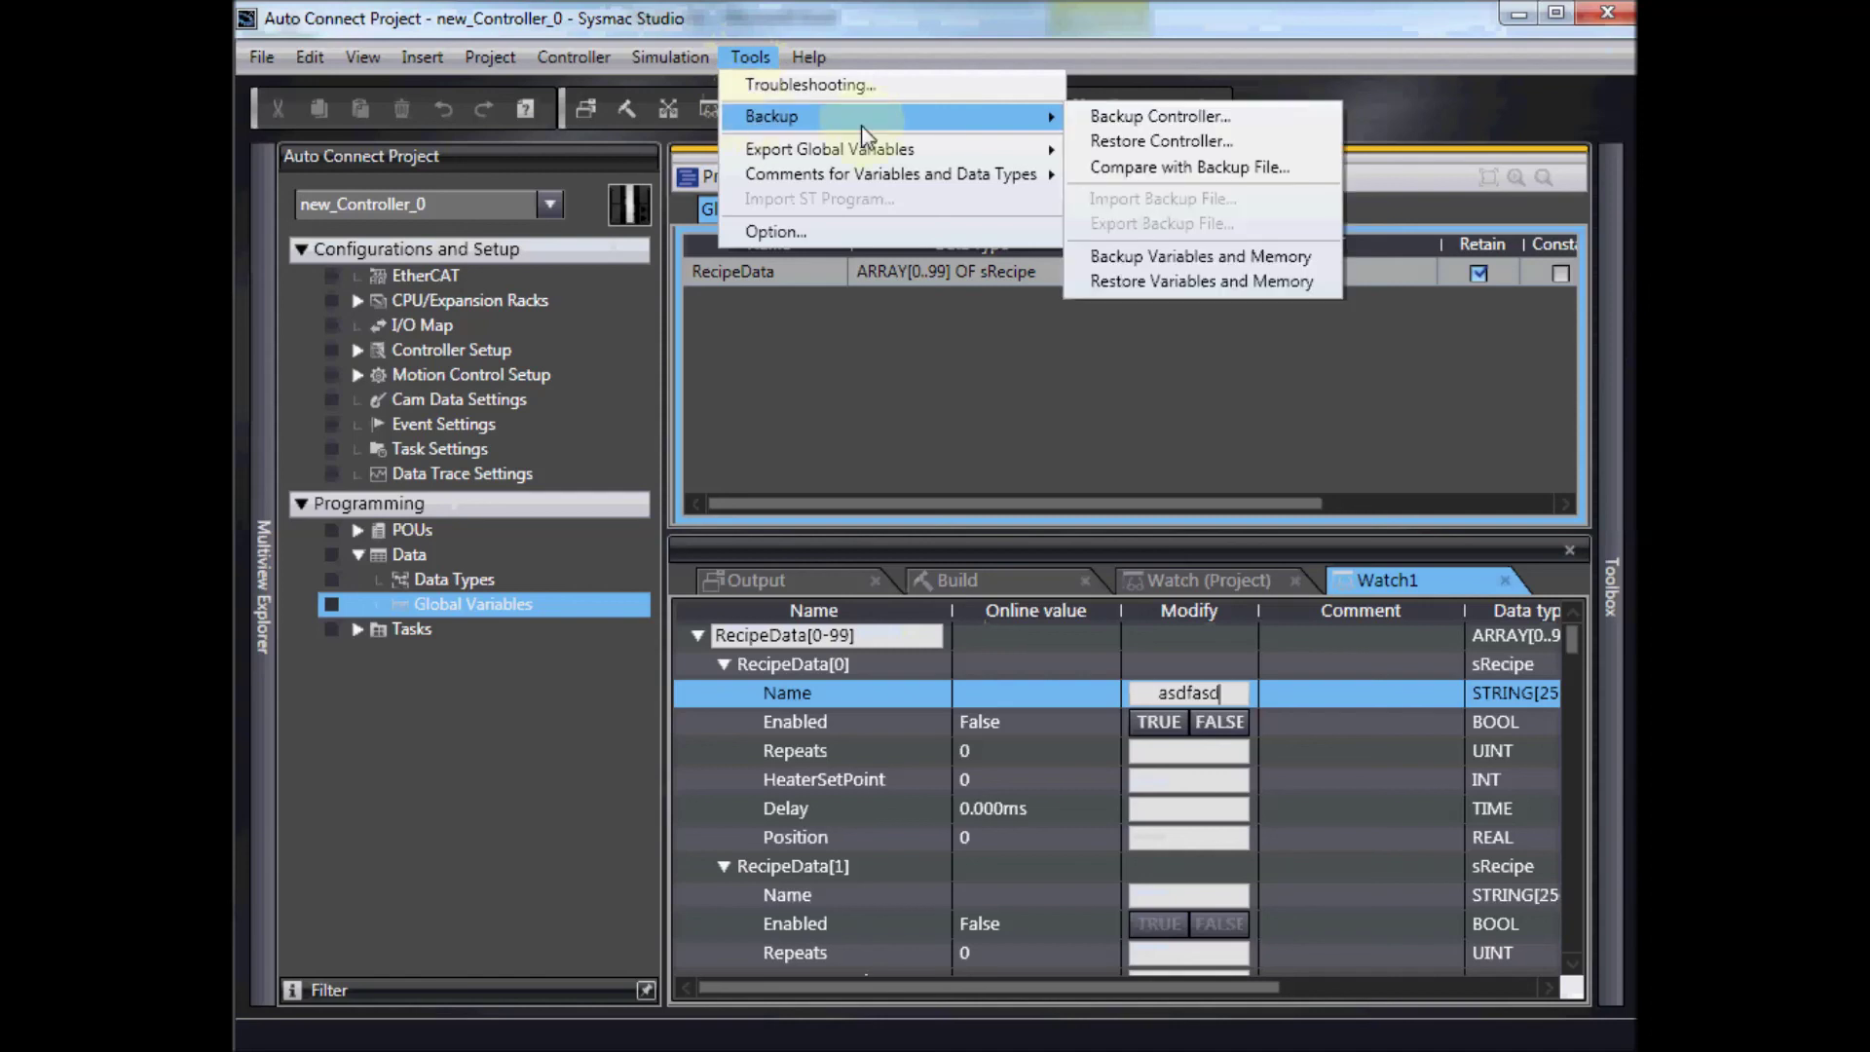
pyautogui.click(1181, 283)
pyautogui.click(1298, 350)
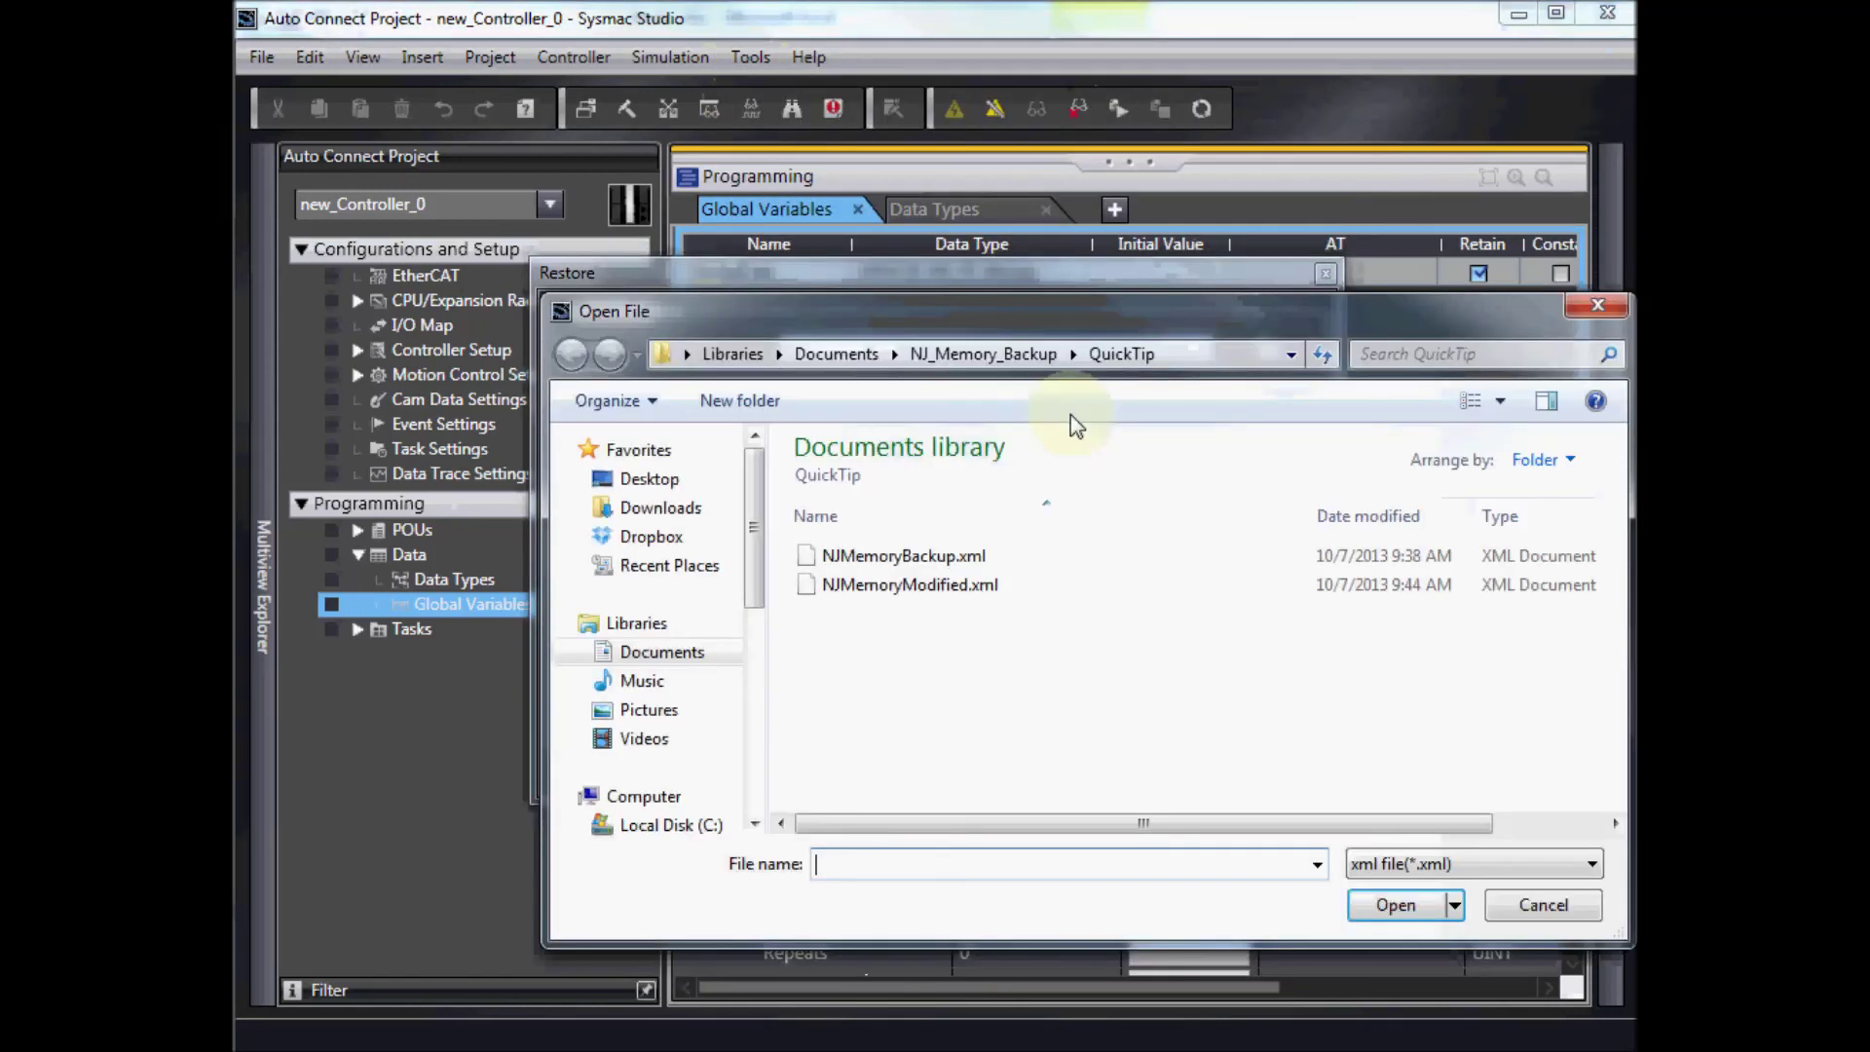
pyautogui.click(884, 587)
pyautogui.click(1403, 904)
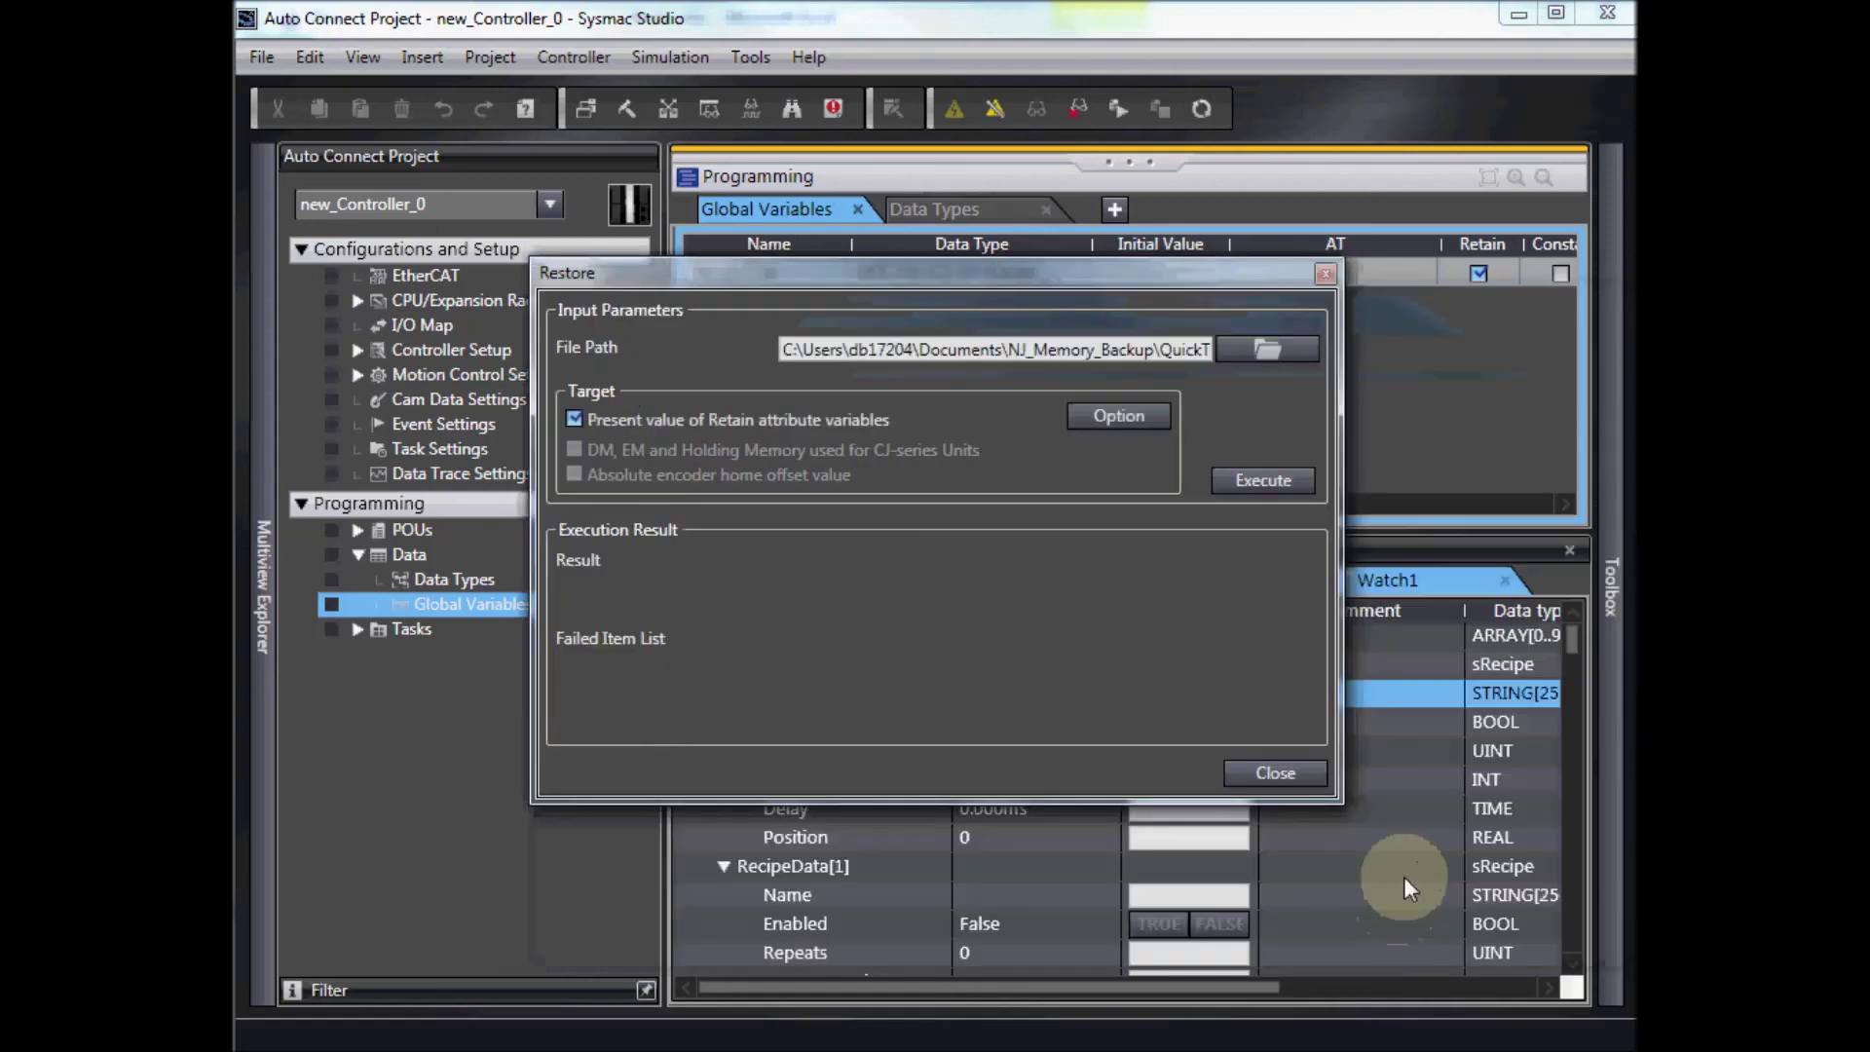
pyautogui.click(1282, 479)
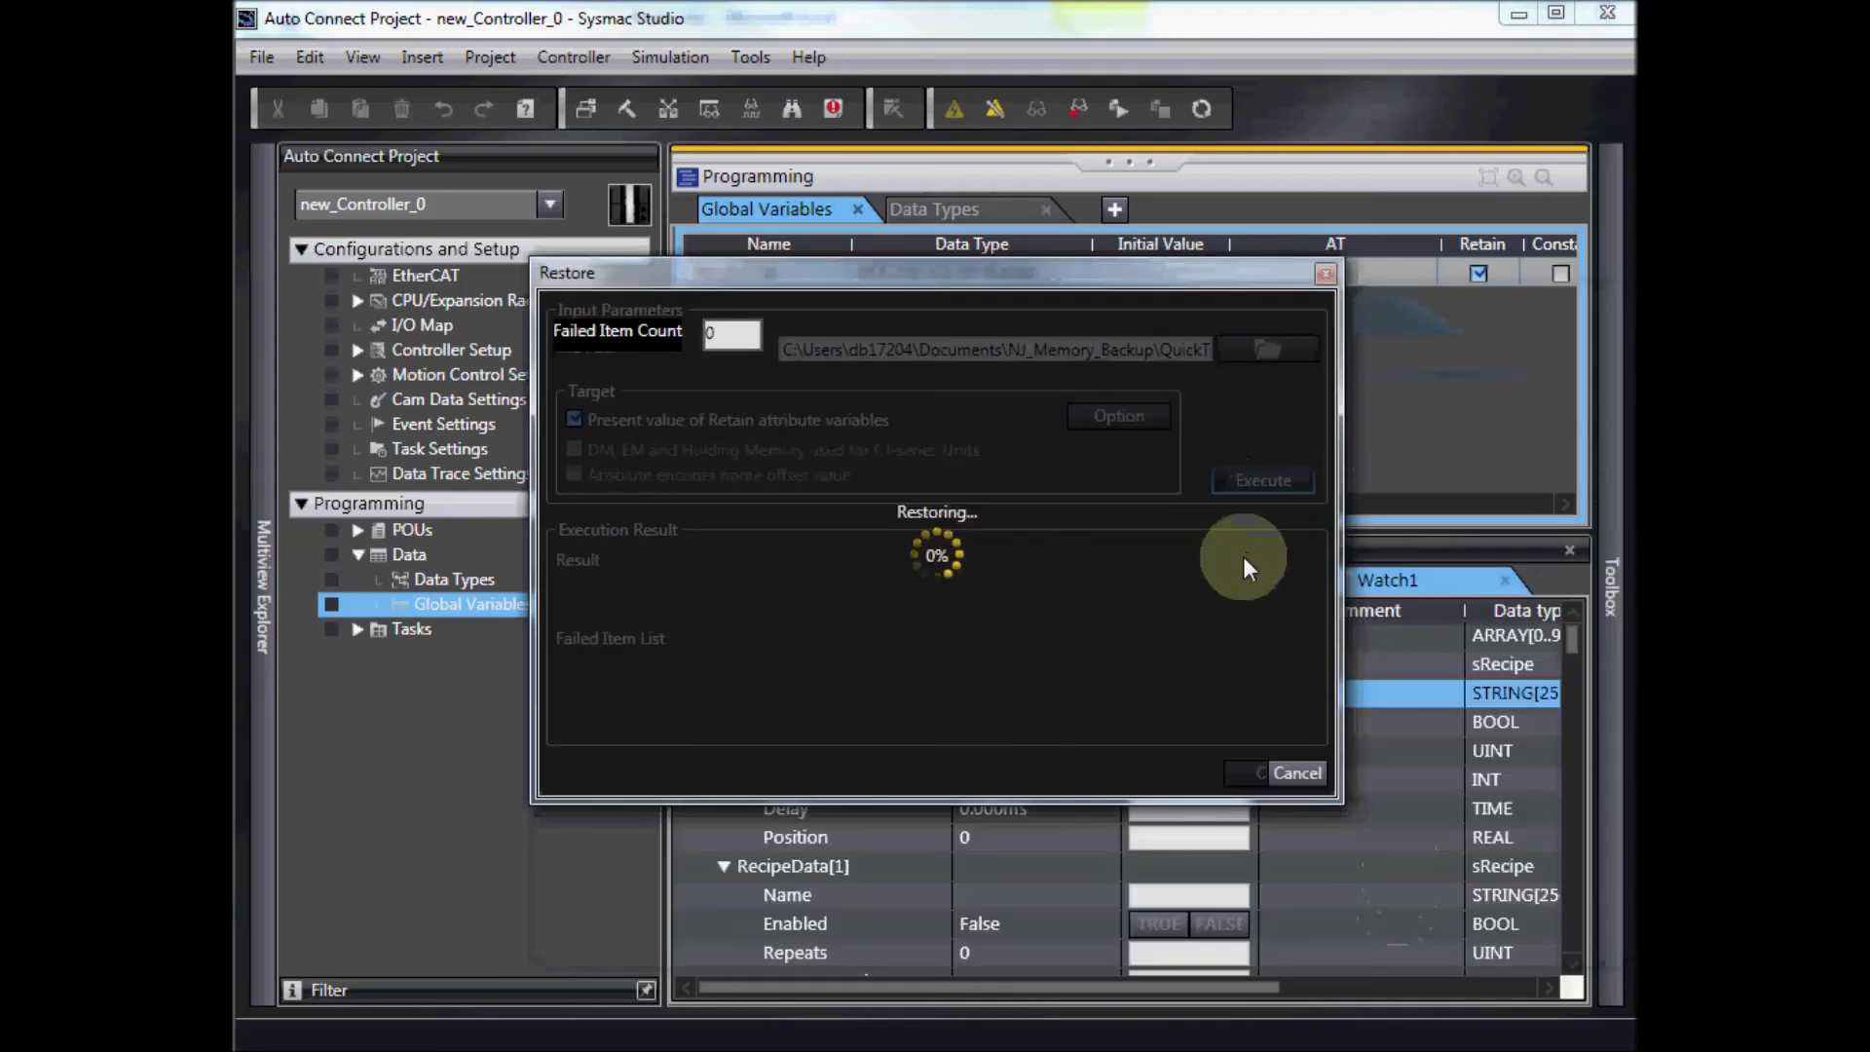
# - Dismiss the operation-authority message and close the finished Restore dialog
pyautogui.click(1205, 648)
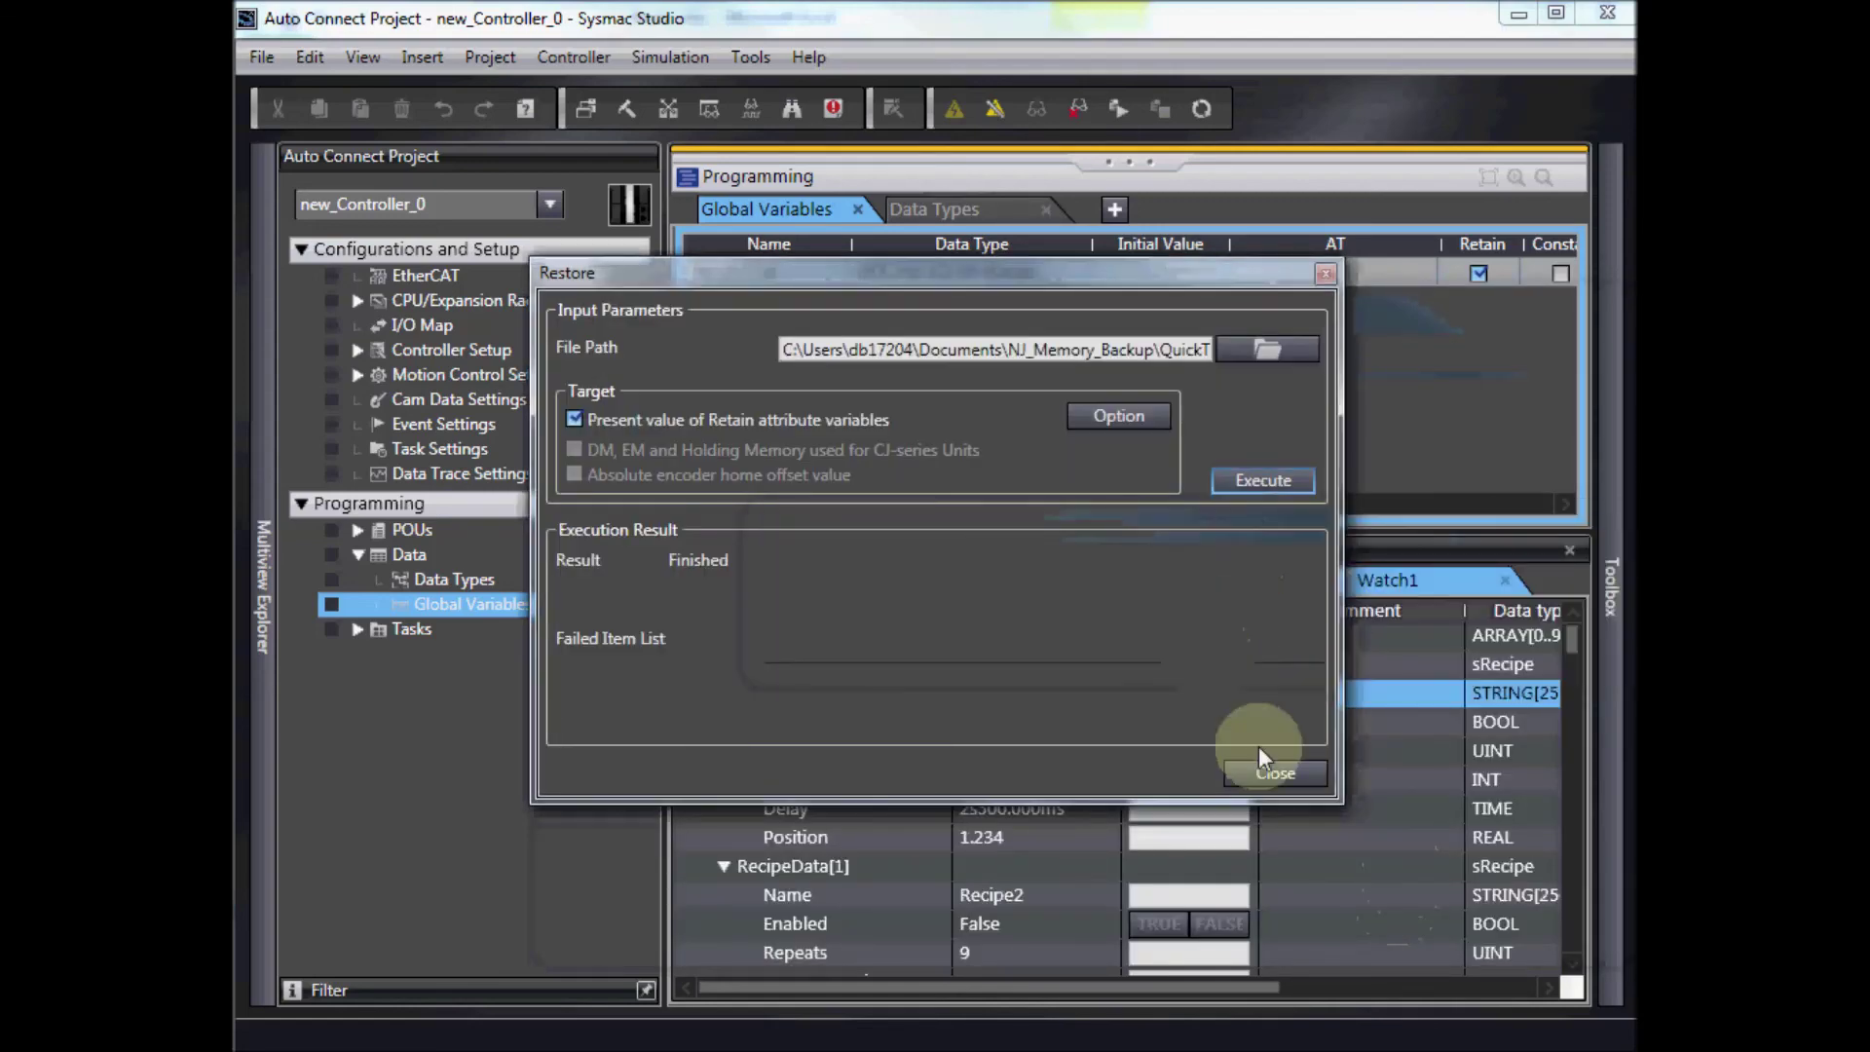
pyautogui.click(1277, 769)
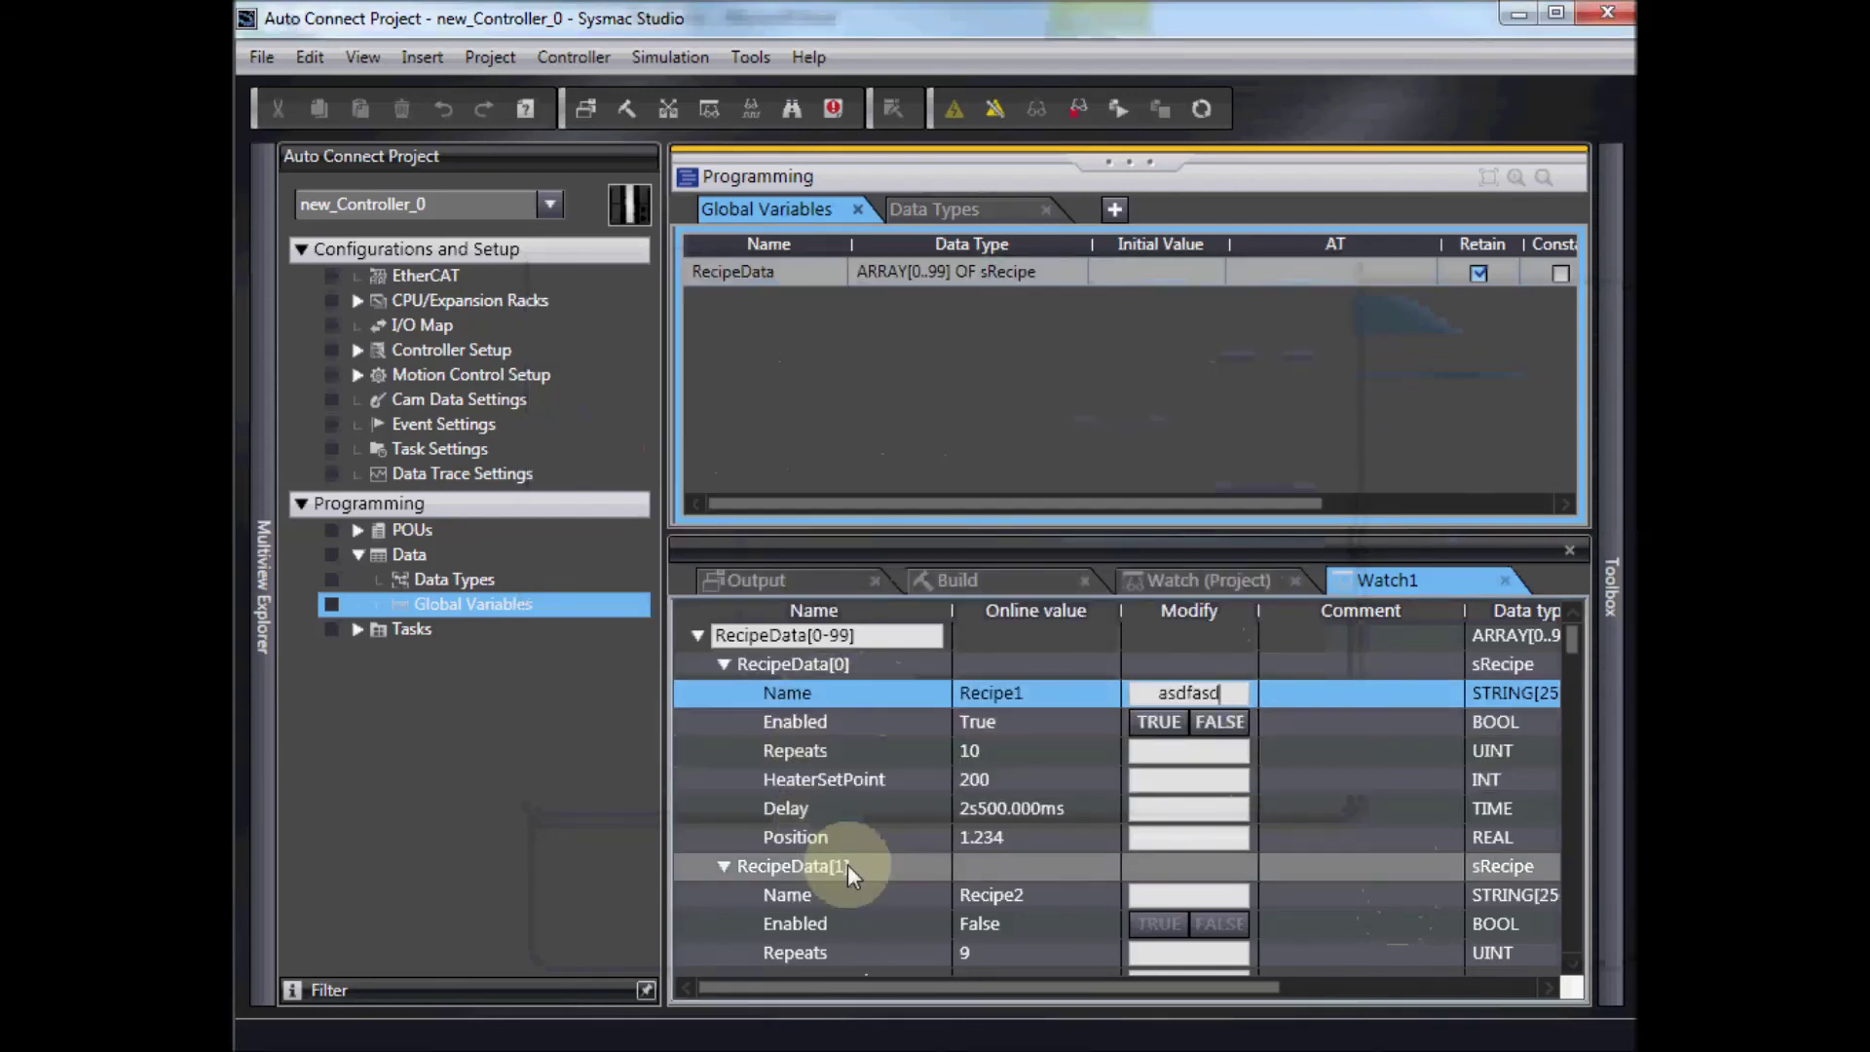